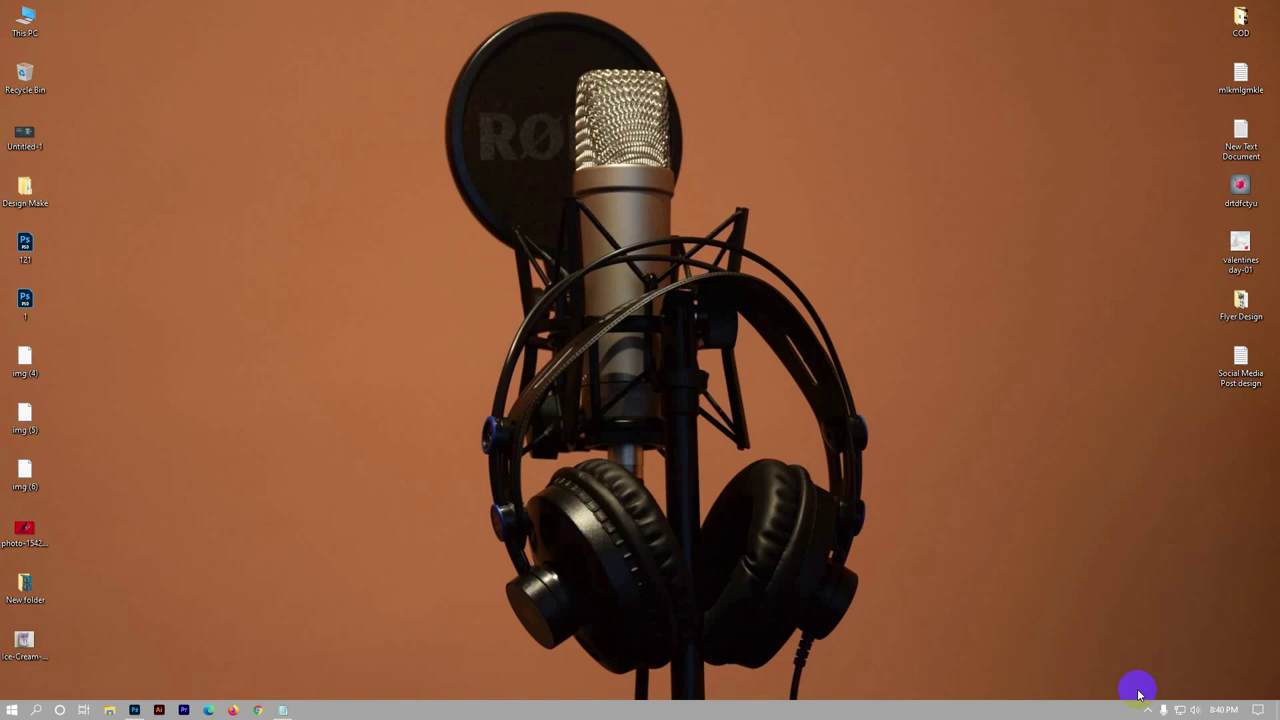
Launch Photoshop and create a blank white 1000 × 1000 px, 300 ppi document
click(1149, 710)
click(1153, 710)
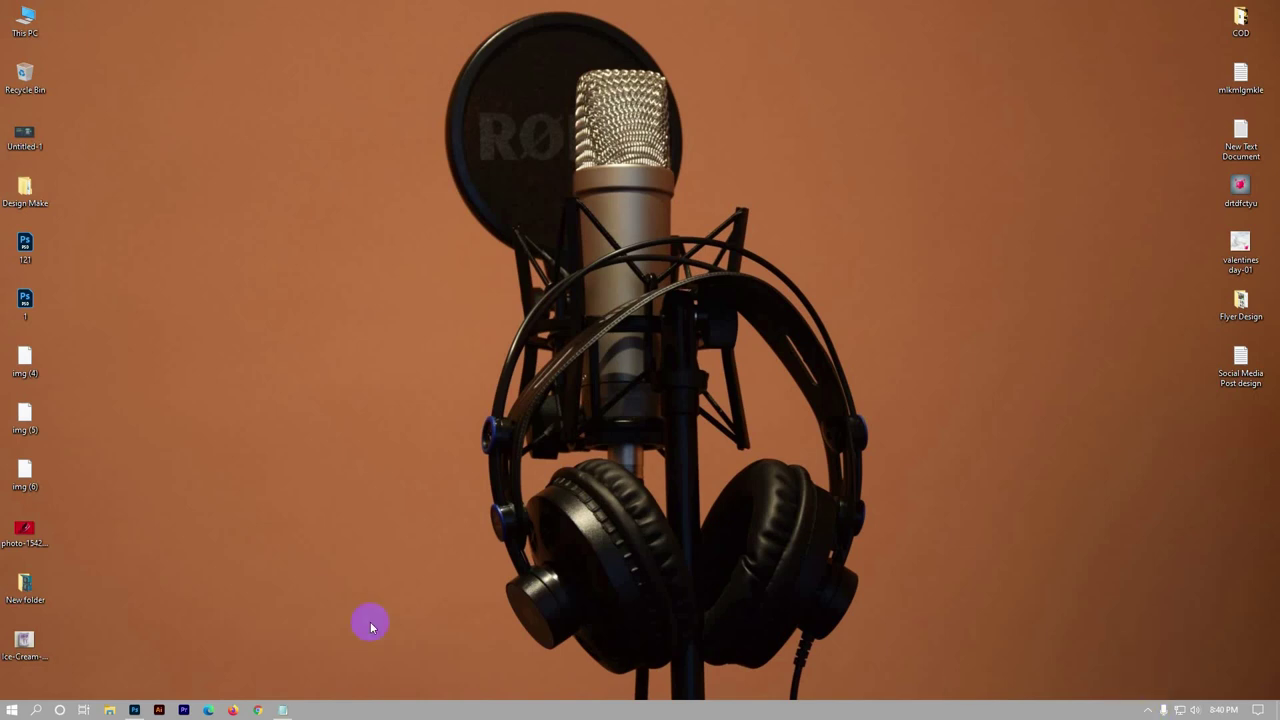
right_click(302, 82)
click(337, 126)
click(134, 710)
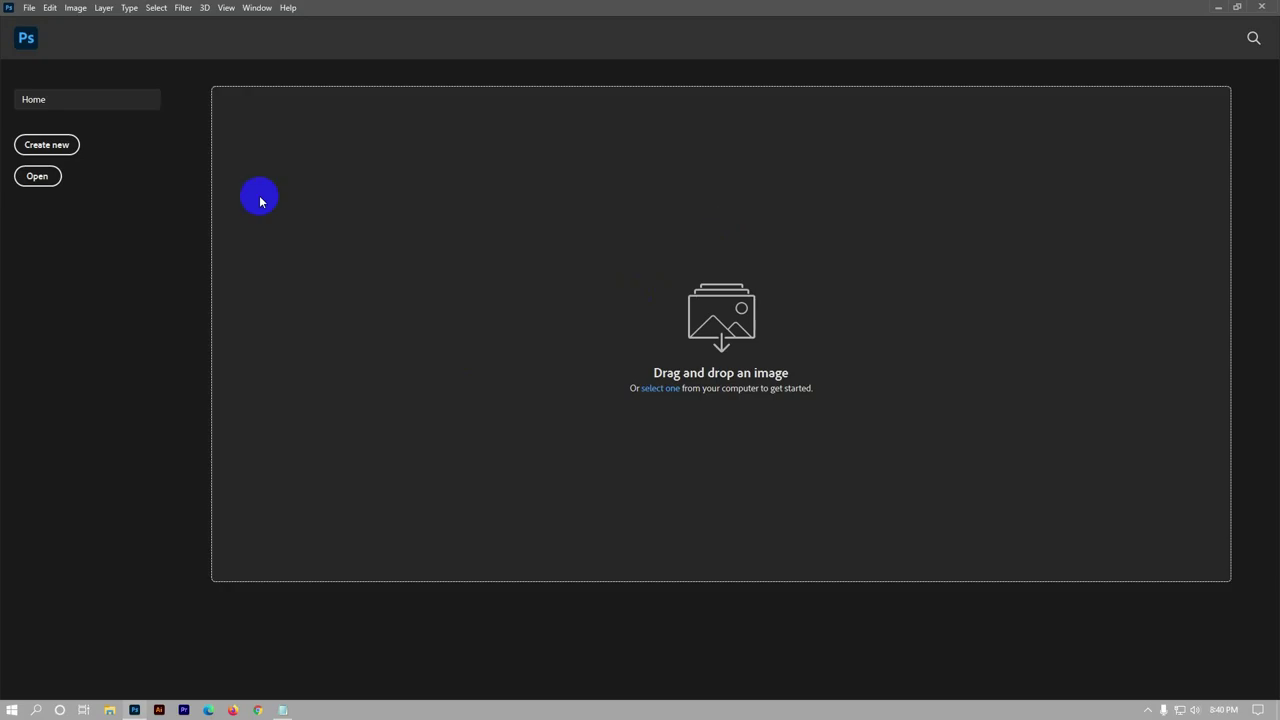
click(47, 145)
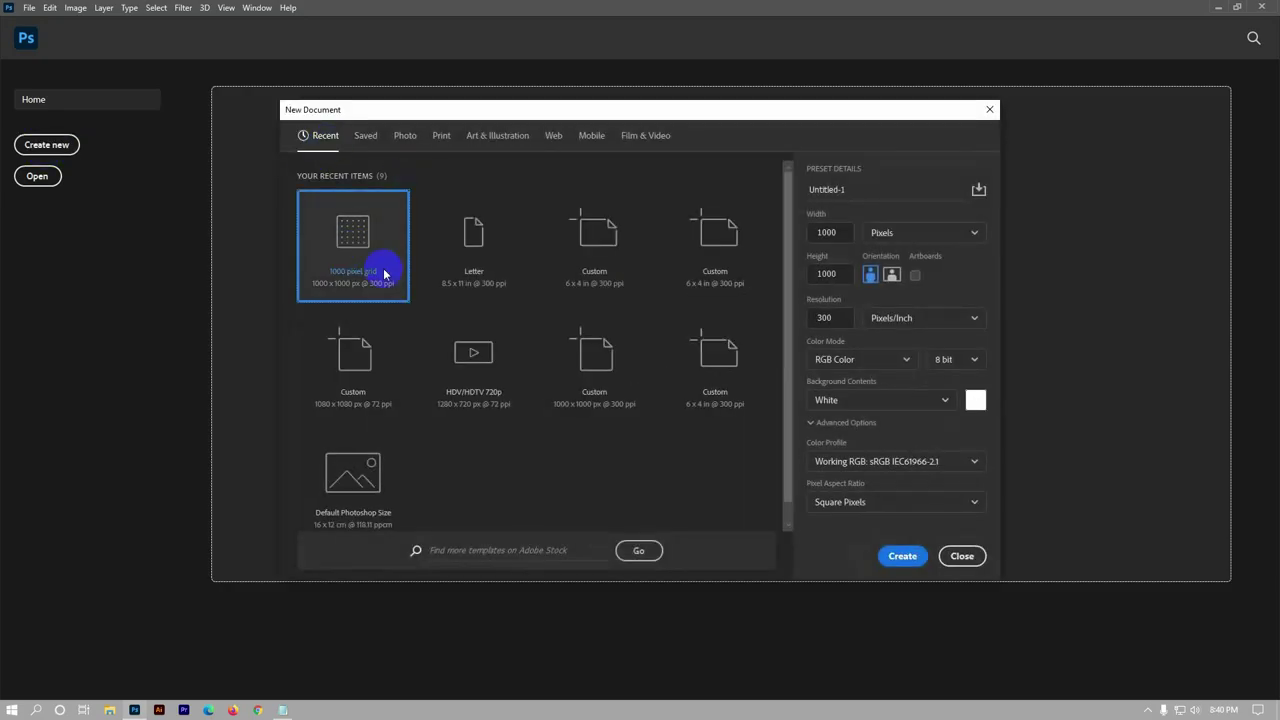
click(903, 556)
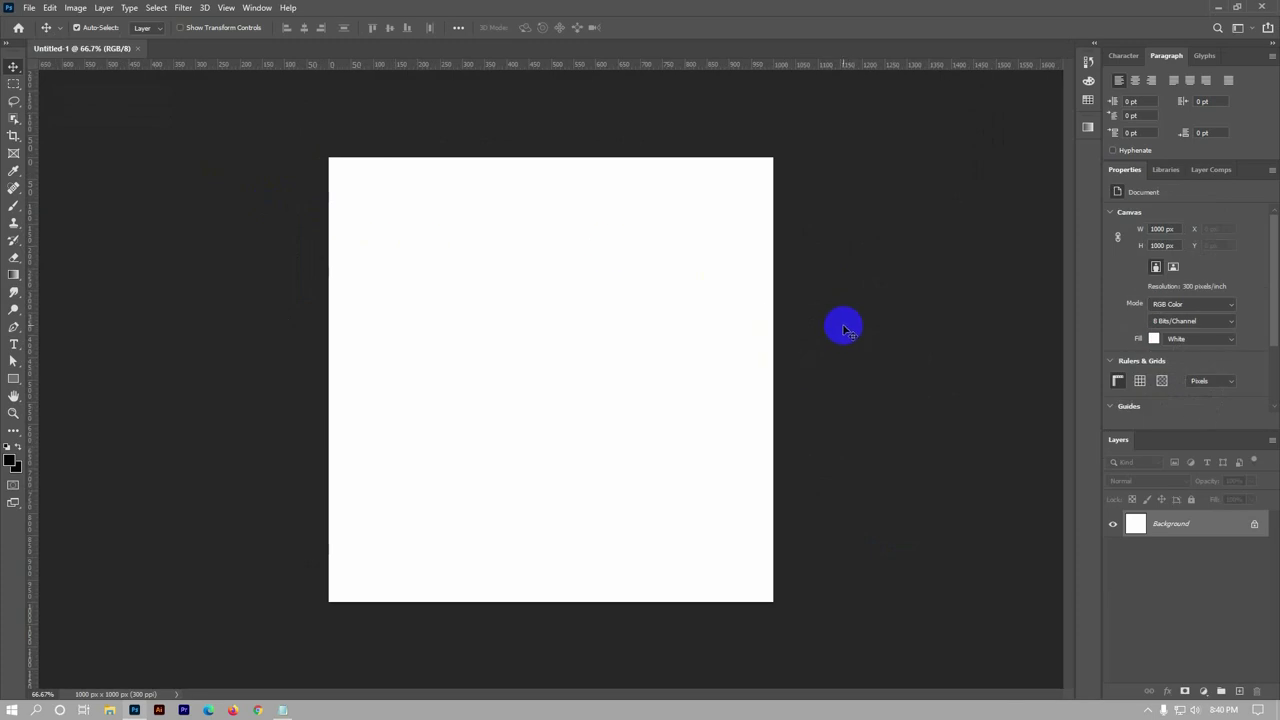
Draw a full-canvas rectangle with a dark blue-grey to light grey gradient fill
click(14, 379)
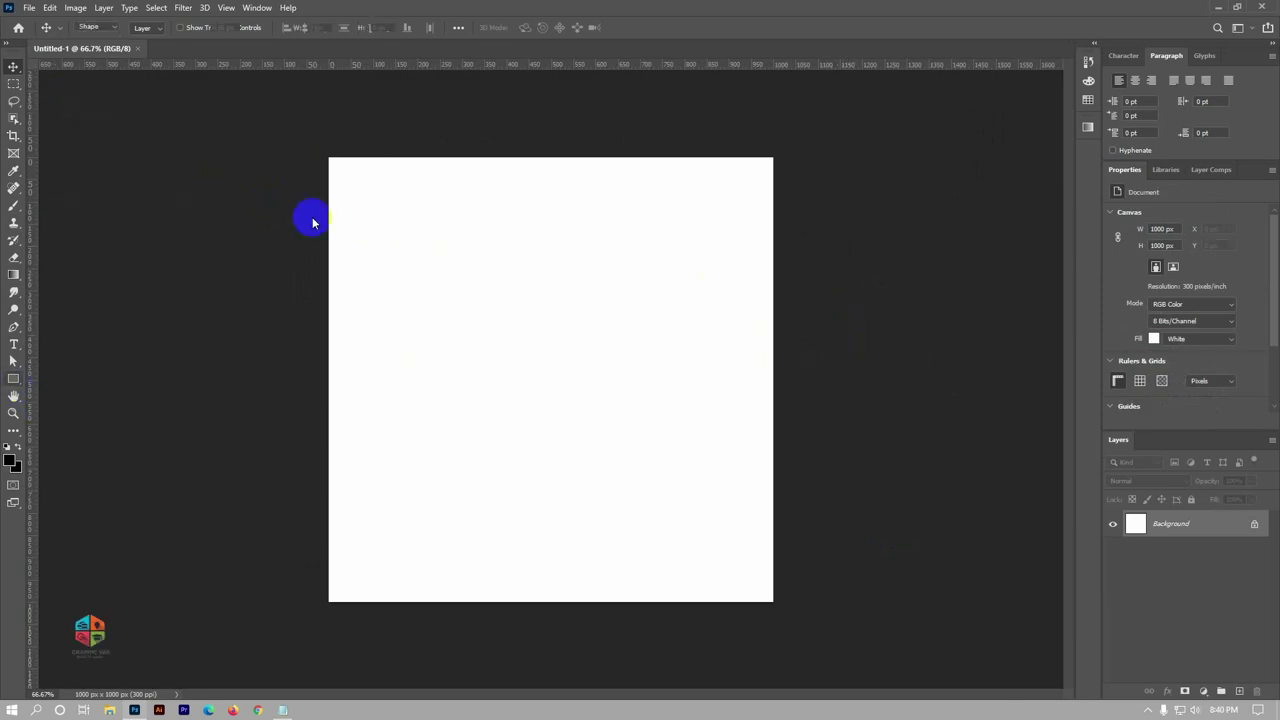
drag(327, 157, 773, 603)
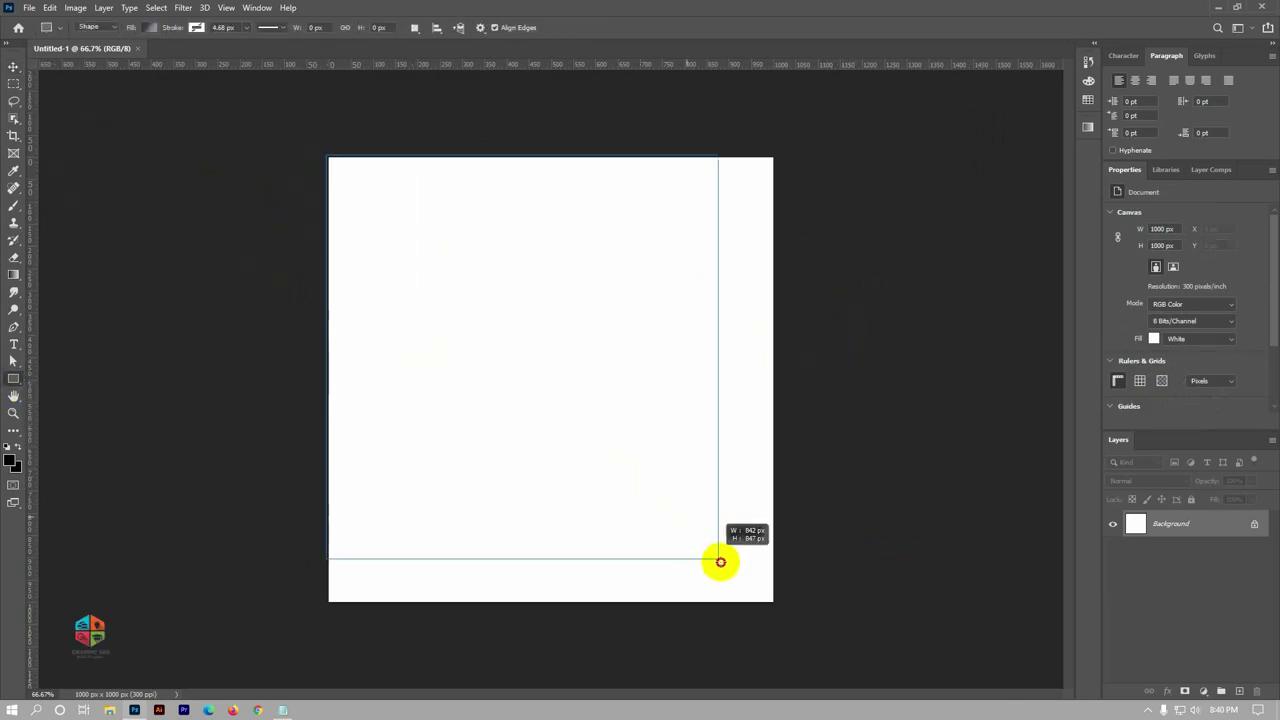
click(151, 28)
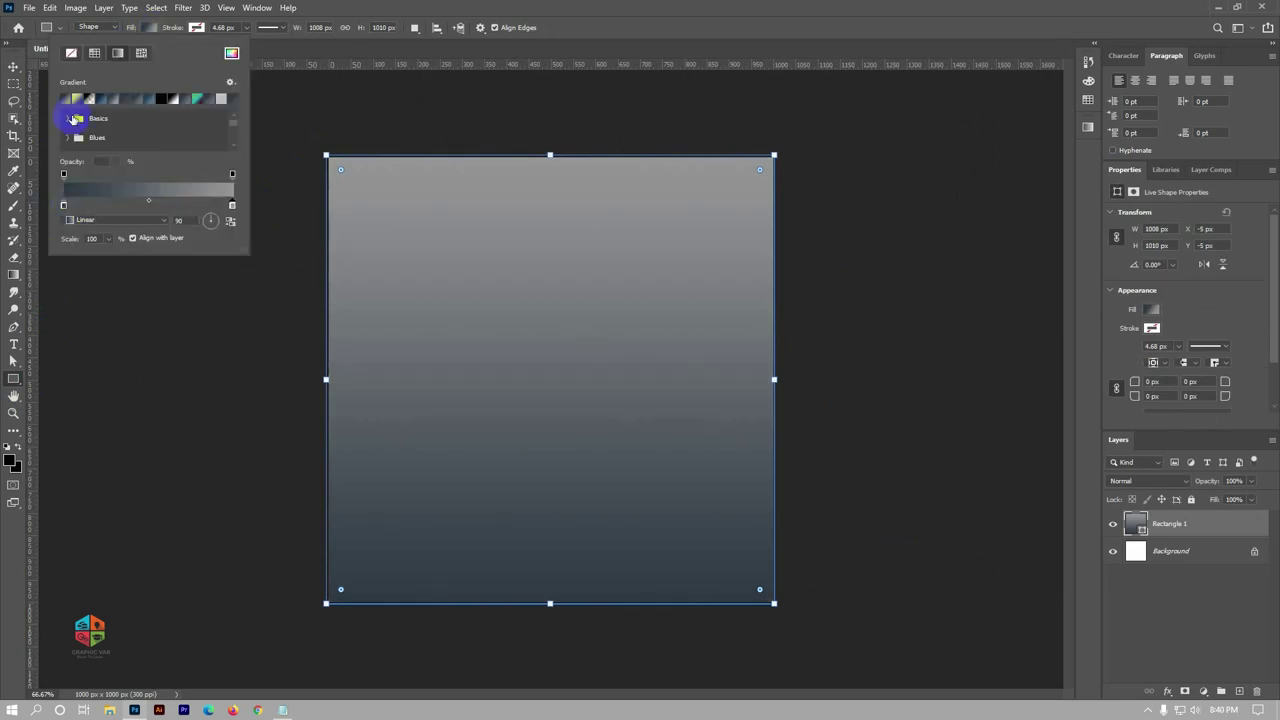
double_click(63, 206)
click(1088, 410)
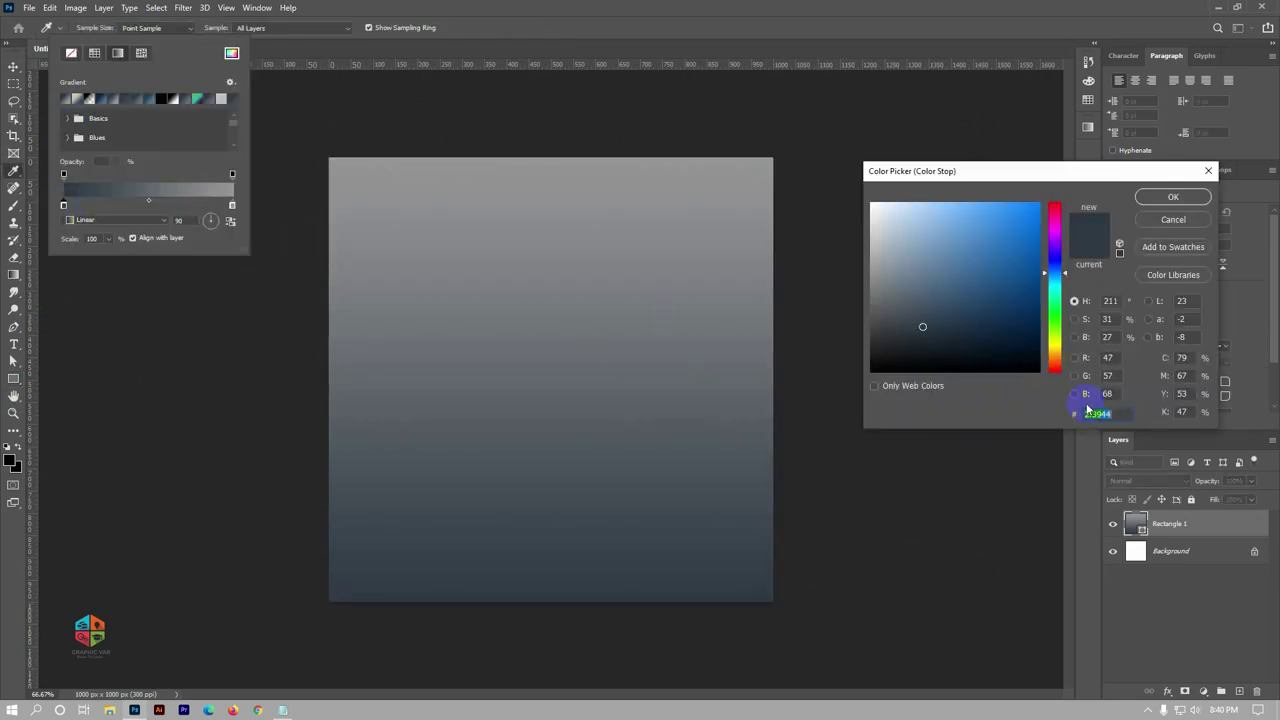
click(1173, 196)
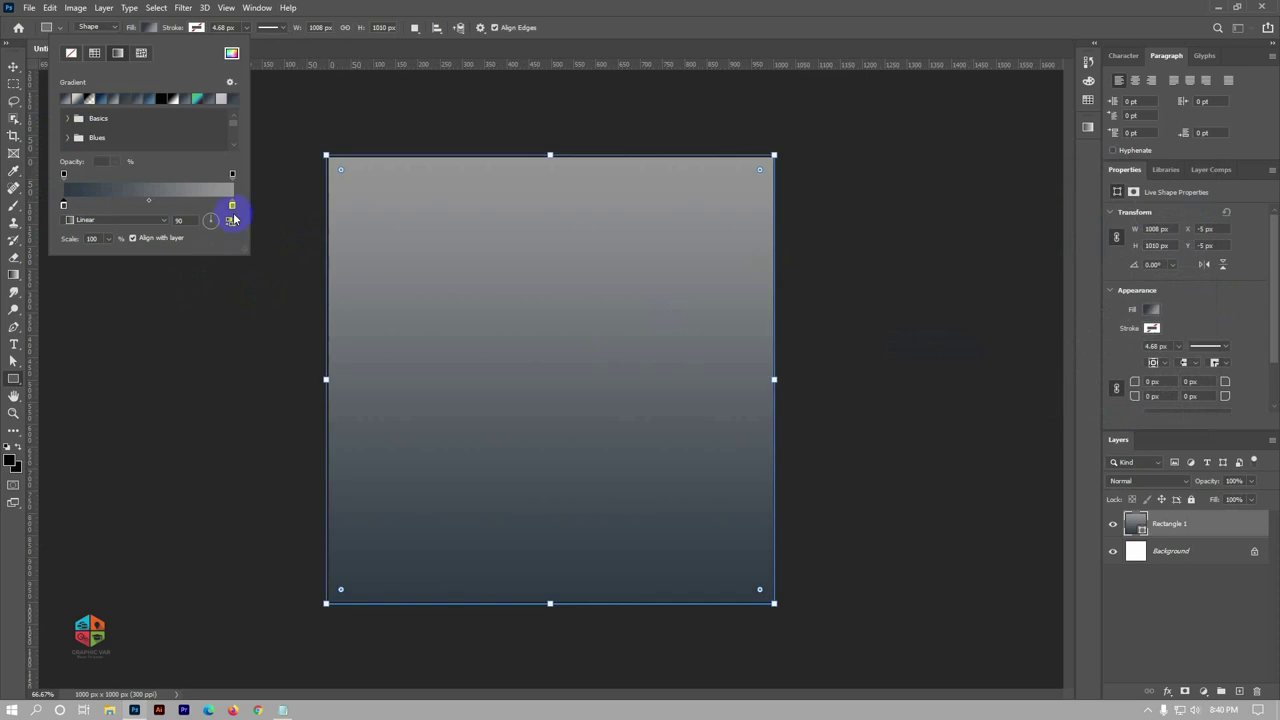
double_click(232, 206)
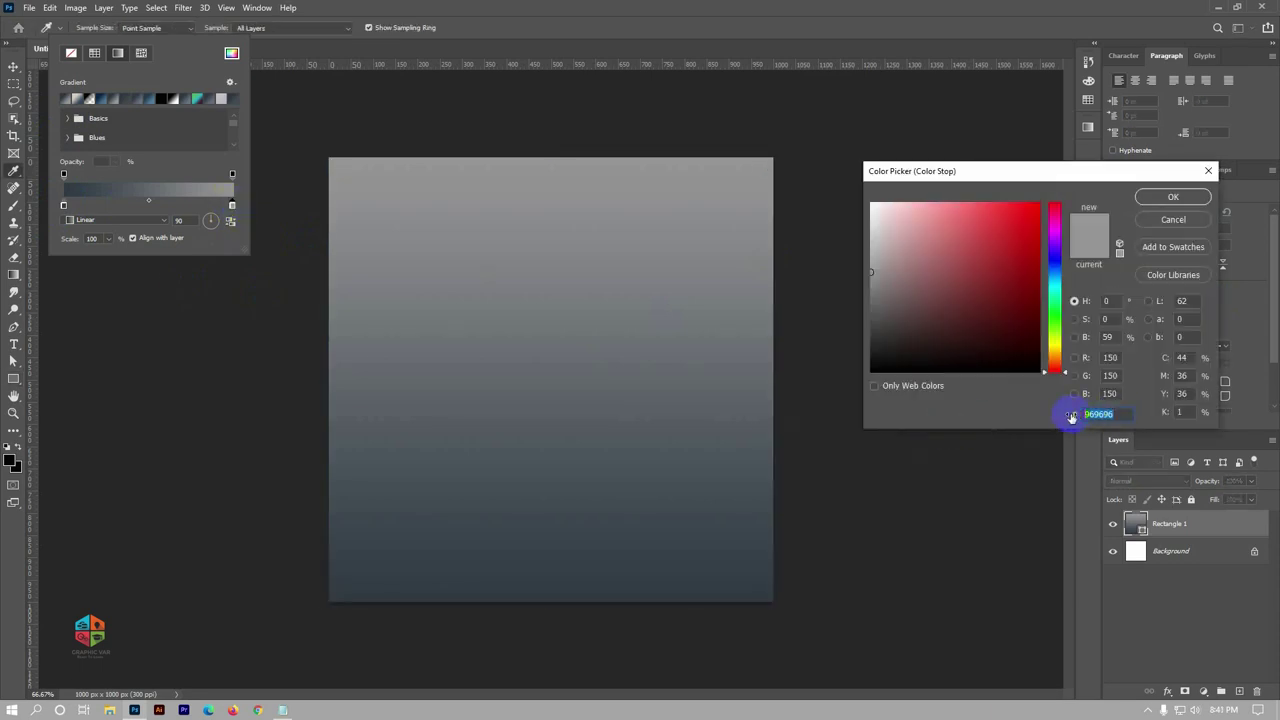
click(1173, 220)
Make the rectangle's gradient radial and reversed so the centre is light
click(125, 220)
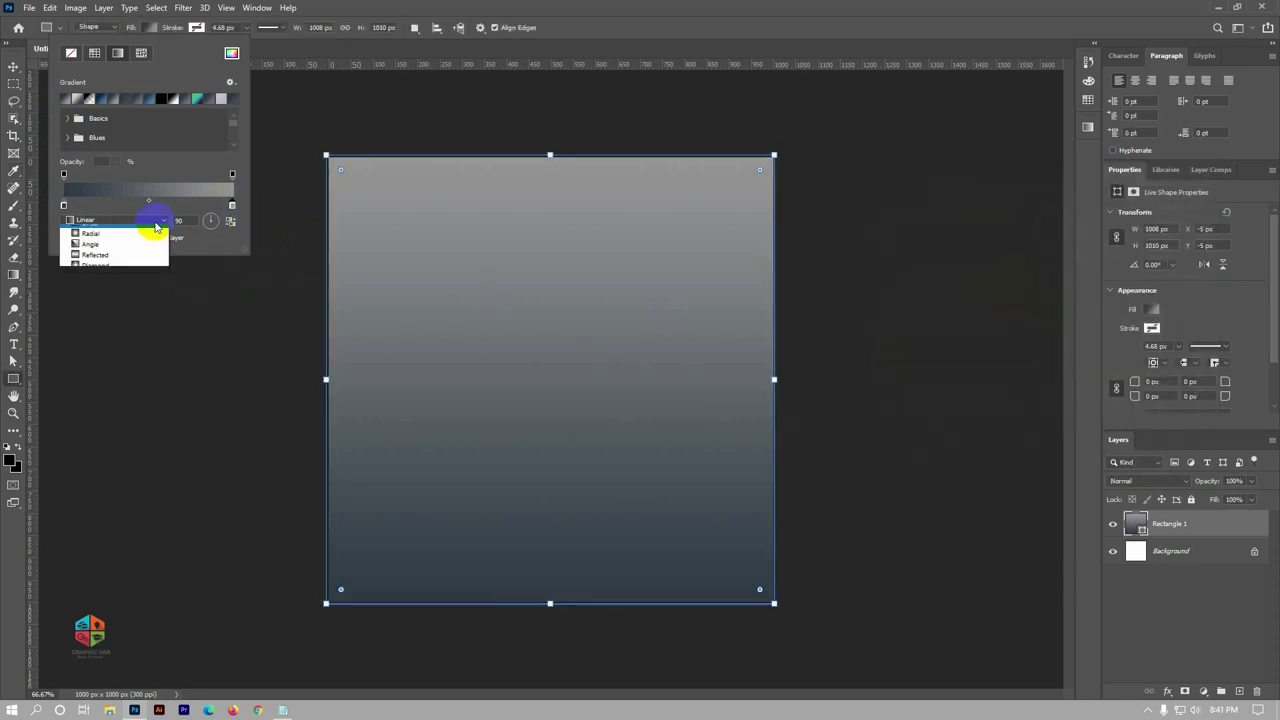
click(100, 231)
click(231, 221)
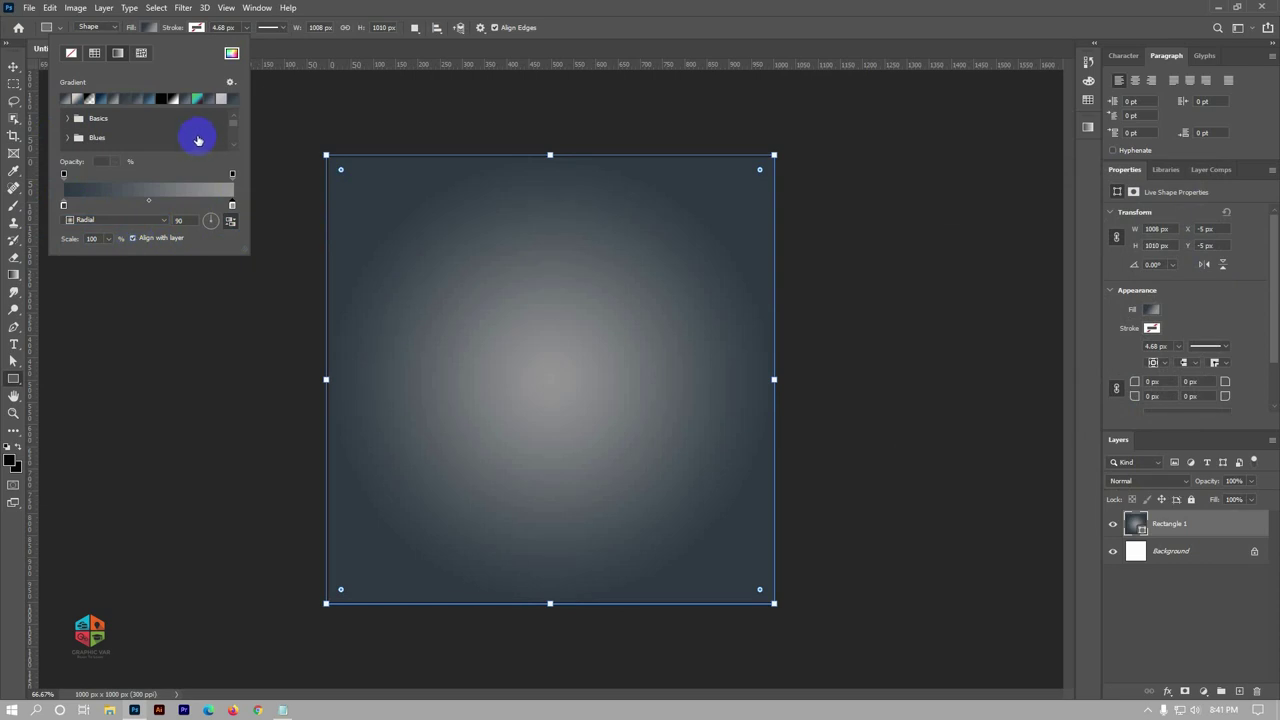
click(150, 27)
click(14, 66)
click(1145, 591)
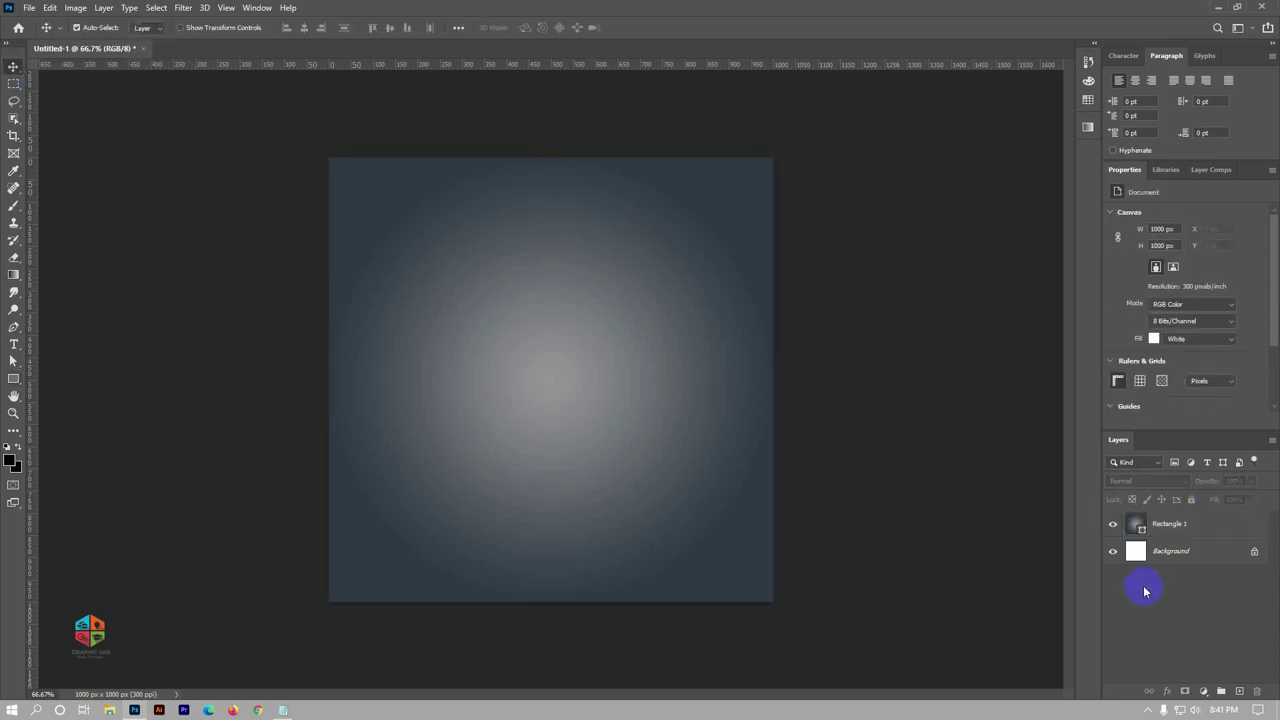
click(1172, 526)
click(1152, 310)
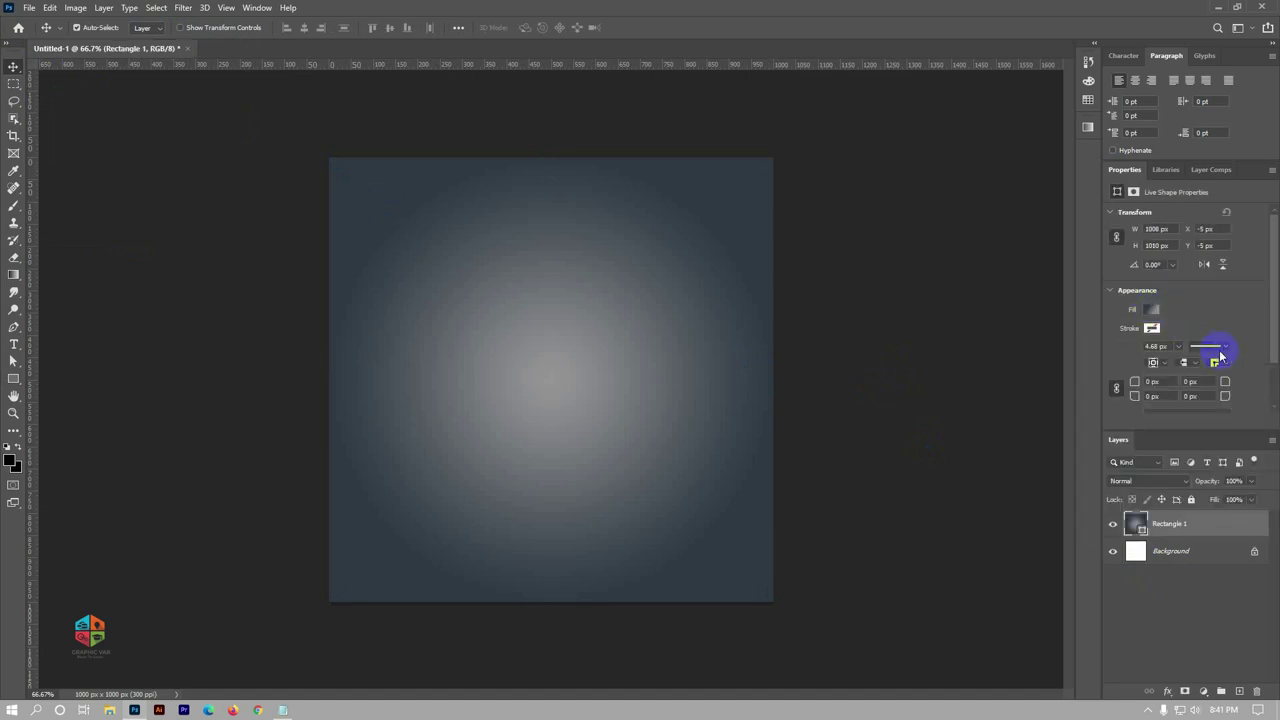
click(1156, 312)
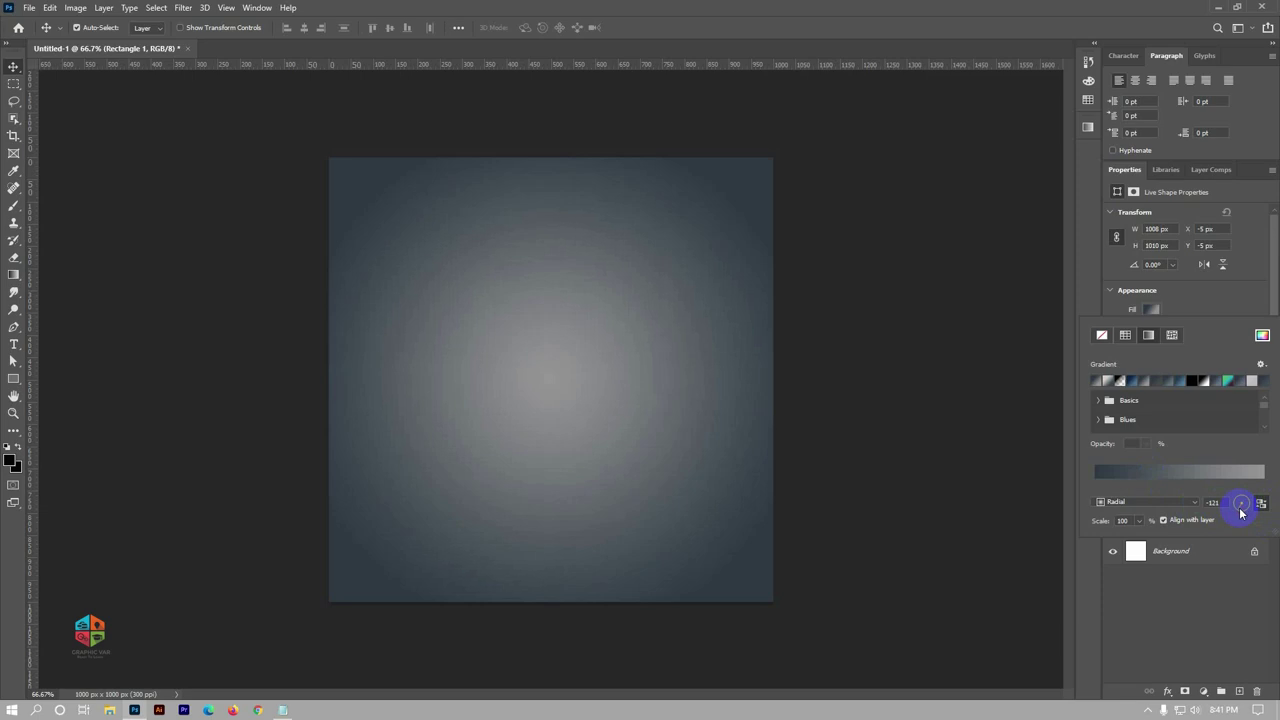
click(866, 234)
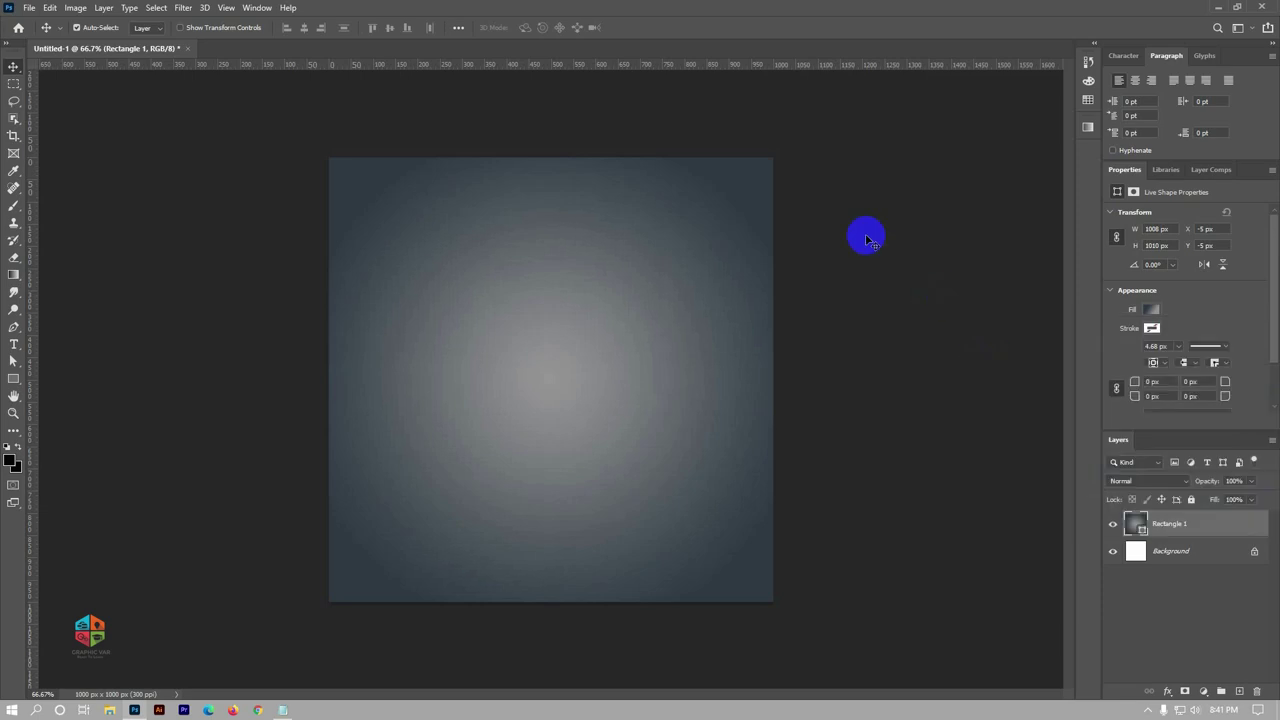
Open the grey armchair PNG and drag it into the poster document
click(29, 7)
click(45, 40)
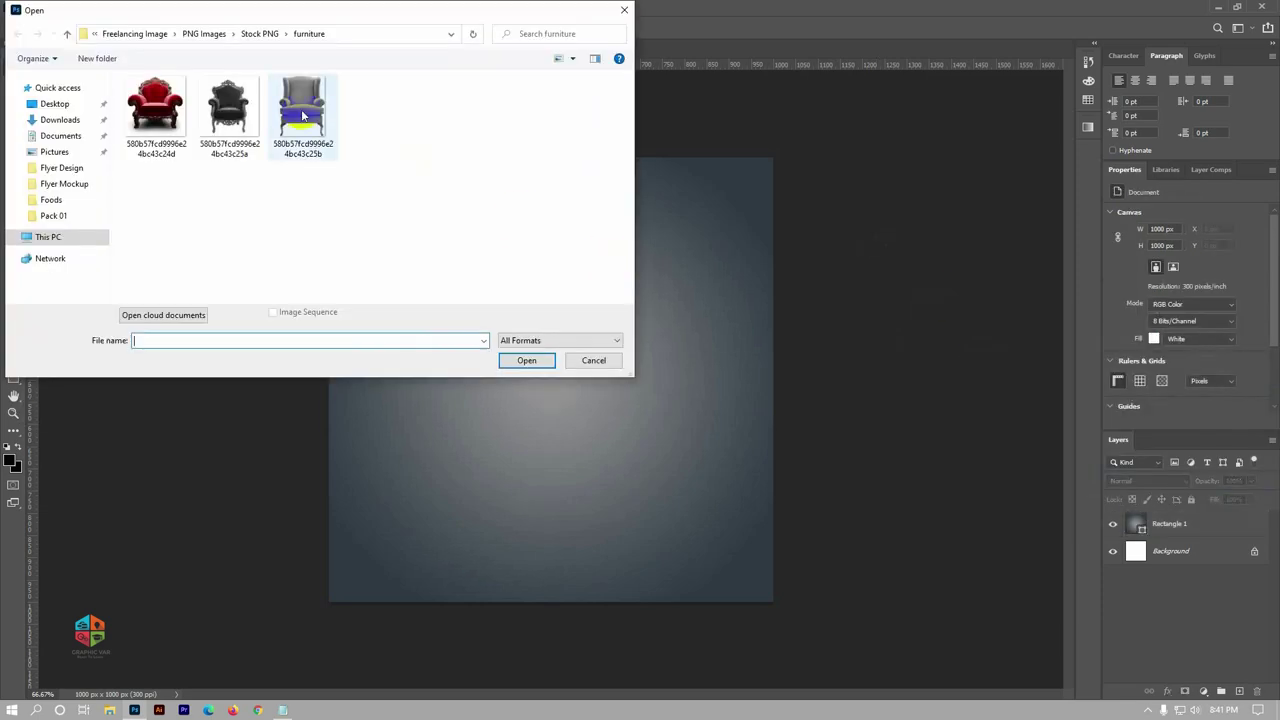
click(303, 116)
click(527, 362)
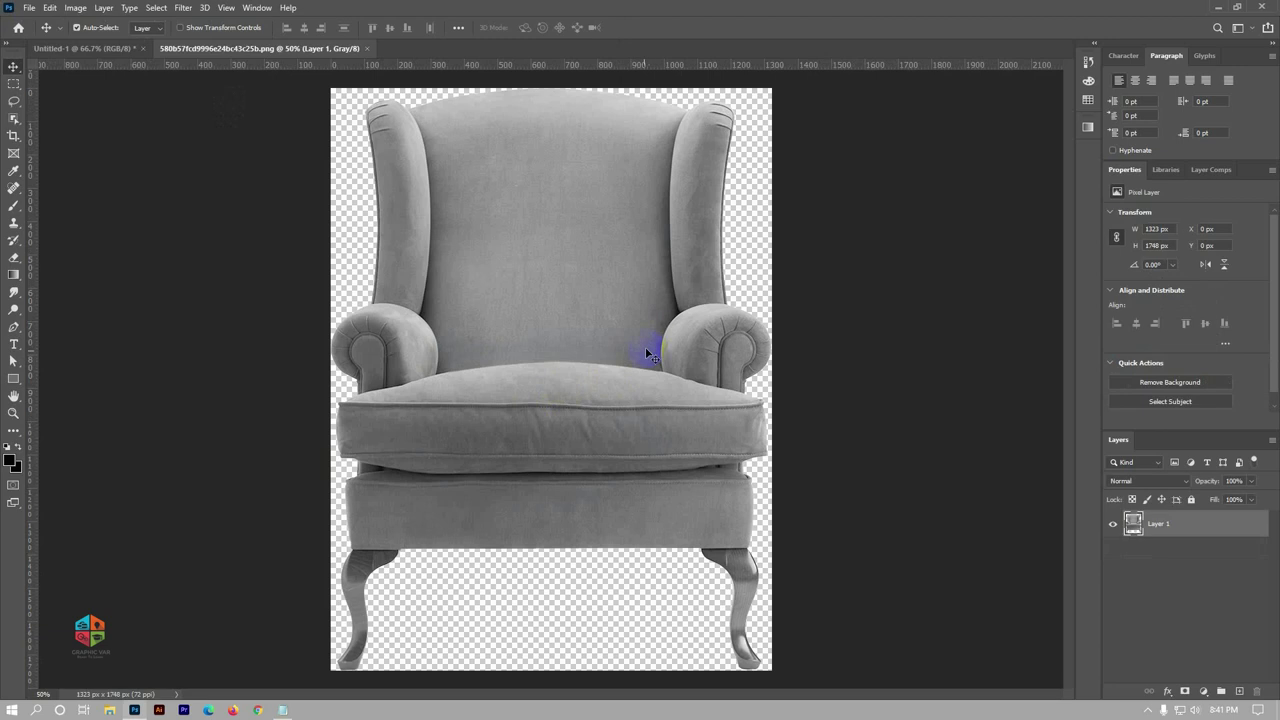
mouse_move(648, 355)
mouse_down()
mouse_move(129, 49)
mouse_move(103, 49)
mouse_move(591, 426)
mouse_up()
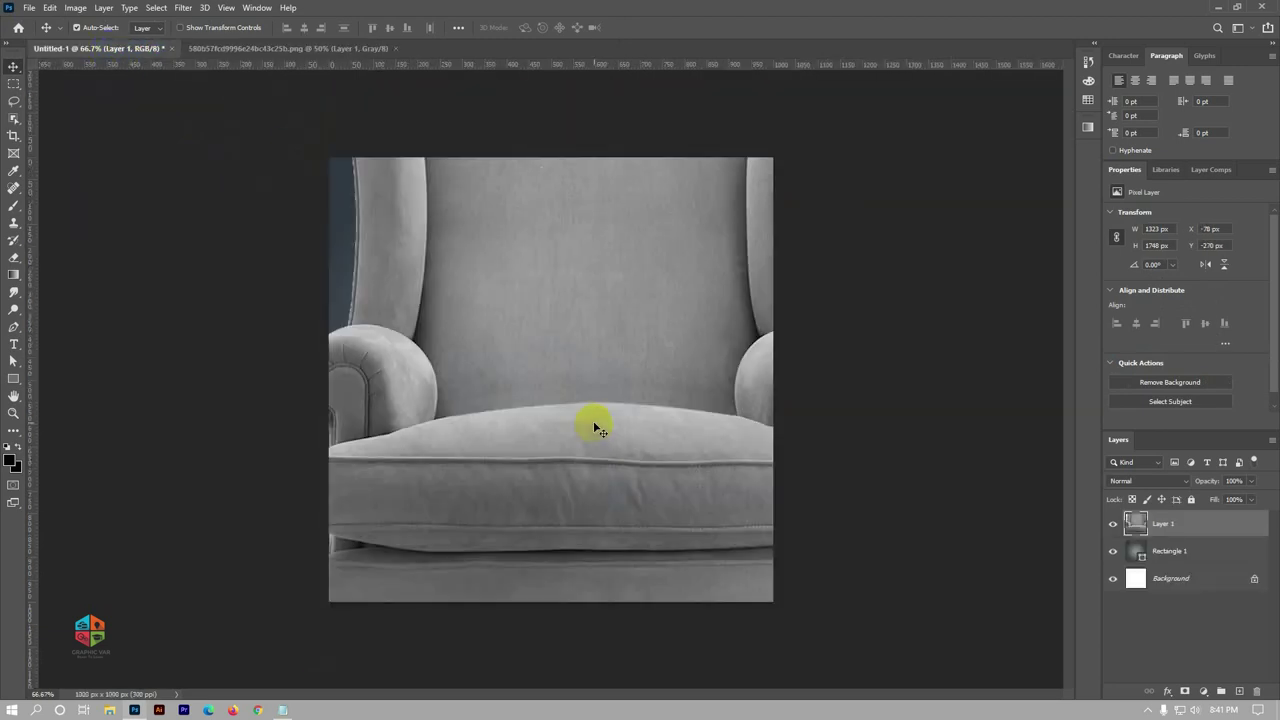
Scale the armchair to about 436 × 575 px, centre it, and close the chair file
key(ctrl+t)
drag(605, 362, 574, 428)
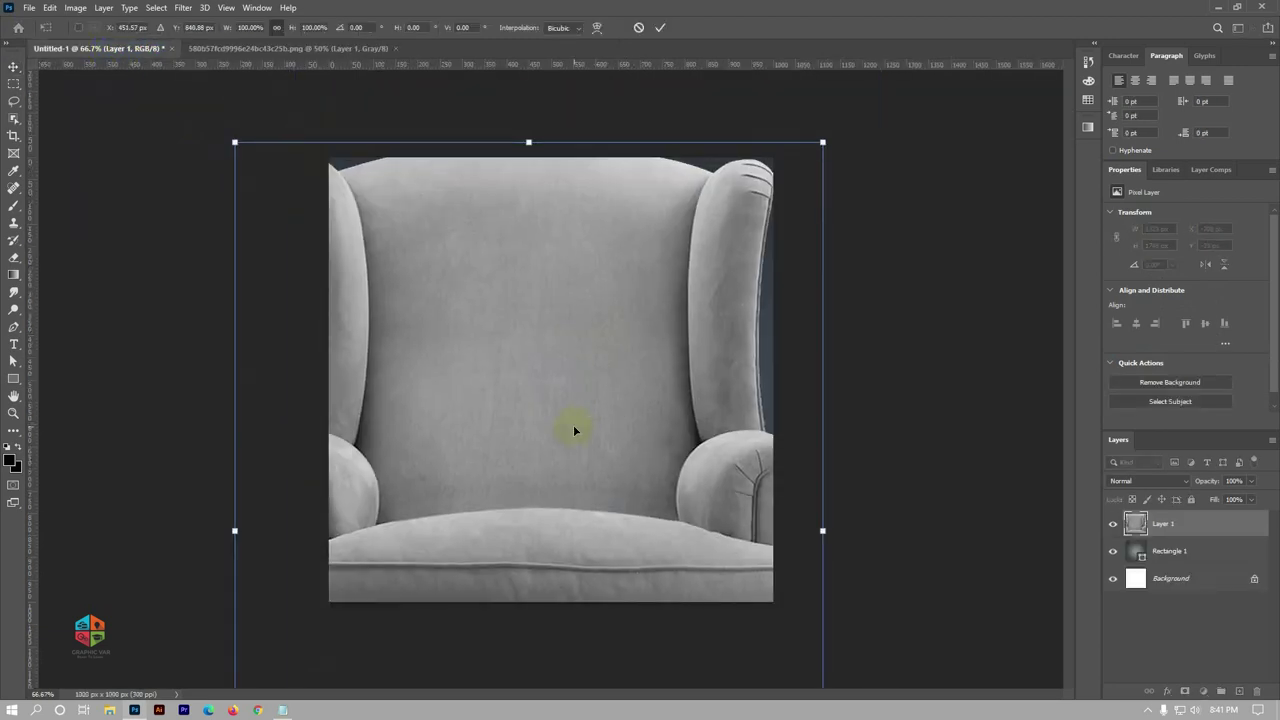
mouse_move(821, 140)
mouse_down()
mouse_move(560, 409)
mouse_move(658, 288)
mouse_up()
drag(572, 412, 573, 420)
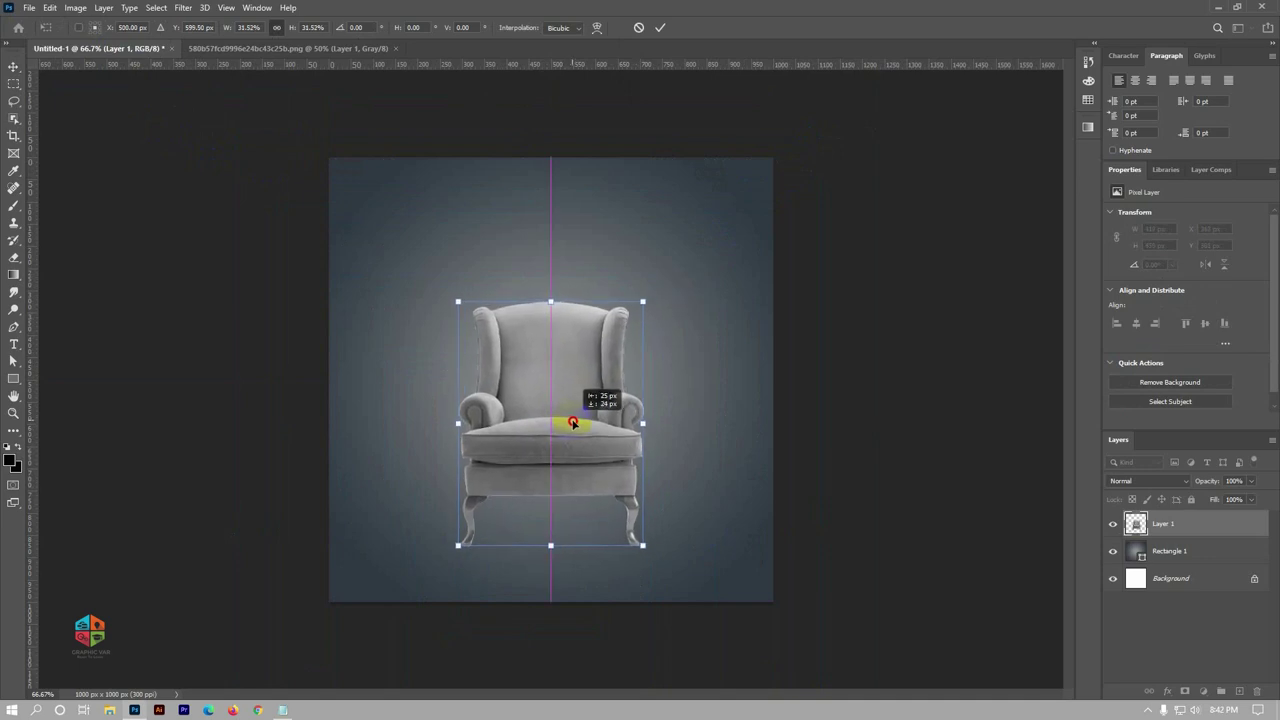
mouse_move(573, 420)
mouse_down()
mouse_move(580, 371)
mouse_move(557, 380)
mouse_move(583, 366)
mouse_move(563, 403)
mouse_up()
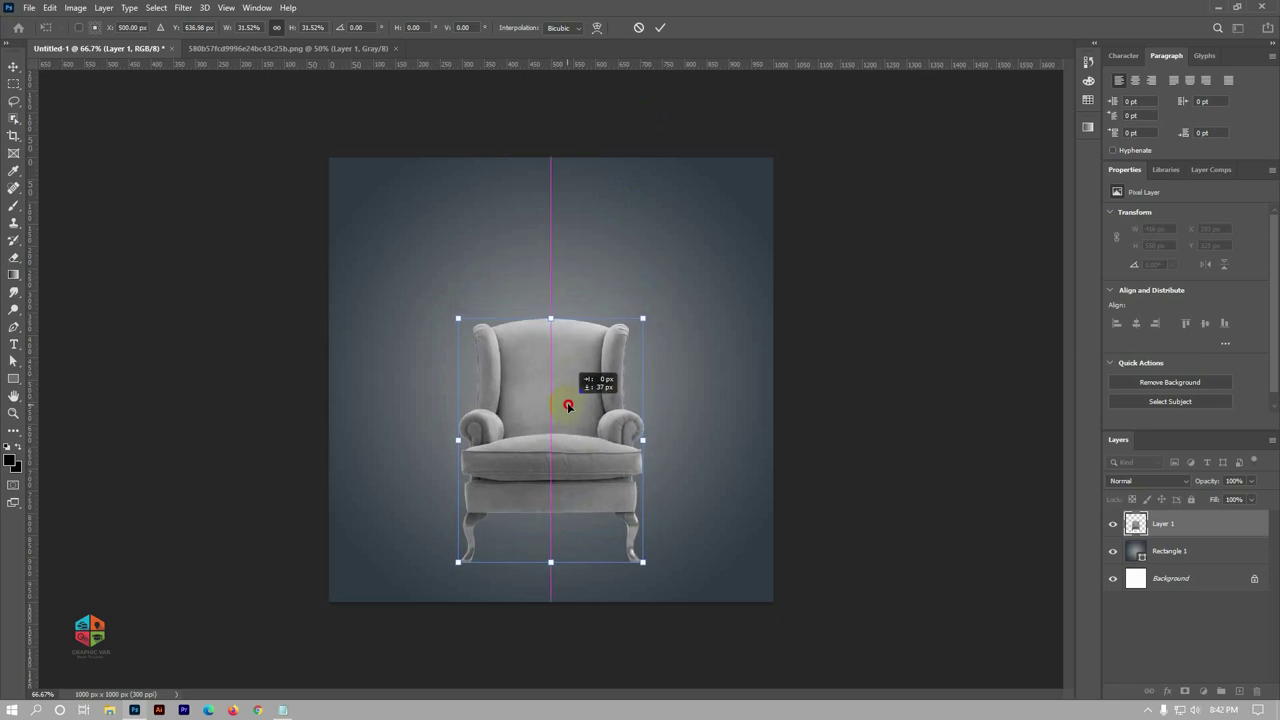
key(Return)
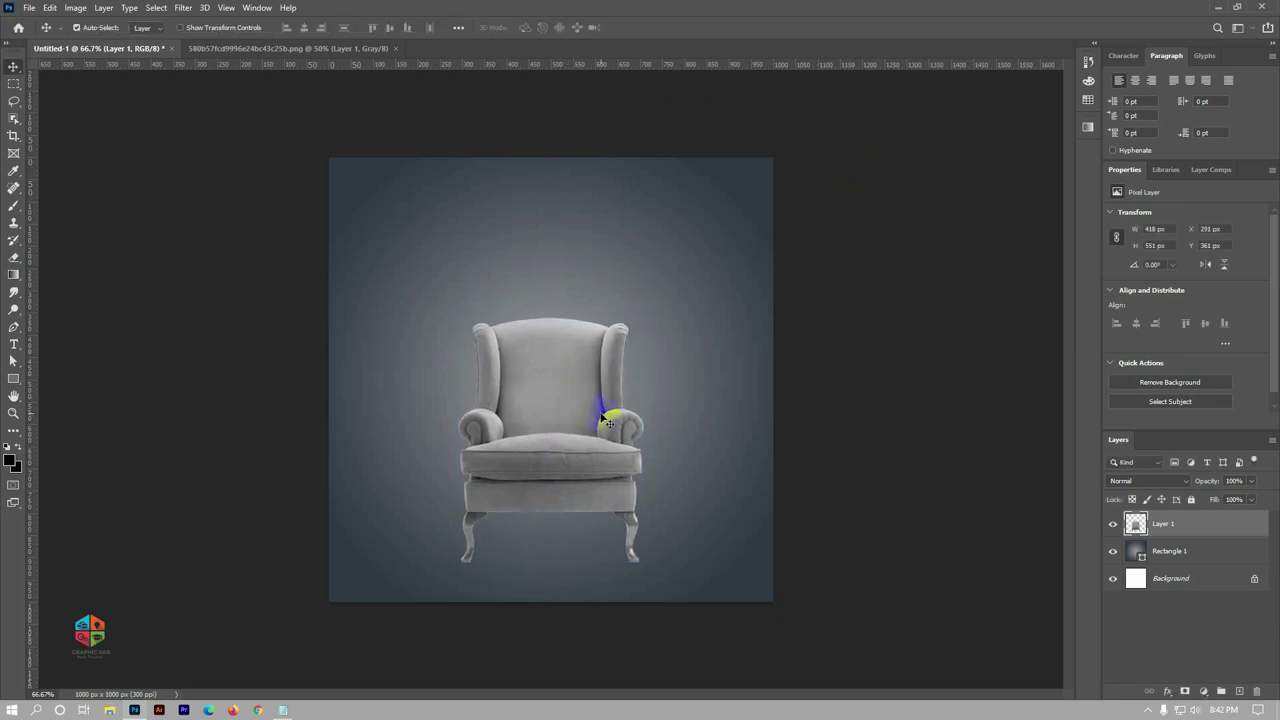
key(ctrl+t)
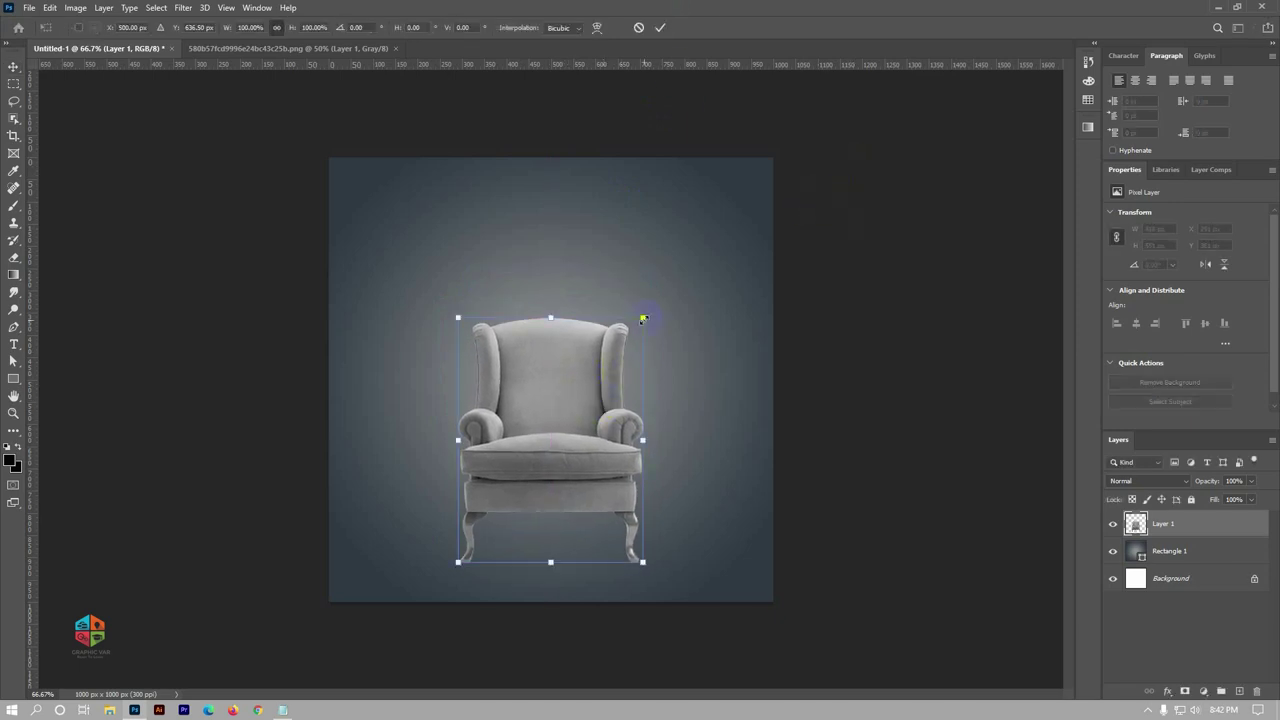
drag(643, 319, 651, 309)
click(660, 27)
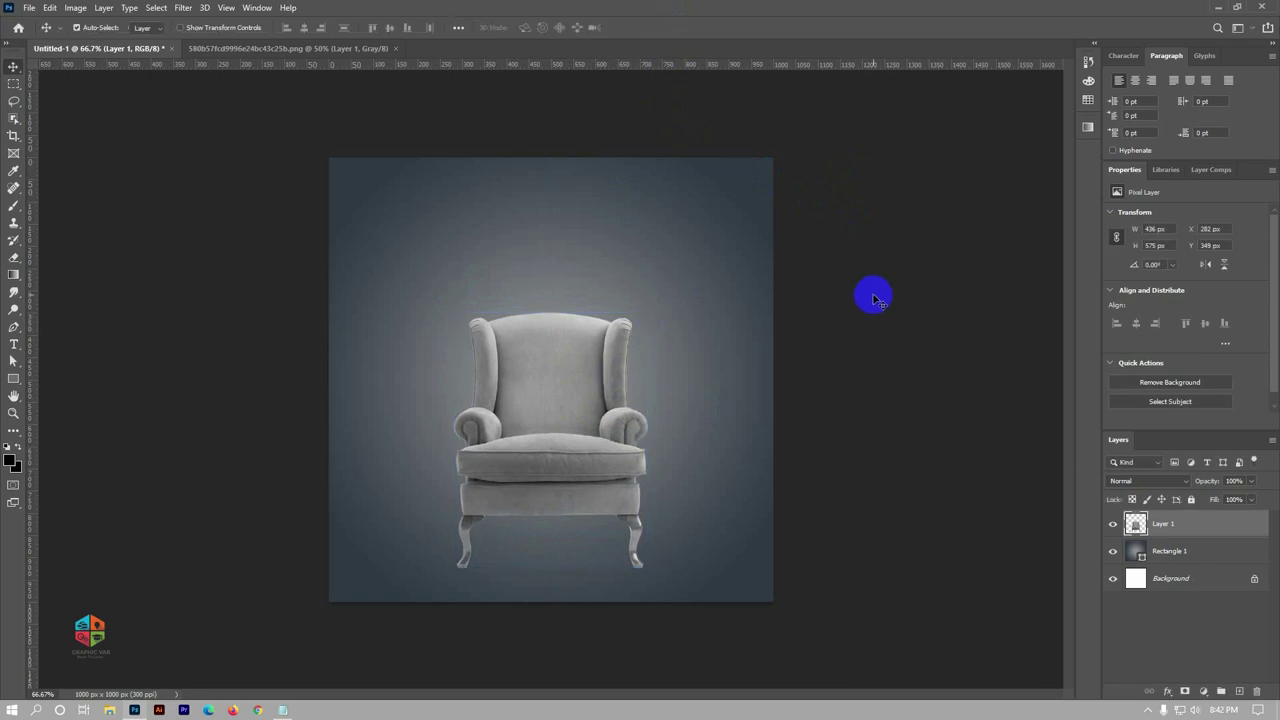
click(873, 298)
click(366, 48)
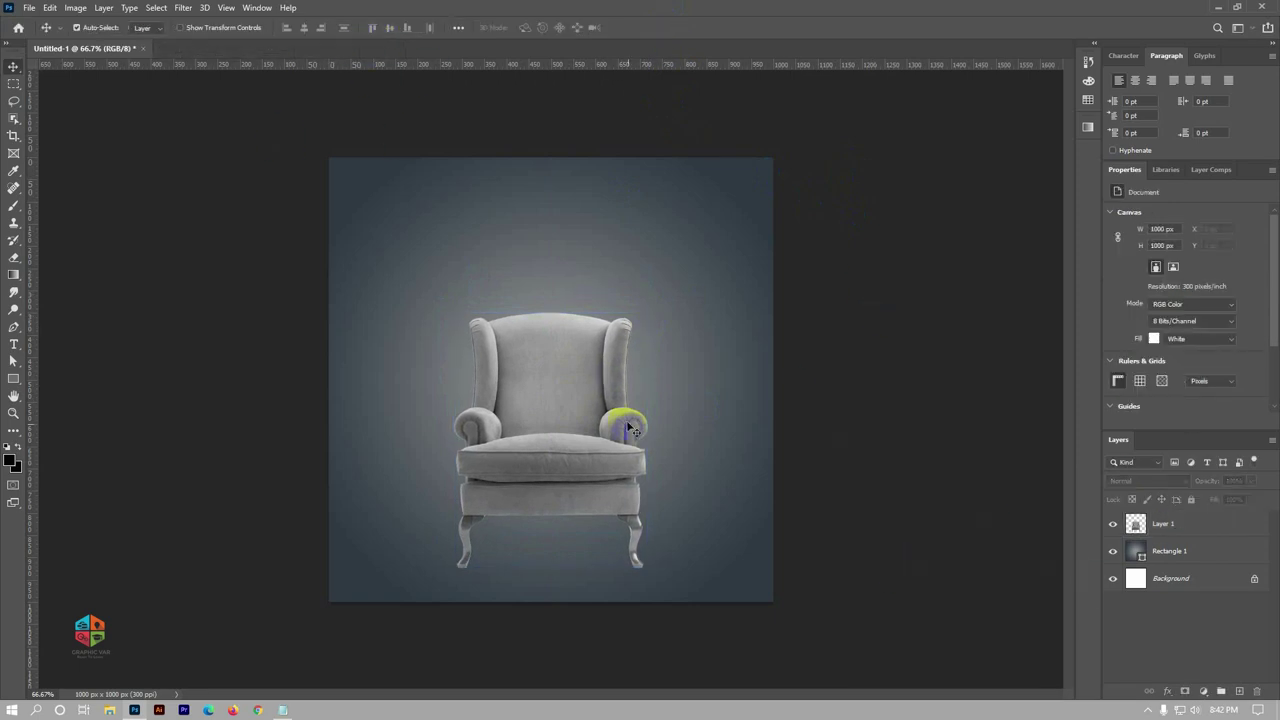
click(612, 418)
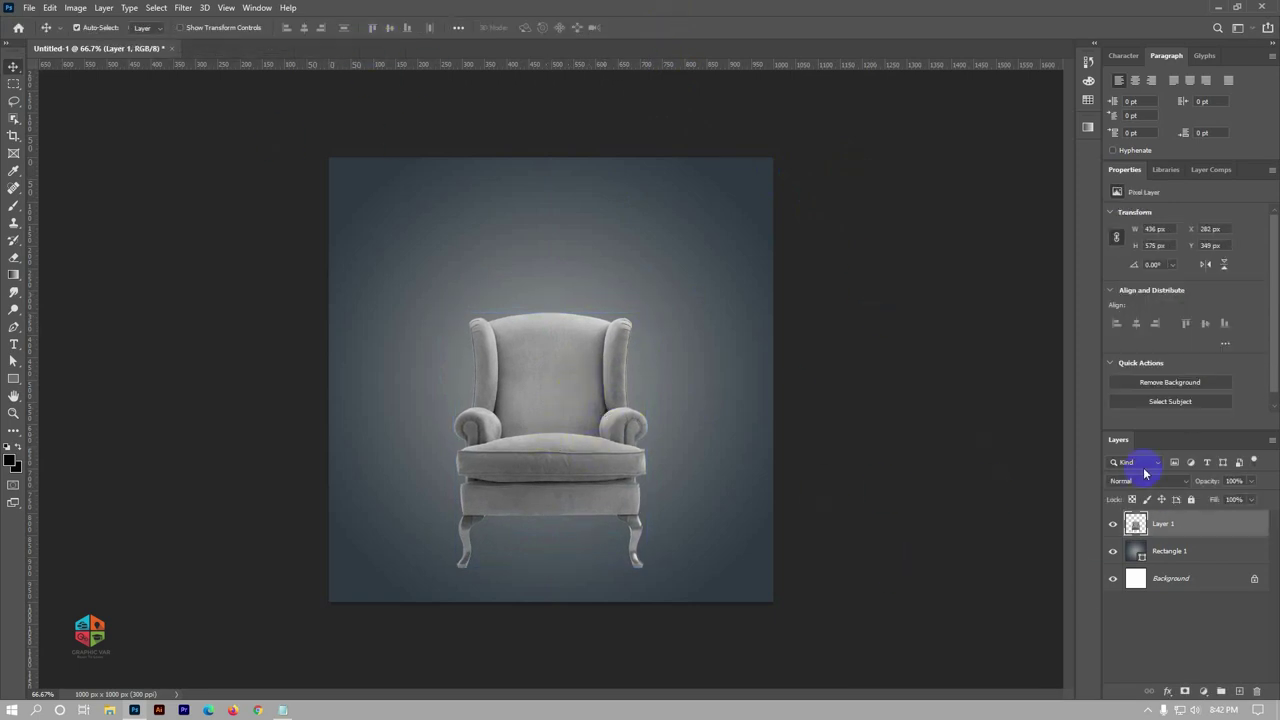
Give the armchair a Multiply drop shadow: 70% opacity, 90° angle, 21 px distance, 79 px size
right_click(1172, 527)
click(1080, 160)
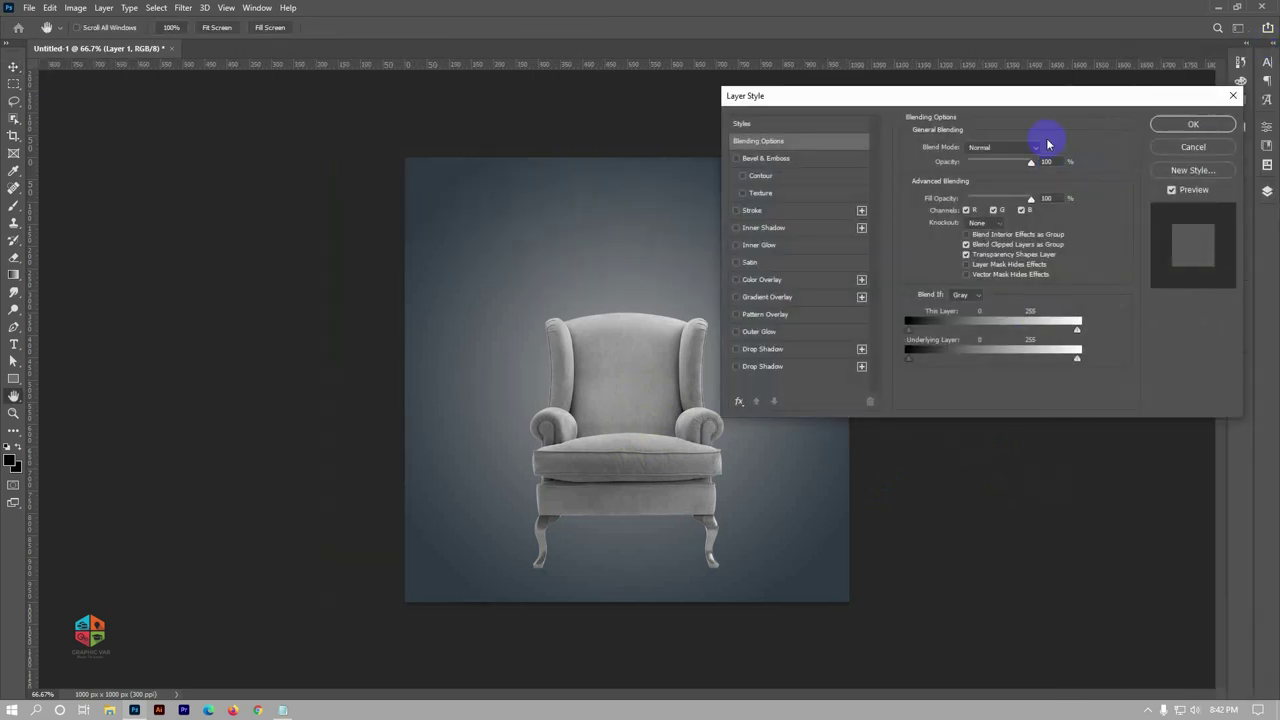
click(736, 348)
click(766, 349)
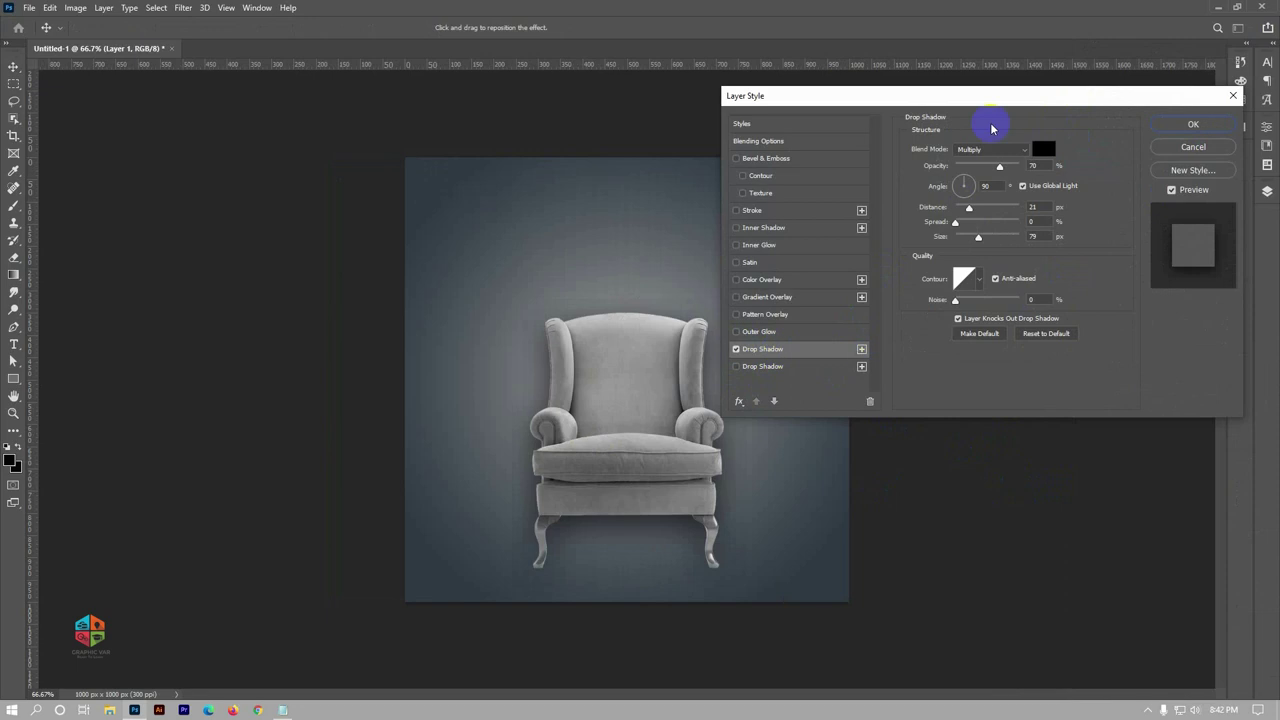
drag(985, 95, 1048, 111)
key(Return)
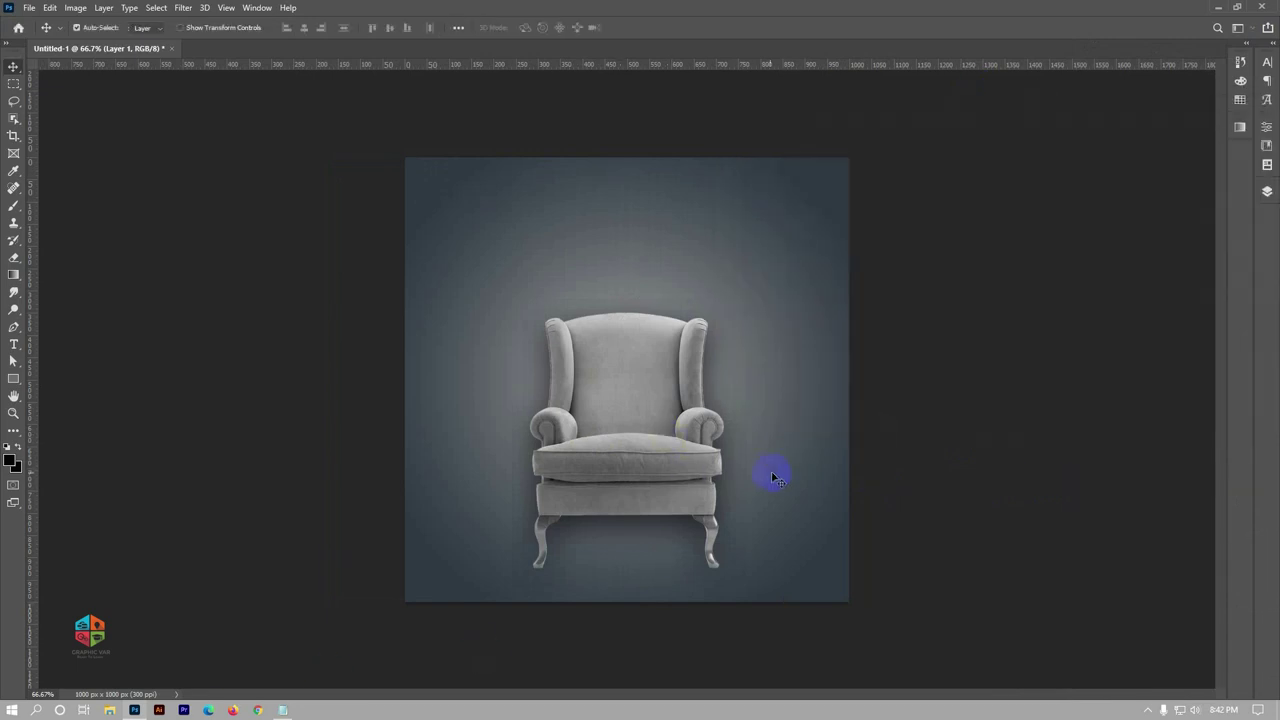
key(ctrl+z)
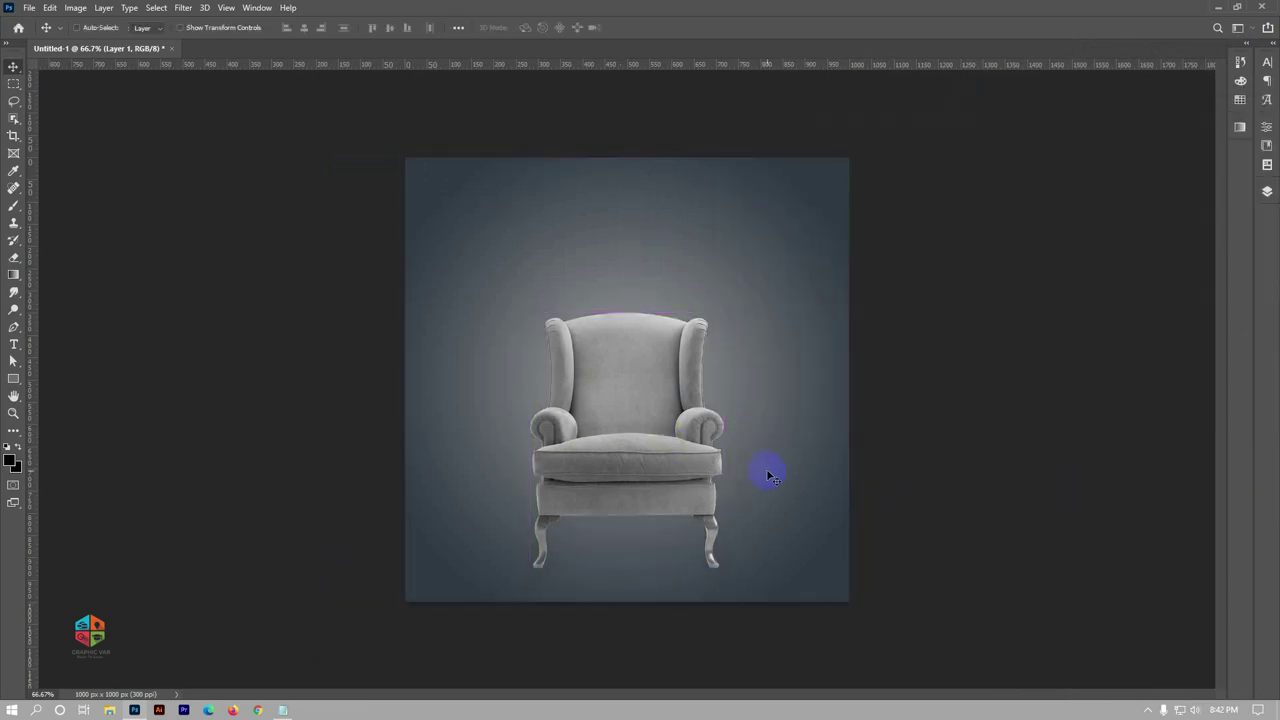
Enable another drop shadow on the chair layer with a tight 2 px size
click(1267, 191)
right_click(1158, 294)
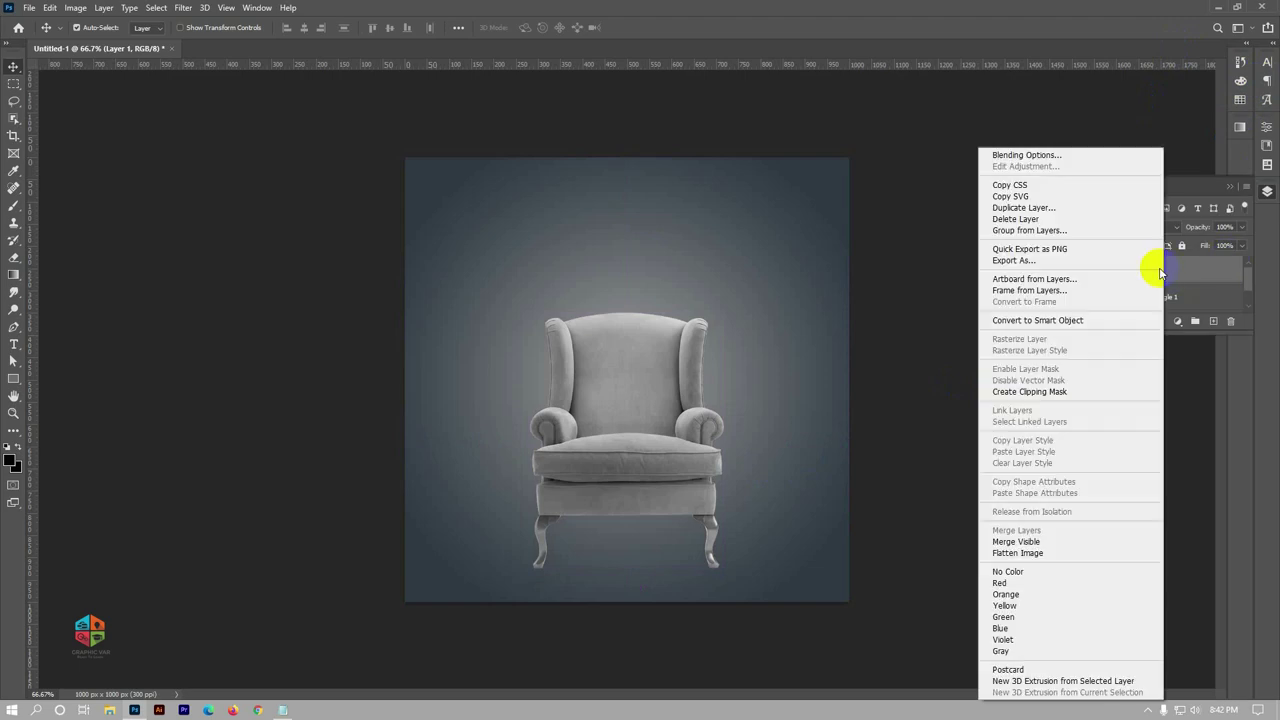
click(1040, 156)
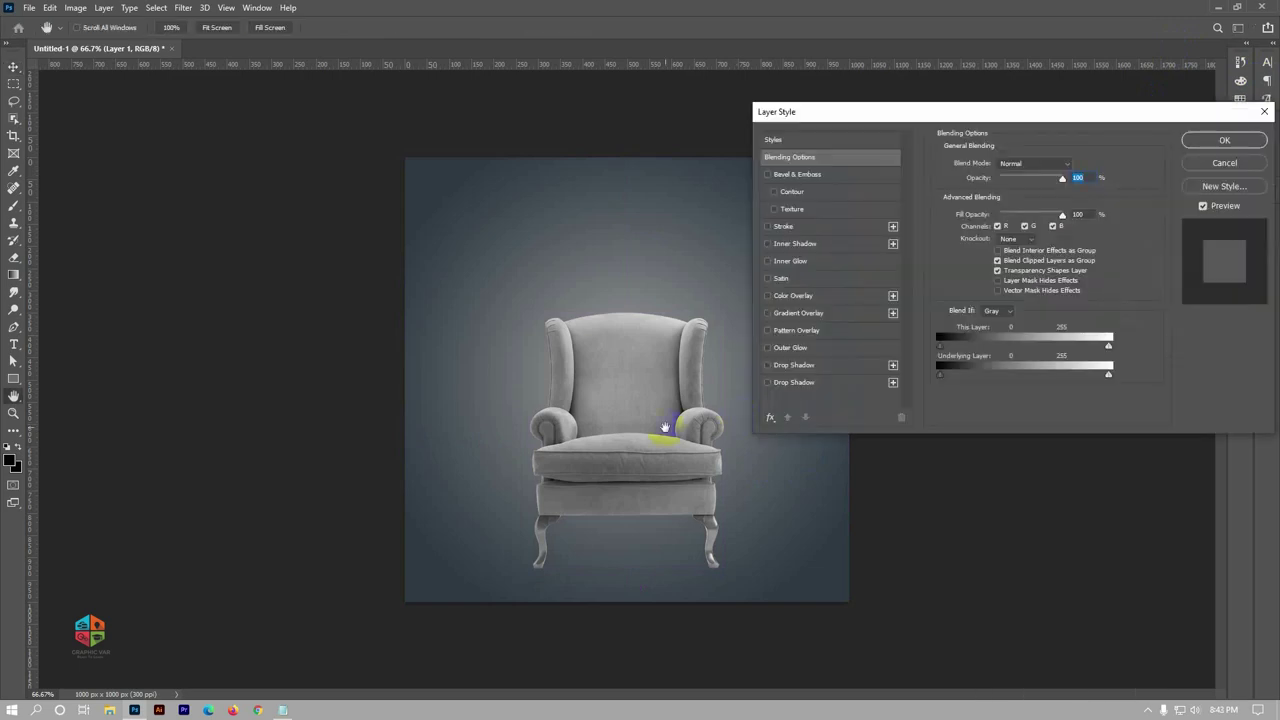
ctrl+click(665, 428)
drag(643, 486, 471, 423)
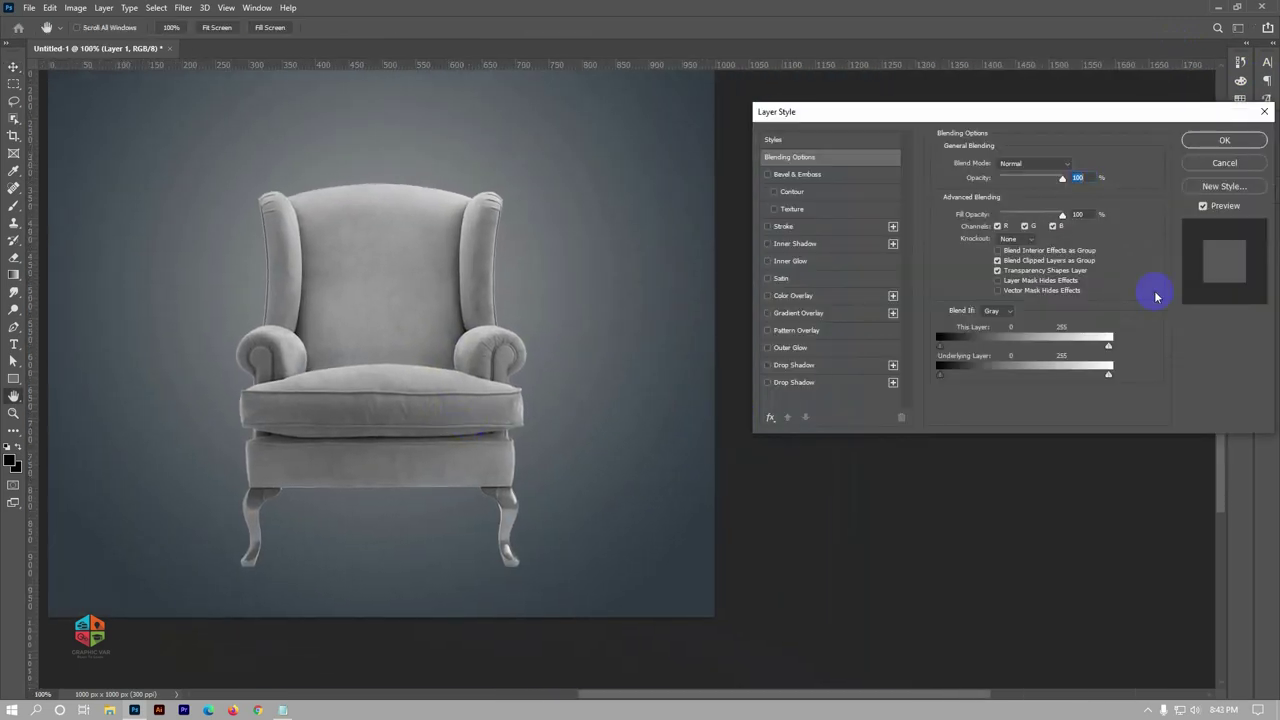
click(768, 366)
click(806, 366)
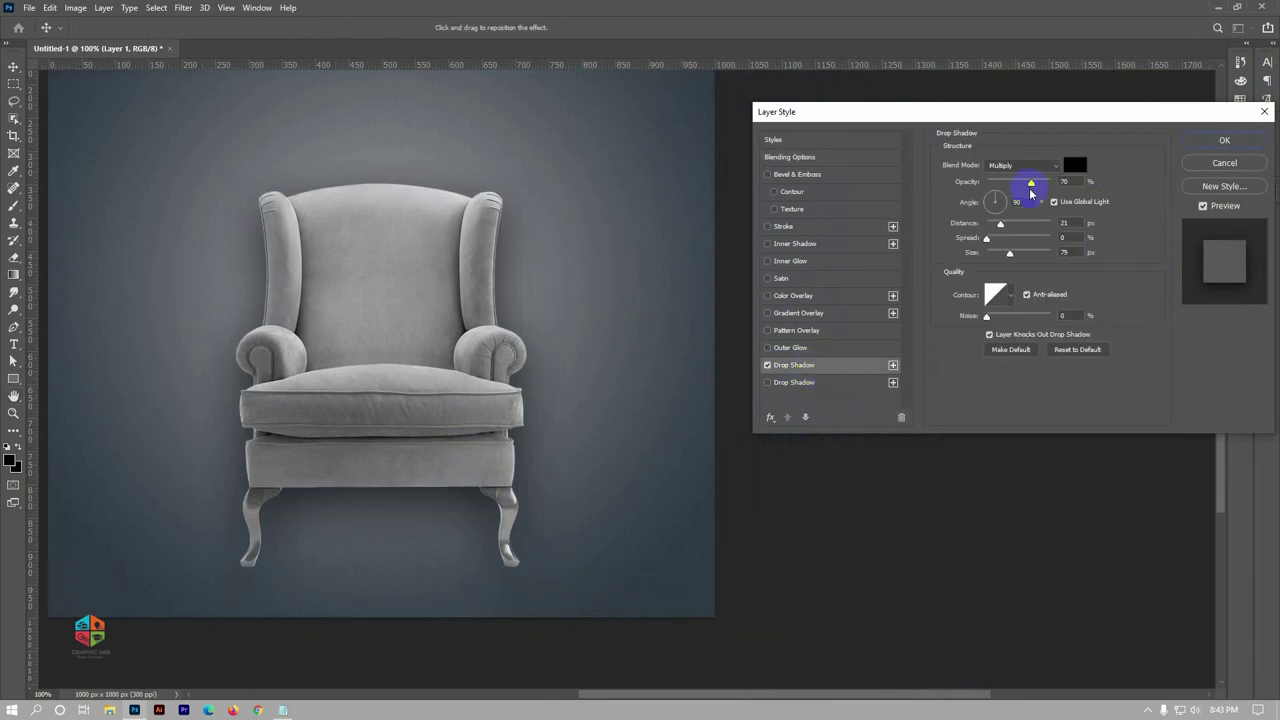
drag(1010, 252, 991, 252)
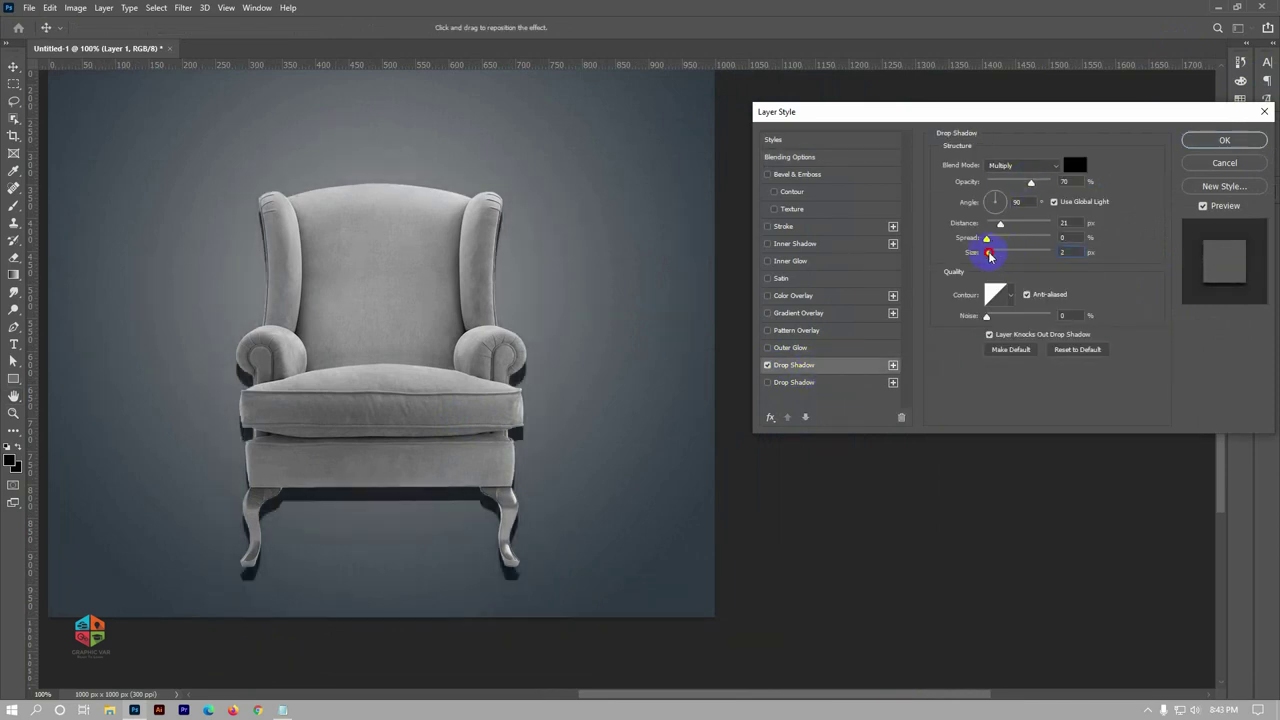
drag(993, 255, 988, 253)
Set the shadow to -175° angle, 23 px distance, 69% spread and 15% opacity, then apply
click(1010, 224)
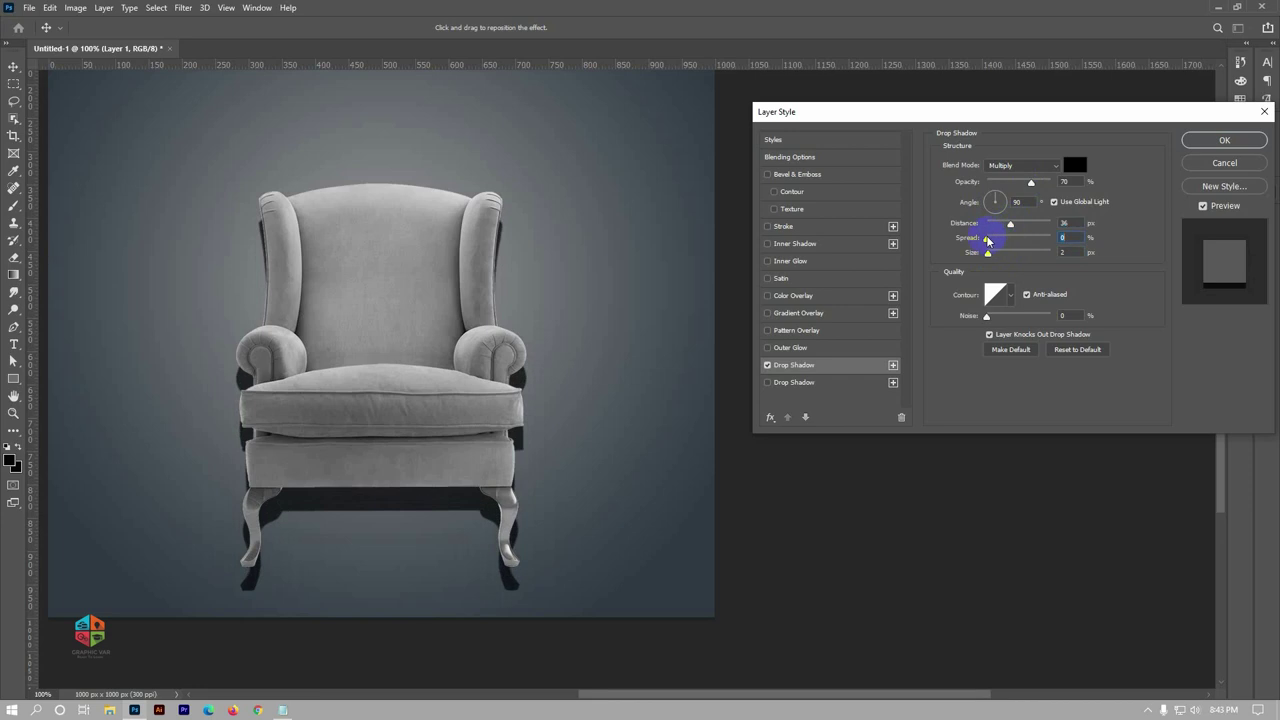
click(1008, 183)
drag(1008, 184, 1000, 183)
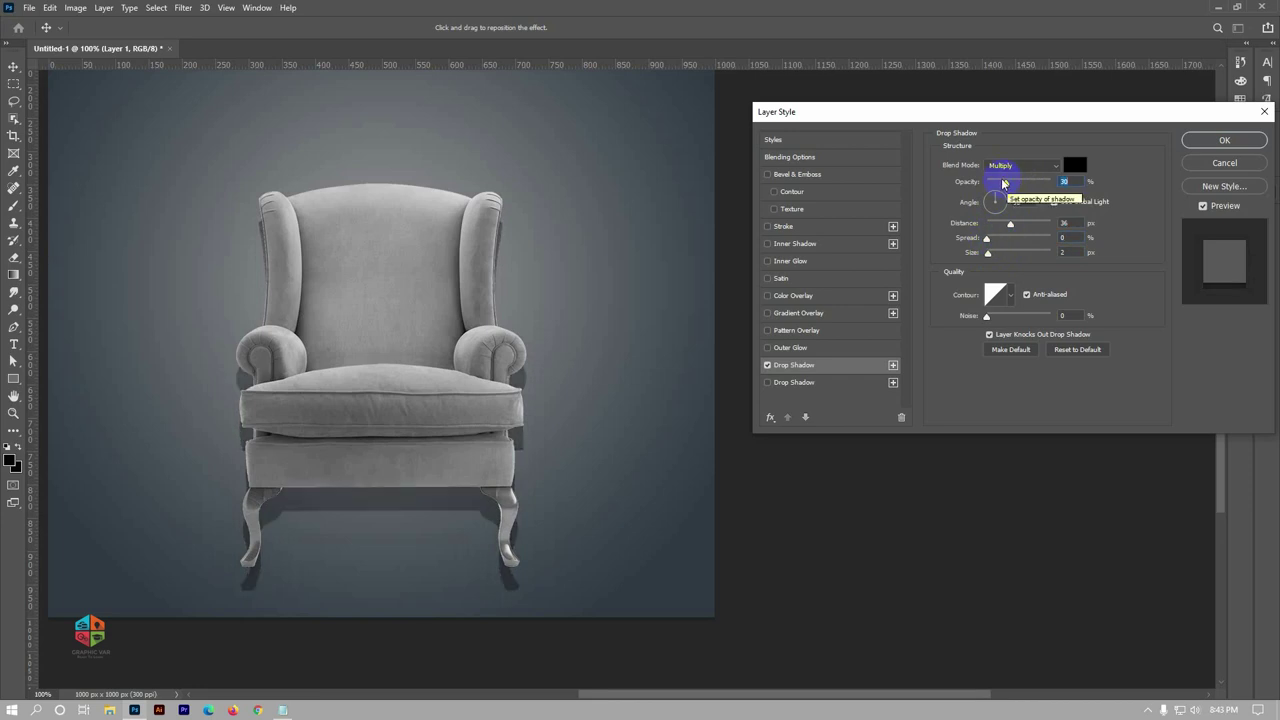
mouse_move(506, 234)
mouse_down()
mouse_move(529, 227)
mouse_move(523, 214)
mouse_up()
click(1004, 224)
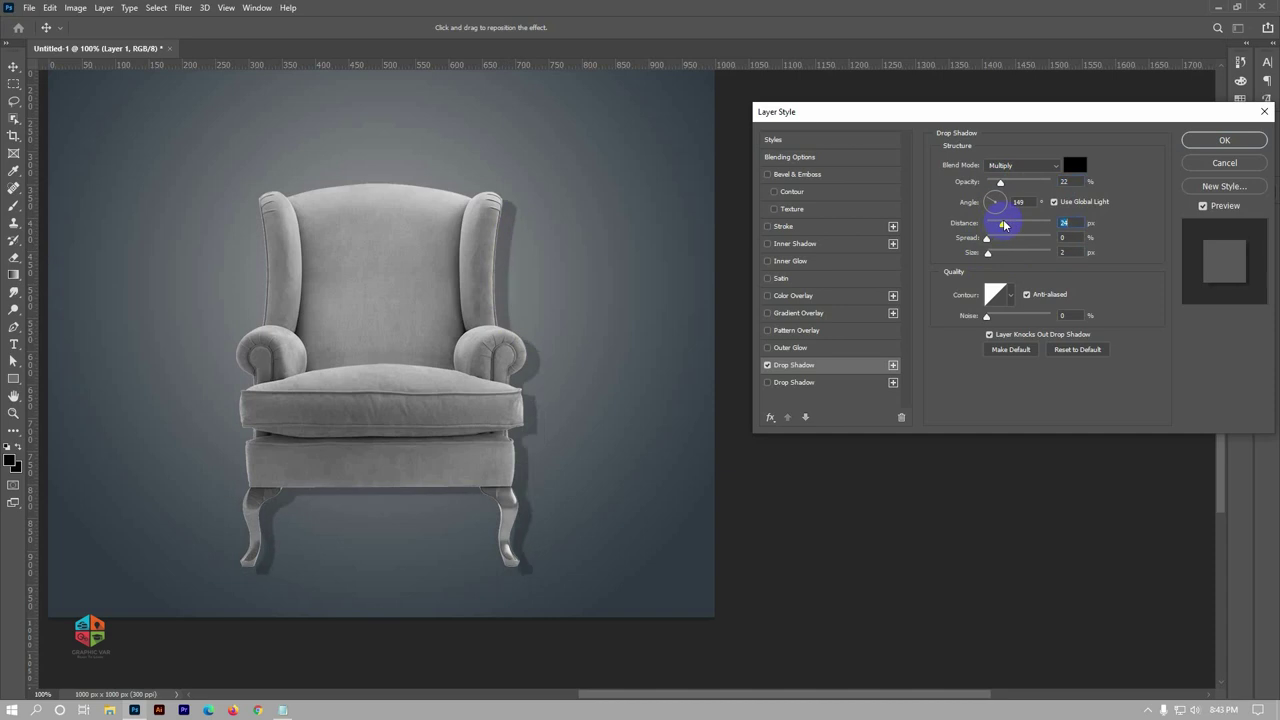
mouse_move(987, 238)
mouse_down()
mouse_move(1080, 247)
mouse_move(1030, 240)
mouse_move(995, 203)
mouse_up()
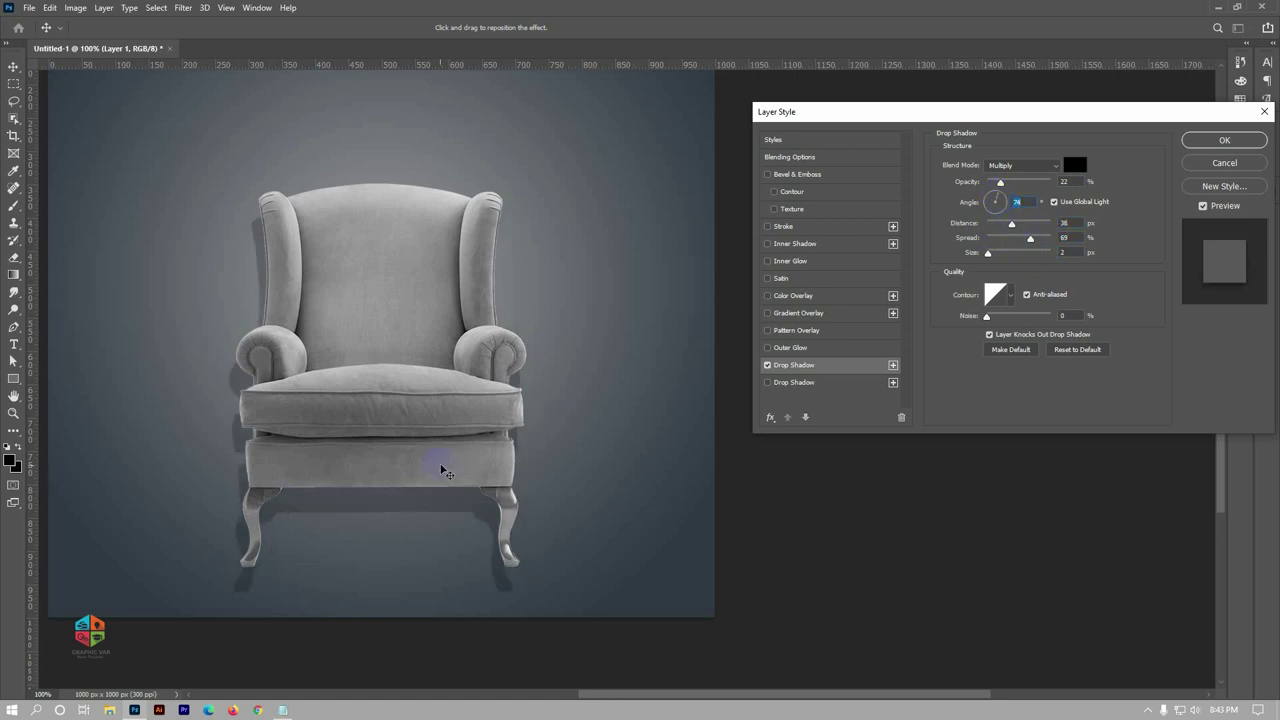
mouse_move(443, 467)
mouse_down()
mouse_move(449, 494)
mouse_move(455, 476)
mouse_move(494, 477)
mouse_move(459, 478)
mouse_up()
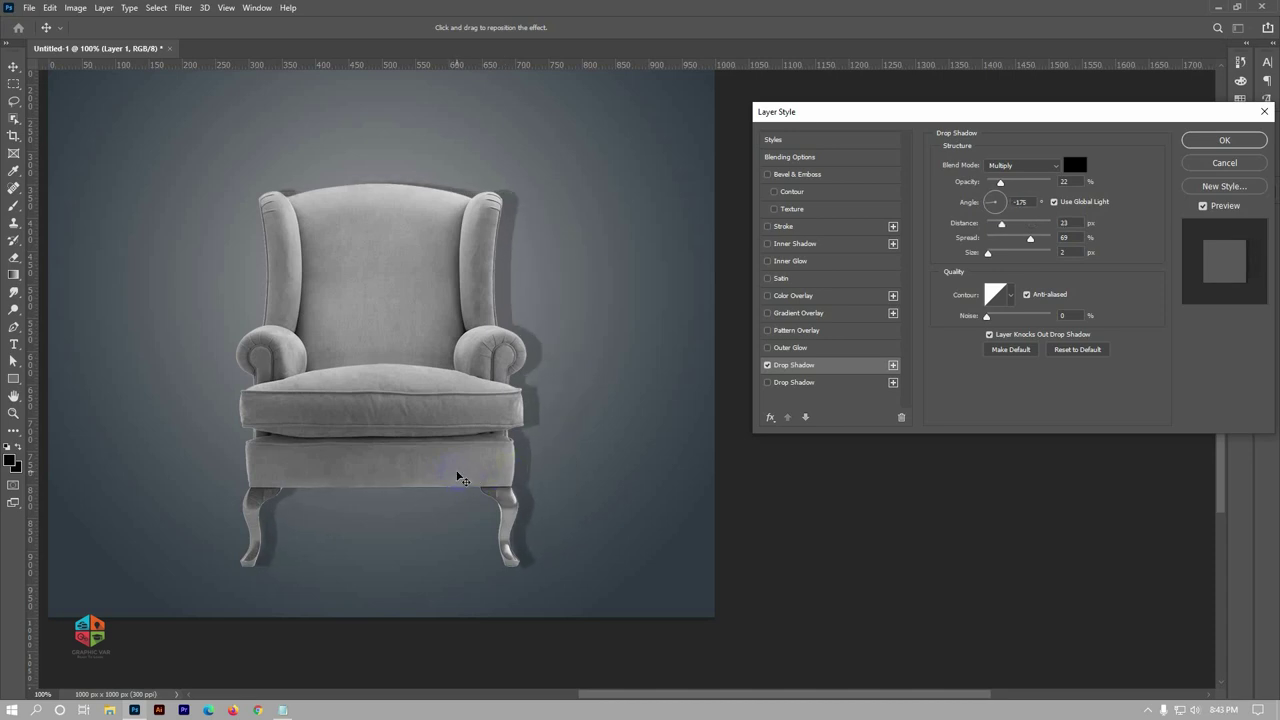
drag(1000, 182, 994, 184)
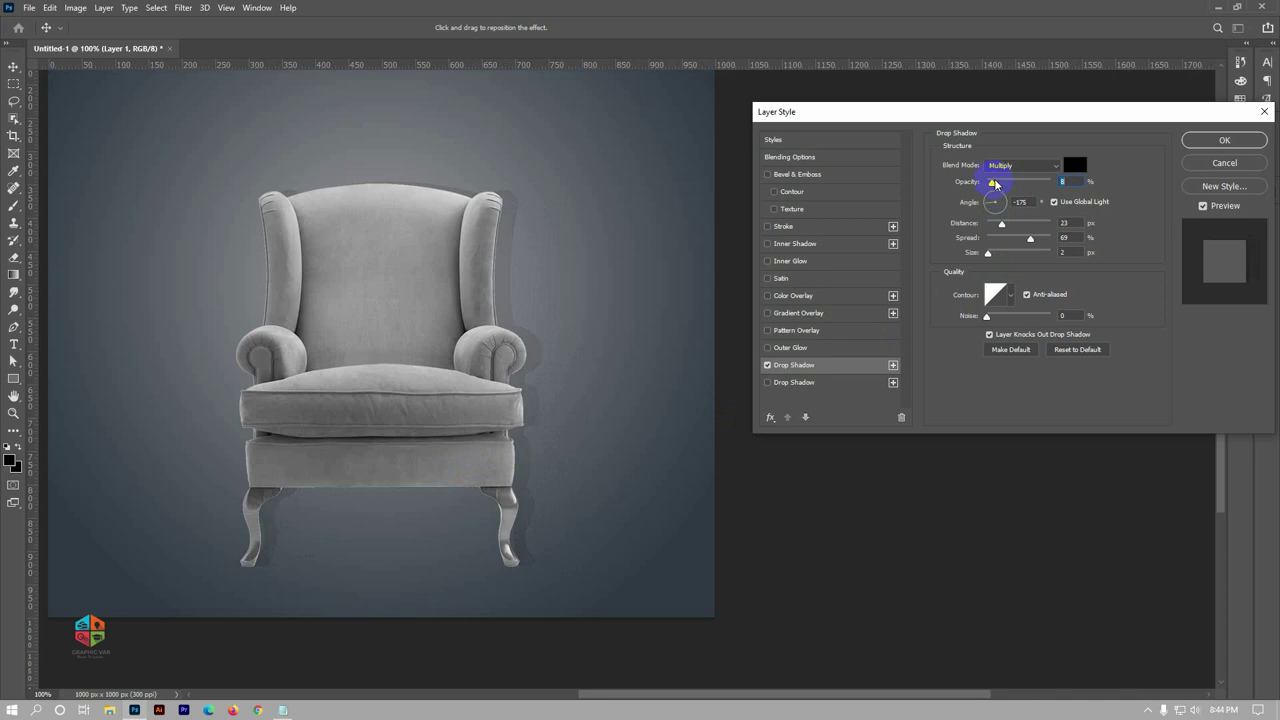
click(1222, 140)
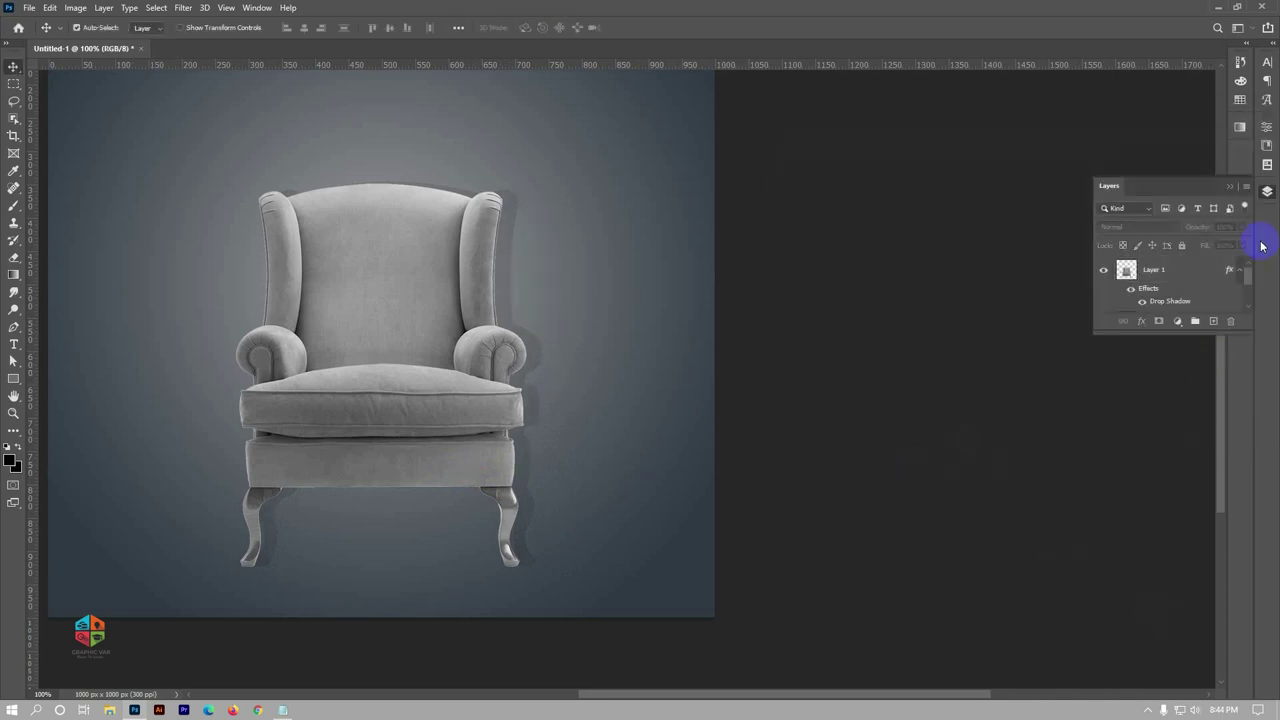
On a new layer, dab a 183 px soft round black brush spot under the front-left leg
click(1270, 50)
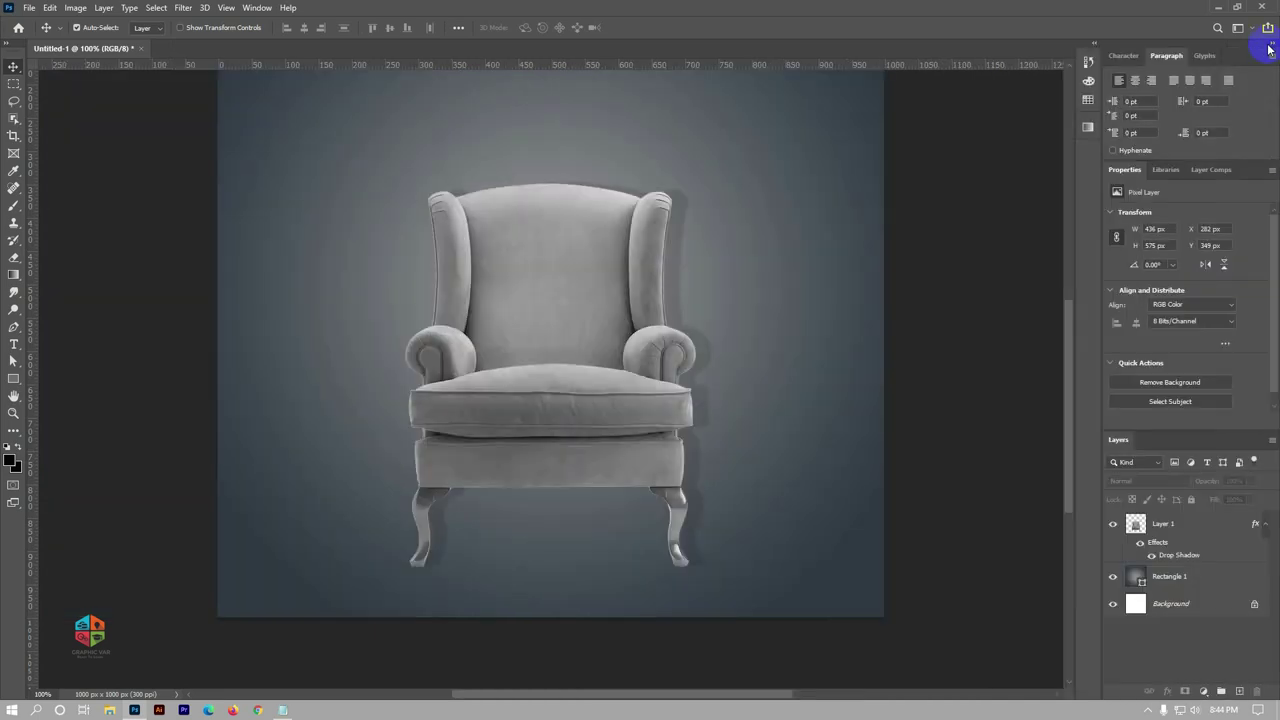
click(1240, 692)
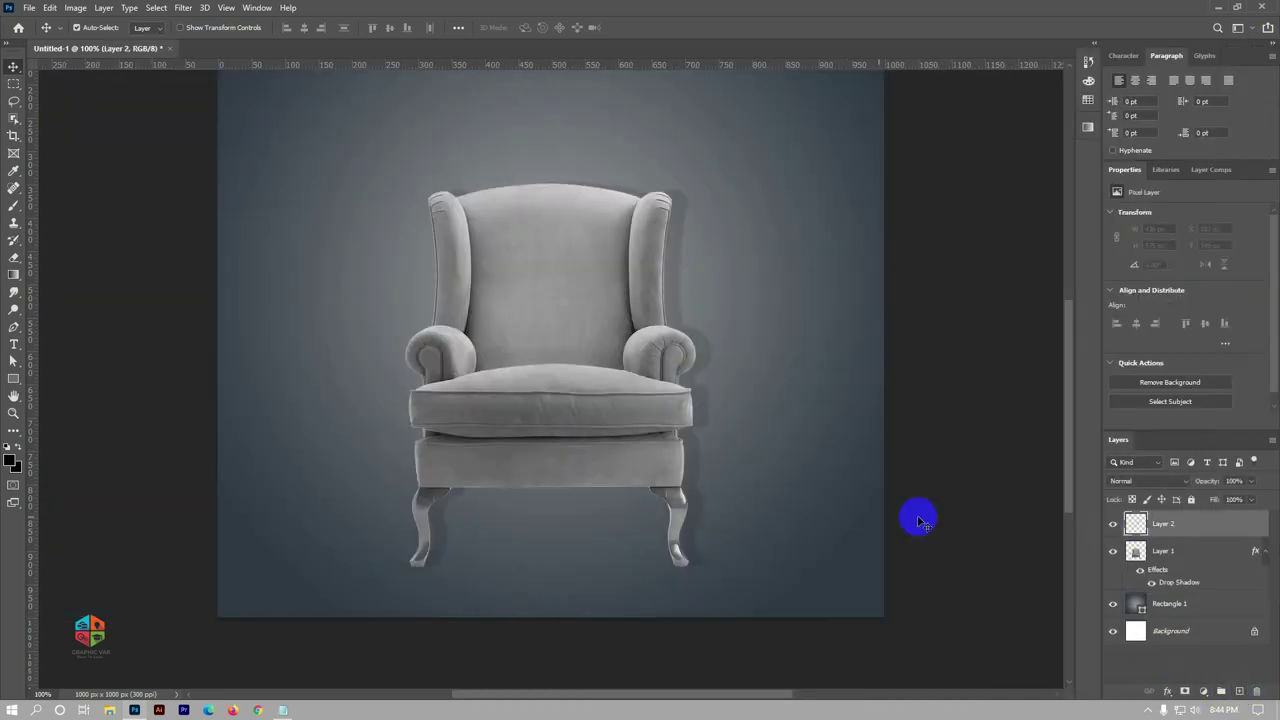
click(14, 210)
click(85, 27)
scroll(100, 232, up, 1)
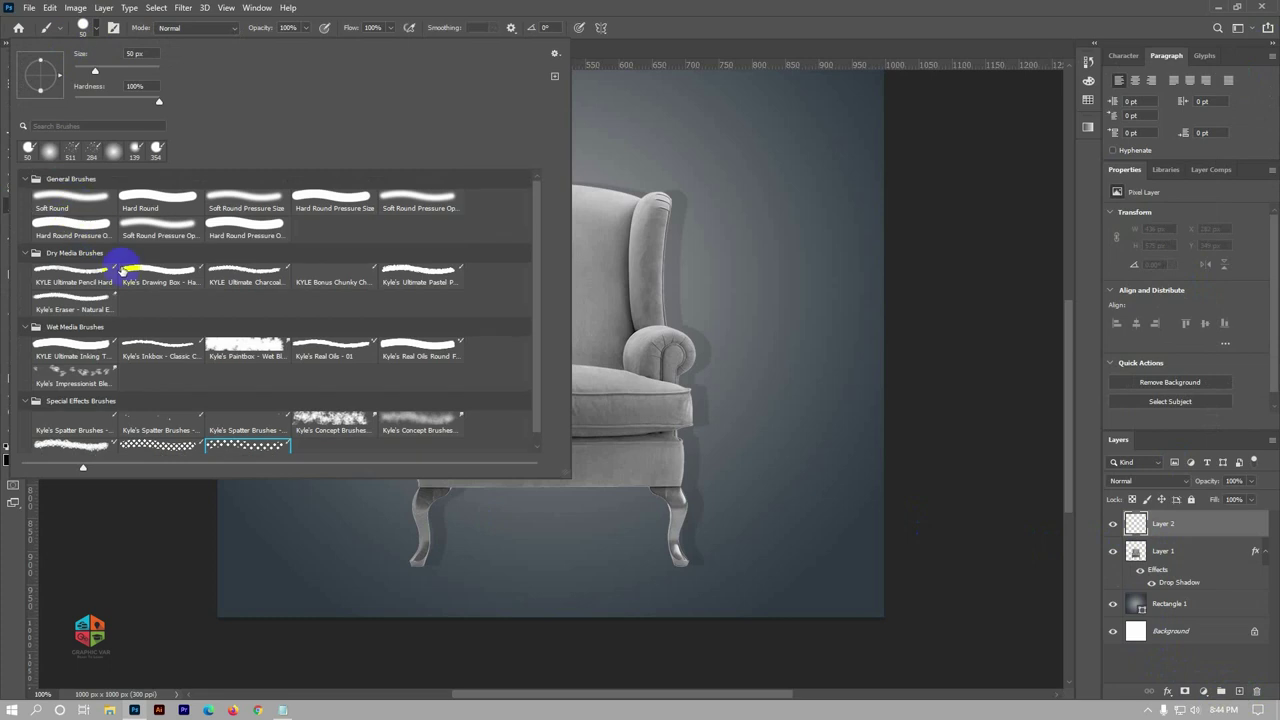
click(56, 200)
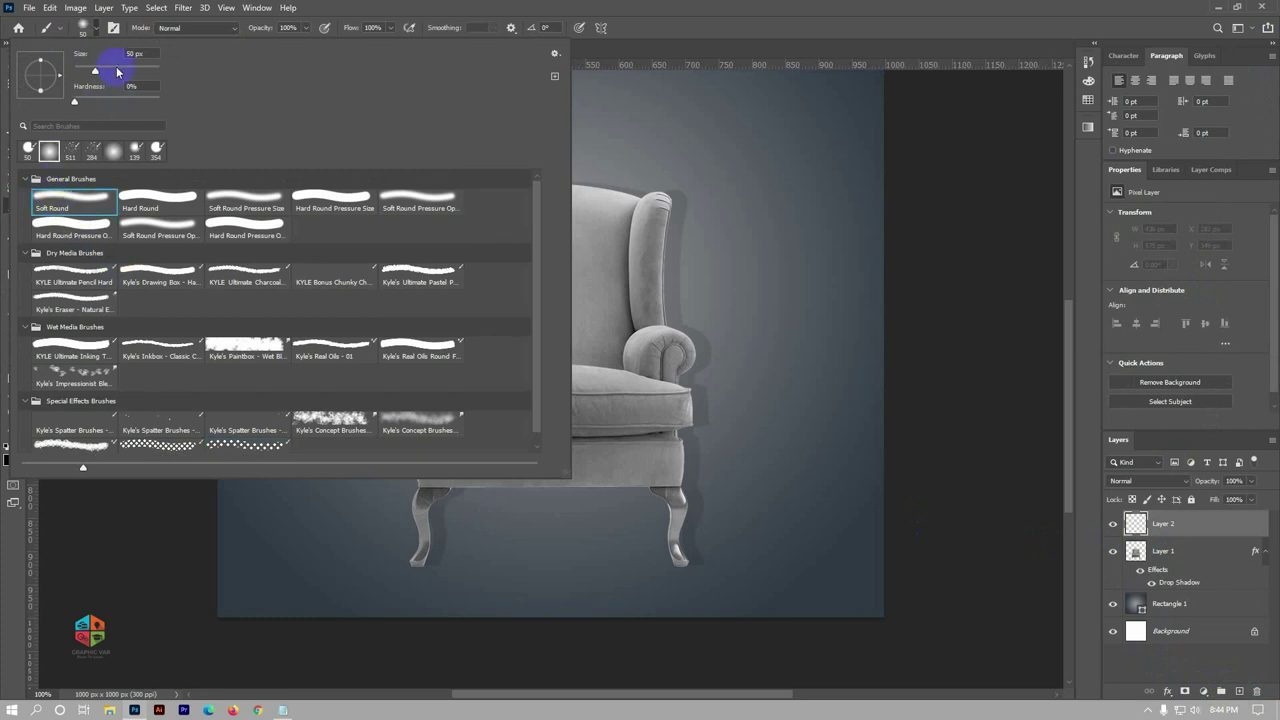
click(135, 69)
click(97, 29)
key(d)
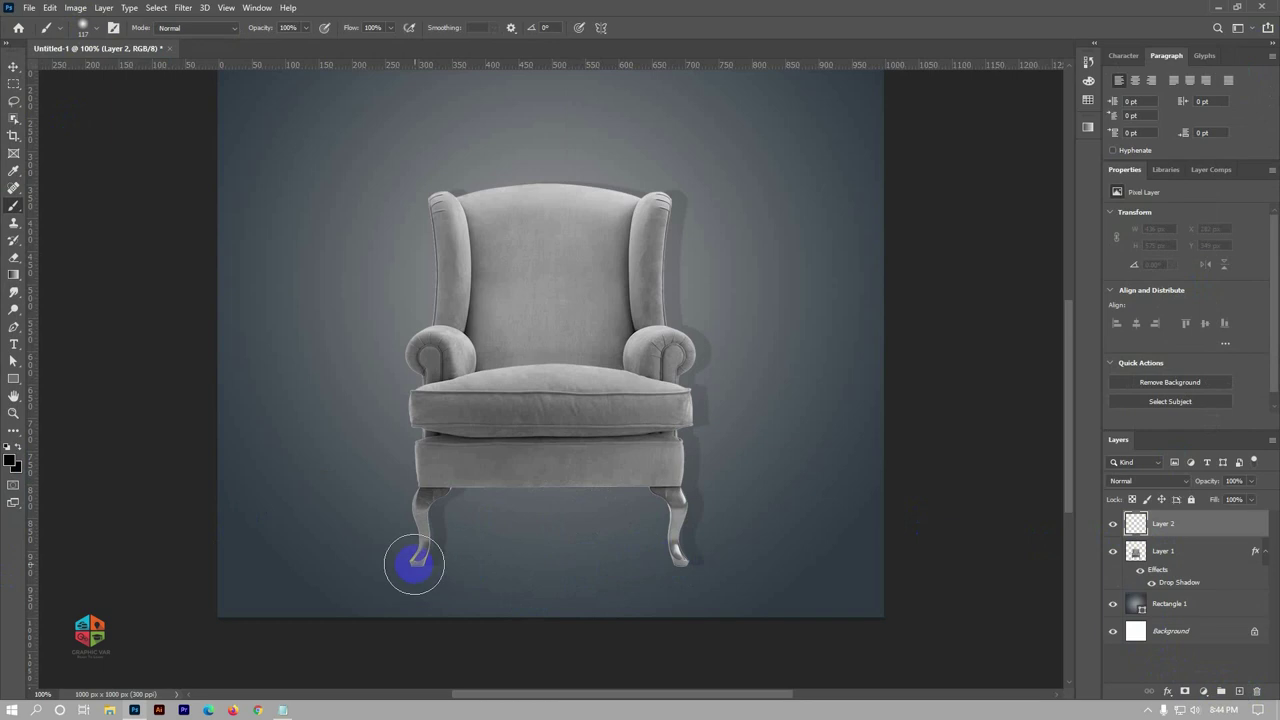
click(413, 563)
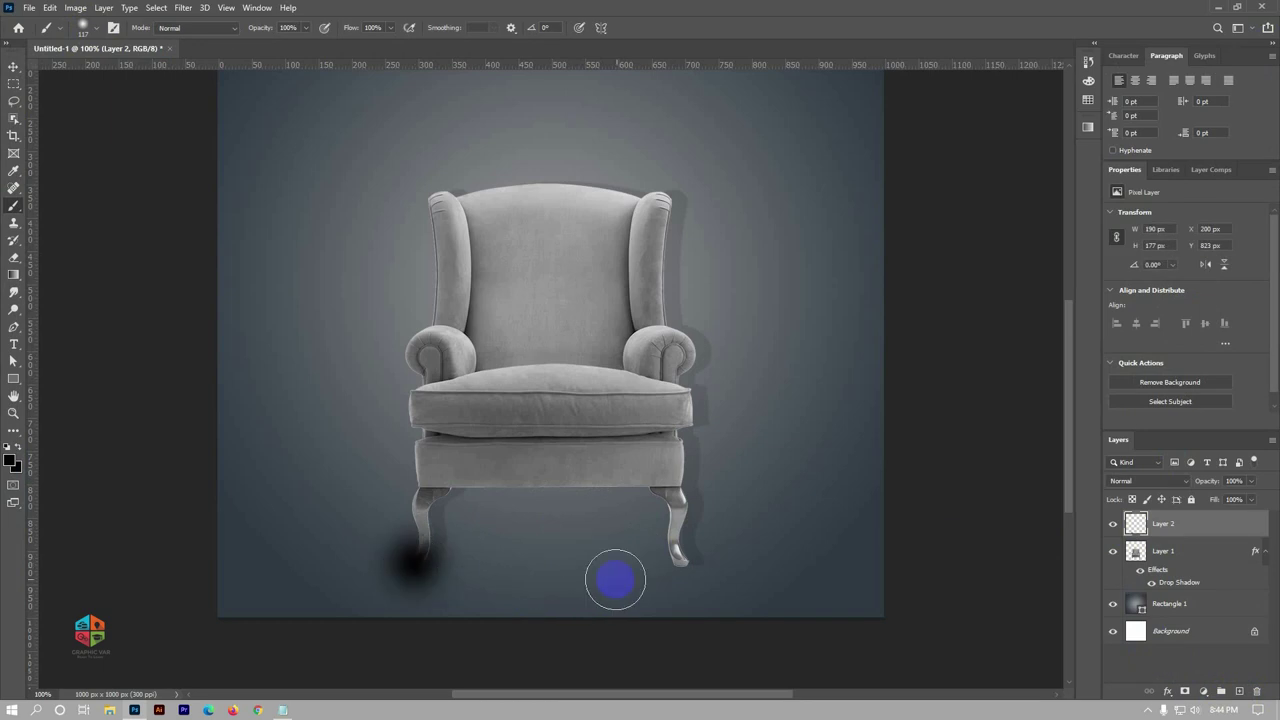
Squash the dab into a flat shadow at 41% opacity, nudged slightly left
click(13, 66)
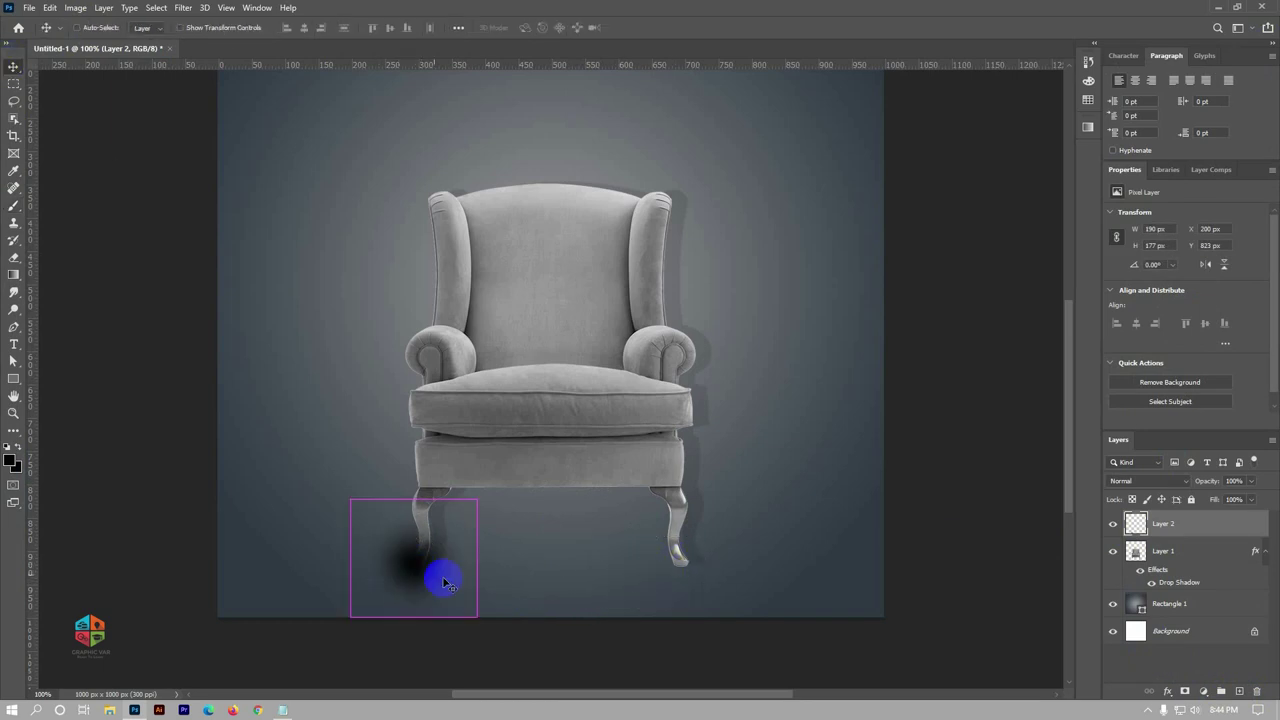
key(ctrl+t)
mouse_move(415, 499)
mouse_down()
mouse_move(414, 592)
mouse_move(415, 560)
mouse_move(526, 567)
mouse_move(435, 570)
mouse_up()
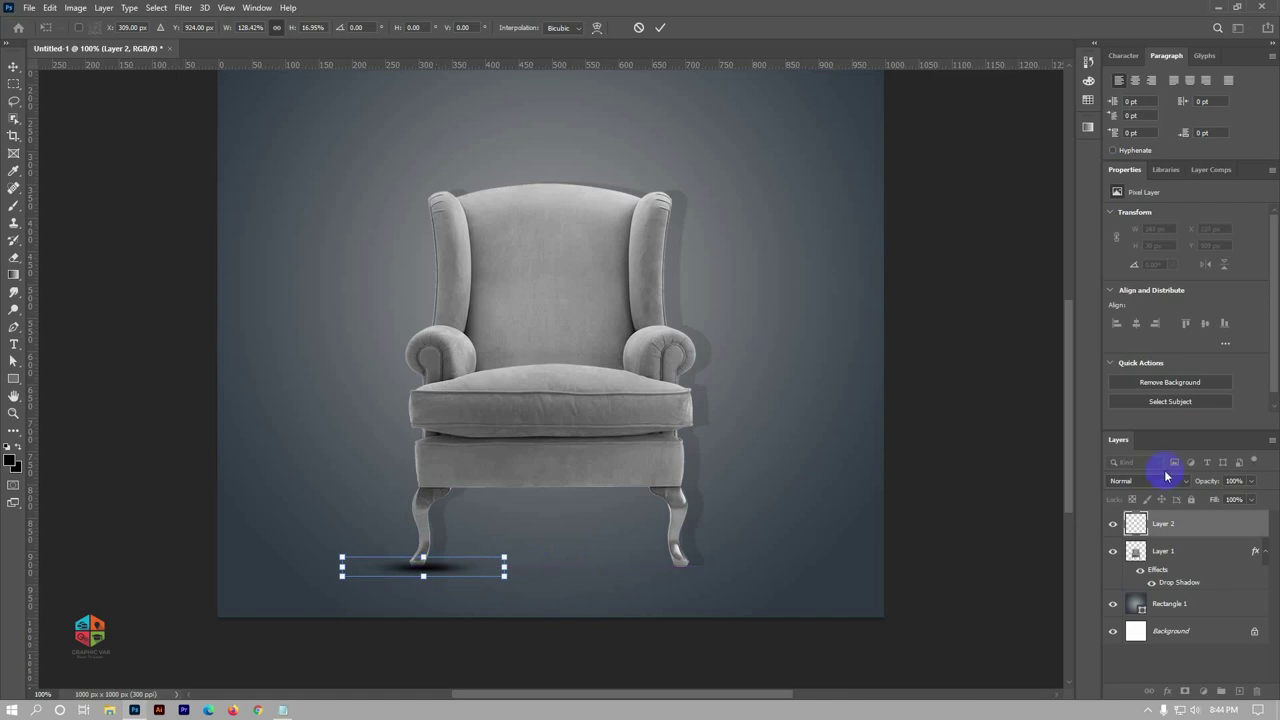
drag(1256, 485, 1218, 497)
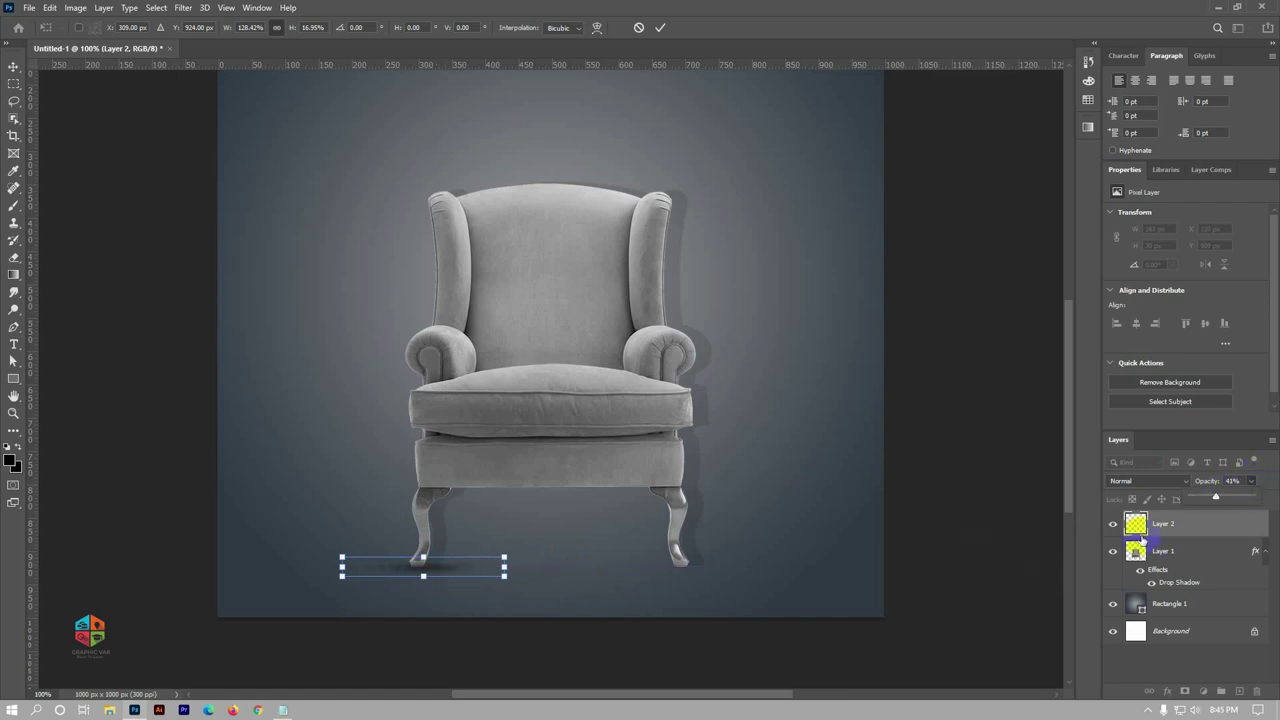
click(660, 28)
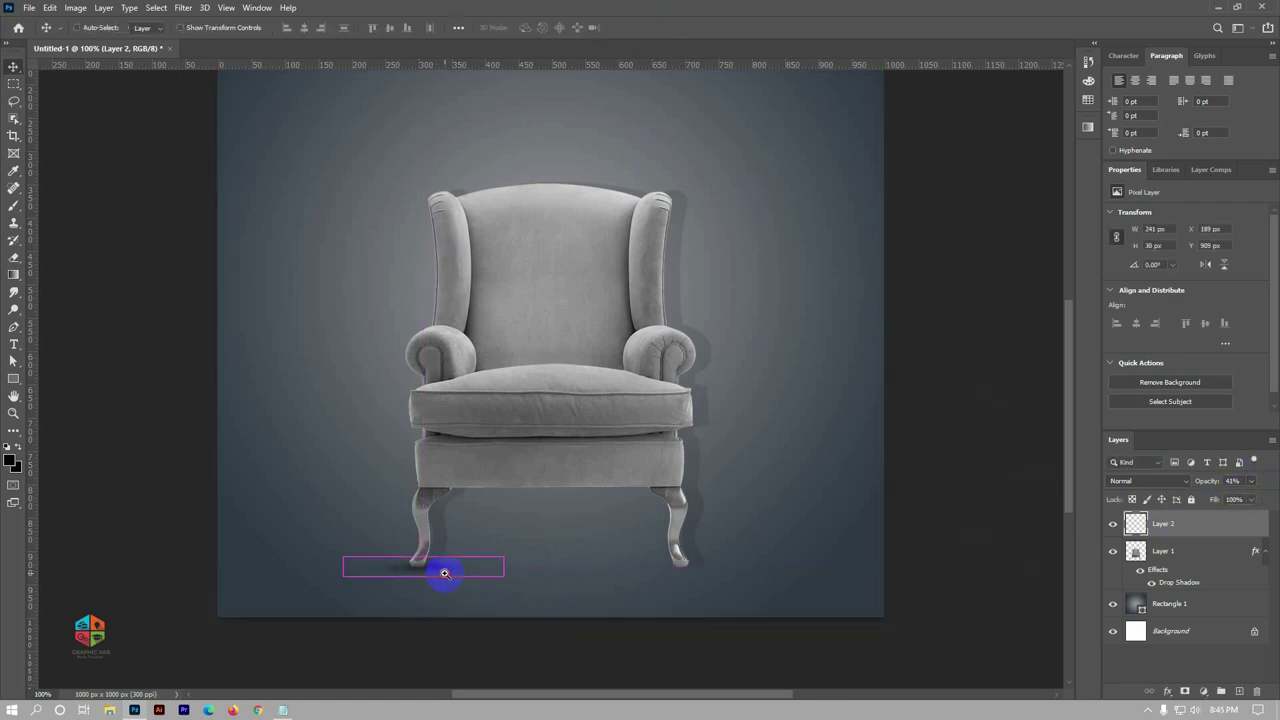
scroll(443, 571, up, 3)
drag(427, 563, 409, 560)
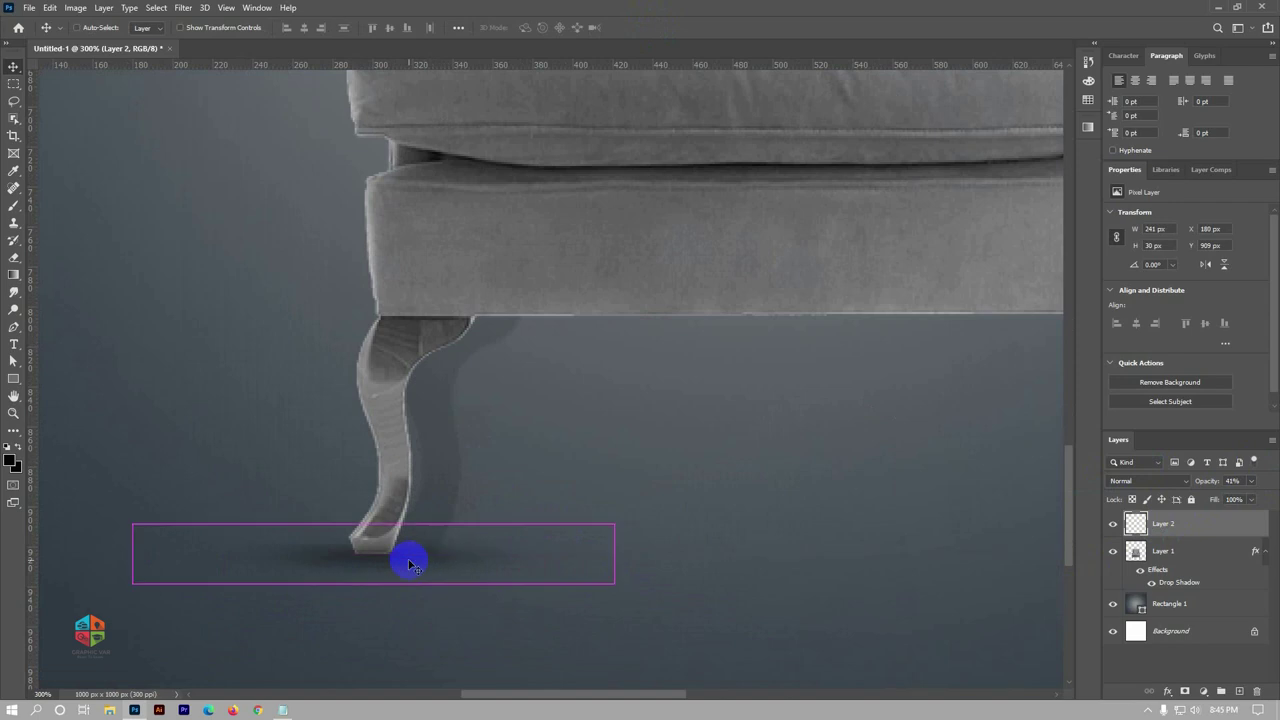
Zoom out and nudge the chair 4 px down and 1 px left
key(ctrl+1)
drag(673, 451, 557, 557)
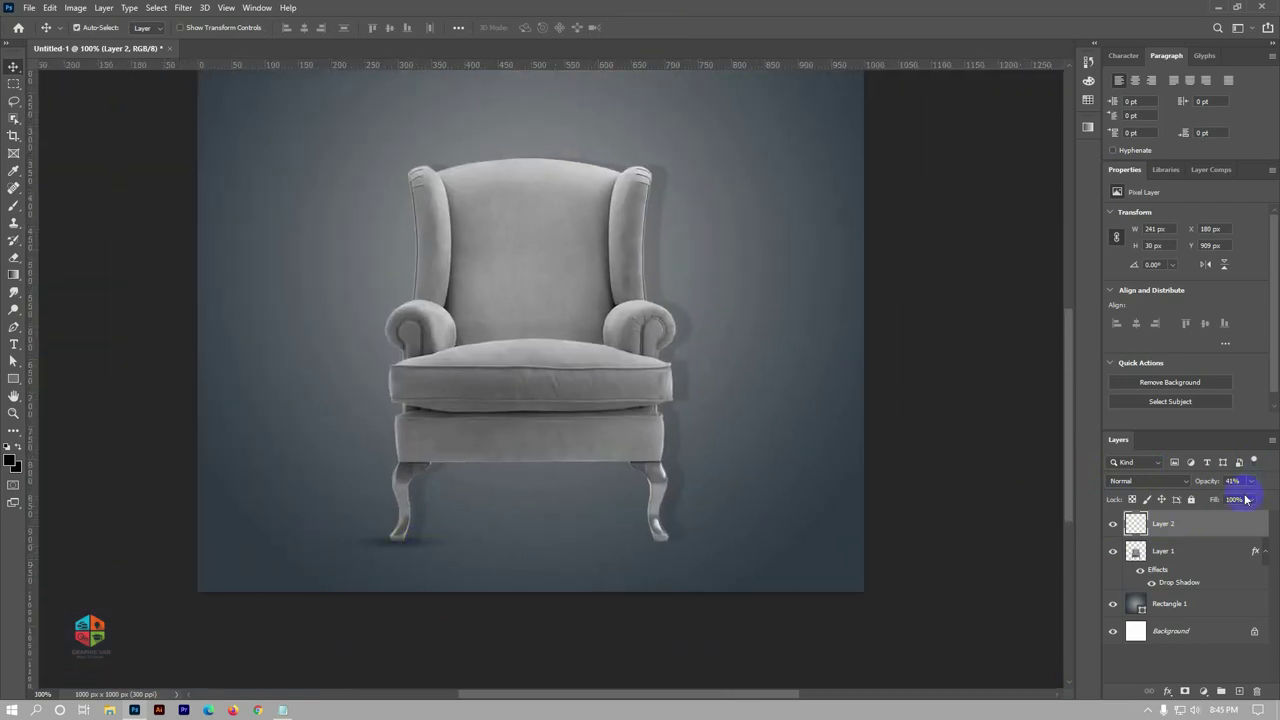
click(551, 400)
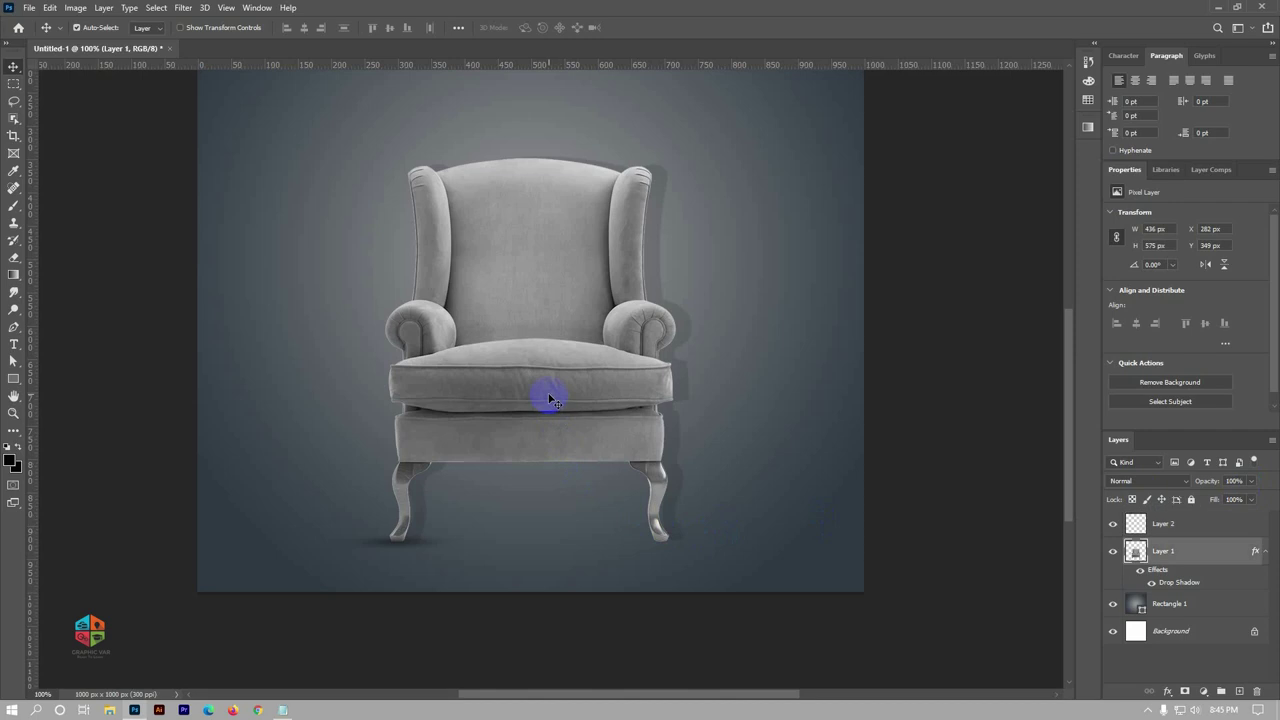
key(Down)
key(Down)
key(Down)
key(Down)
key(Left)
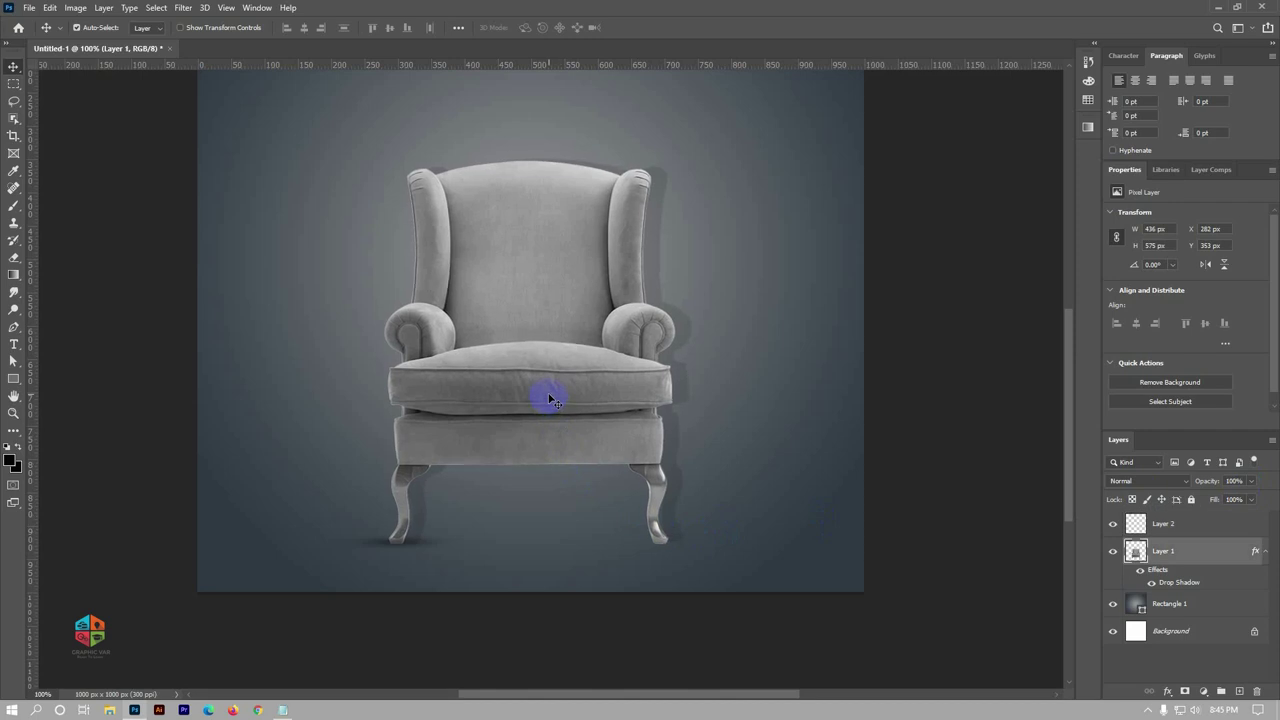
Set the leg shadow to 26% opacity and duplicate it under the right front leg
click(1163, 523)
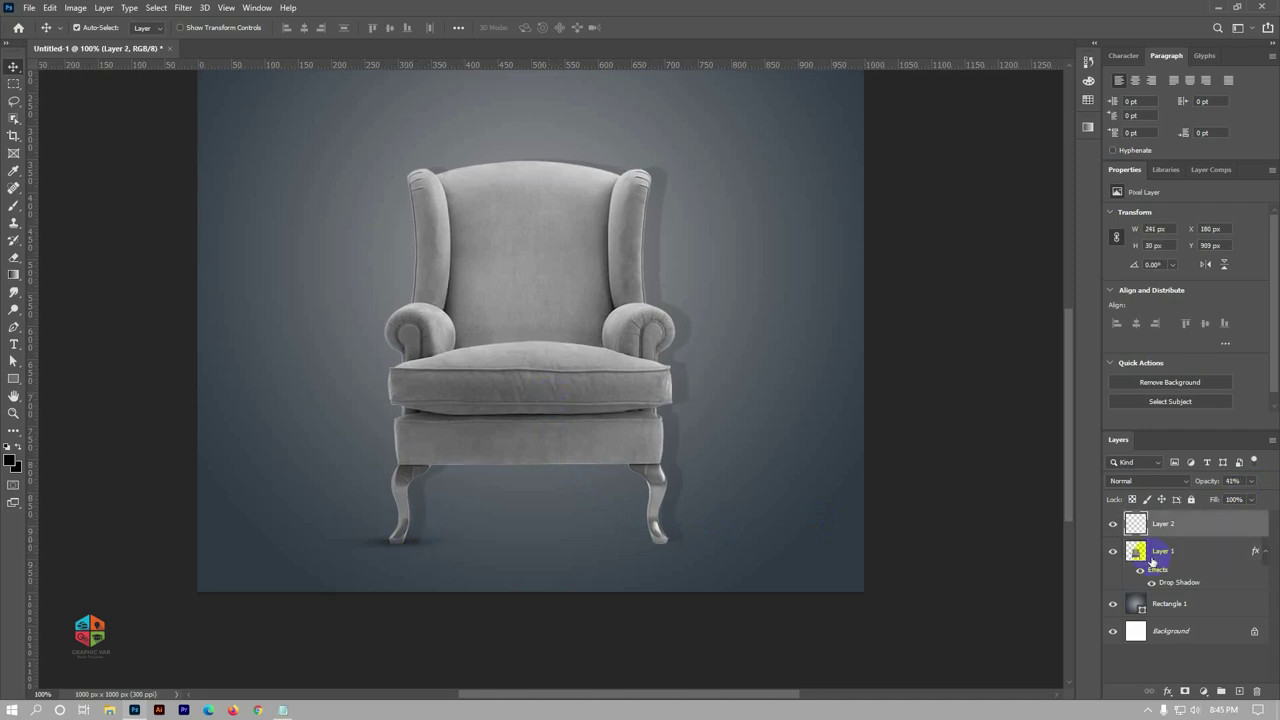
click(1254, 484)
click(786, 509)
drag(416, 547, 680, 549)
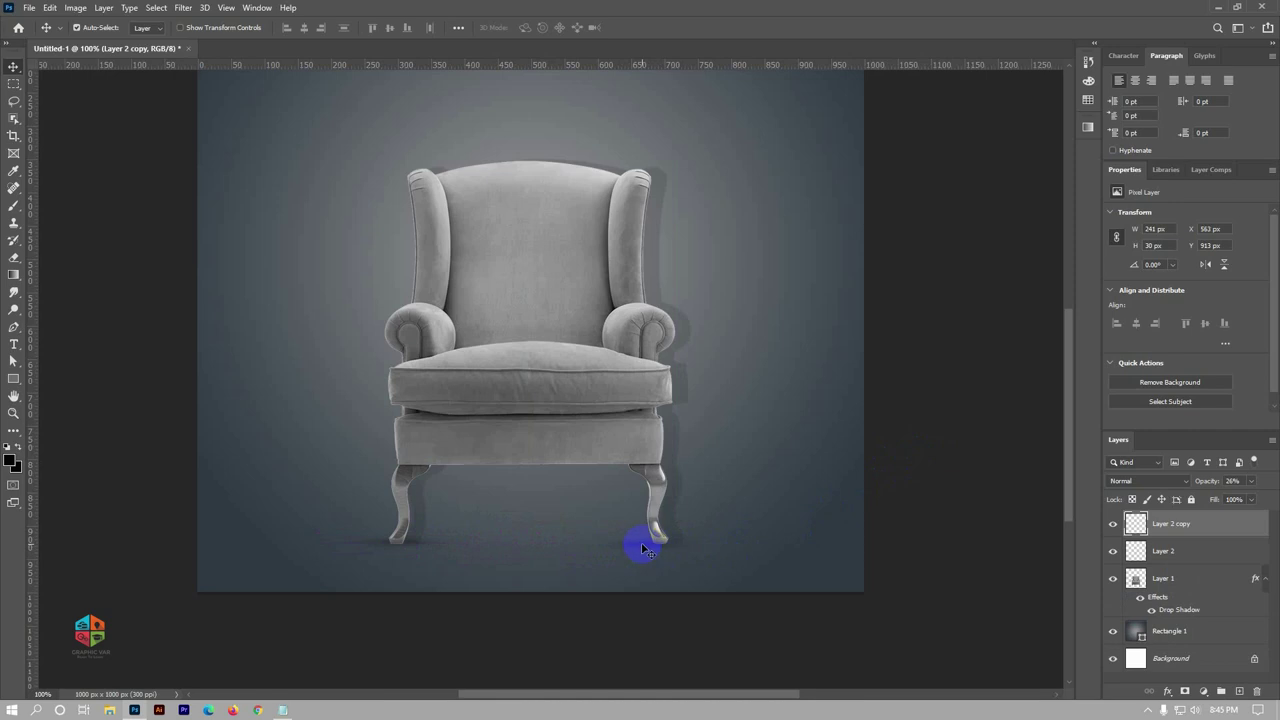
drag(672, 549, 663, 553)
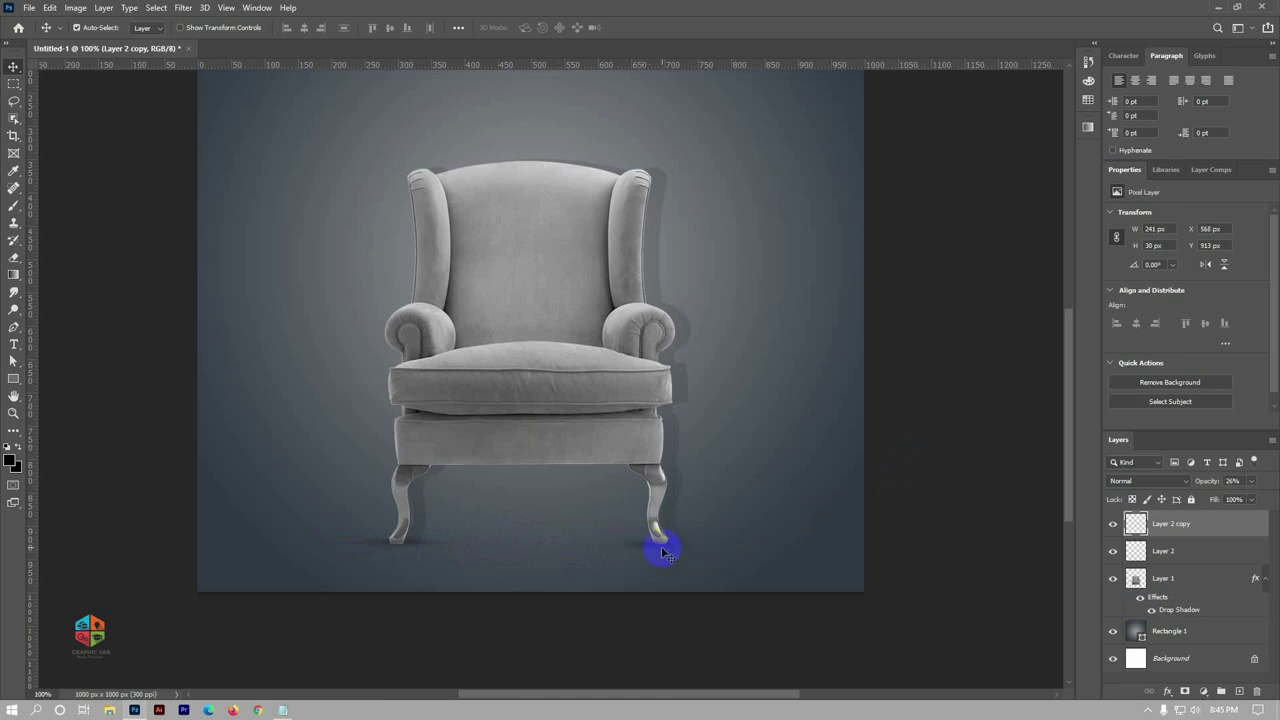
click(951, 517)
Select Layer 2 copy, Layer 2 and the chair Layer 1 together
scroll(675, 381, down, 1)
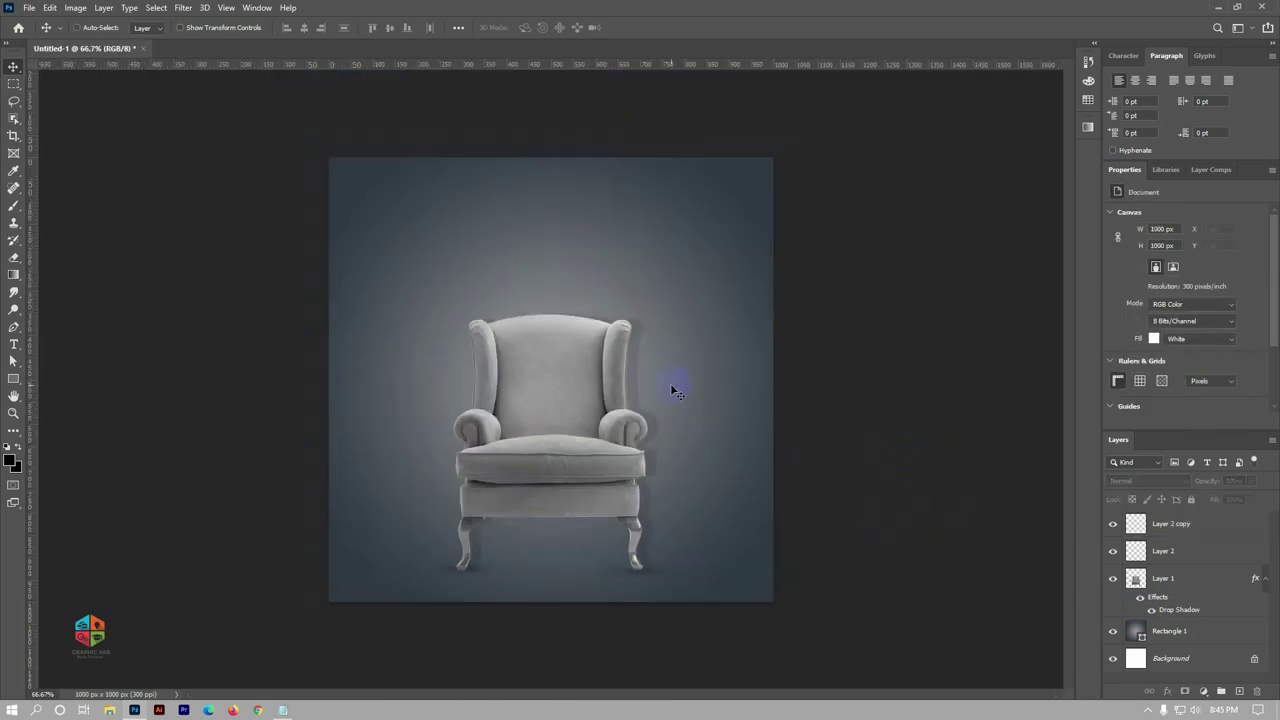
scroll(628, 359, up, 1)
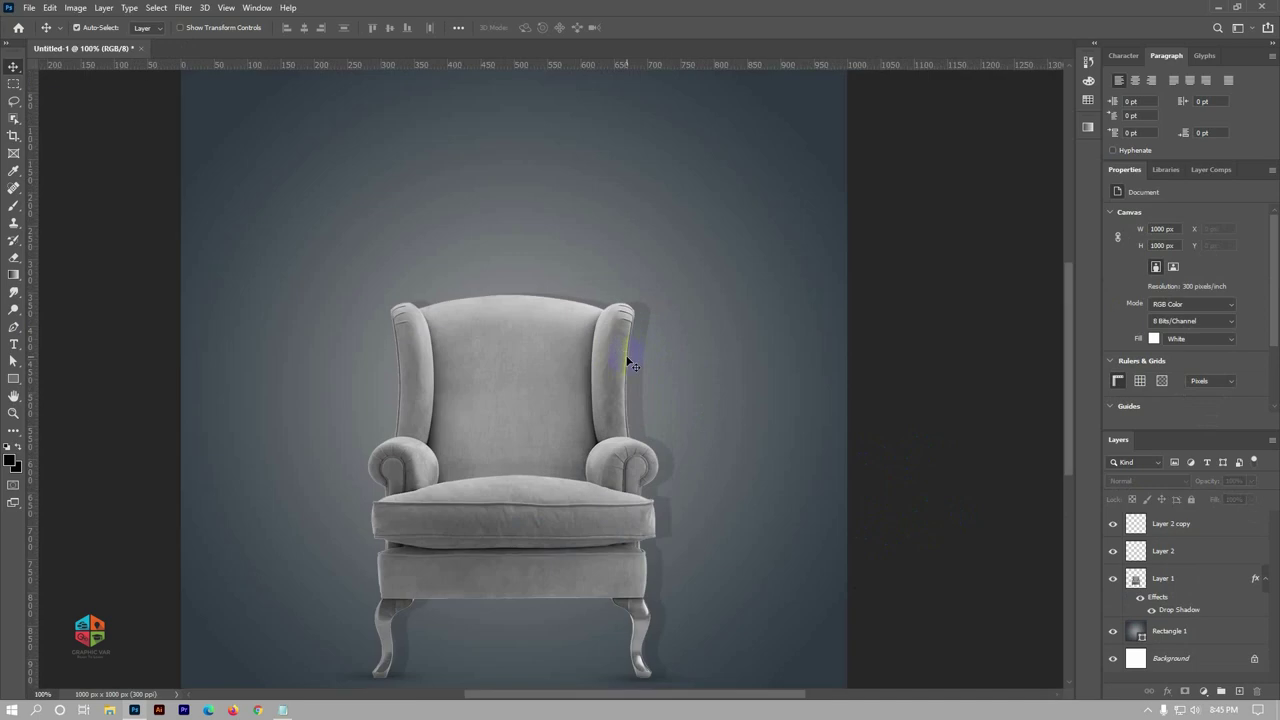
click(665, 685)
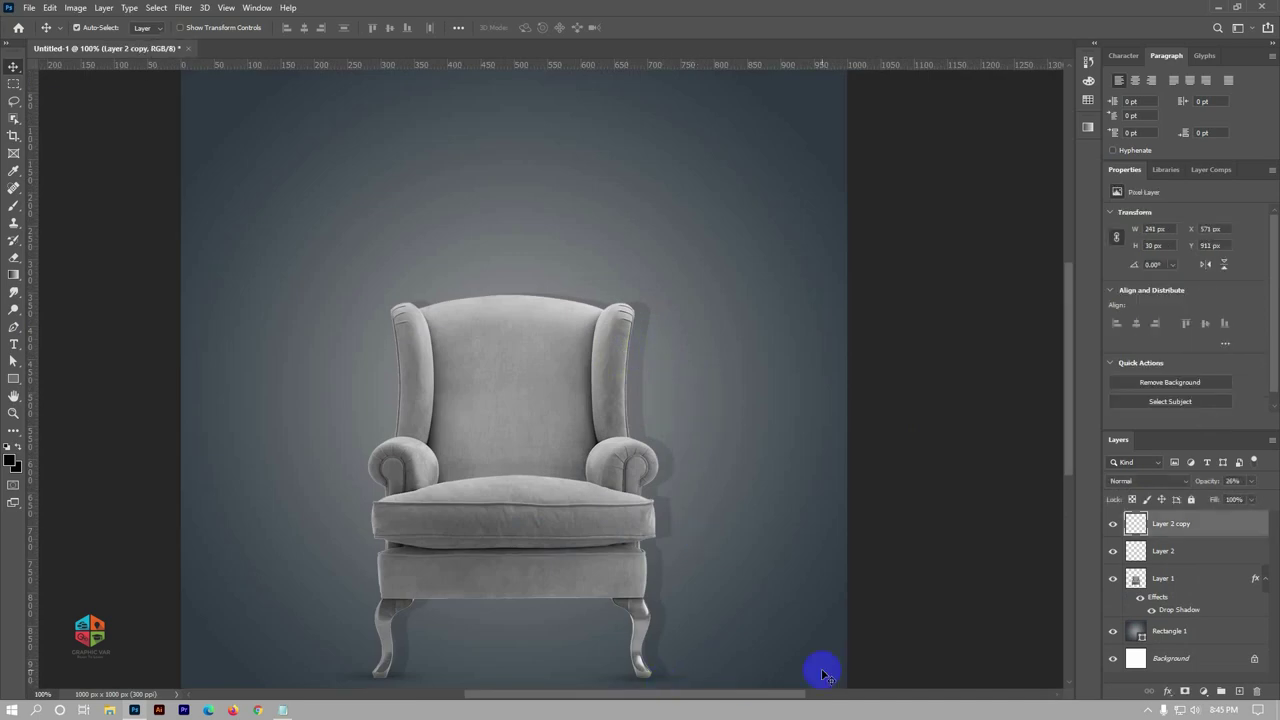
click(941, 609)
scroll(946, 591, down, 1)
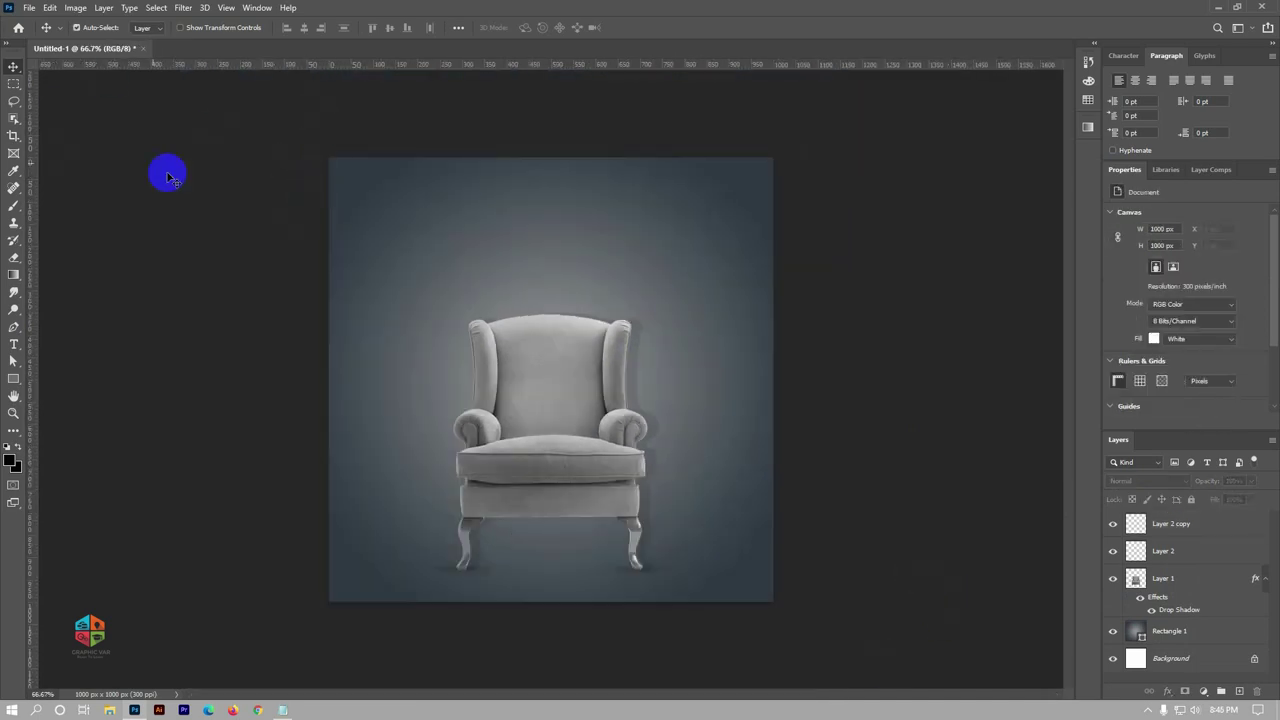
click(627, 574)
shift+click(550, 443)
shift+click(655, 424)
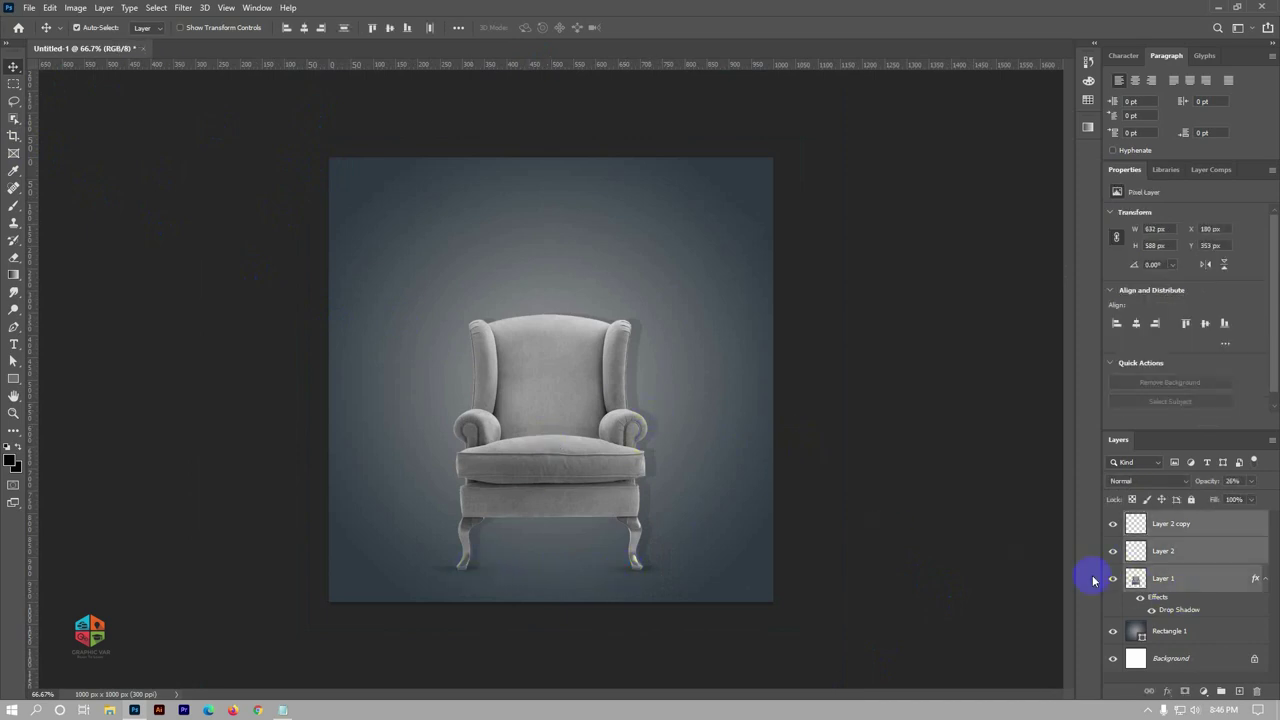
Link the chair layer and its two shadow layers together
right_click(1193, 585)
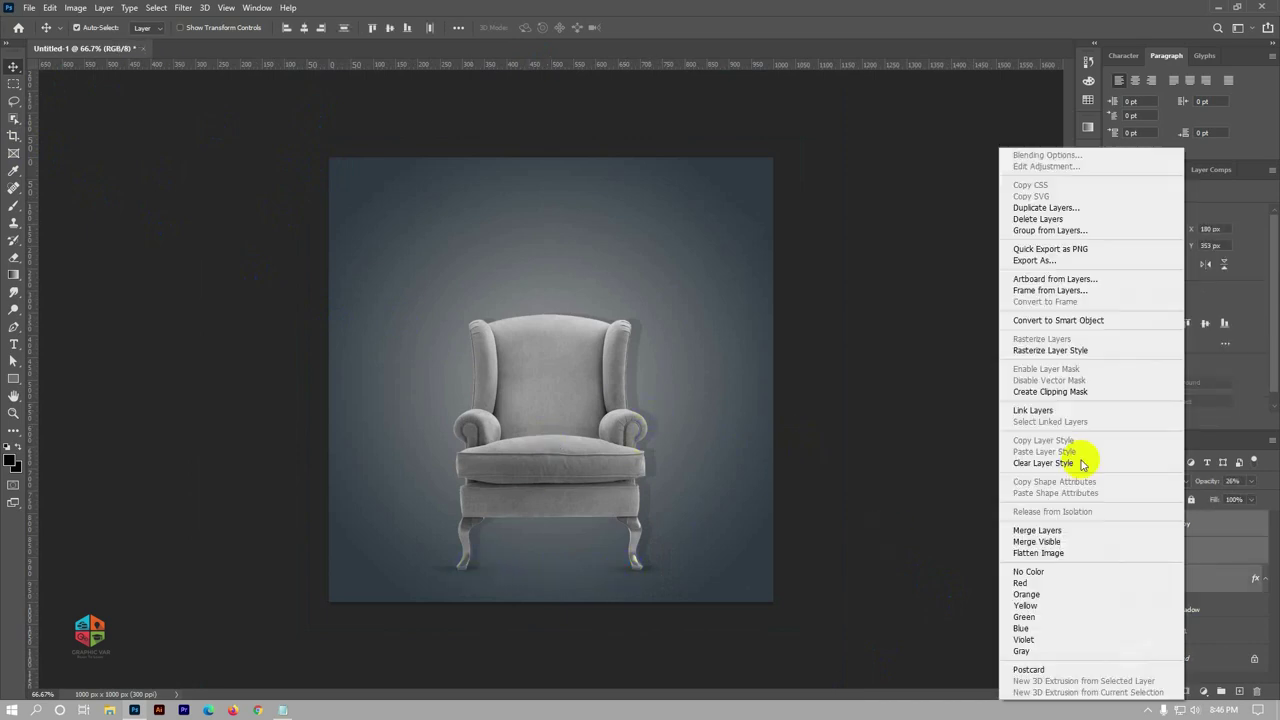
click(1030, 405)
click(823, 422)
On a new layer, set up the Kyle's Screentones 38 brush at about 400 px
click(14, 204)
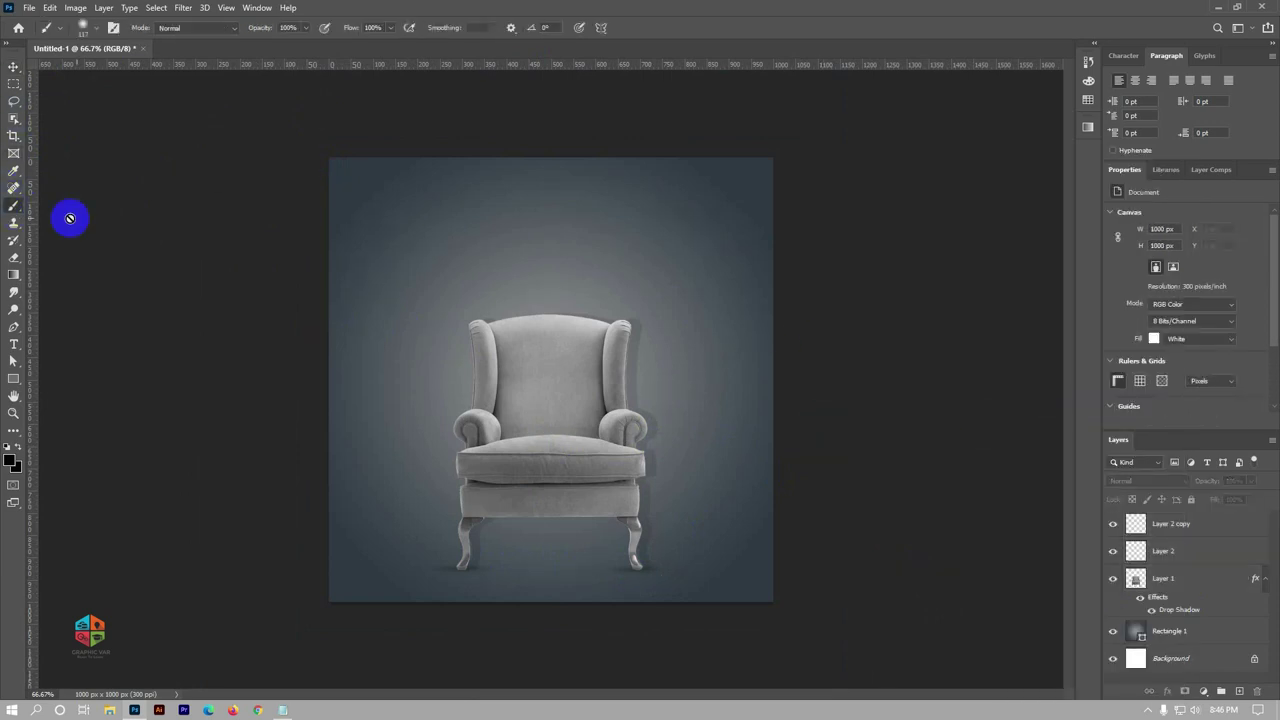
click(1240, 691)
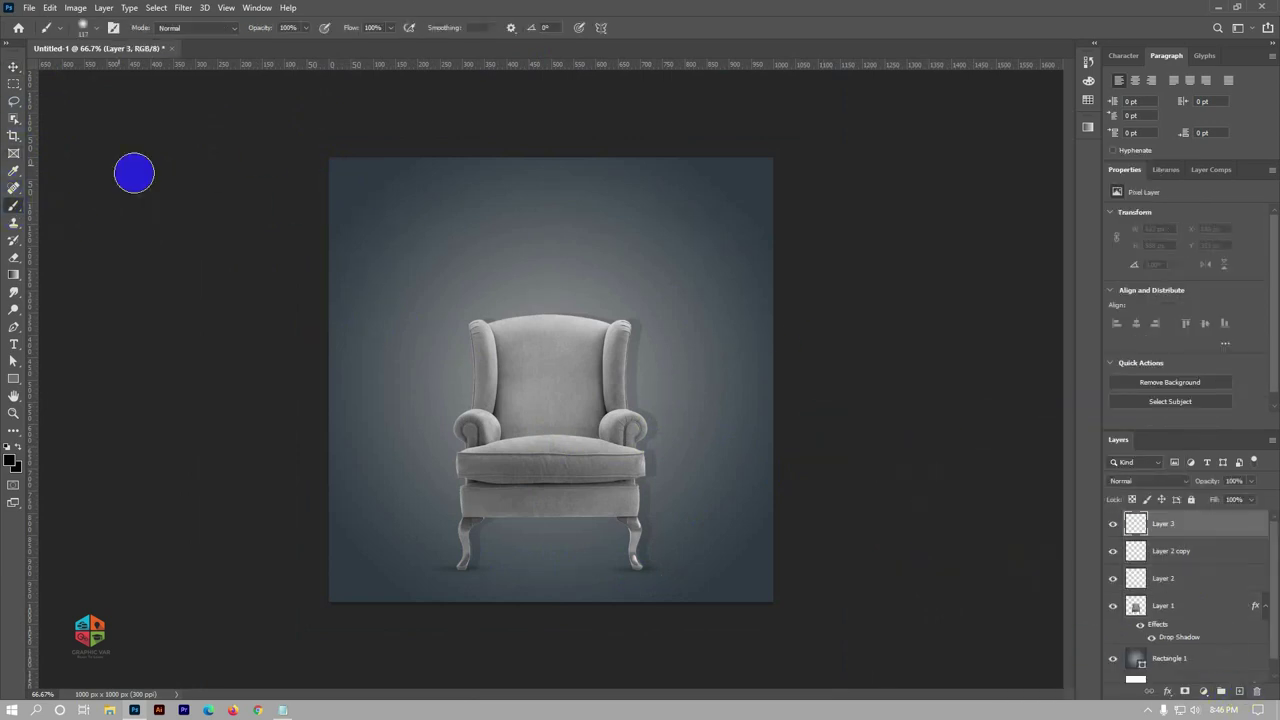
click(93, 28)
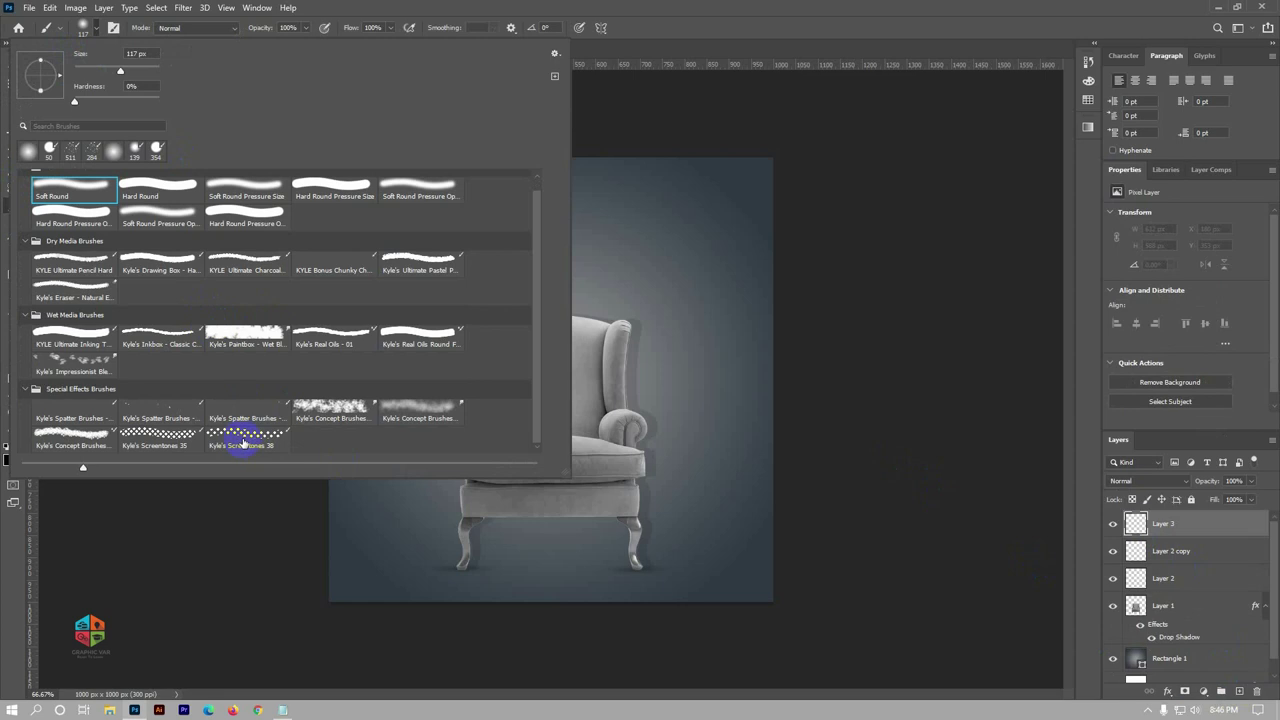
click(243, 442)
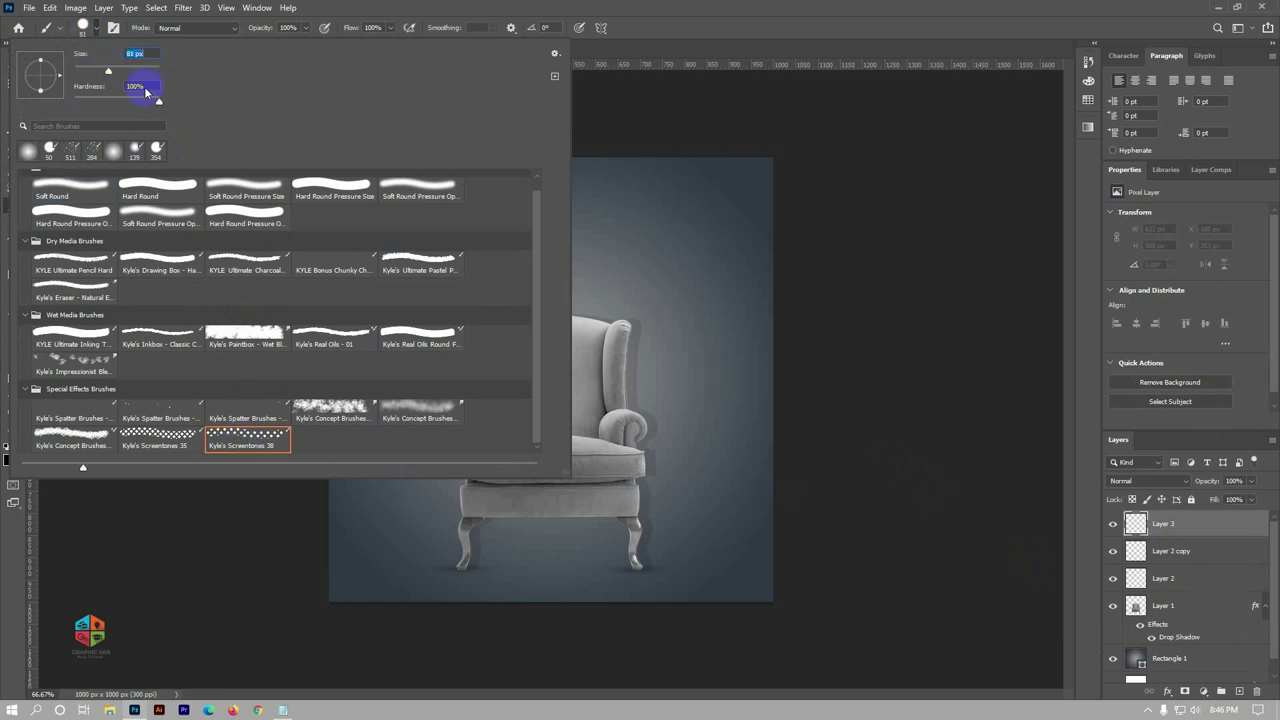
drag(128, 70, 127, 70)
click(147, 70)
click(85, 25)
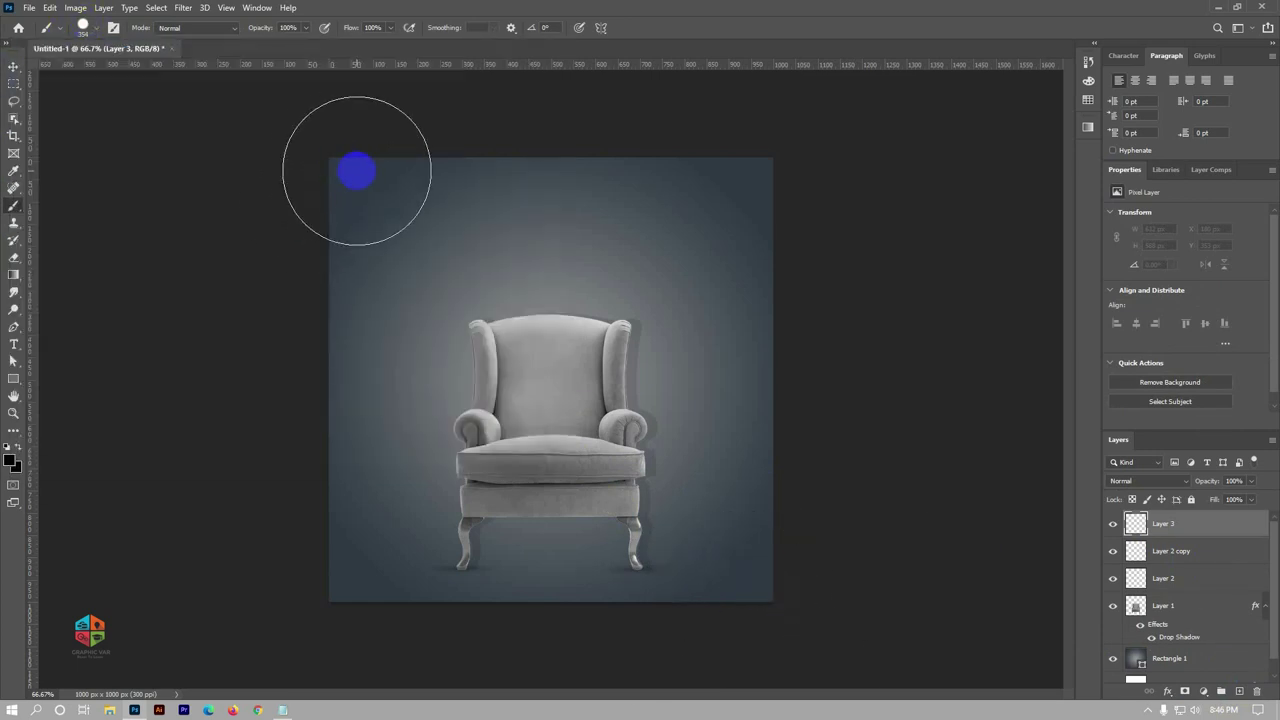
Stamp teal #066663 dot patches into the top-left and bottom-right corners
click(10, 464)
mouse_move(1048, 357)
mouse_down()
mouse_move(1052, 298)
mouse_move(1030, 304)
mouse_up()
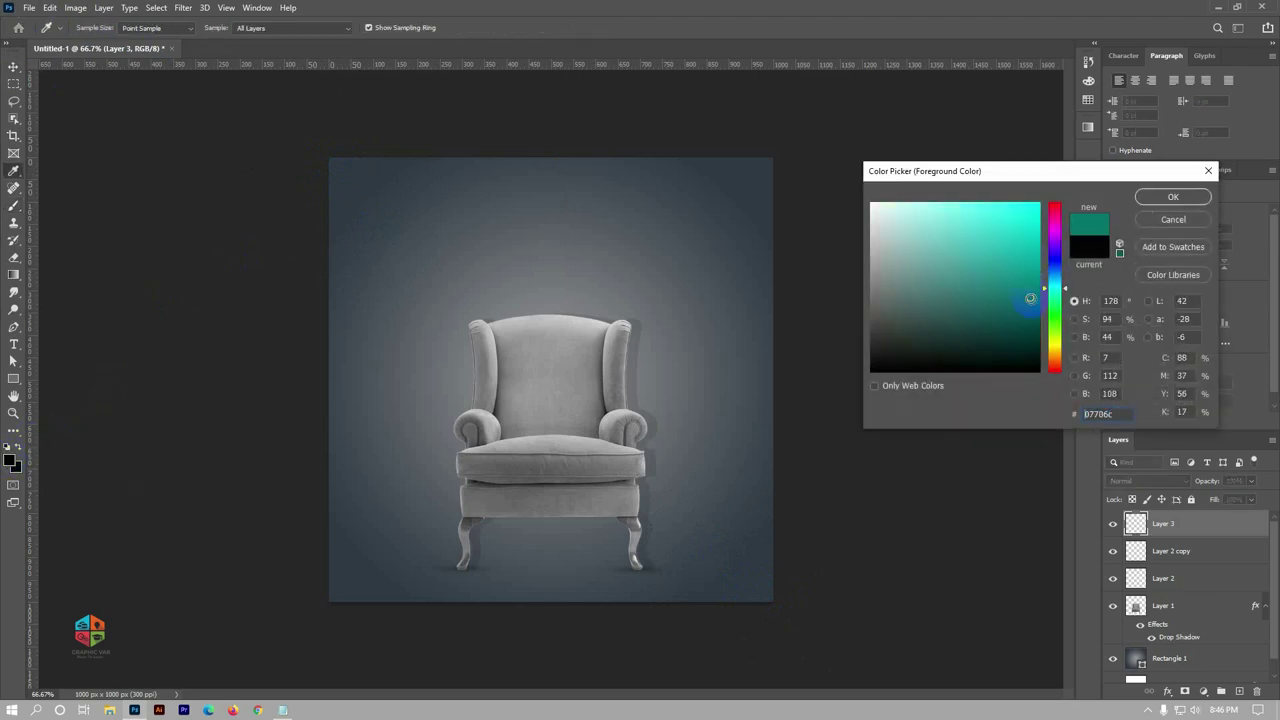
click(1173, 200)
key(b)
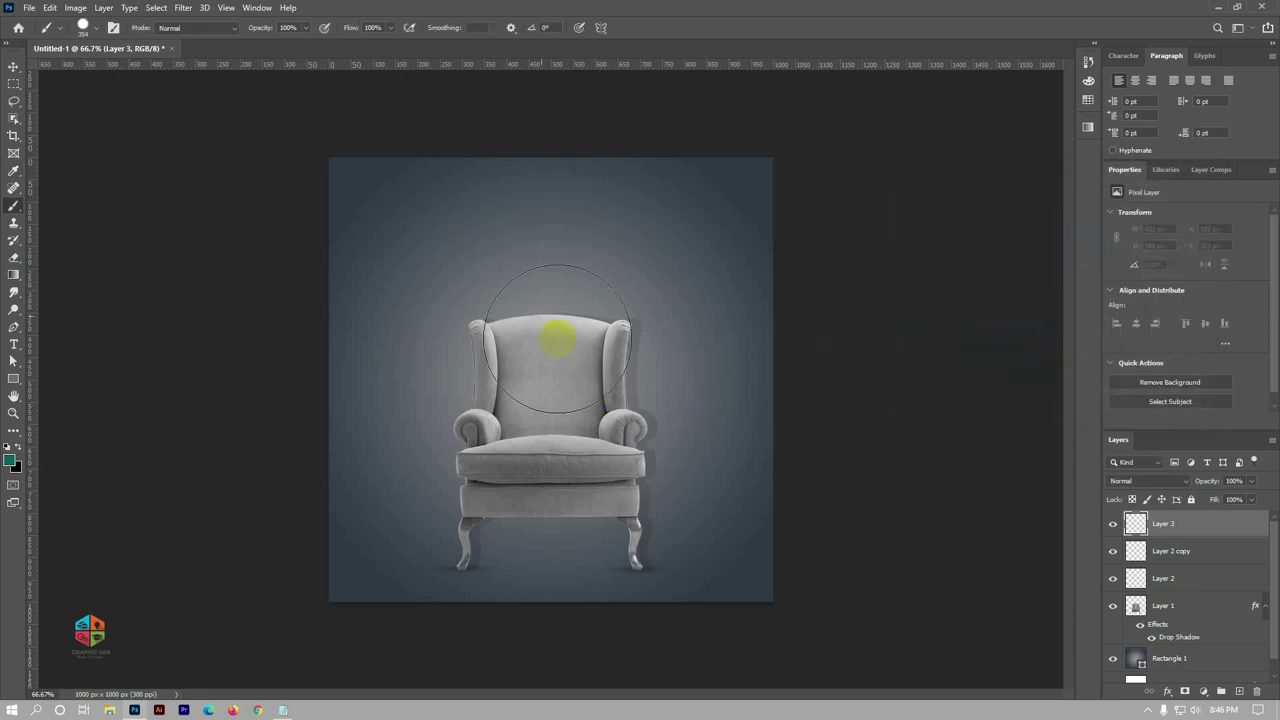
click(362, 190)
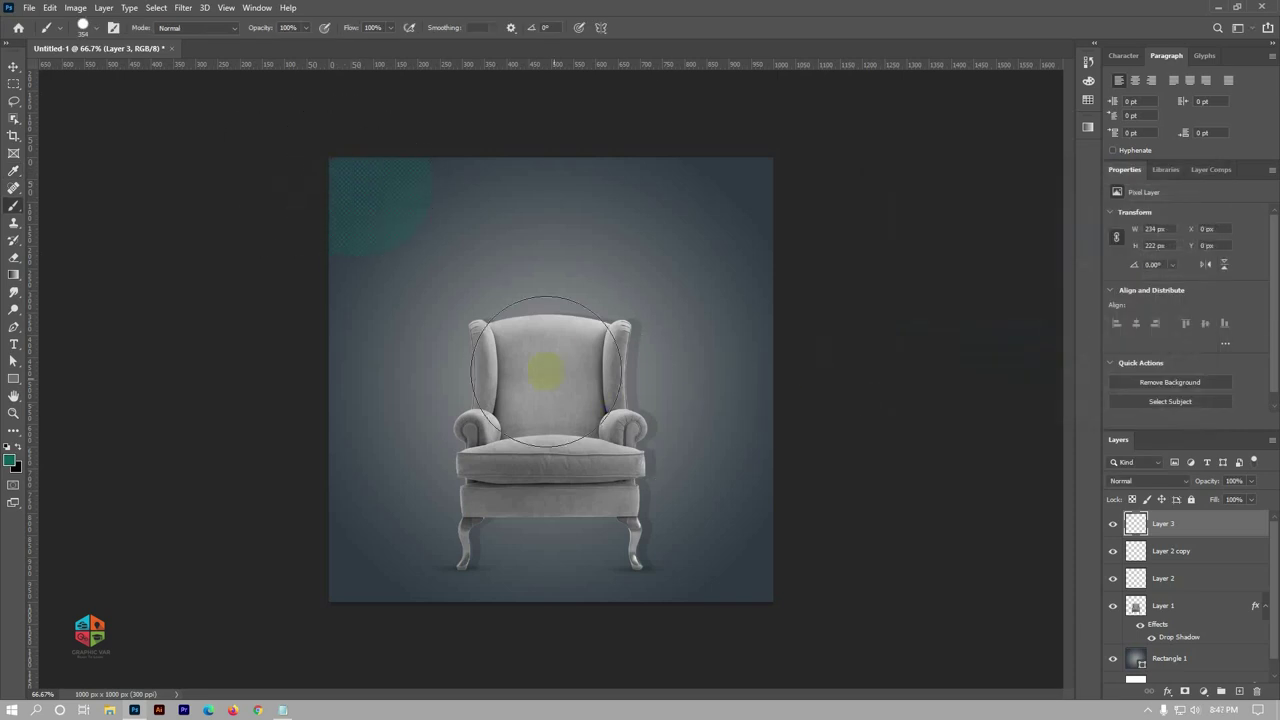
click(748, 575)
Select the heading word EXCLUSIVE in the Notepad poster notes
key(v)
click(145, 212)
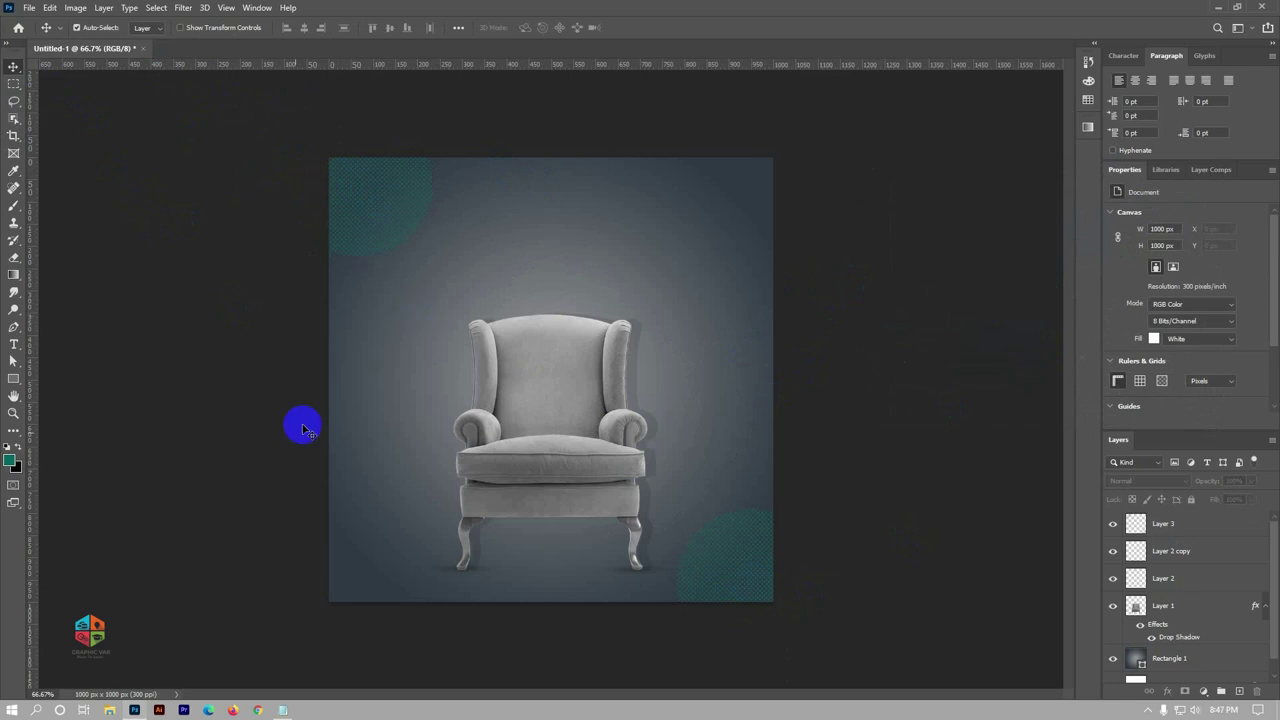
click(283, 710)
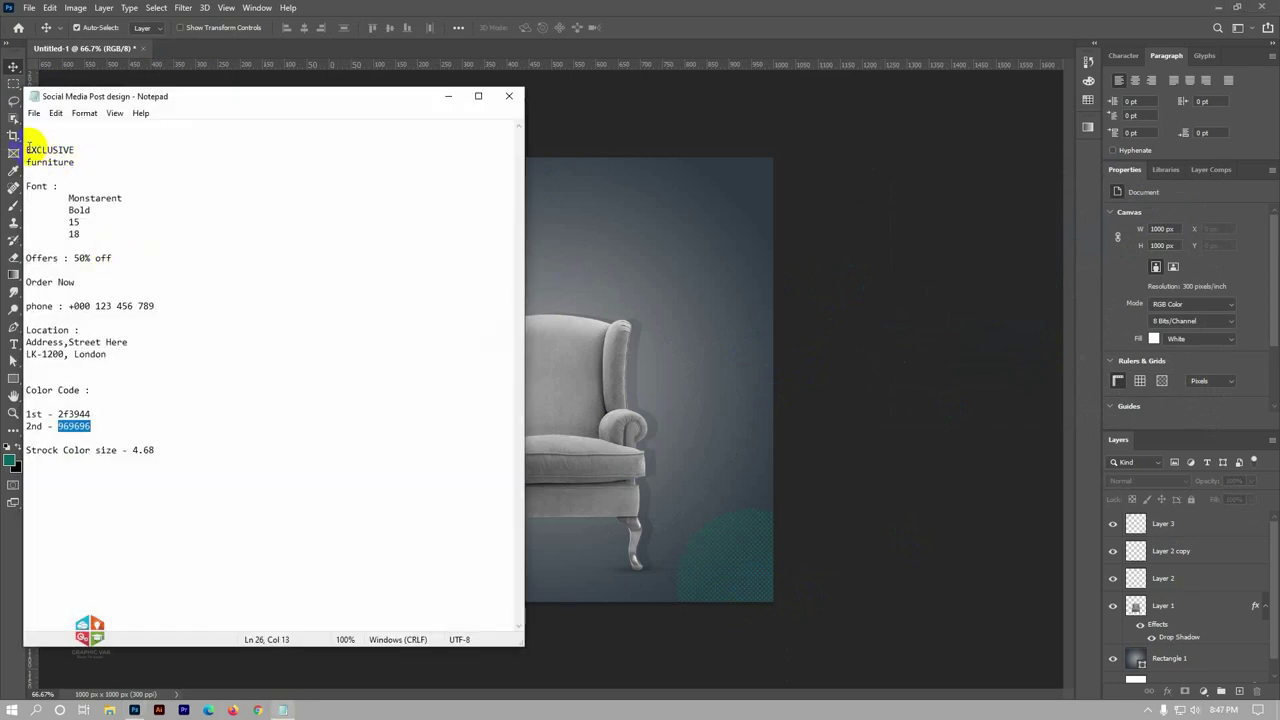
drag(27, 149, 75, 149)
click(448, 96)
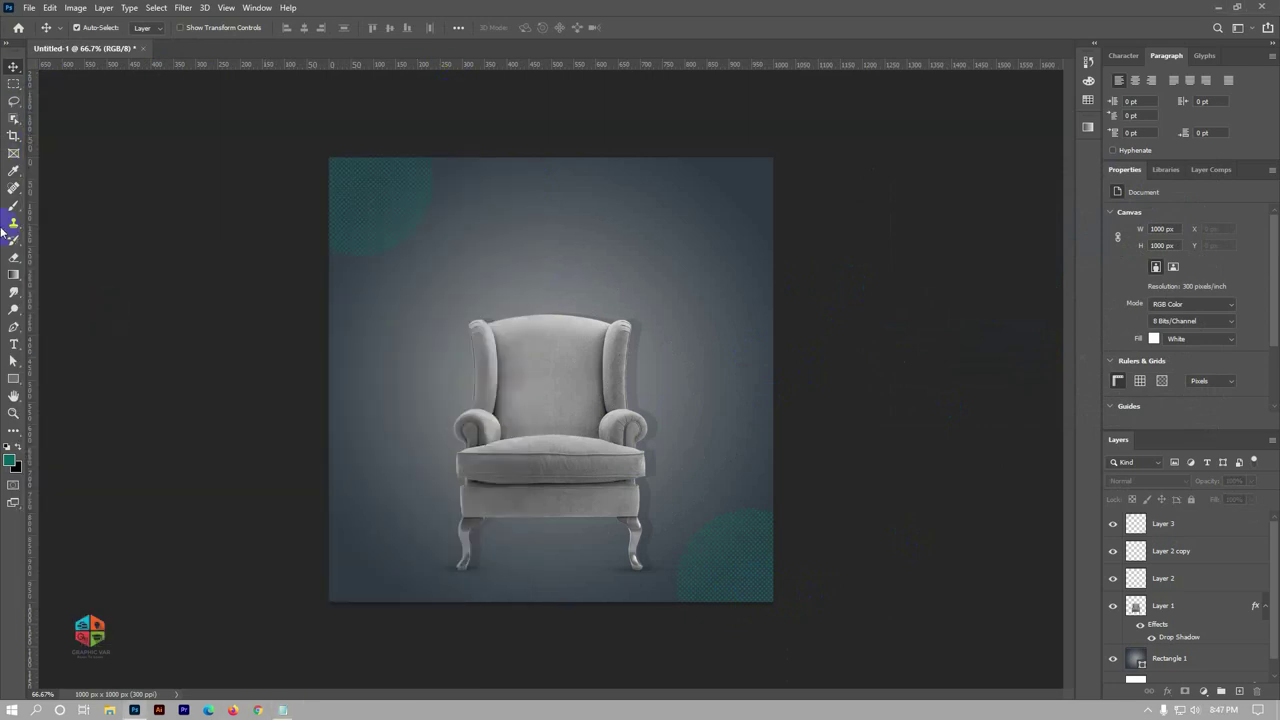
click(14, 345)
scroll(510, 282, up, 1)
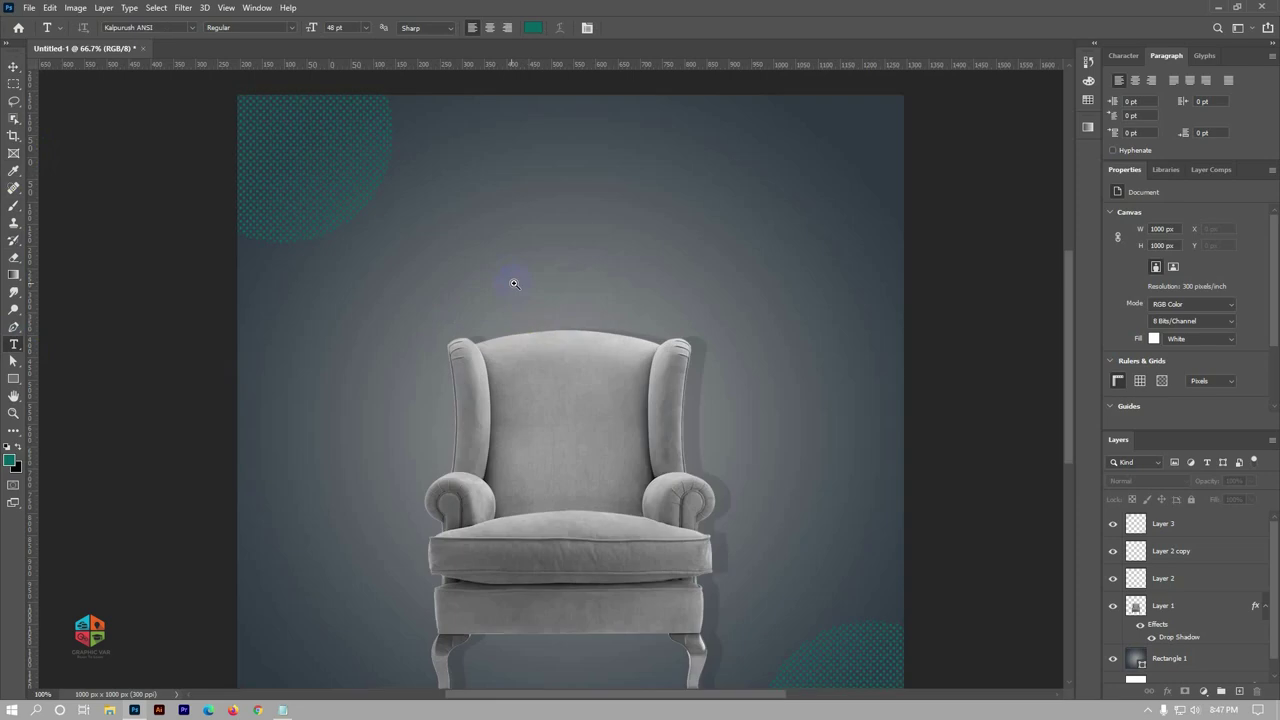
click(601, 264)
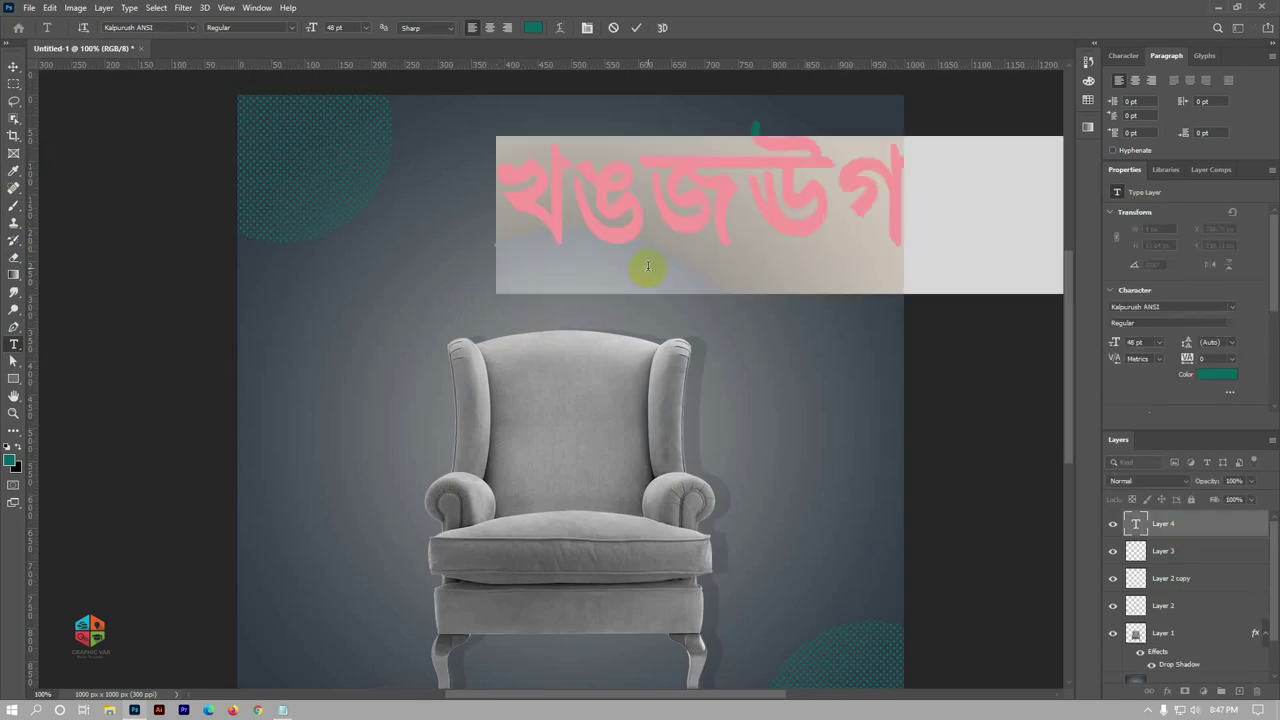
key(BackSpace)
click(1150, 710)
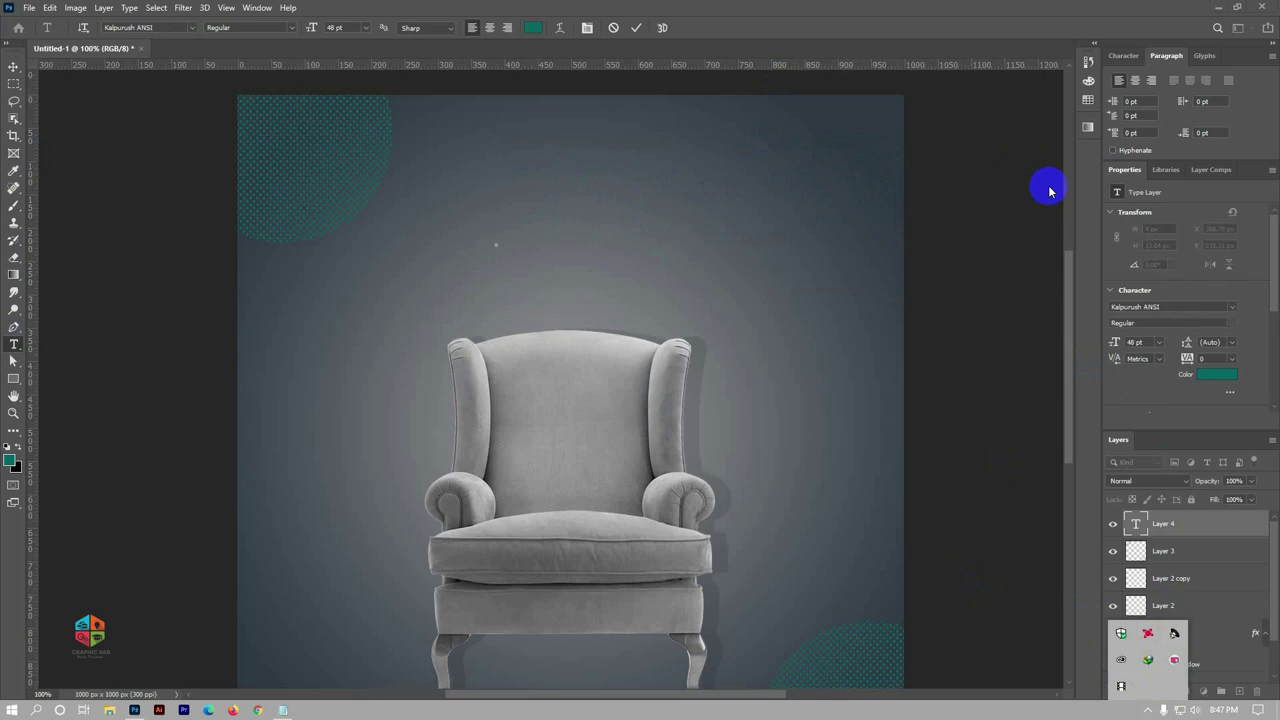
click(191, 27)
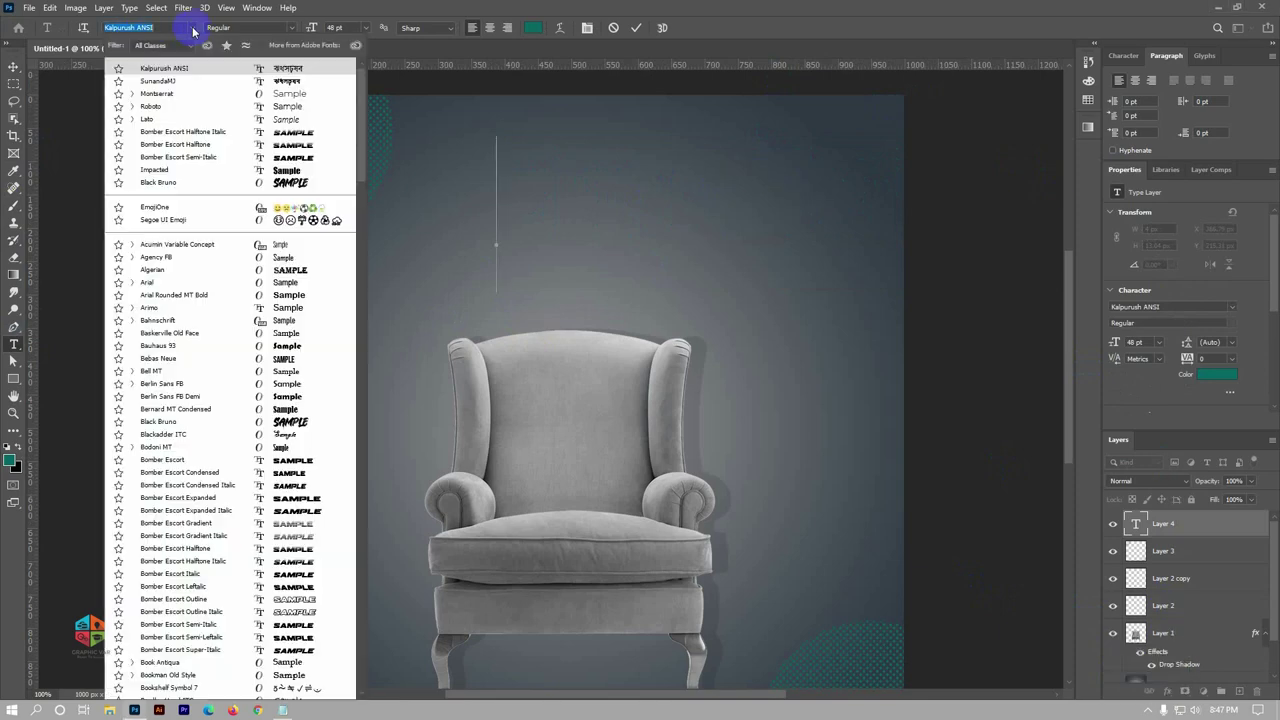
text(Arial)
scroll(165, 508, down, 5)
scroll(151, 423, down, 5)
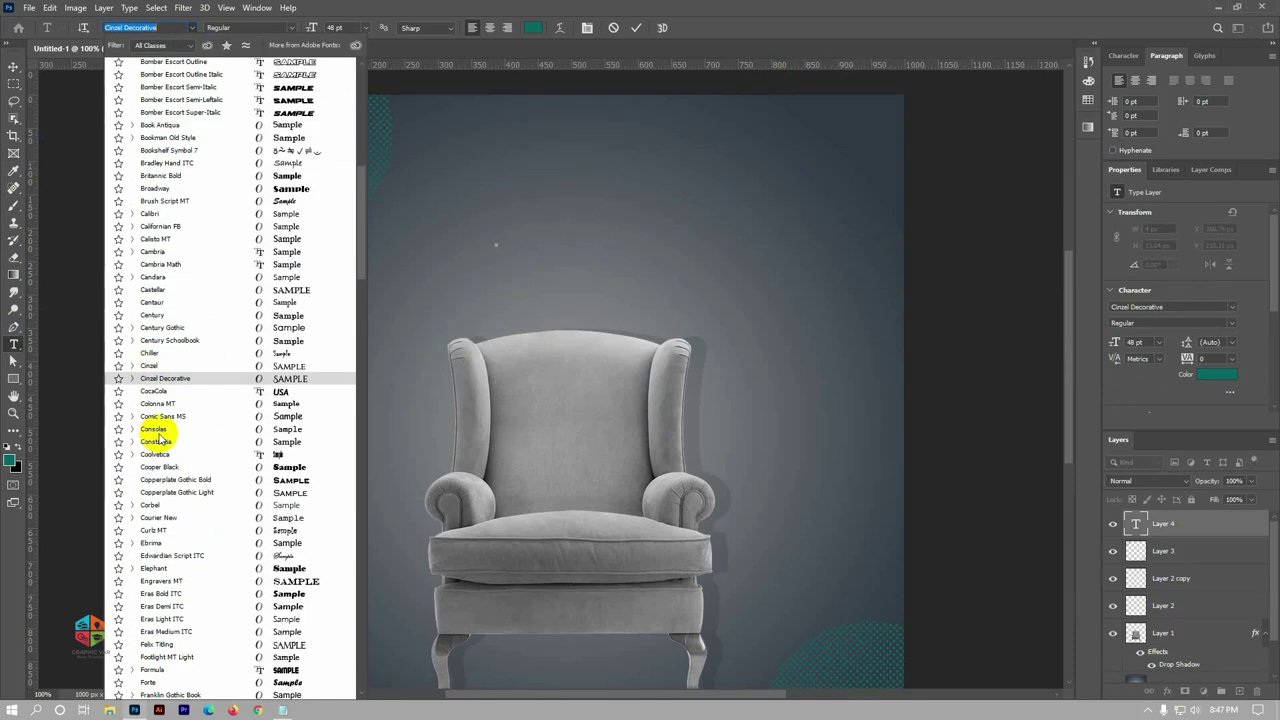
scroll(157, 429, down, 5)
scroll(151, 434, down, 5)
scroll(150, 440, down, 5)
scroll(149, 428, down, 5)
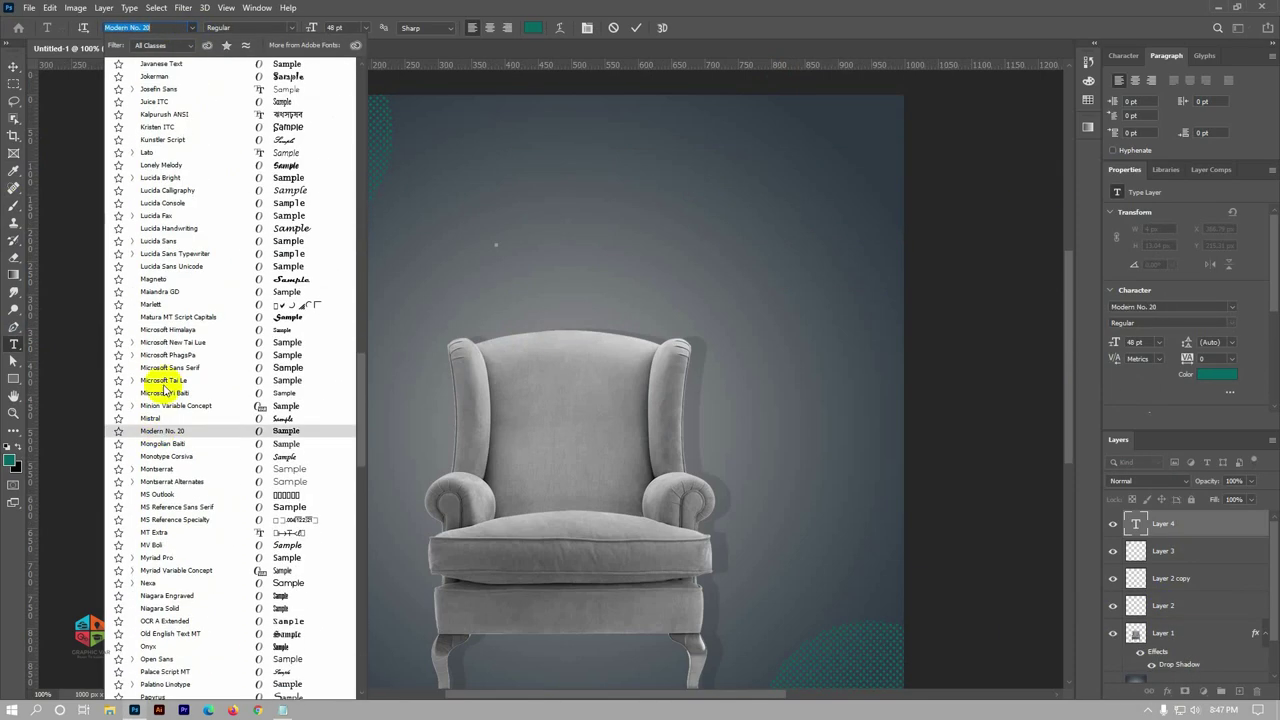
click(160, 468)
click(297, 28)
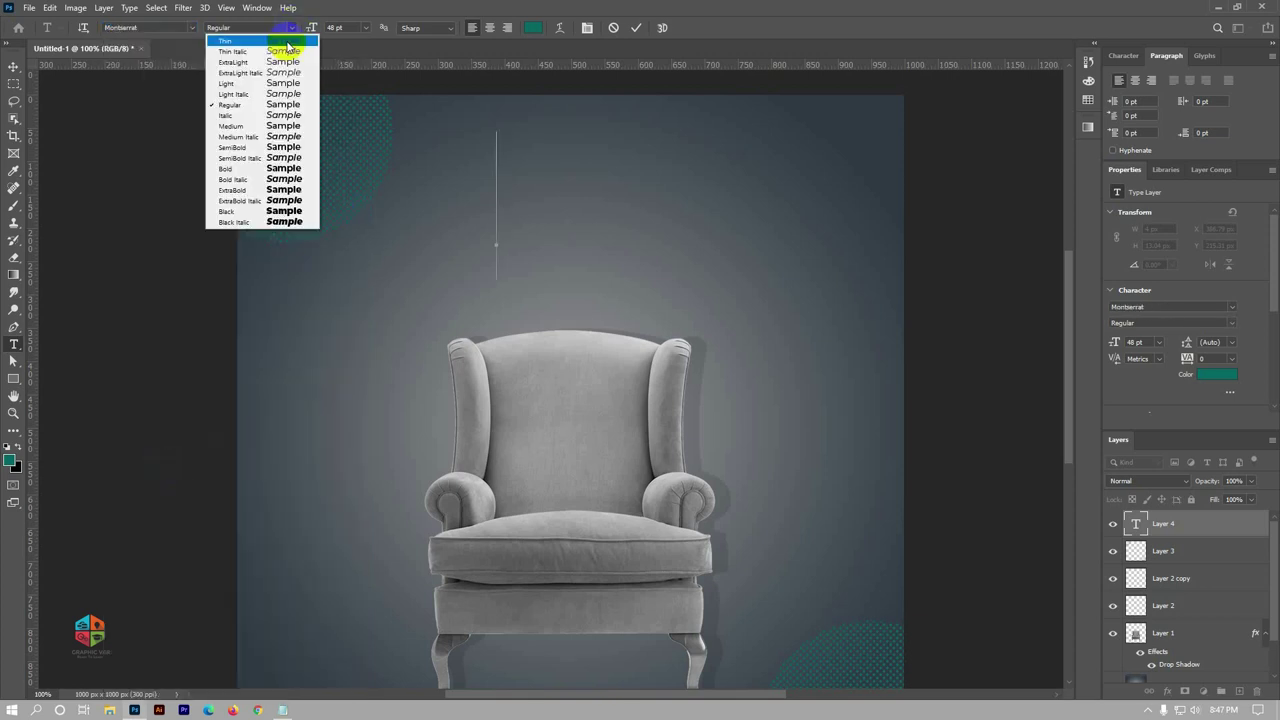
click(235, 170)
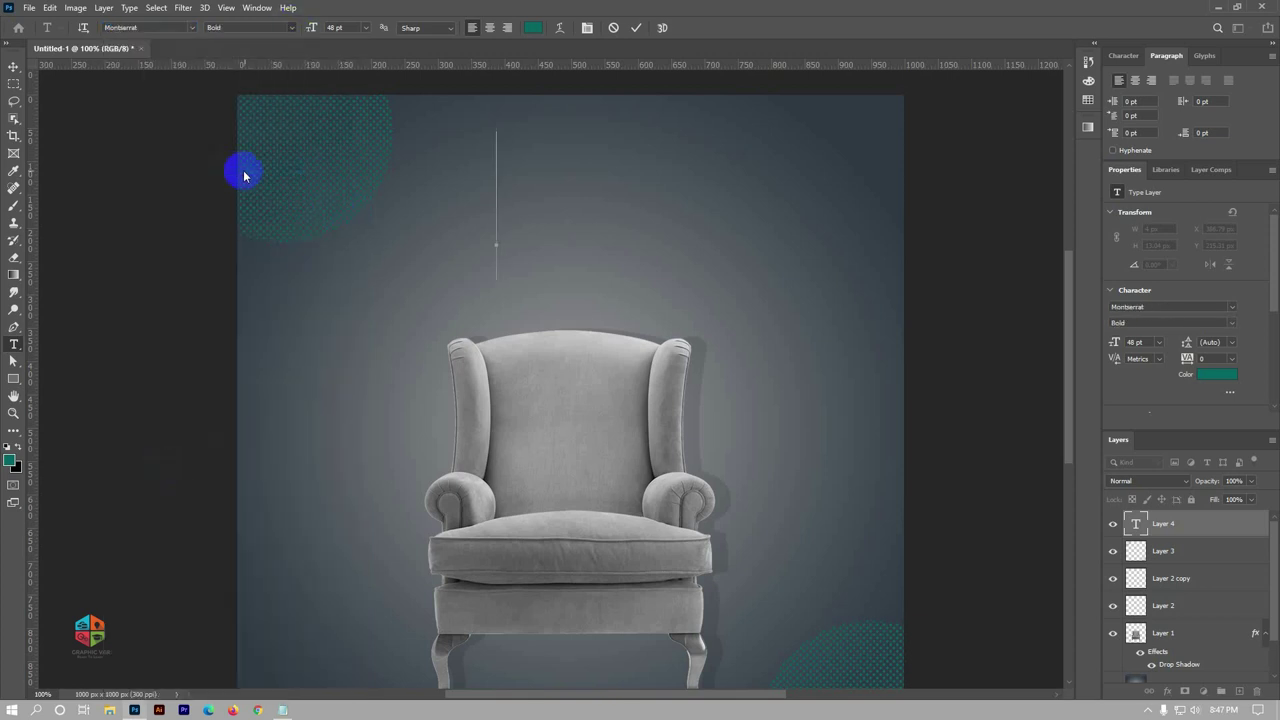
click(368, 28)
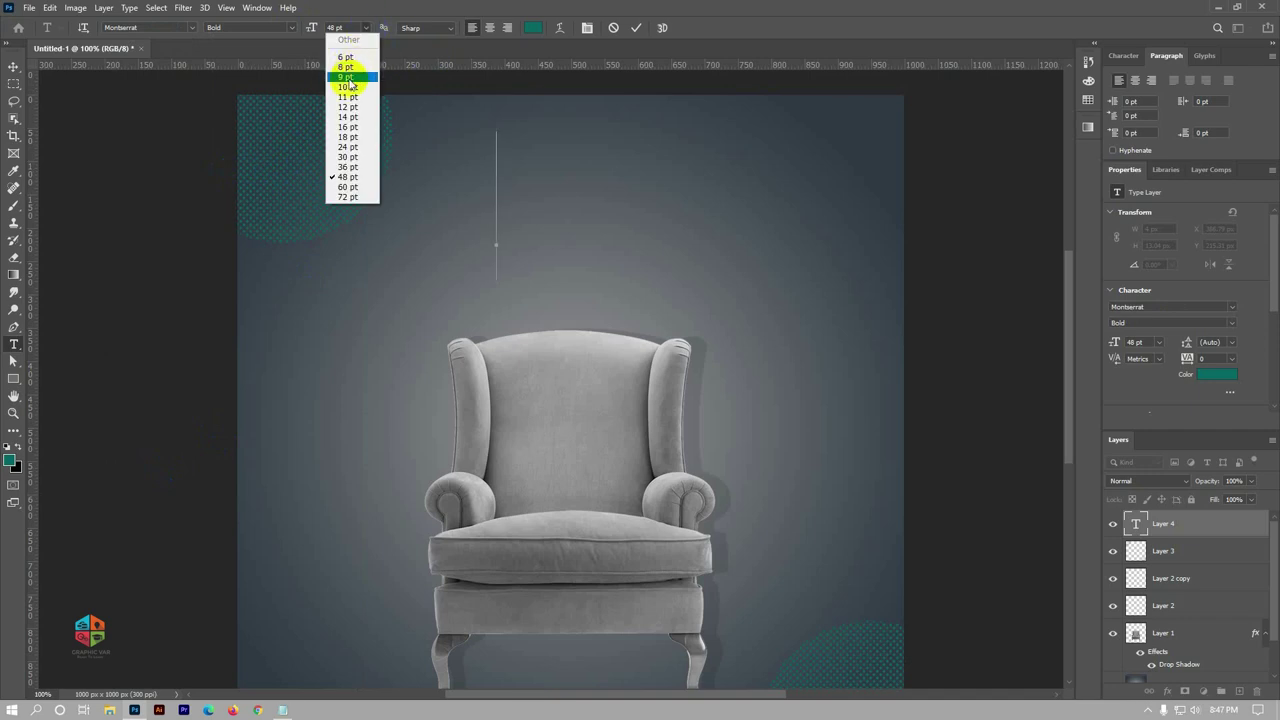
click(356, 116)
text(15)
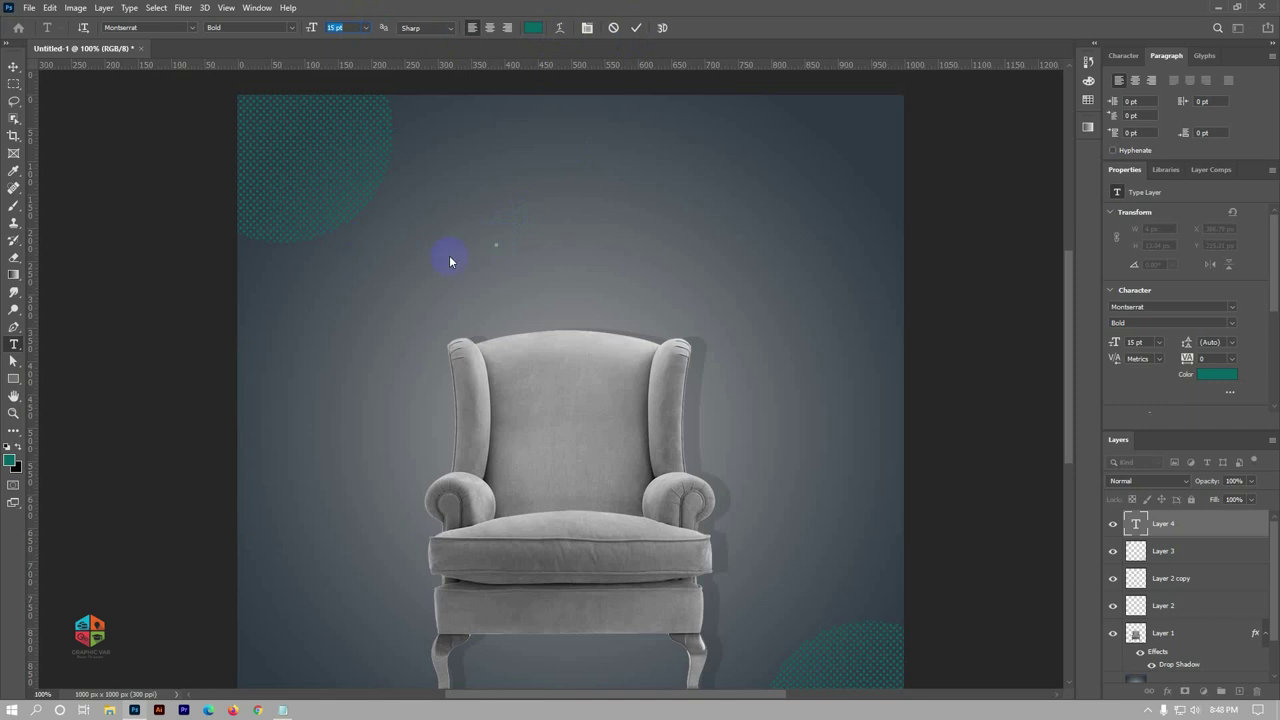
key(Escape)
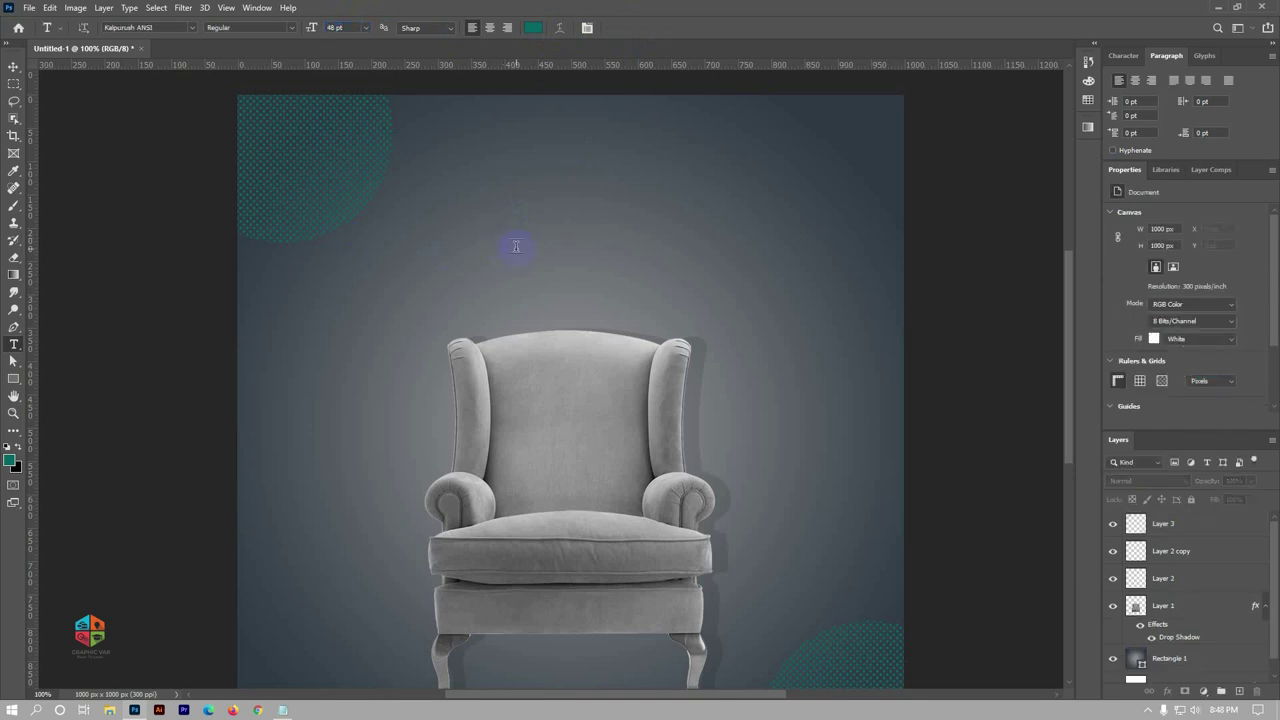
Choose Montserrat and type the EXCLUSIVE heading above the chair
click(186, 27)
click(270, 214)
click(448, 188)
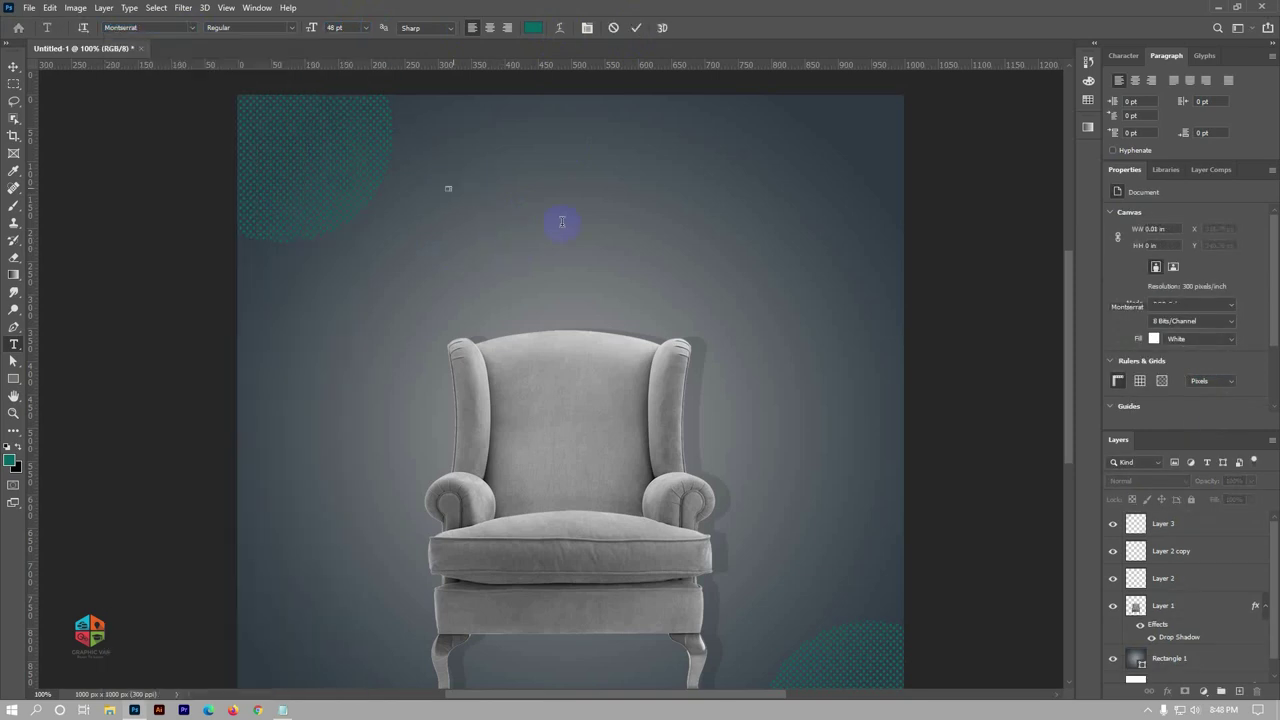
click(636, 27)
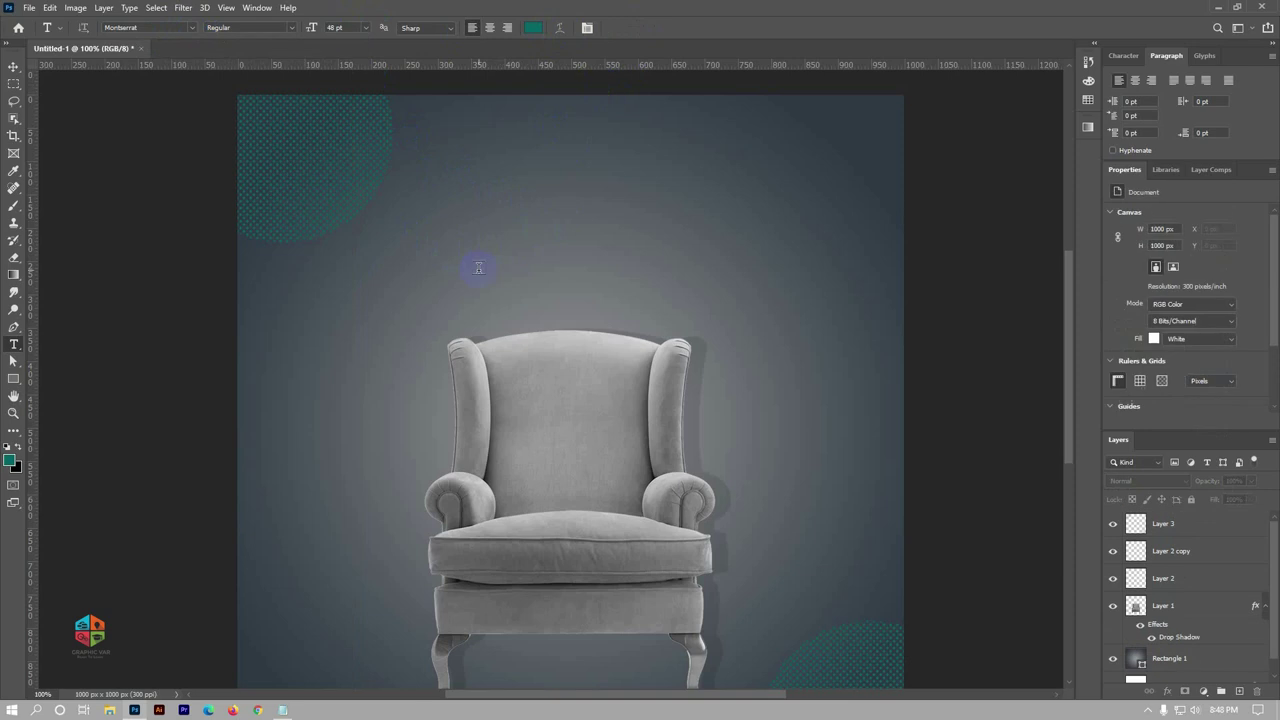
click(512, 247)
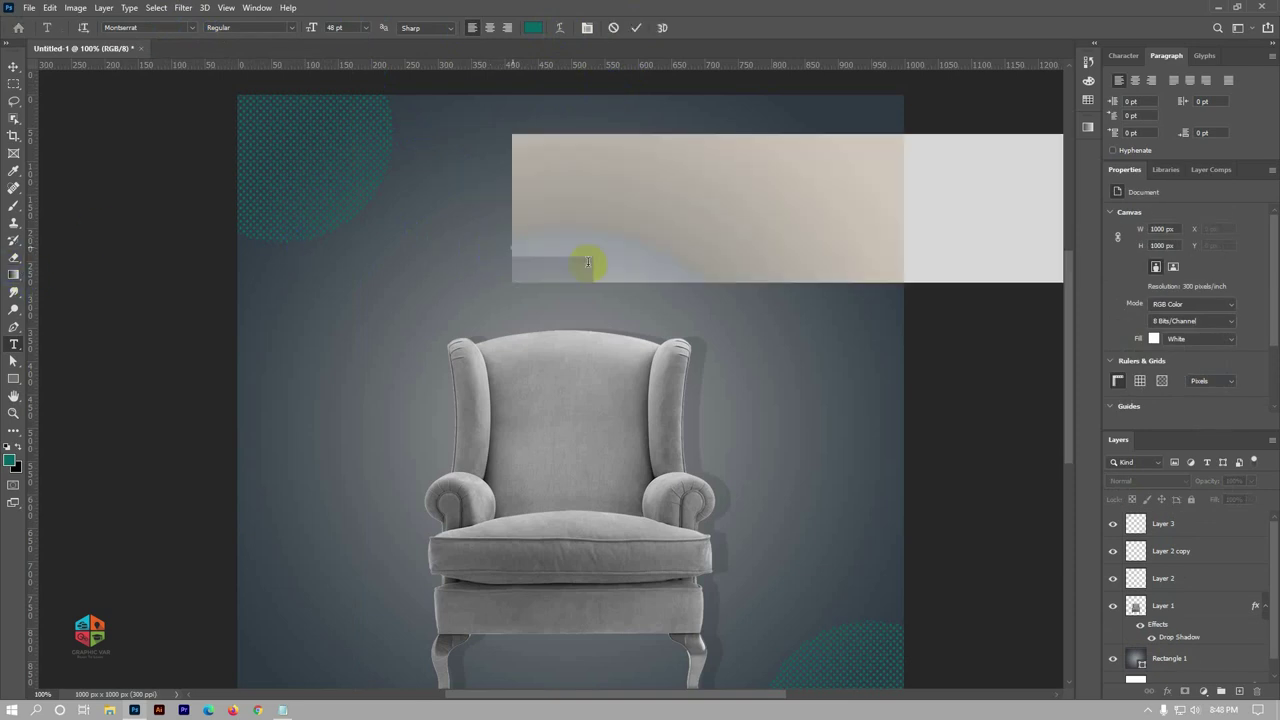
text(EXCLU)
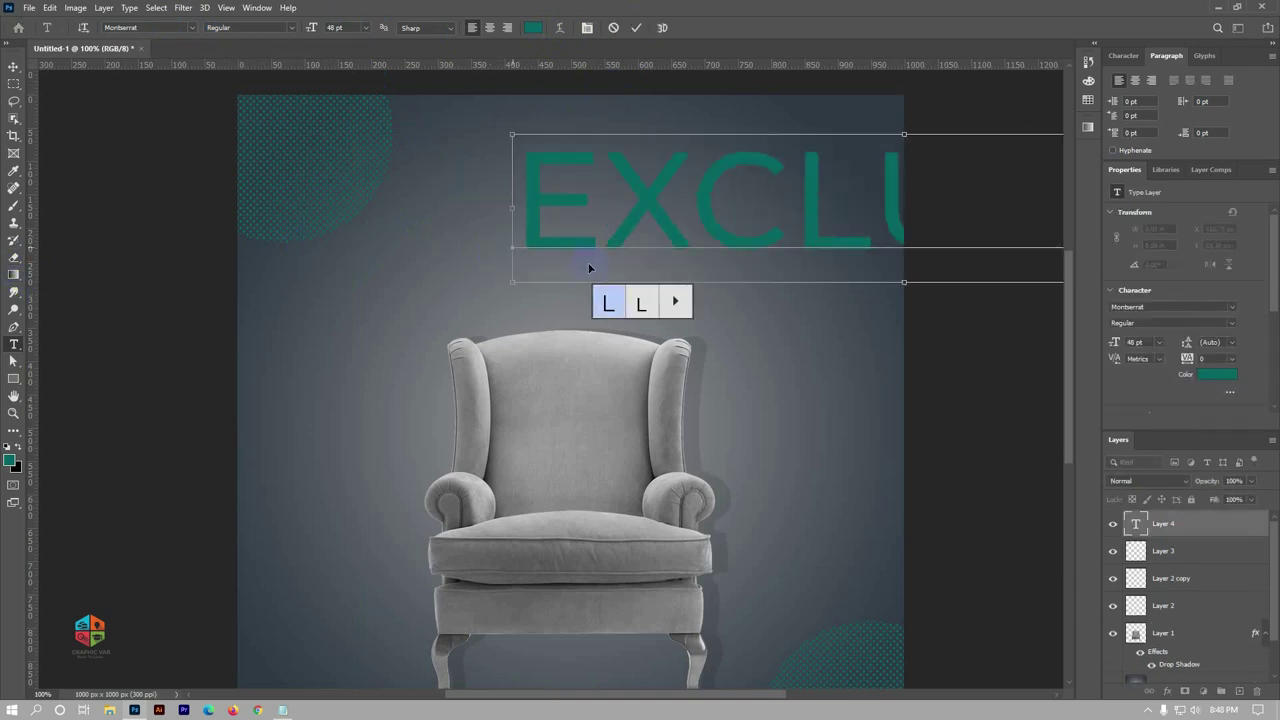
Style the heading Montserrat Bold at 15 pt and commit it
key(ctrl+a)
click(192, 27)
click(207, 64)
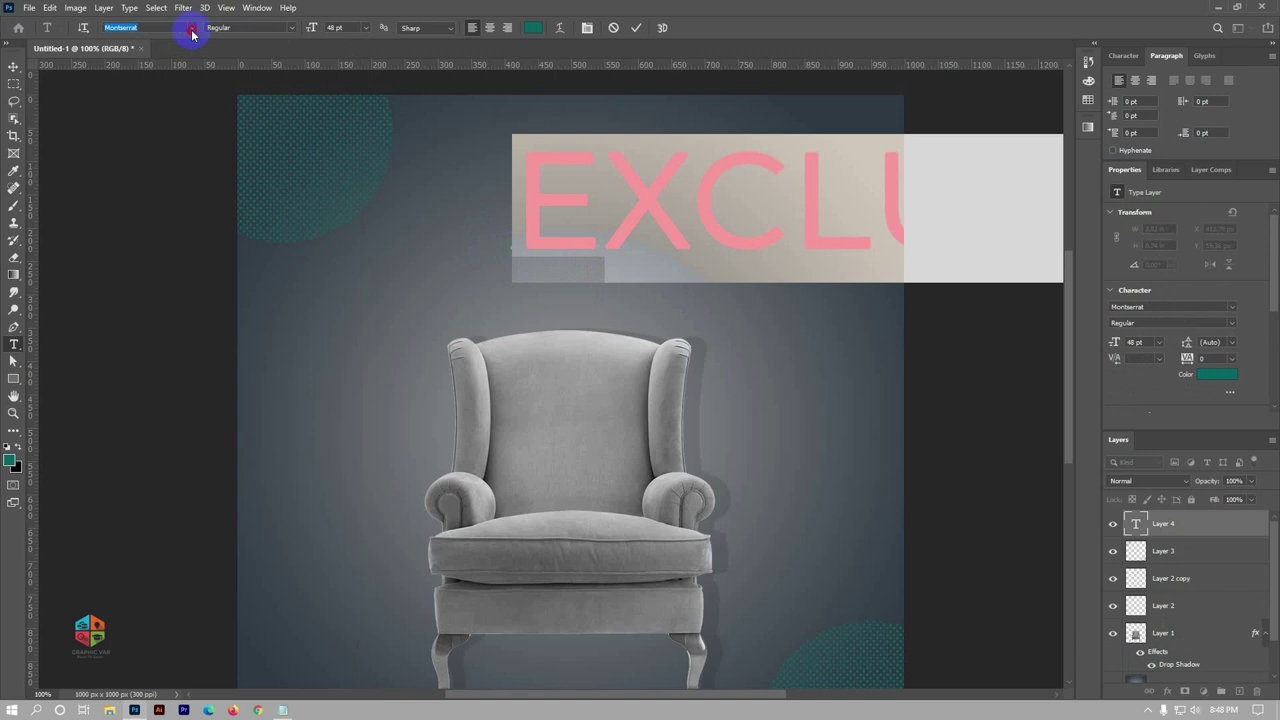
click(289, 28)
click(250, 169)
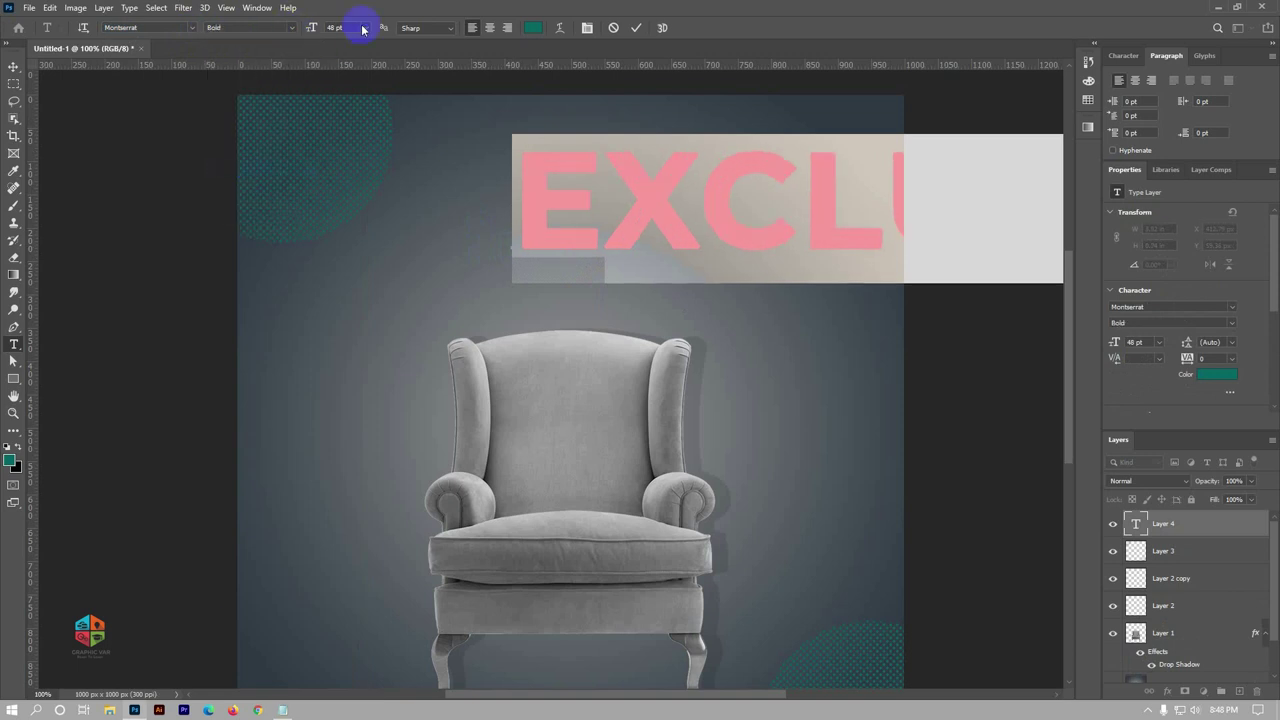
click(366, 28)
text(15)
key(Return)
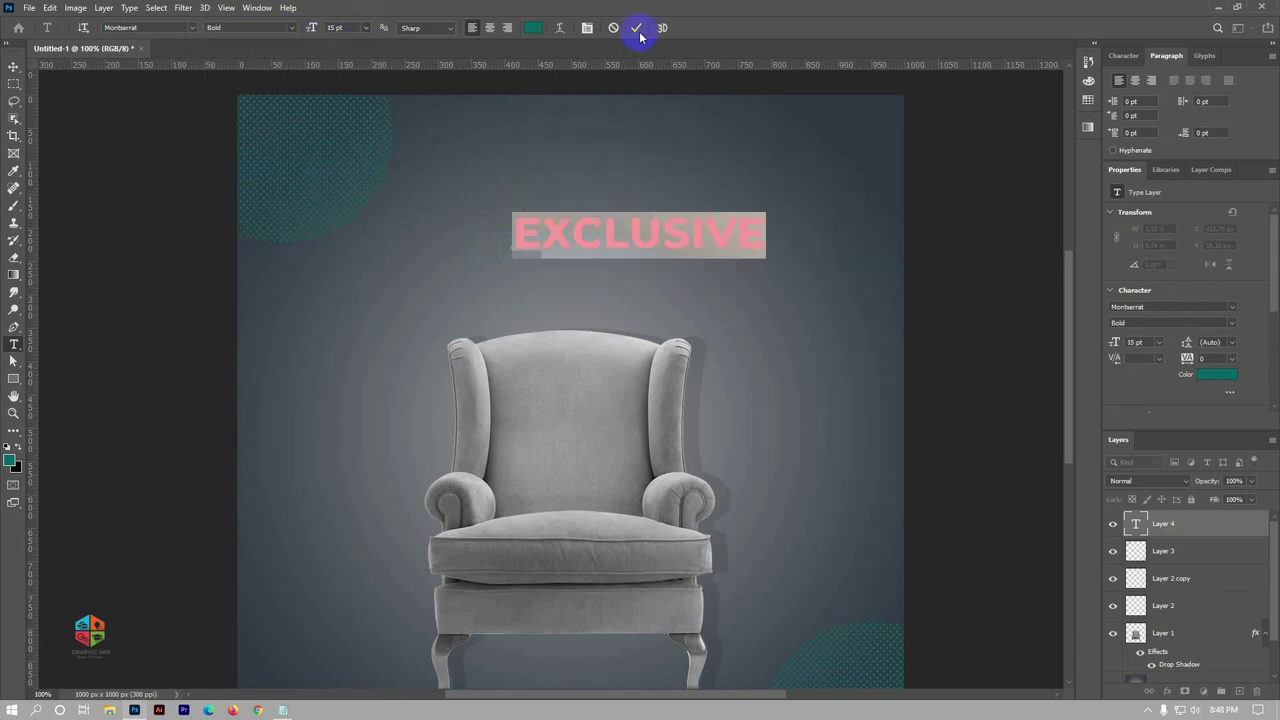
click(637, 28)
Move EXCLUSIVE to the top centre of the poster
click(14, 65)
mouse_move(607, 235)
mouse_down()
mouse_move(569, 245)
mouse_move(550, 225)
mouse_up()
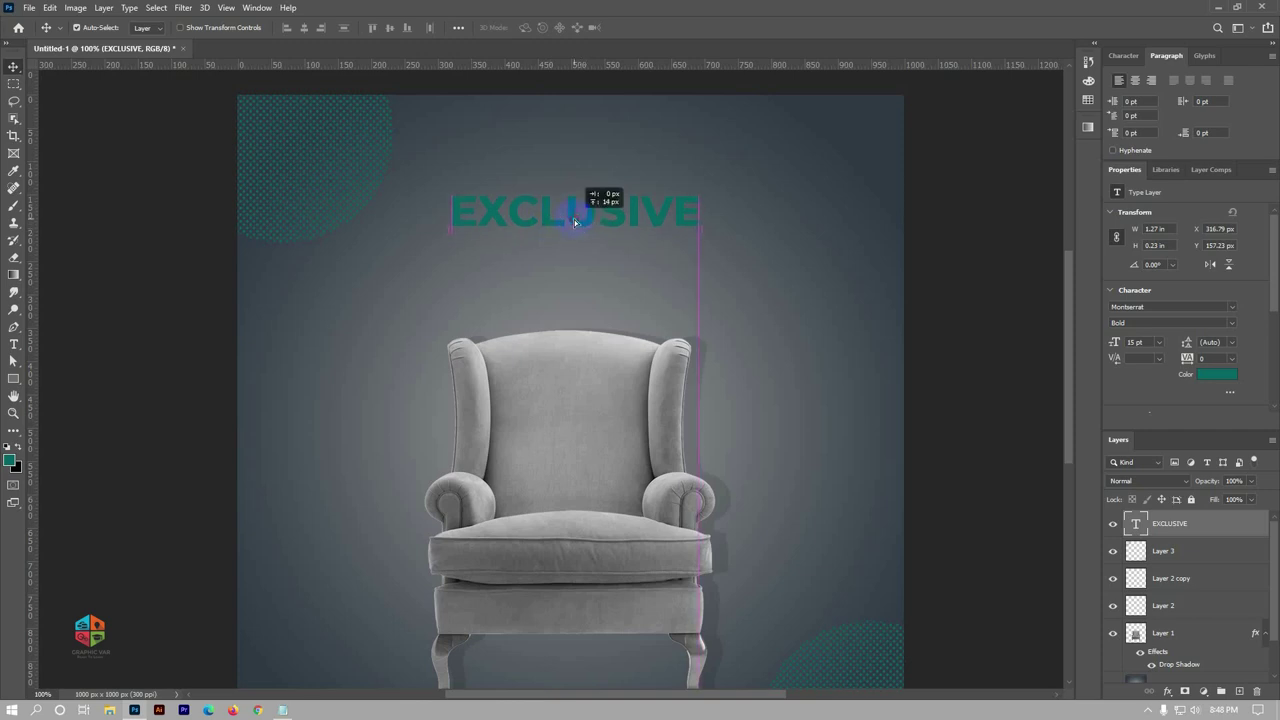
drag(573, 226, 592, 275)
Duplicate the EXCLUSIVE layer and replace its text with FURNITURE copied from the notes
key(t)
click(704, 270)
key(ctrl+a)
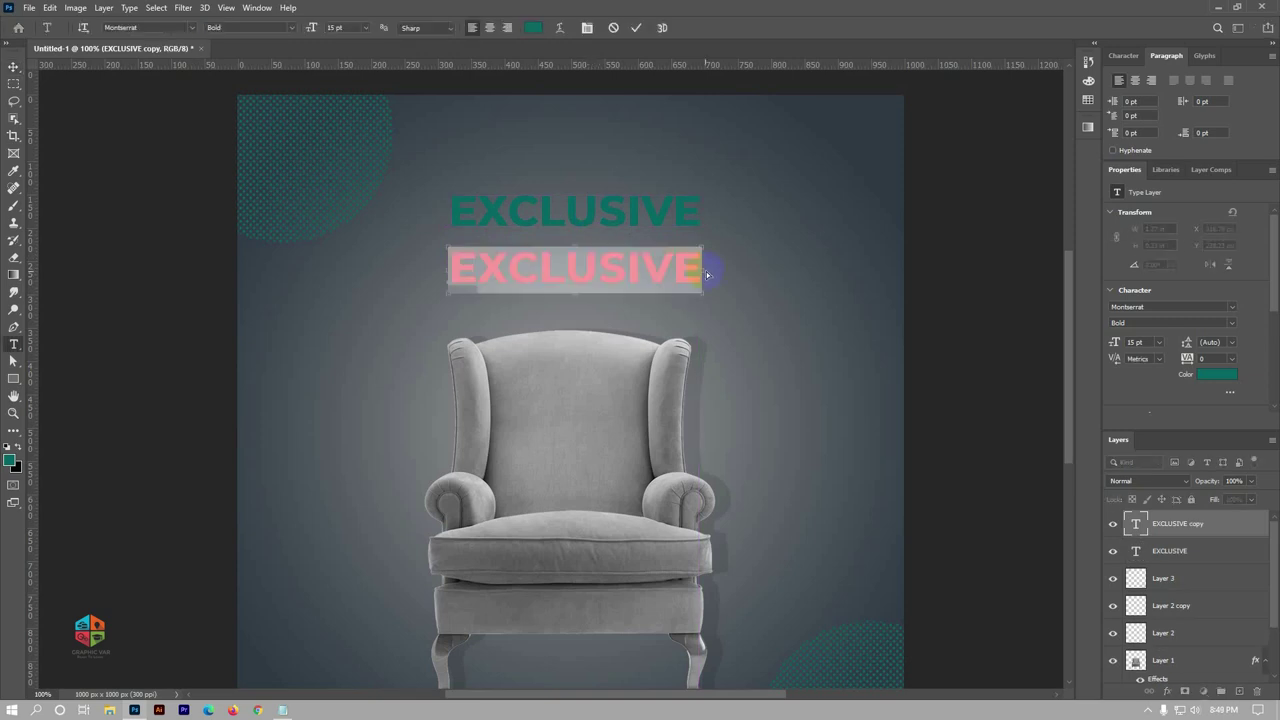
key(Delete)
click(302, 711)
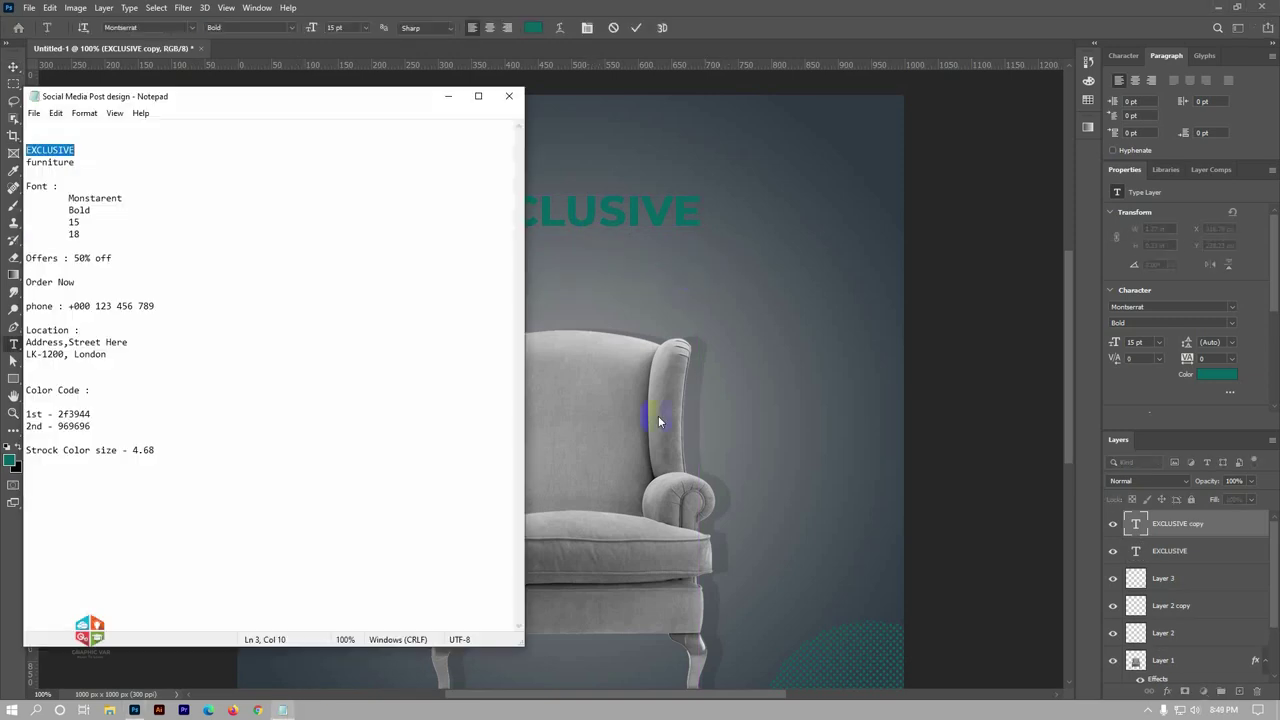
drag(27, 163, 76, 165)
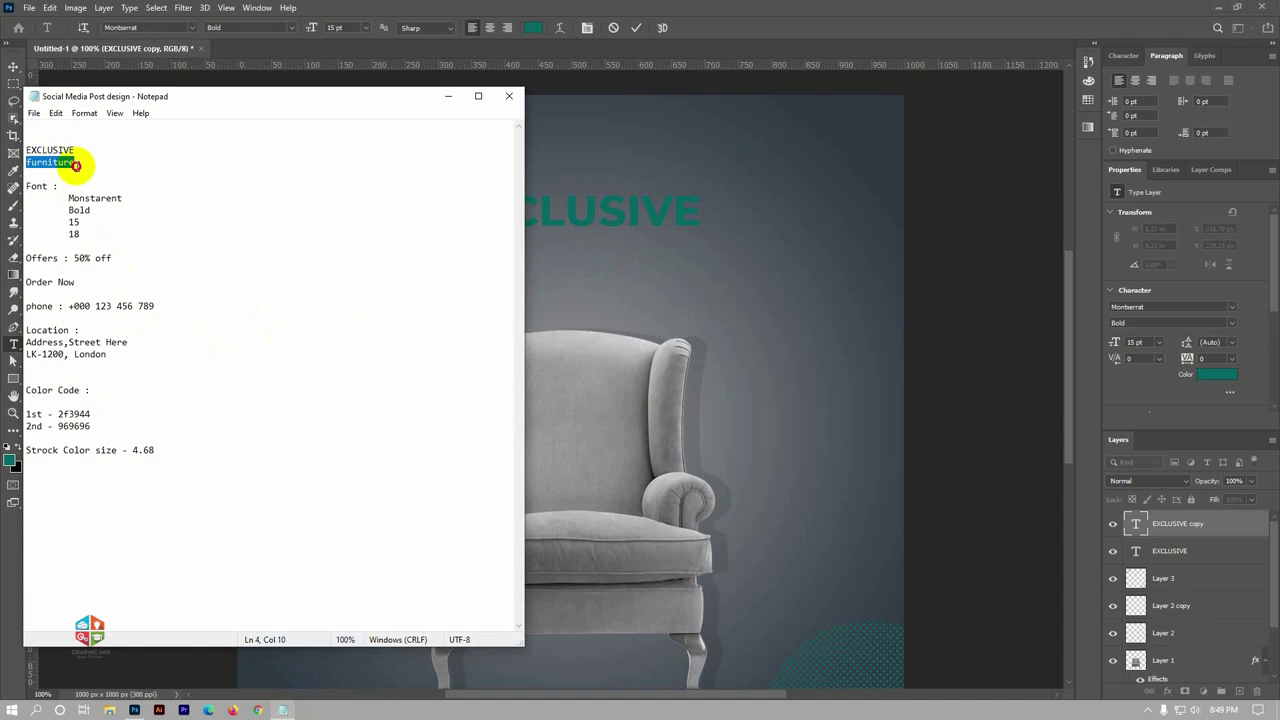
click(448, 96)
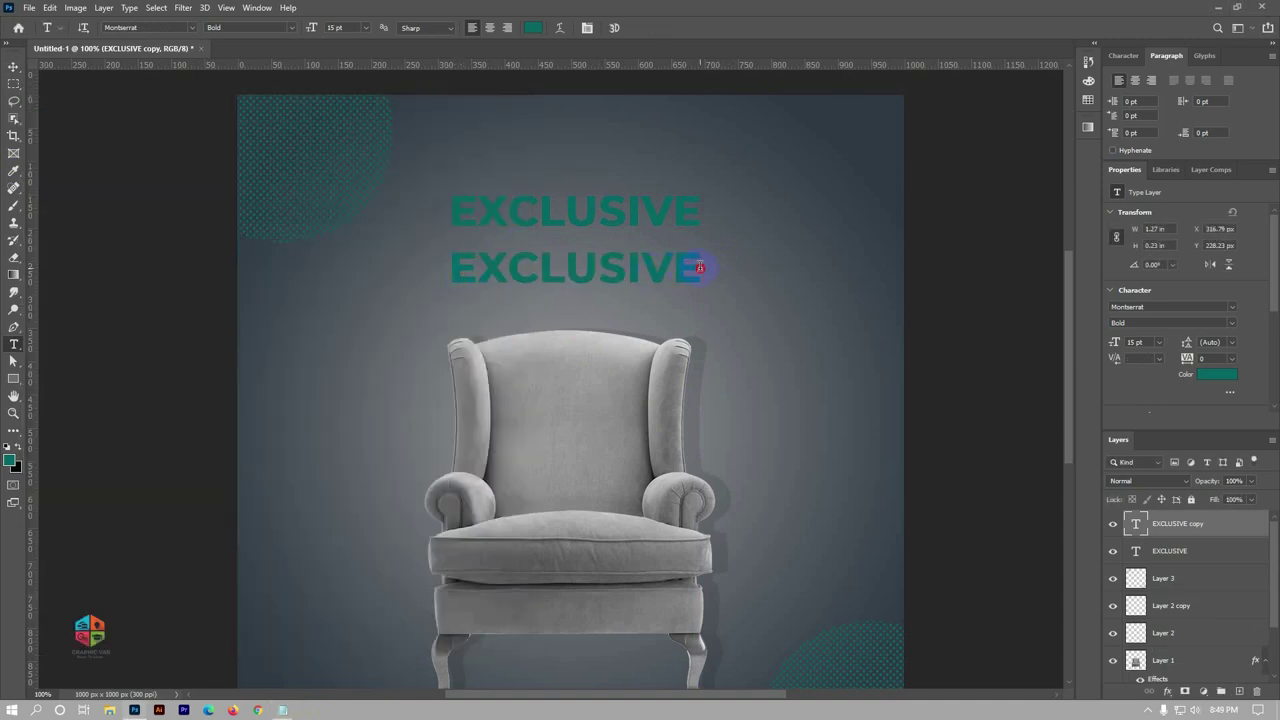
drag(700, 266, 423, 266)
text(FURNITURE)
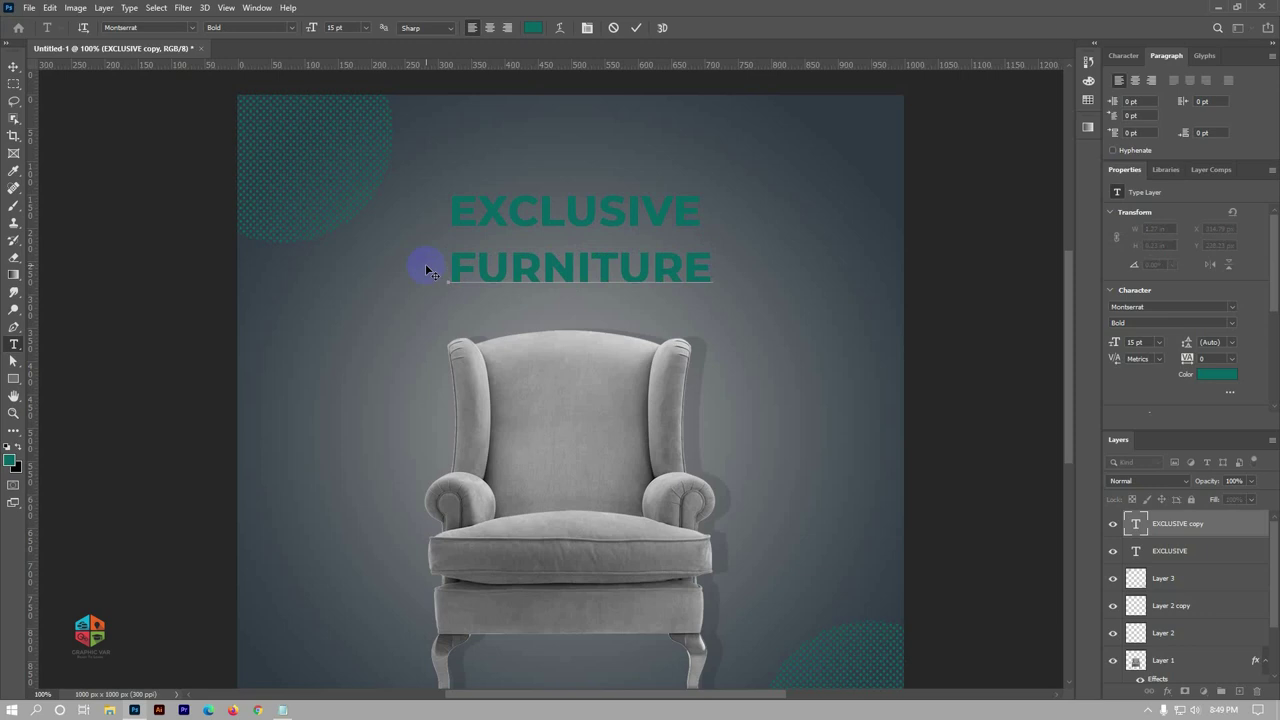
click(636, 28)
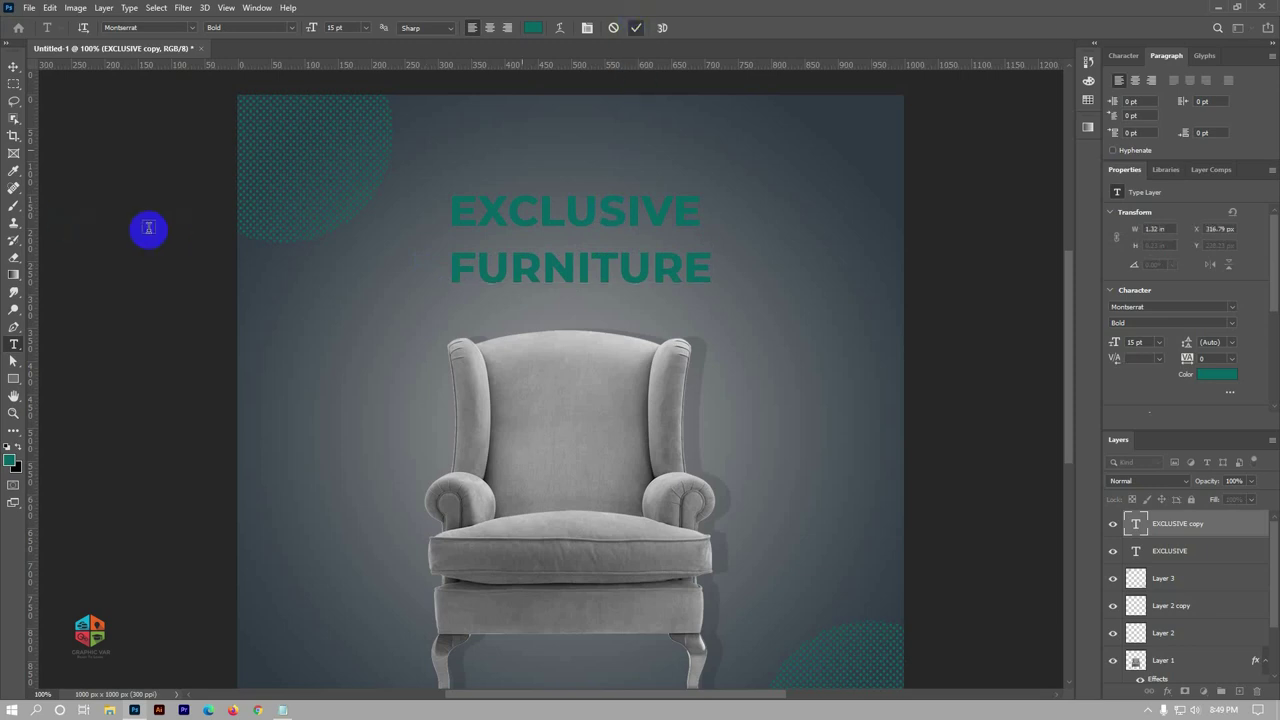
Enlarge the FURNITURE text to 18 pt
double_click(552, 272)
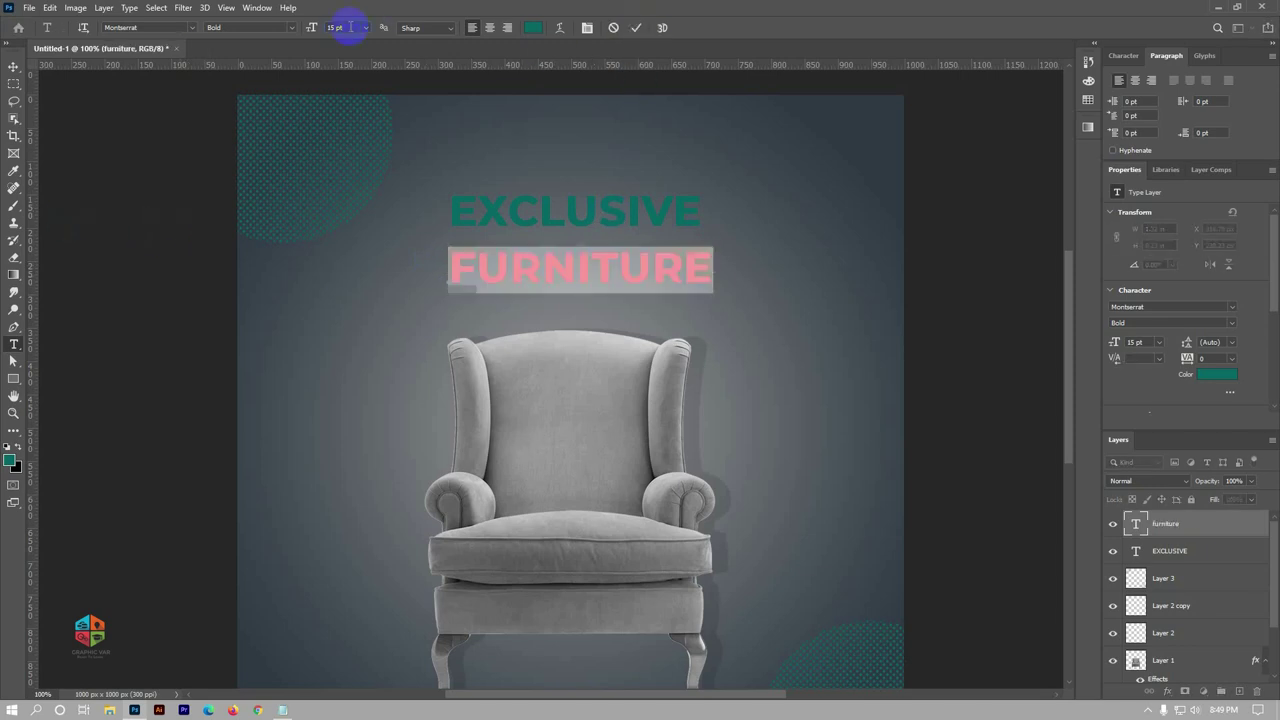
key(Up)
key(Up)
key(Up)
click(303, 196)
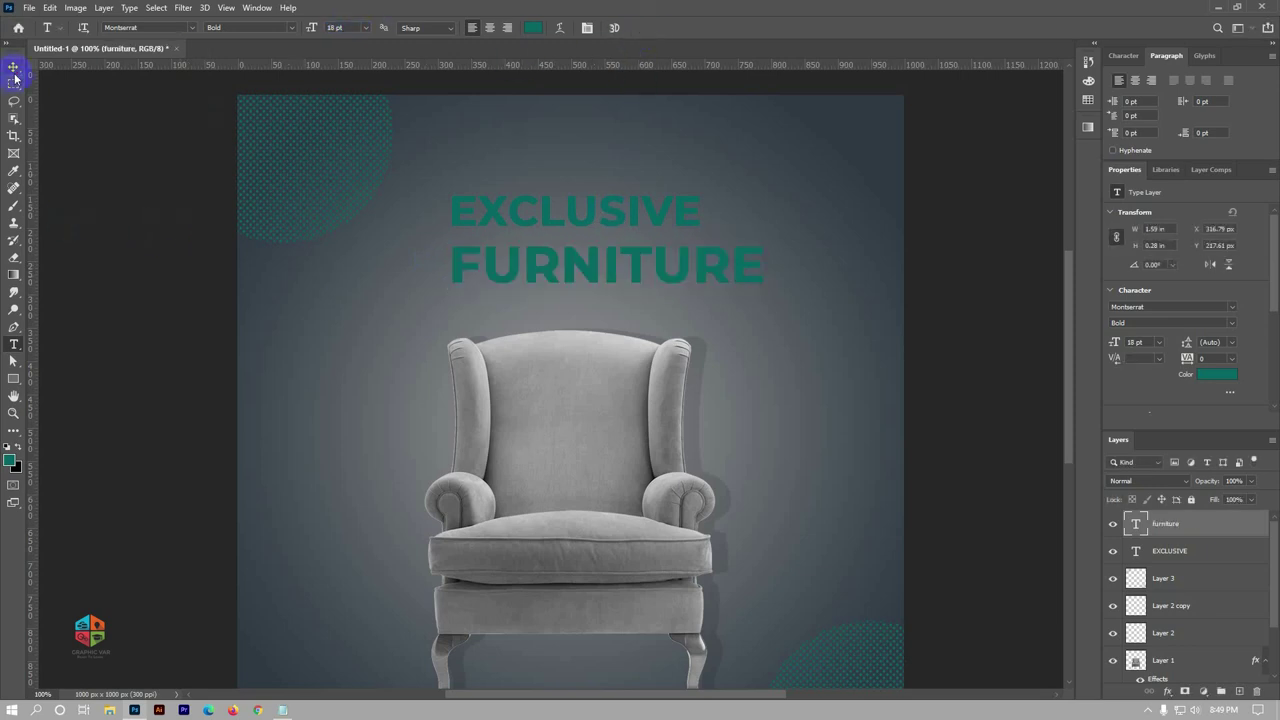
Align EXCLUSIVE and FURNITURE horizontal centres and shift both lines left
key(v)
shift+click(557, 218)
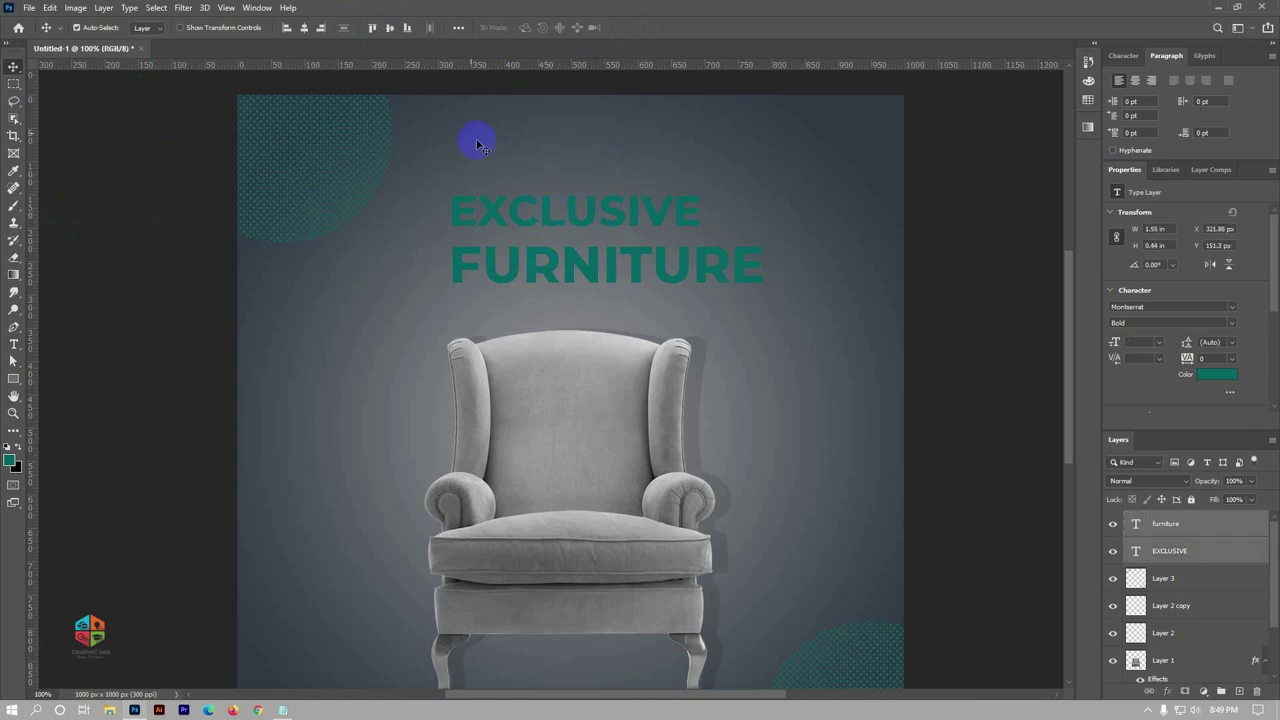
click(305, 28)
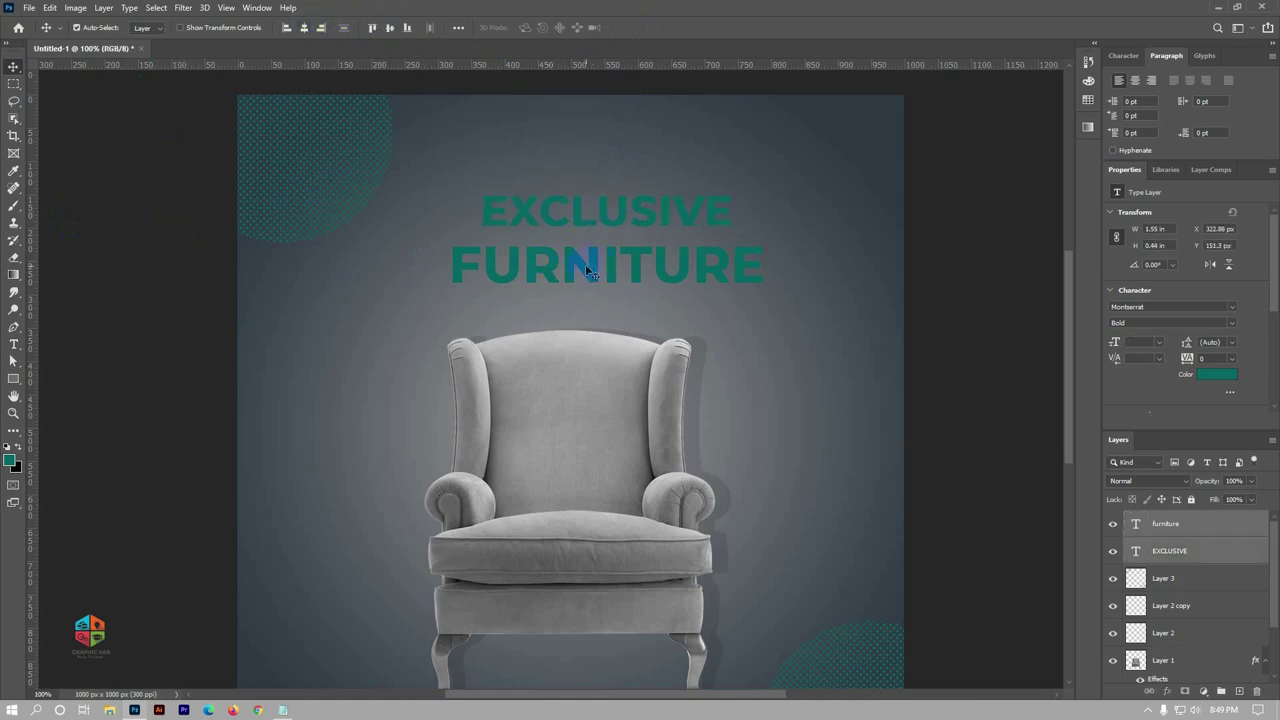
drag(588, 272, 560, 272)
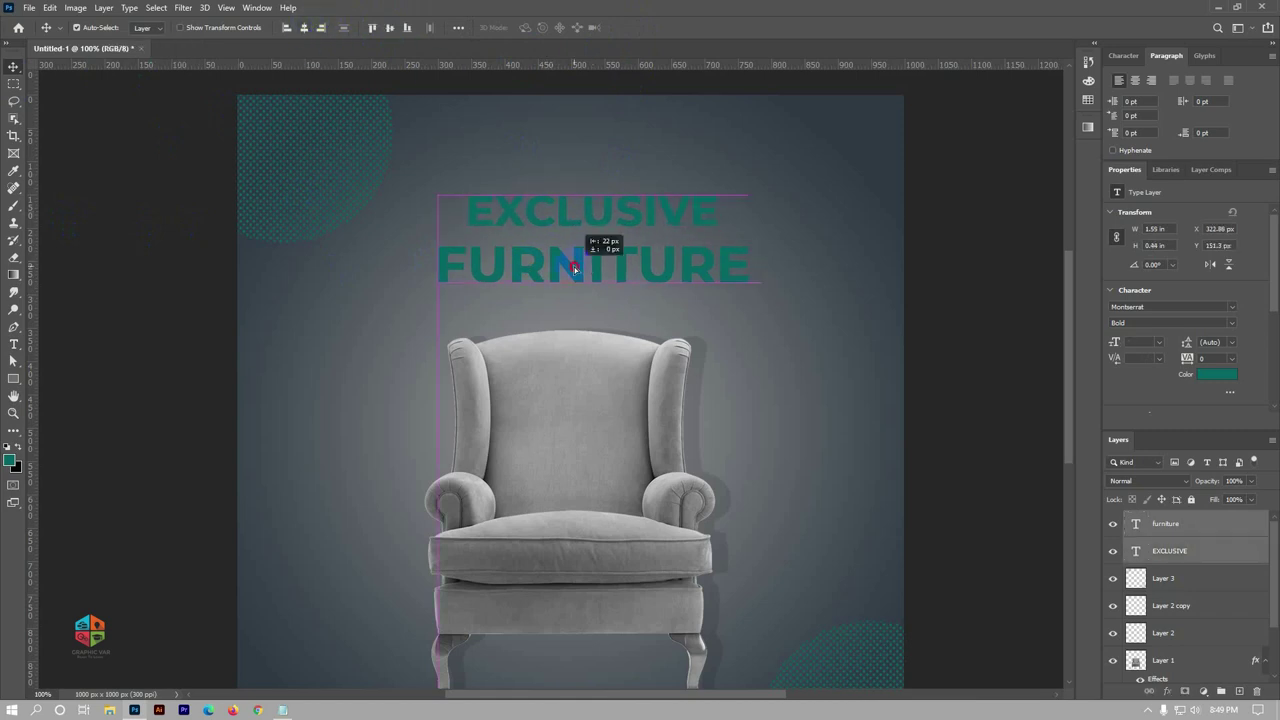
click(945, 225)
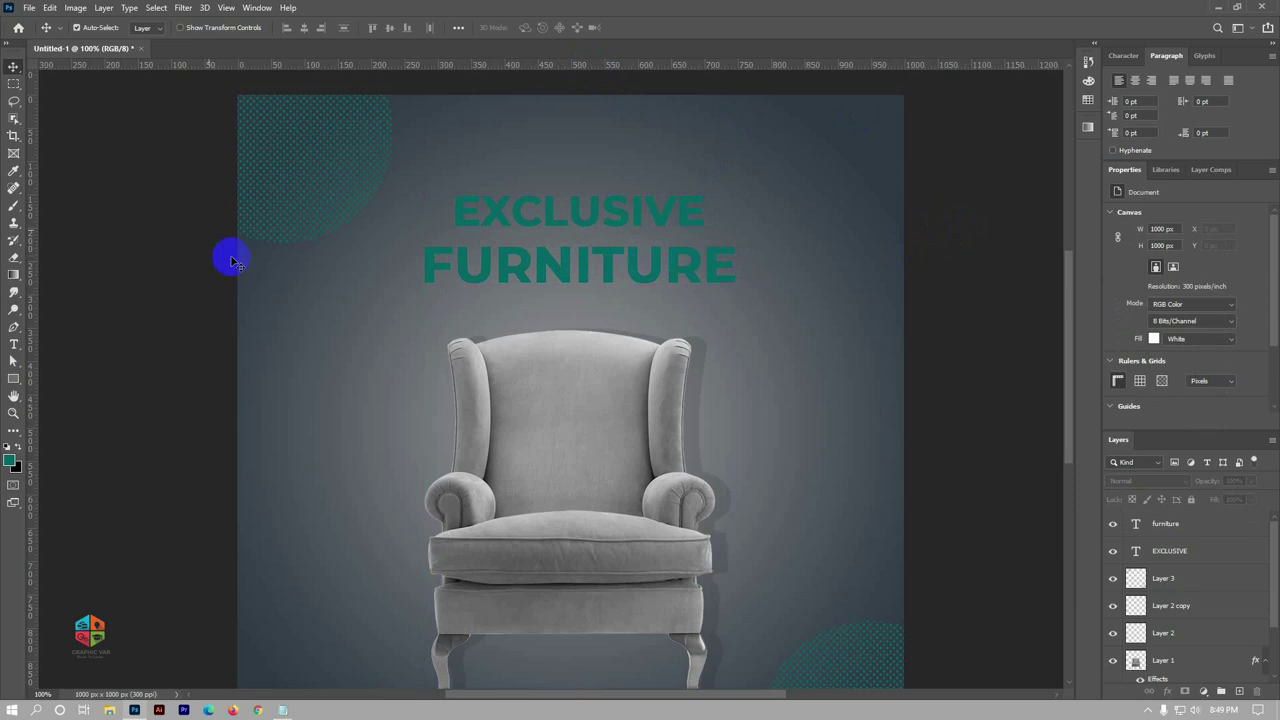
Draw a white-filled rectangle over the EXCLUSIVE heading
click(16, 380)
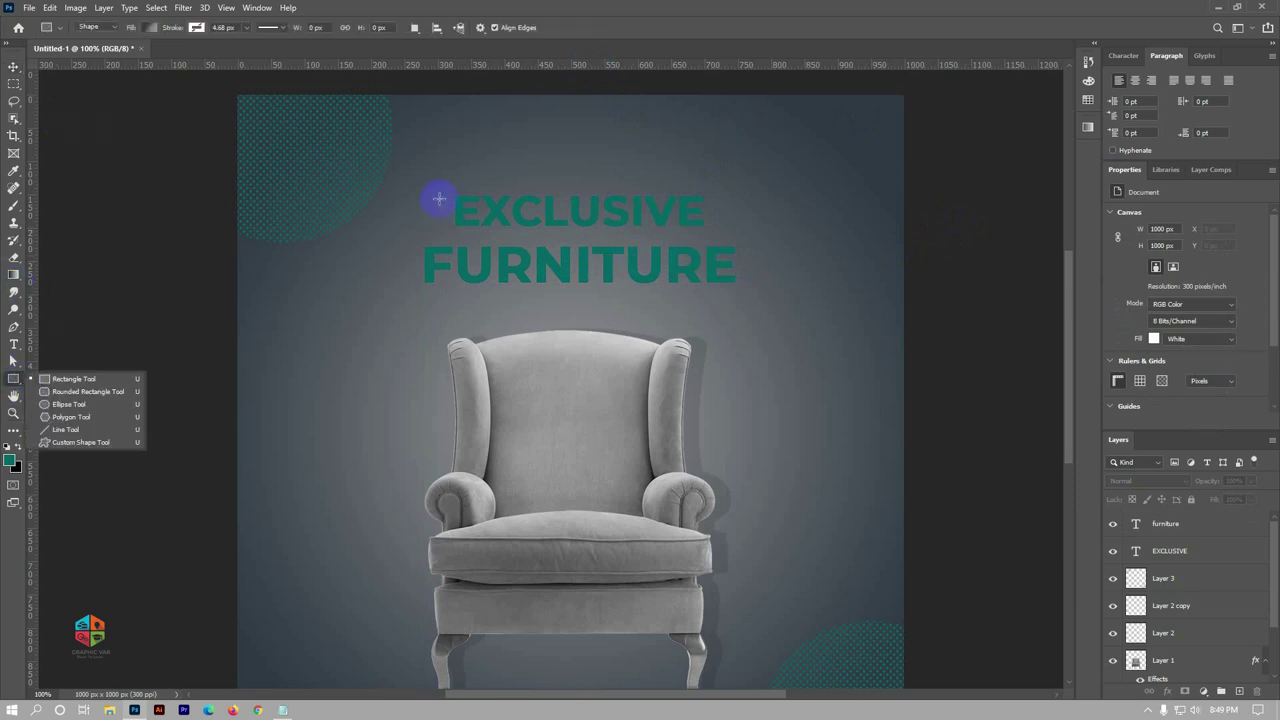
click(155, 29)
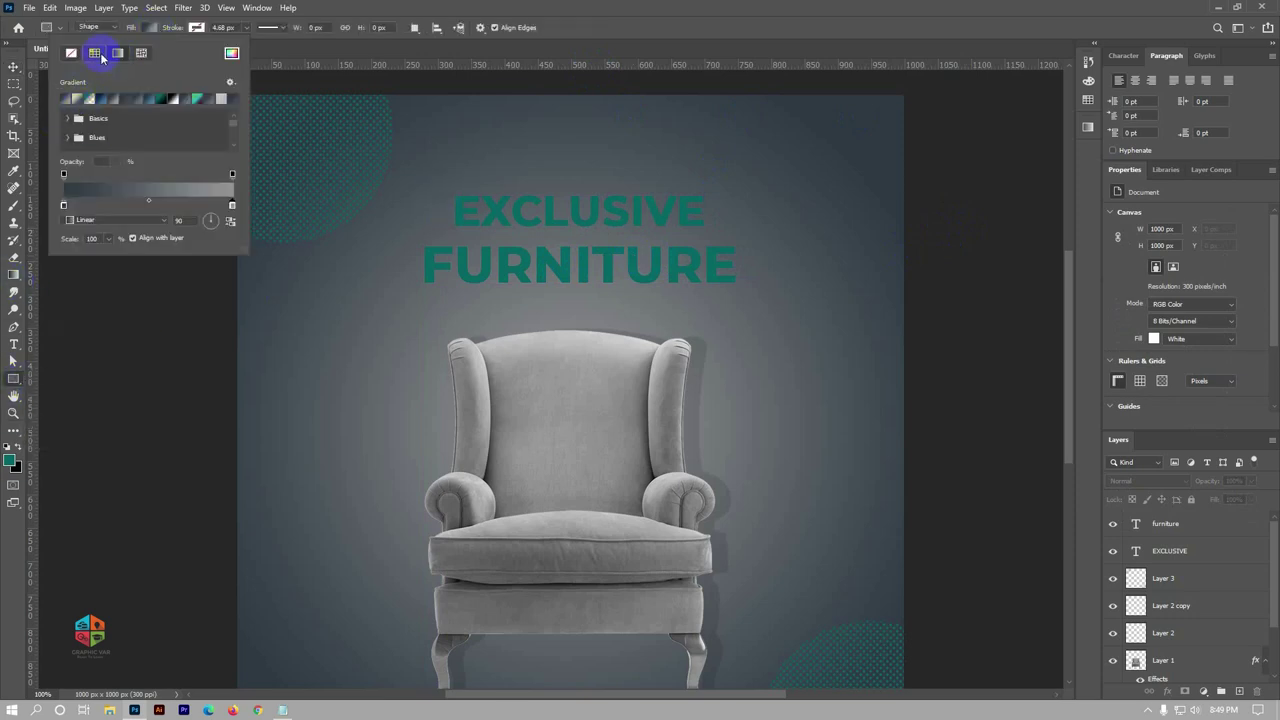
click(101, 57)
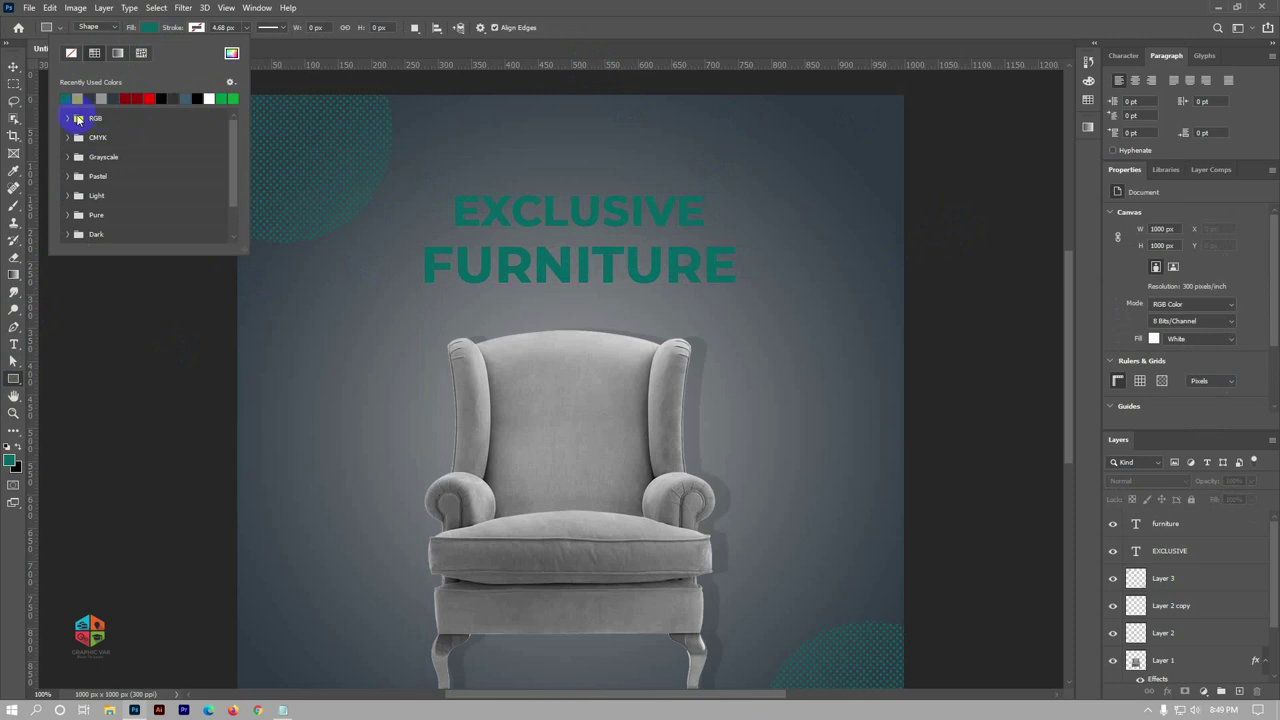
click(68, 121)
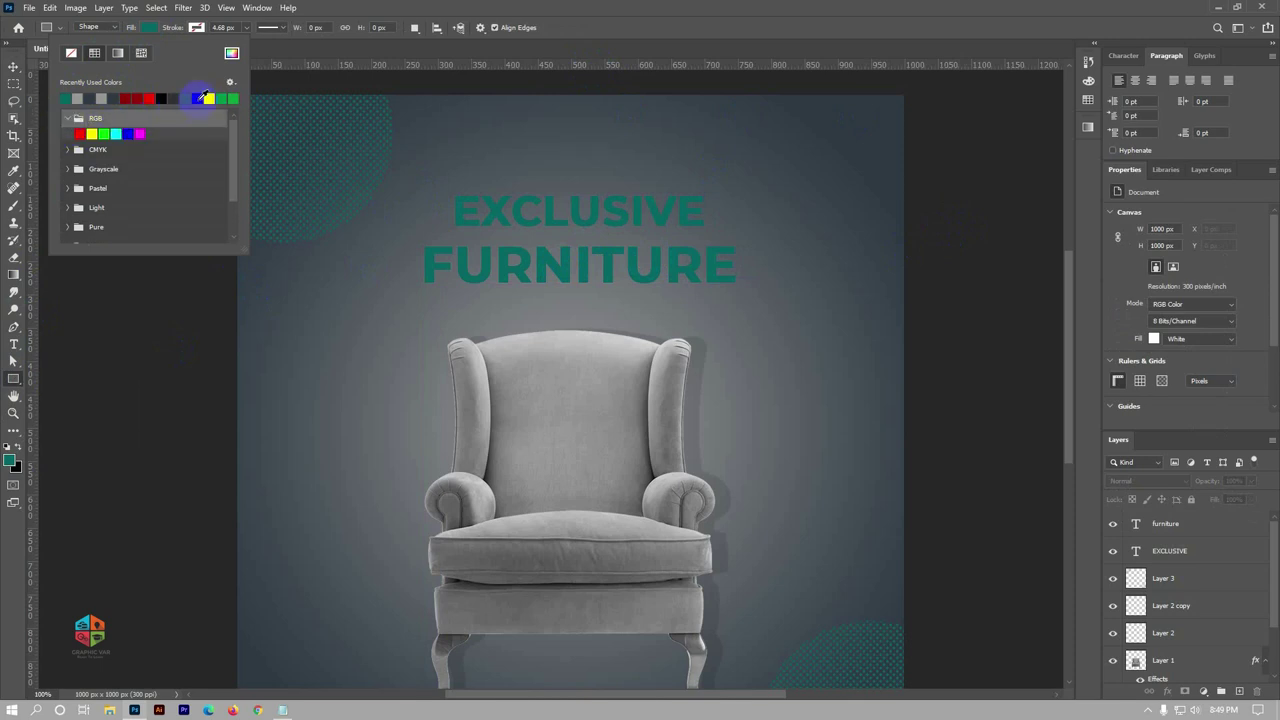
click(78, 156)
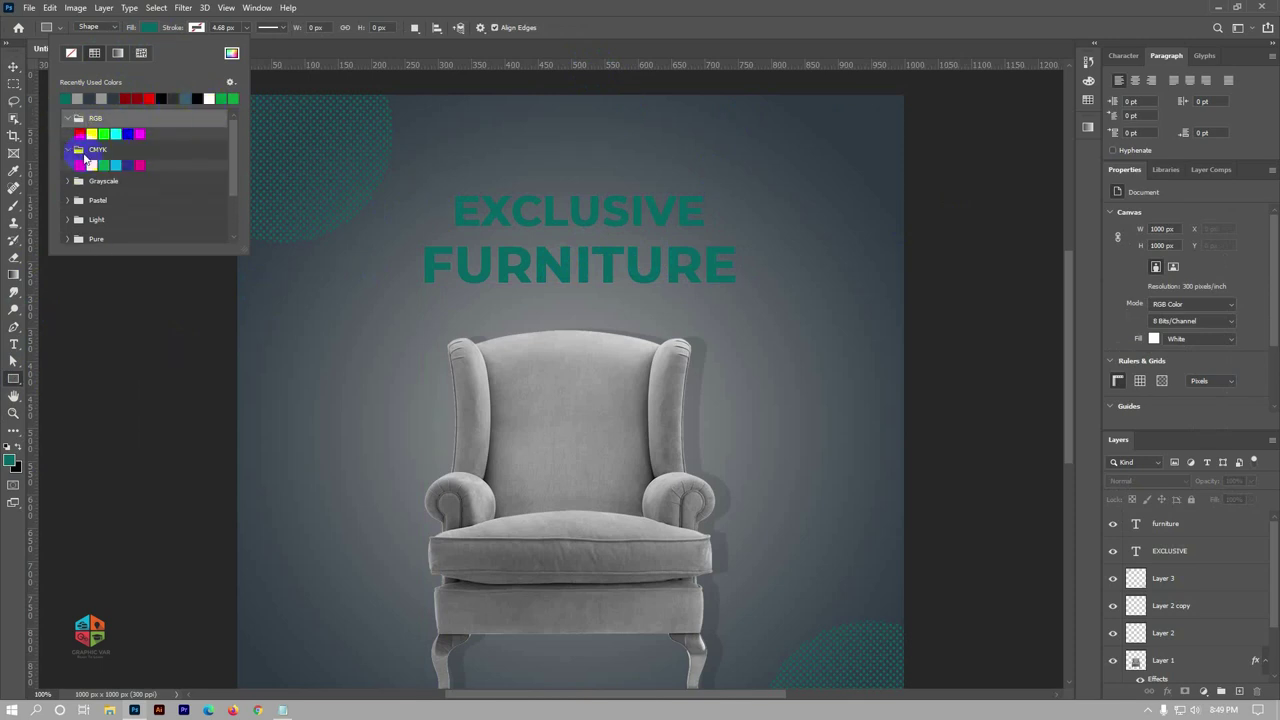
click(209, 97)
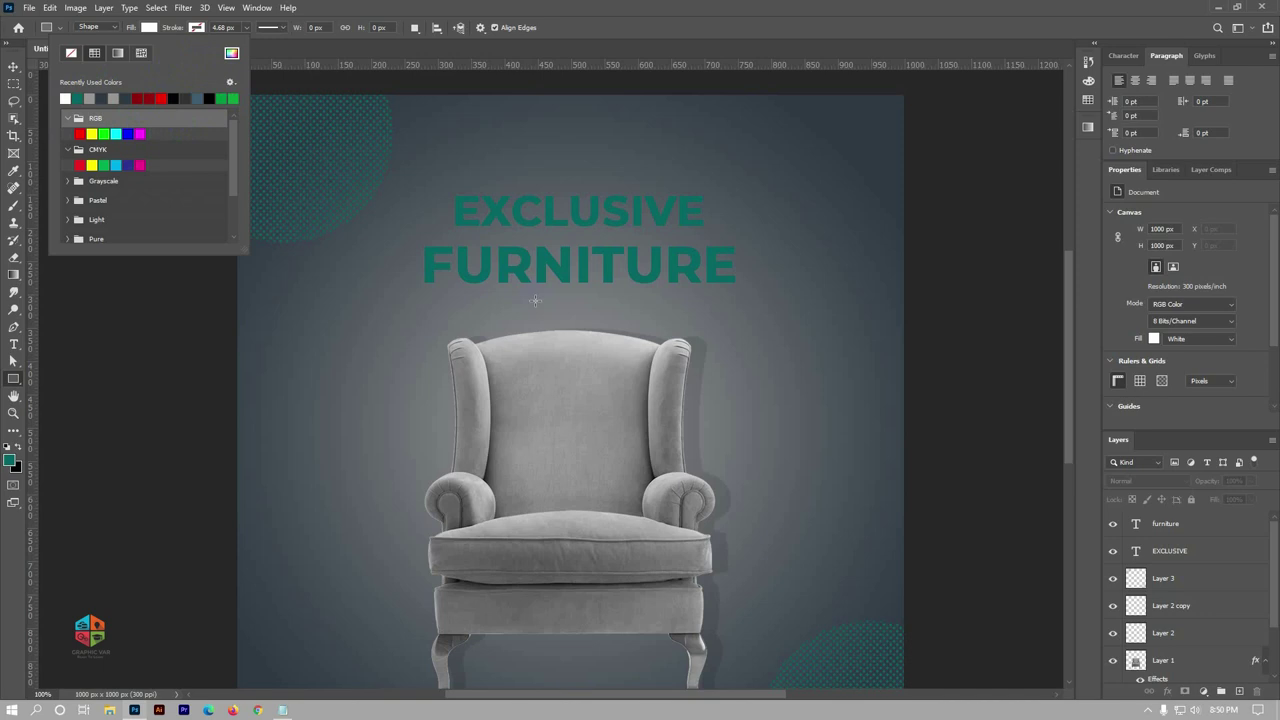
drag(431, 188, 718, 235)
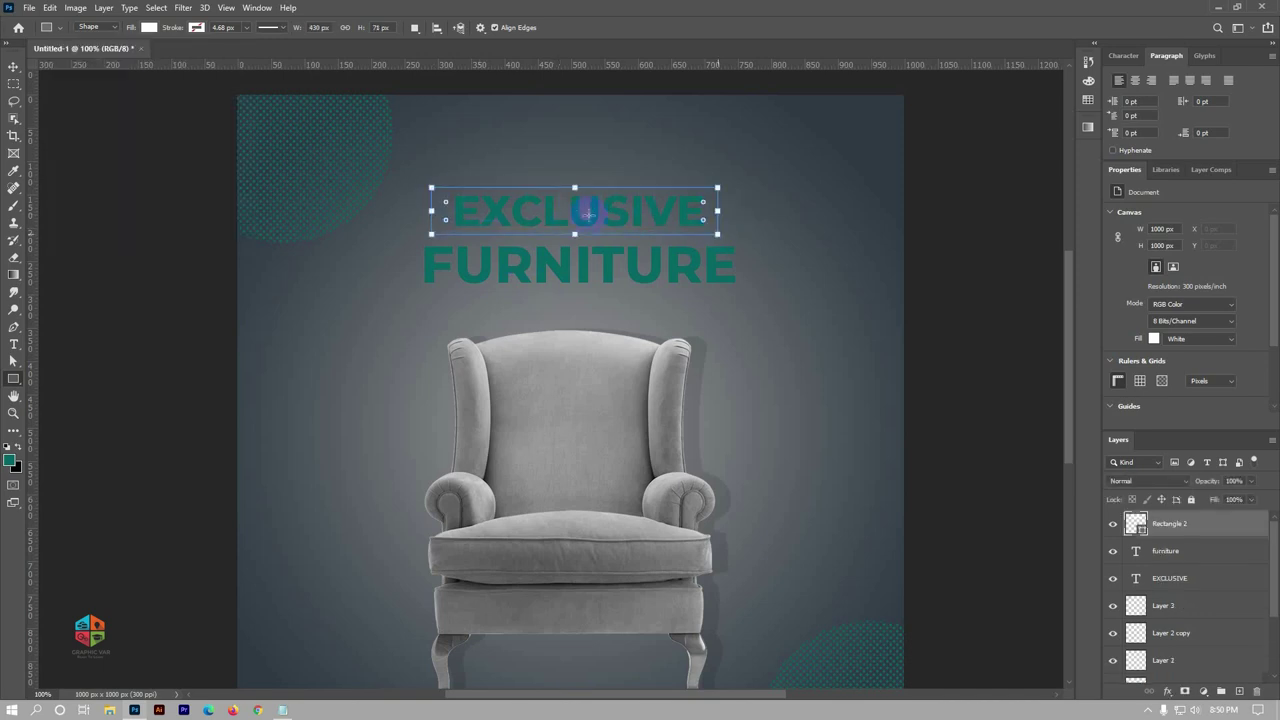
Stack EXCLUSIVE above the white bar, narrow the bar, and centre the text in it
click(13, 66)
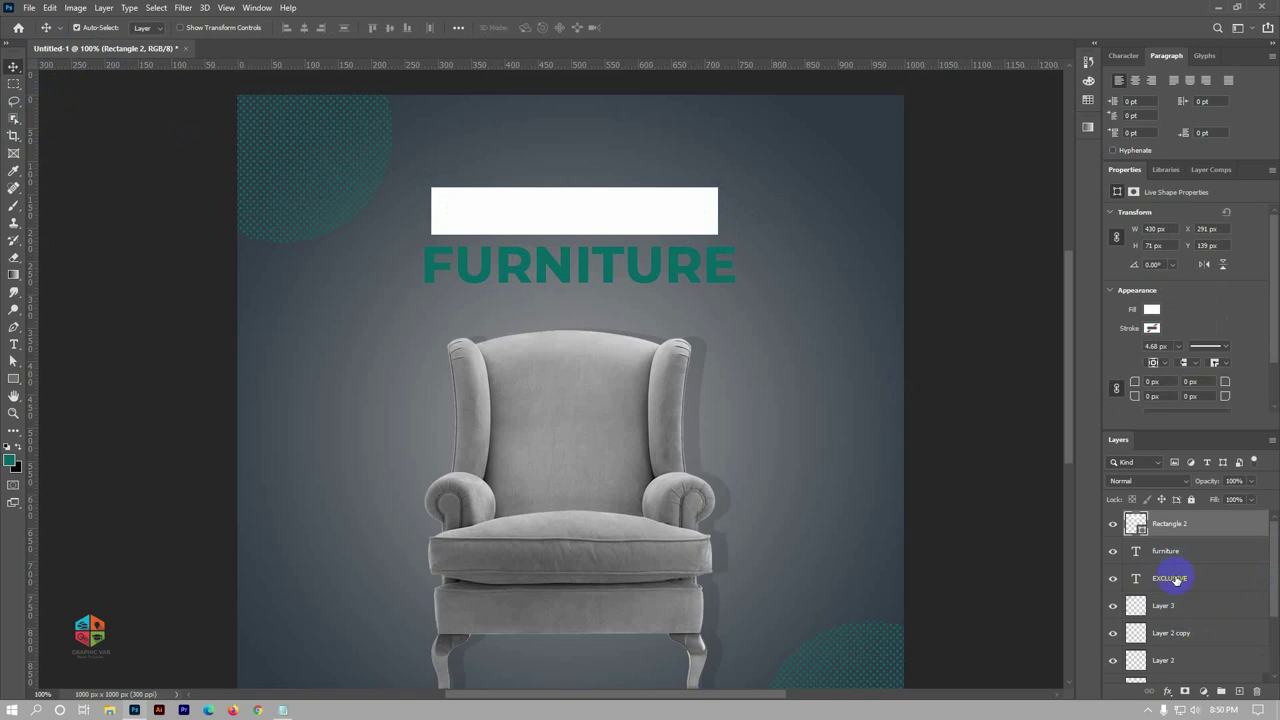
drag(1175, 580, 1180, 516)
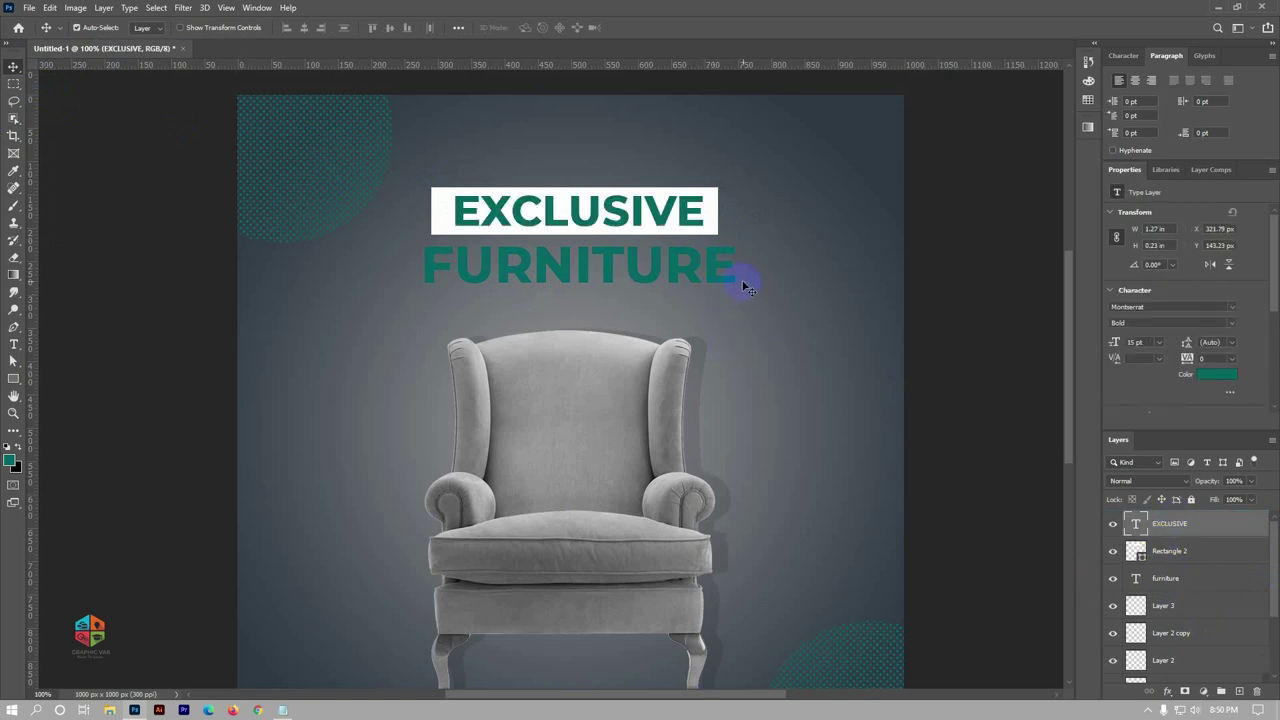
click(709, 206)
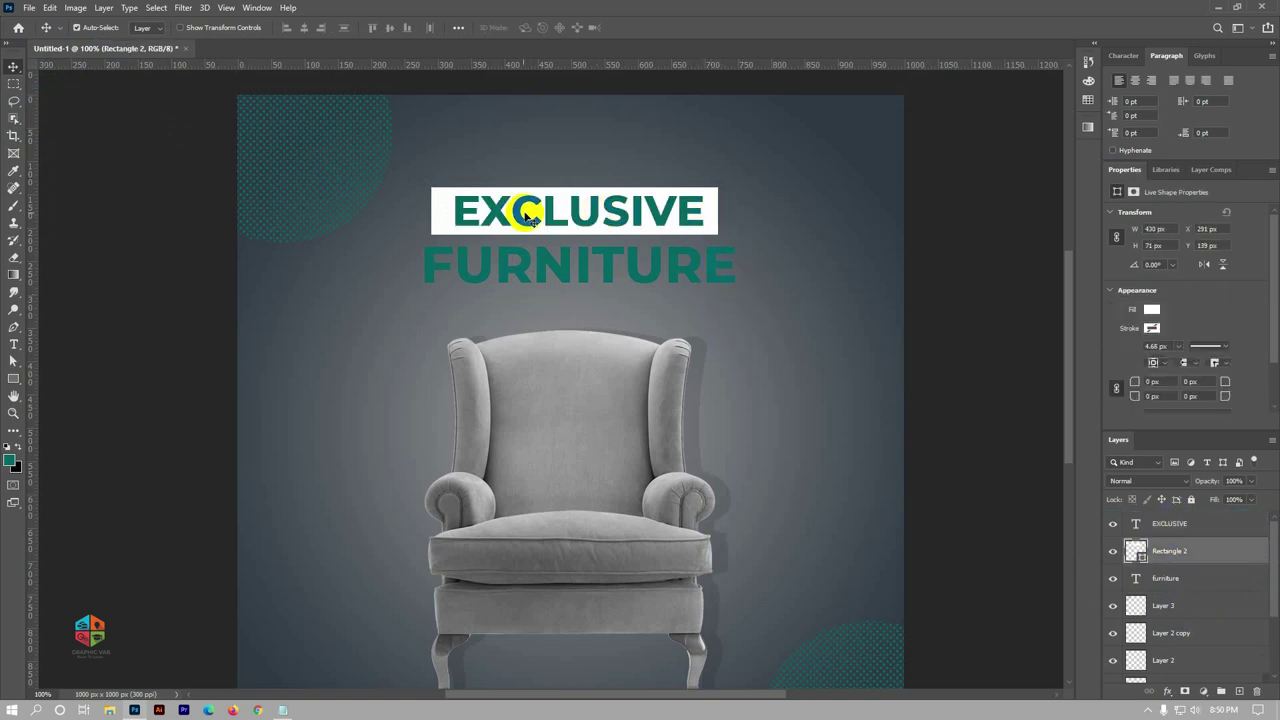
key(ctrl+t)
drag(437, 210, 444, 209)
click(660, 27)
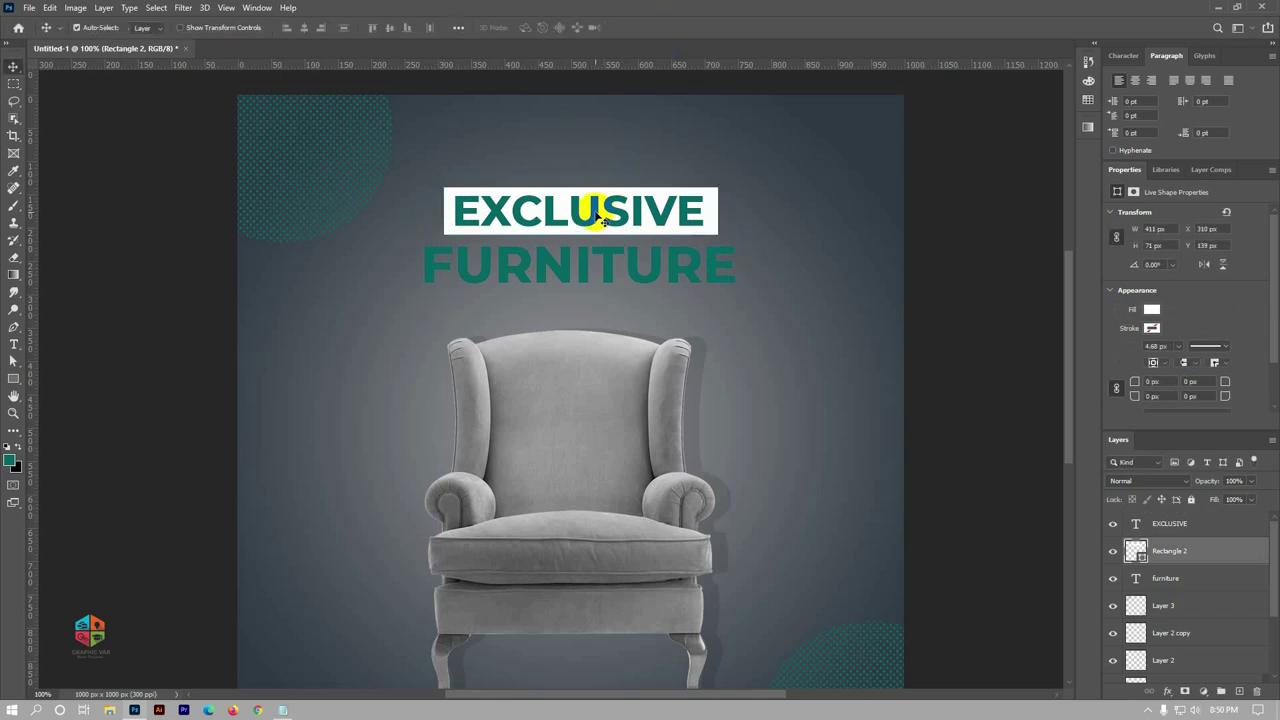
shift+click(600, 218)
click(391, 30)
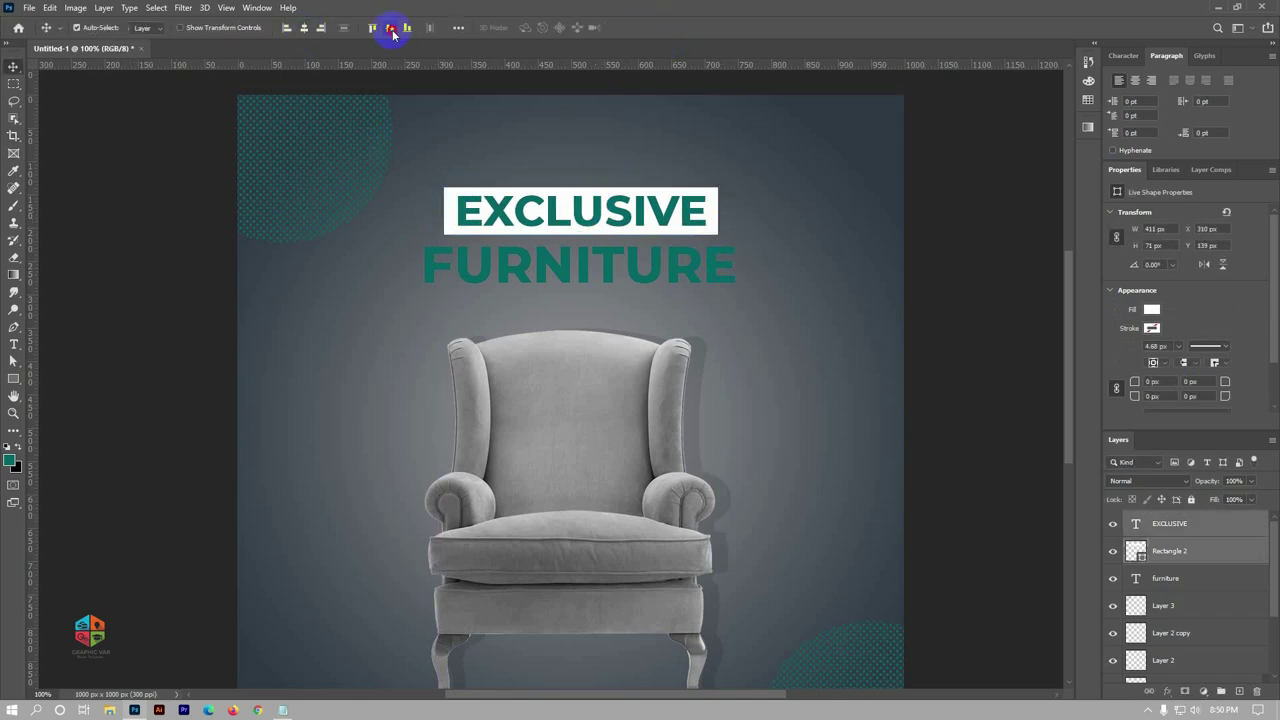
click(838, 276)
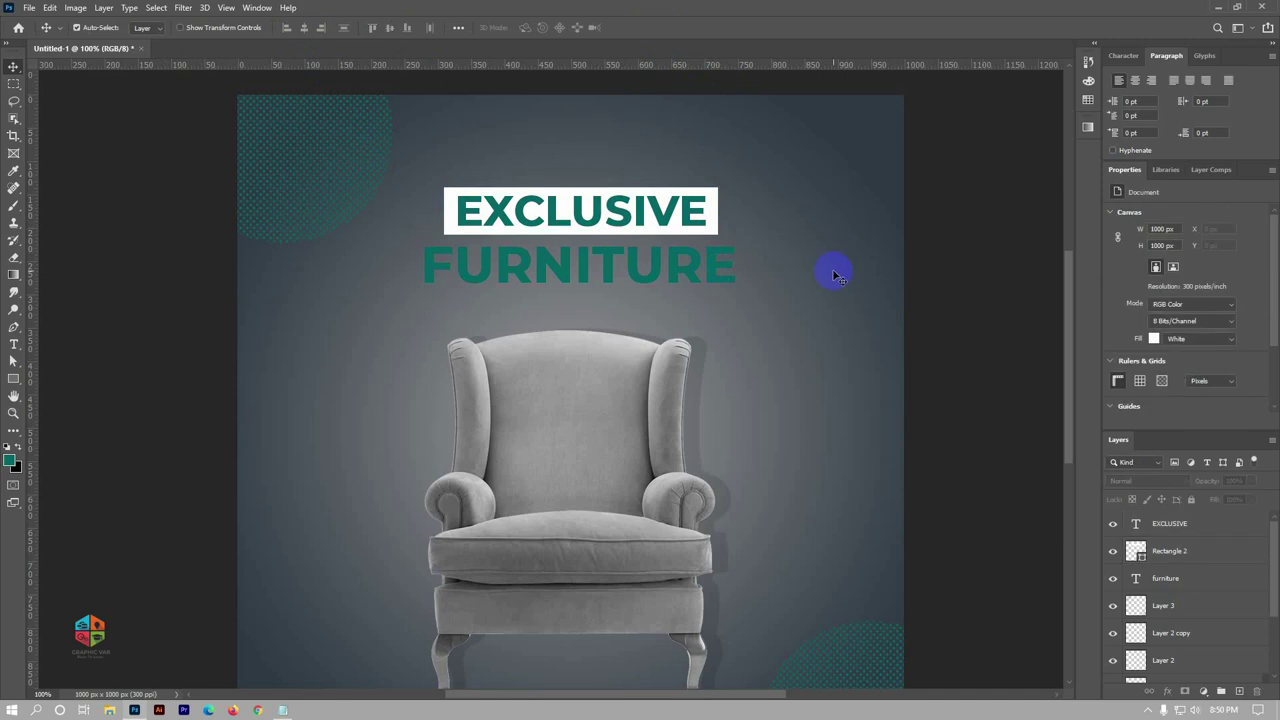
Fill the bar copy with teal sampled from EXCLUSIVE and tuck it behind the white bar
click(712, 198)
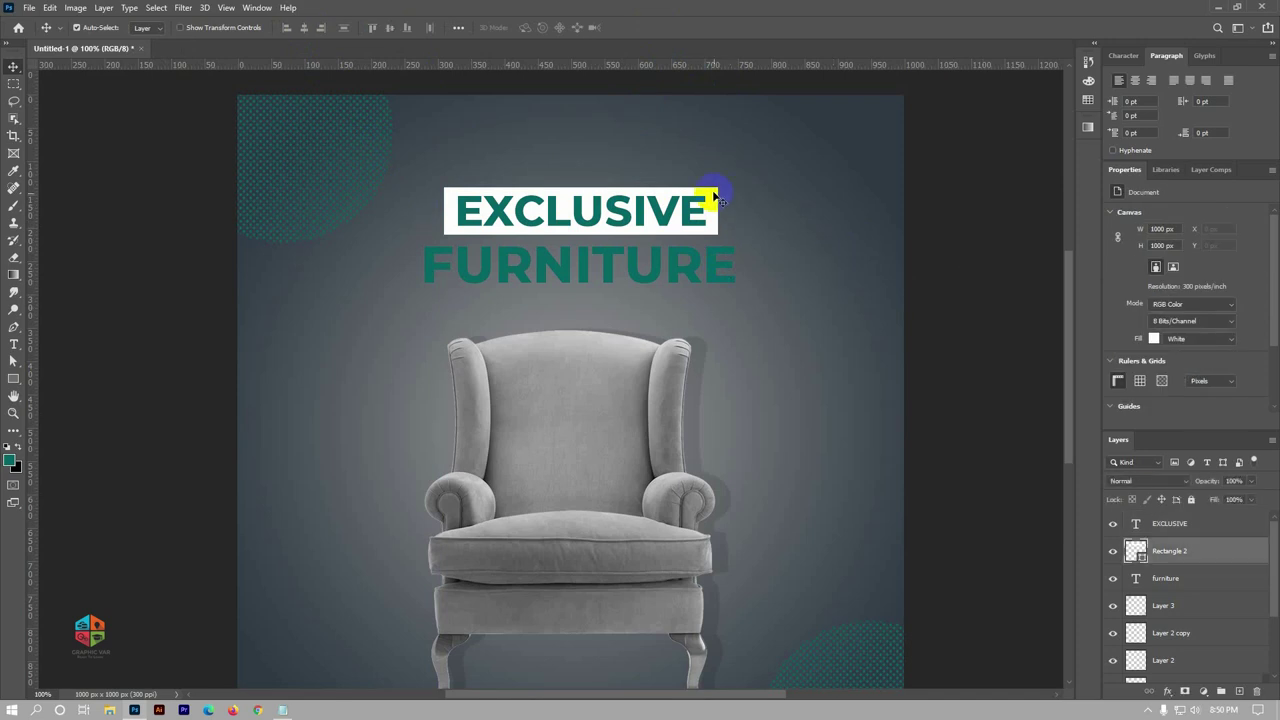
drag(712, 197, 705, 192)
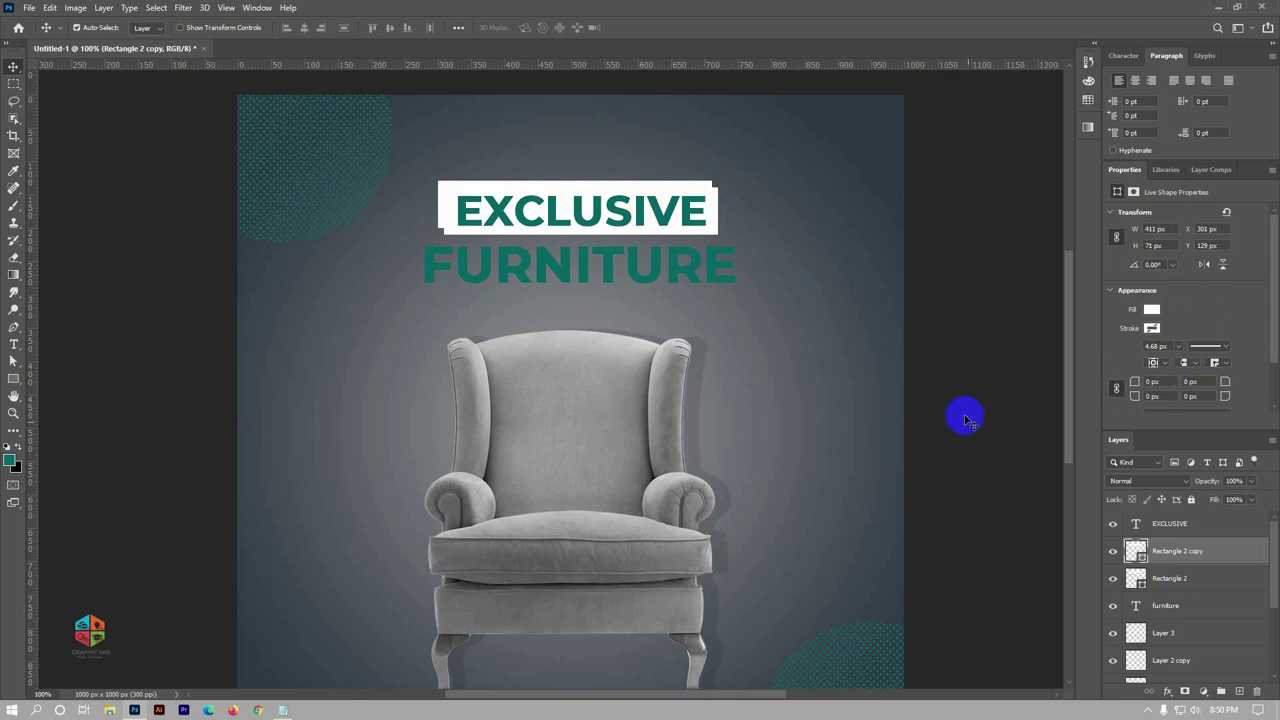
double_click(1135, 551)
click(645, 200)
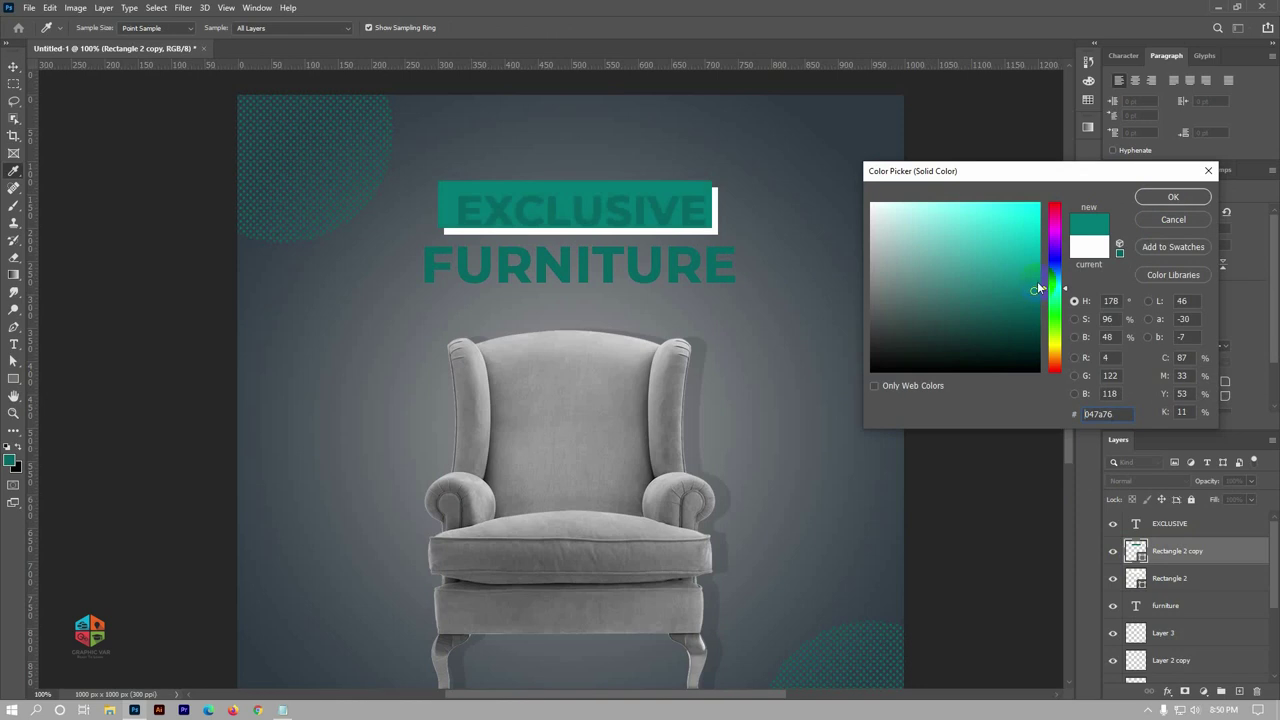
click(1172, 197)
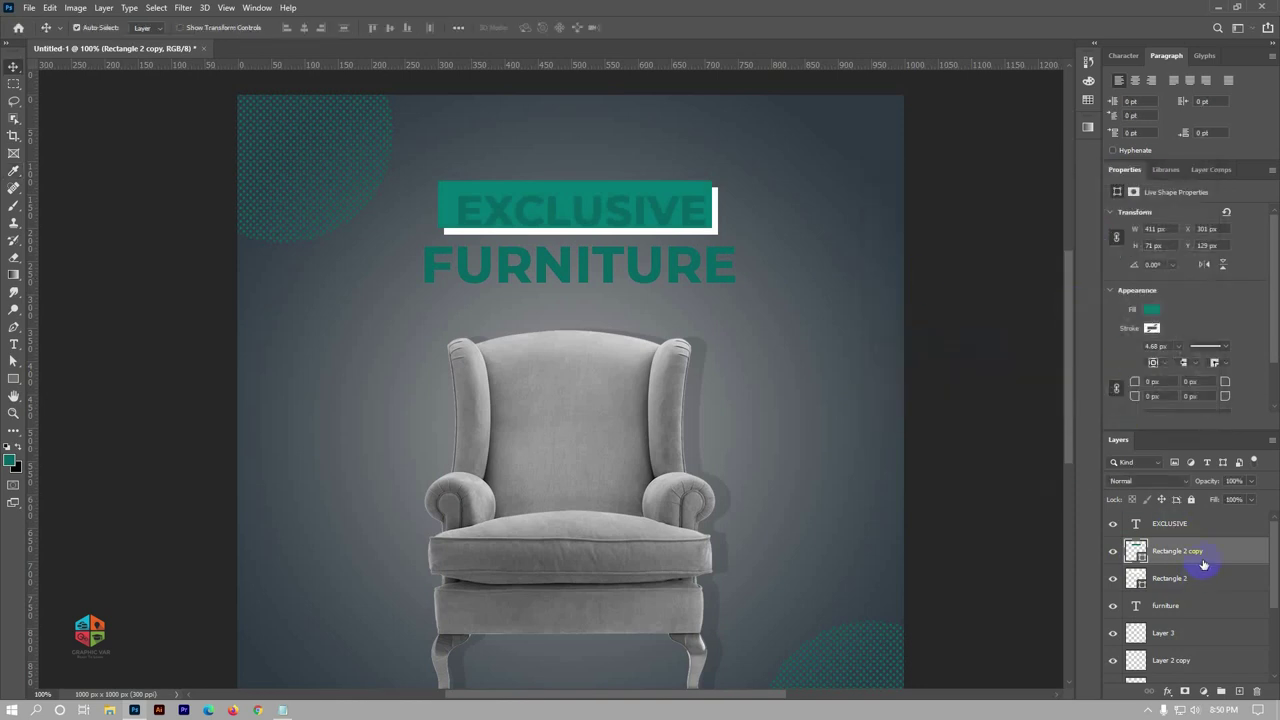
drag(1200, 562, 1170, 602)
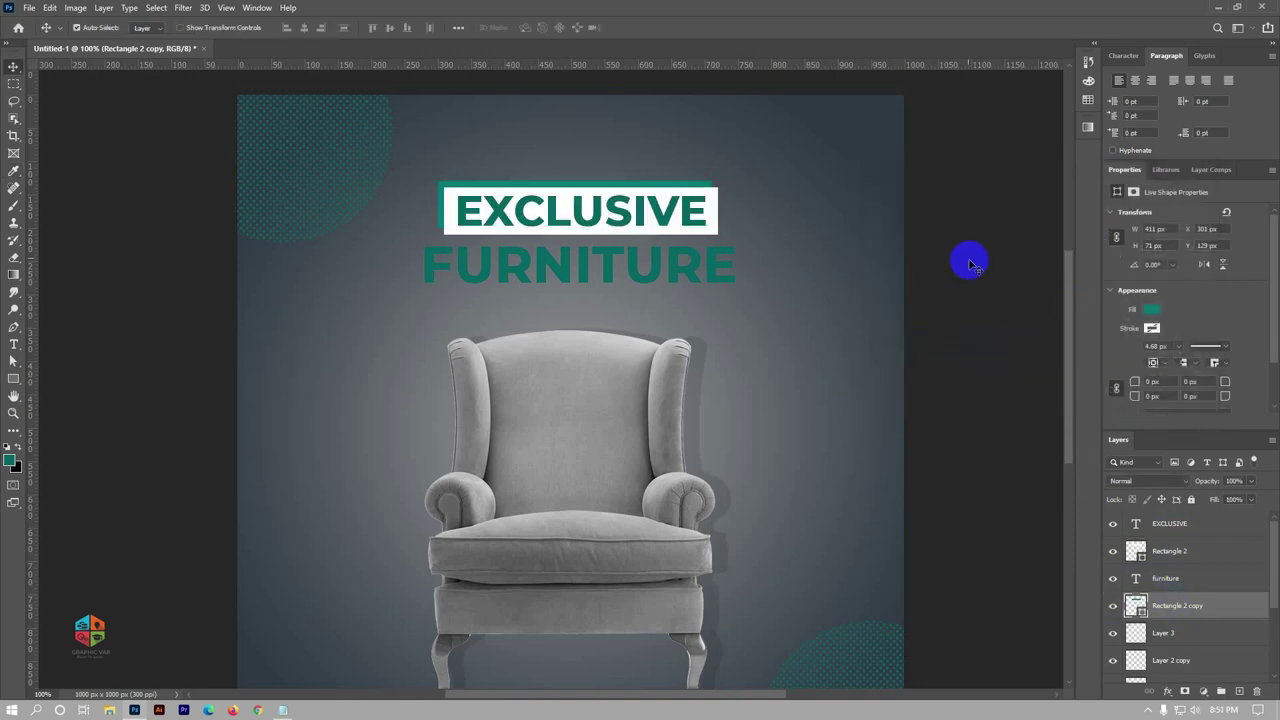
click(713, 221)
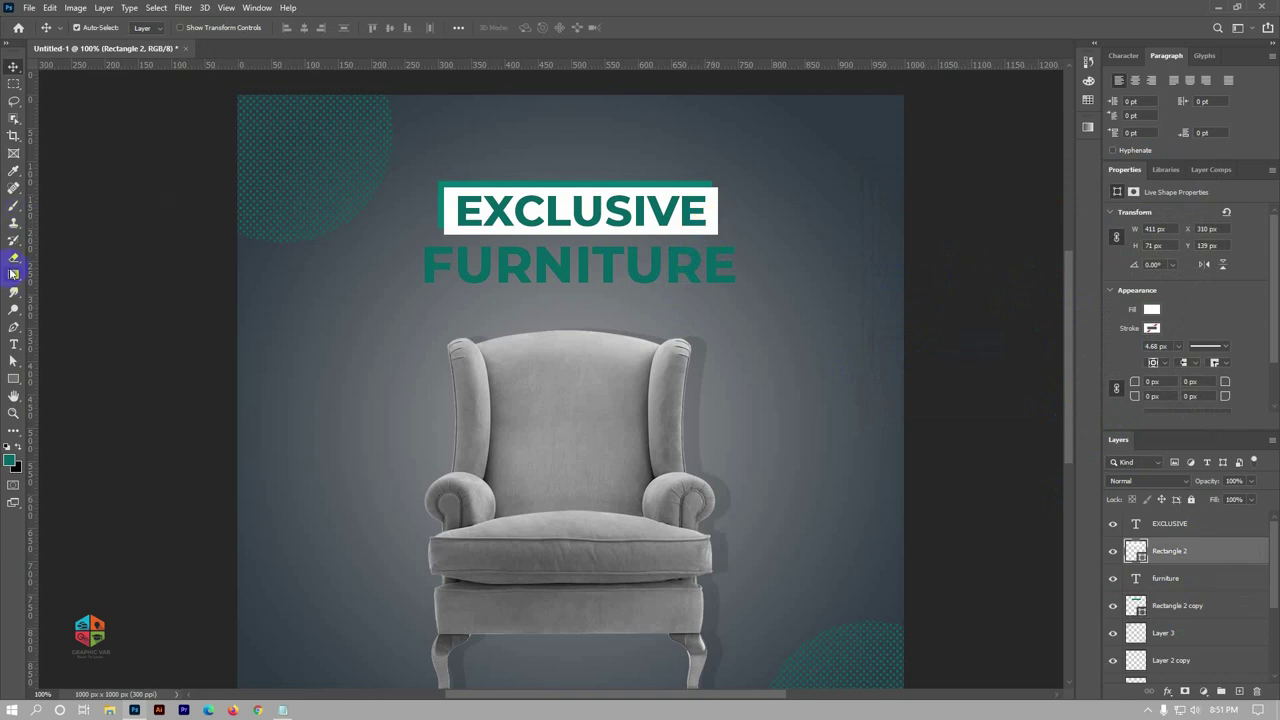
click(13, 378)
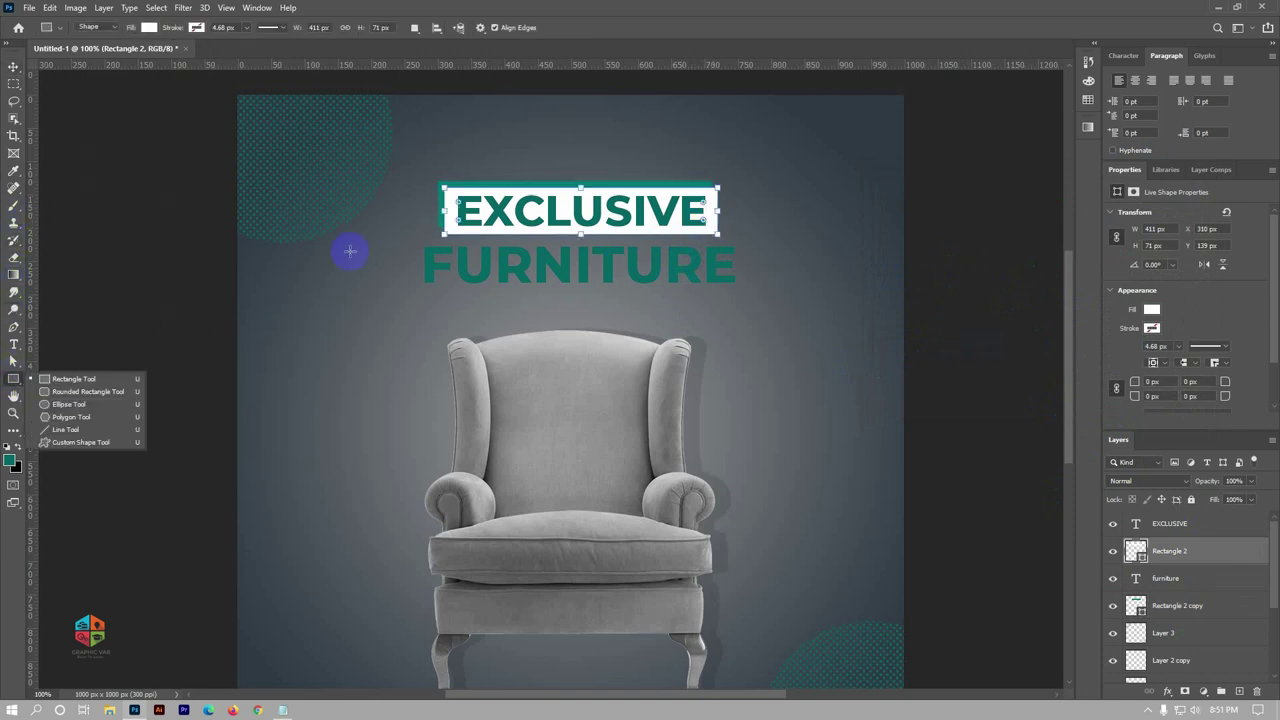
click(13, 66)
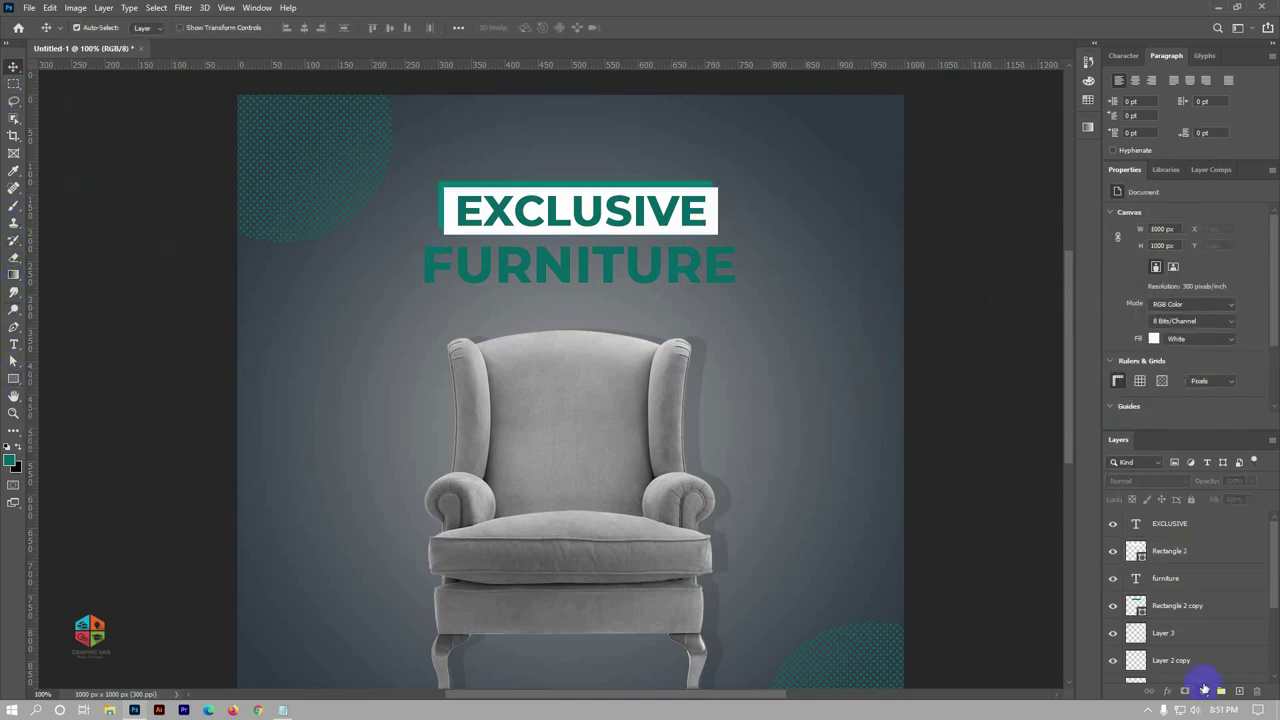
Draw a white bar behind FURNITURE, centre them vertically and nudge both down twice
click(12, 381)
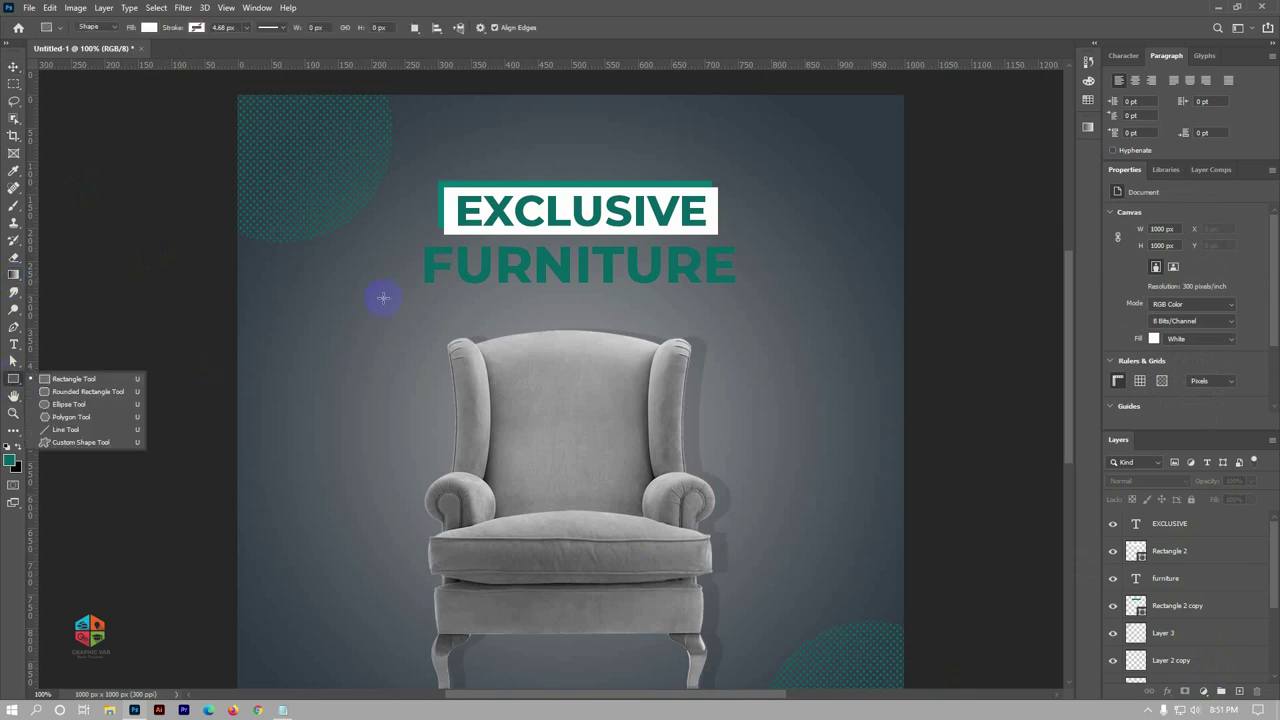
drag(461, 279, 746, 291)
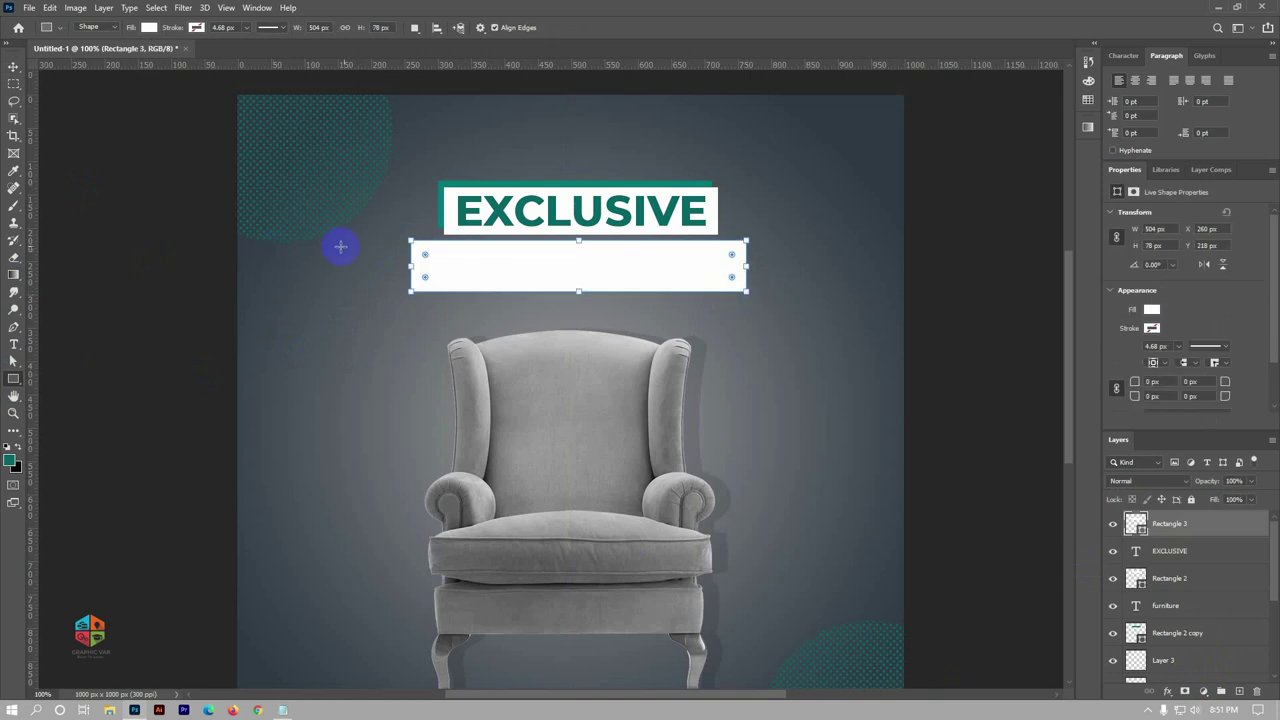
click(14, 67)
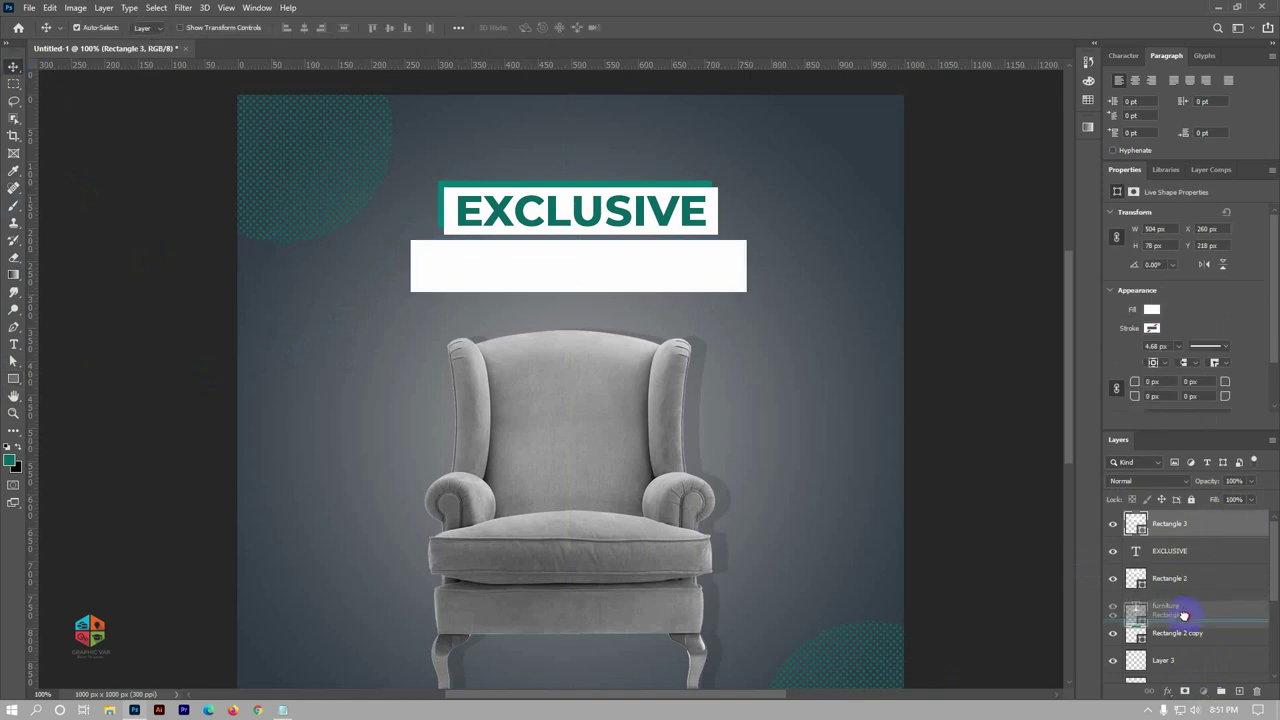
drag(1170, 524, 1200, 618)
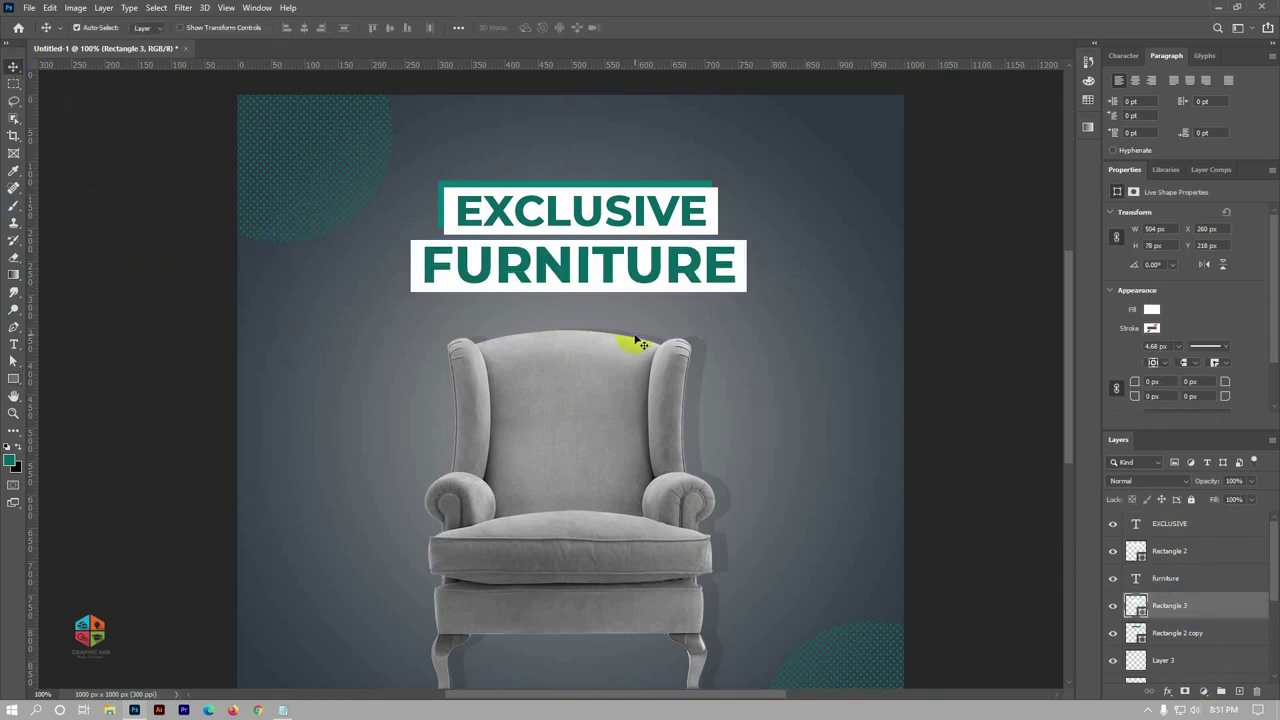
shift+click(610, 259)
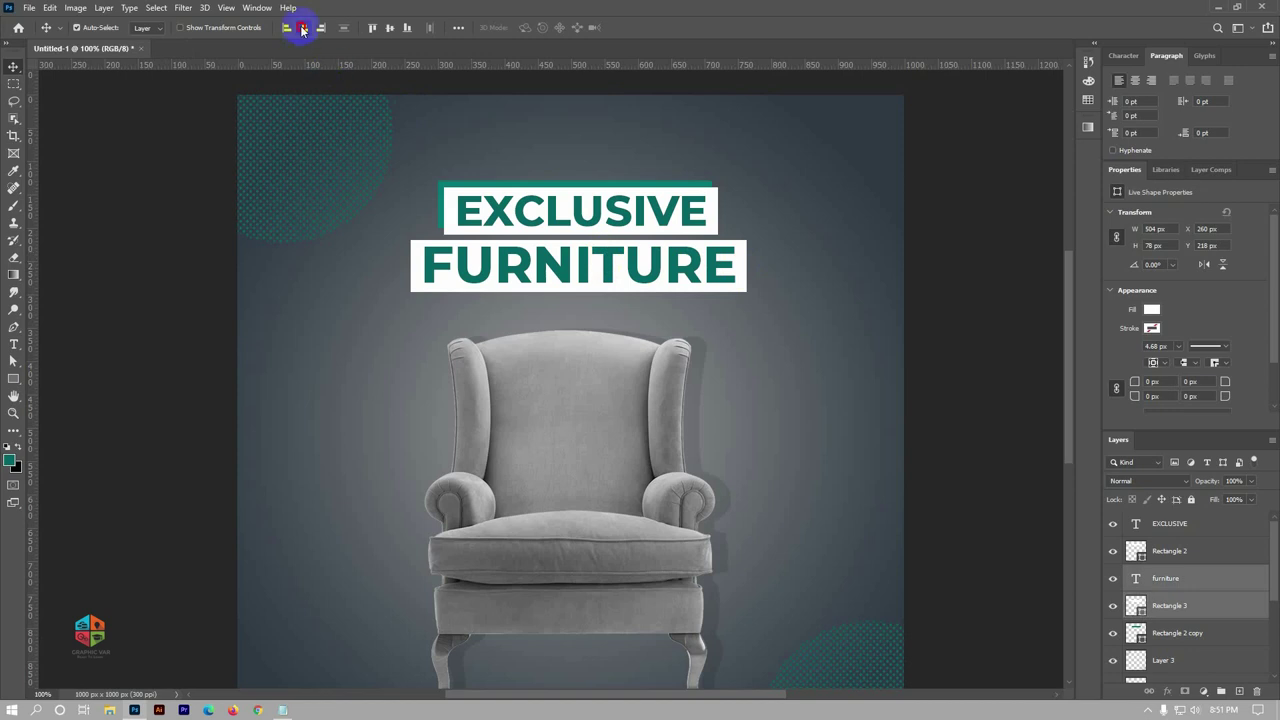
click(389, 28)
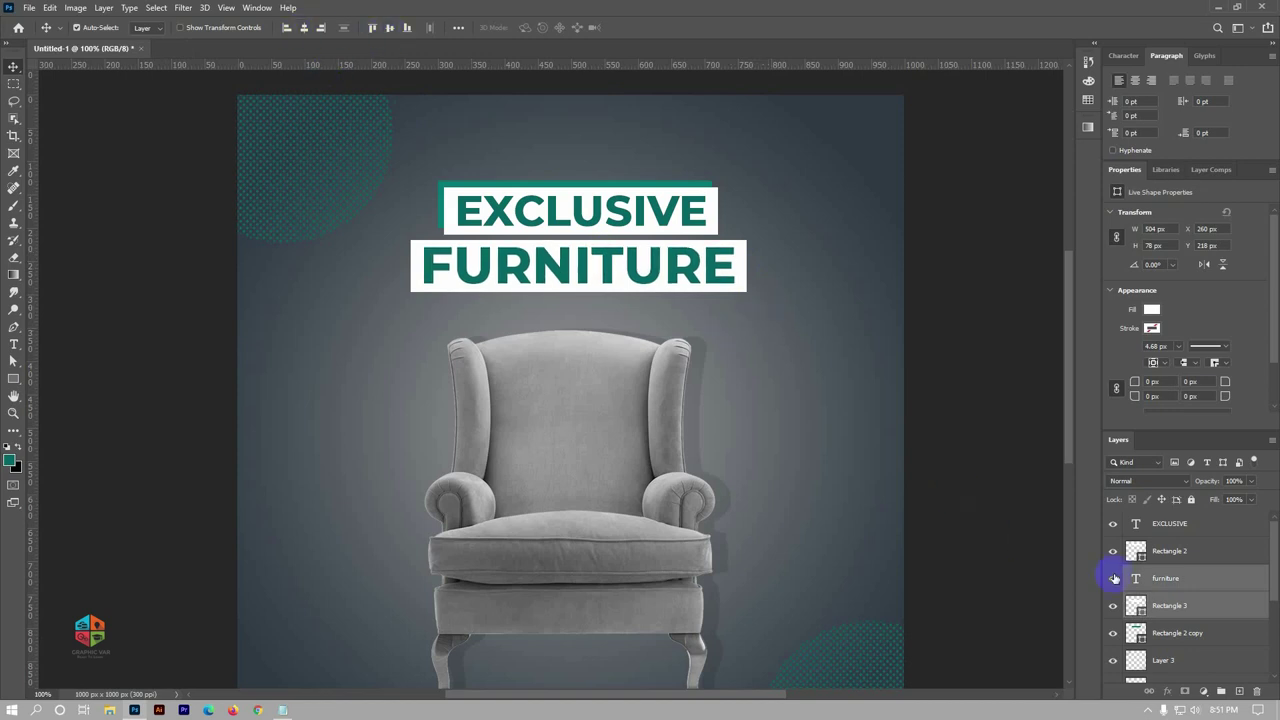
key(Down)
key(Down)
key(Down)
key(Down)
key(Down)
key(Down)
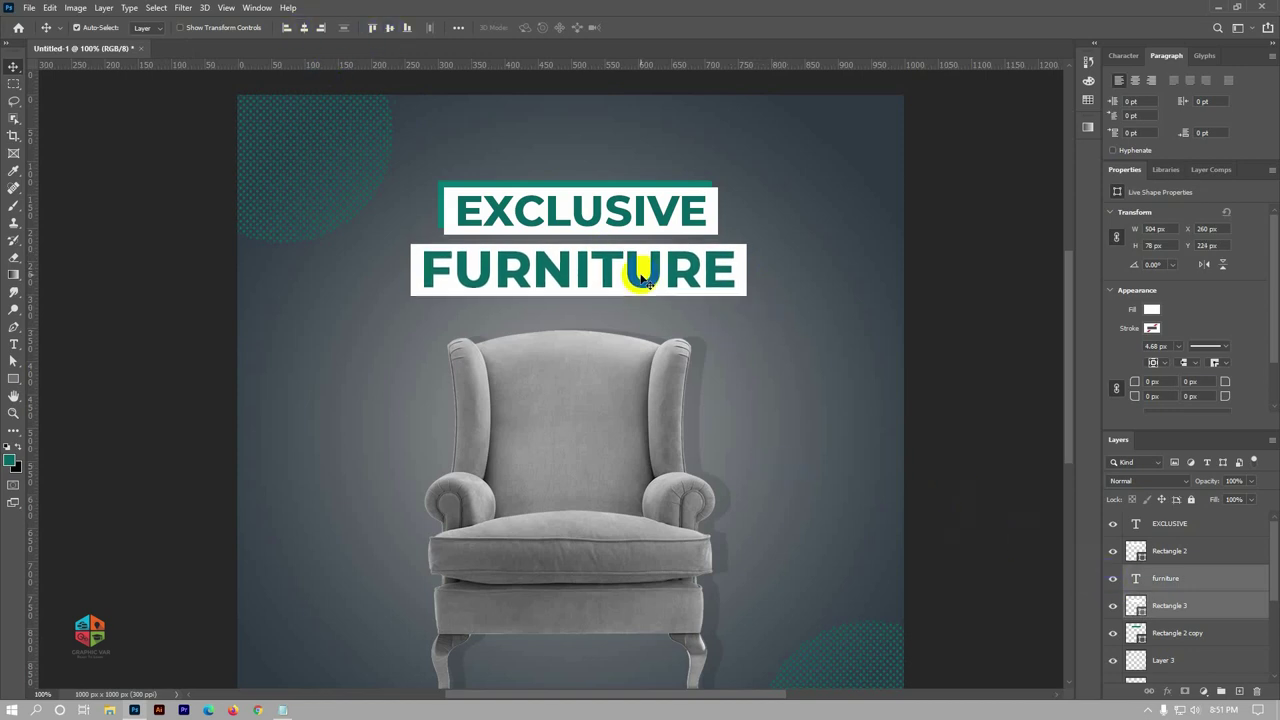
key(Down)
key(Down)
key(Down)
key(Down)
key(Down)
key(Down)
key(Down)
key(Down)
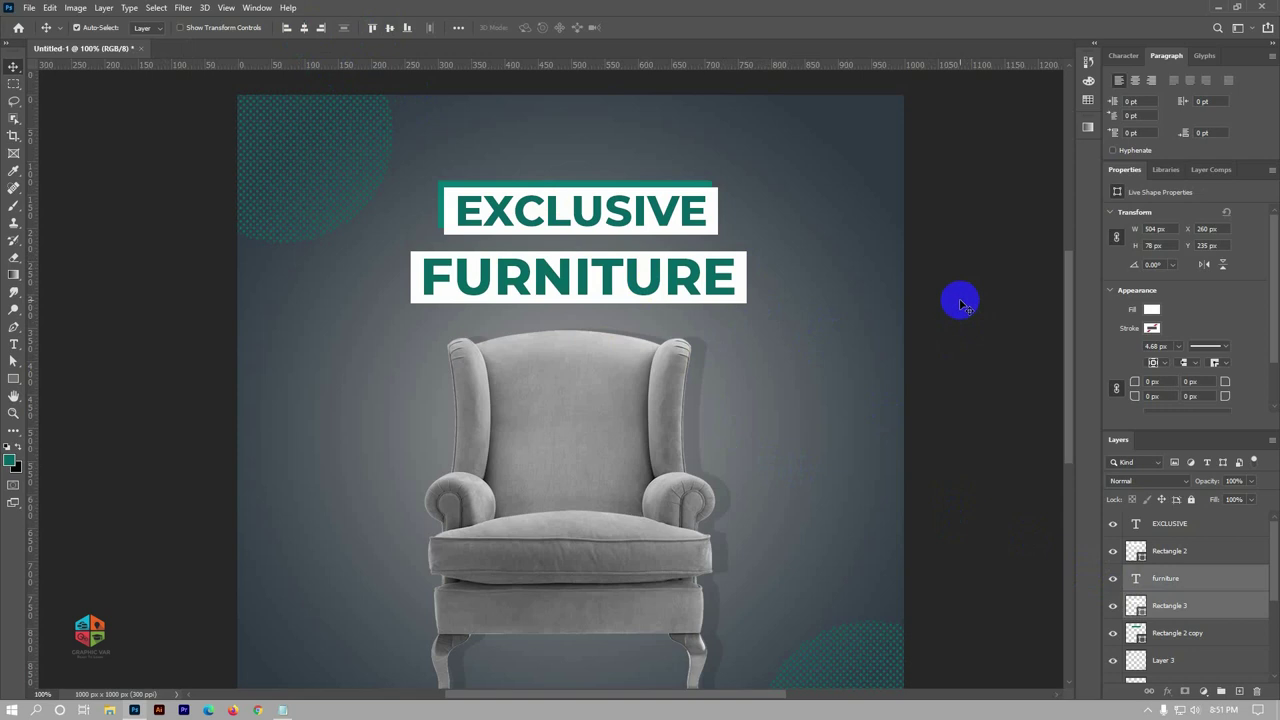
click(743, 272)
click(743, 272)
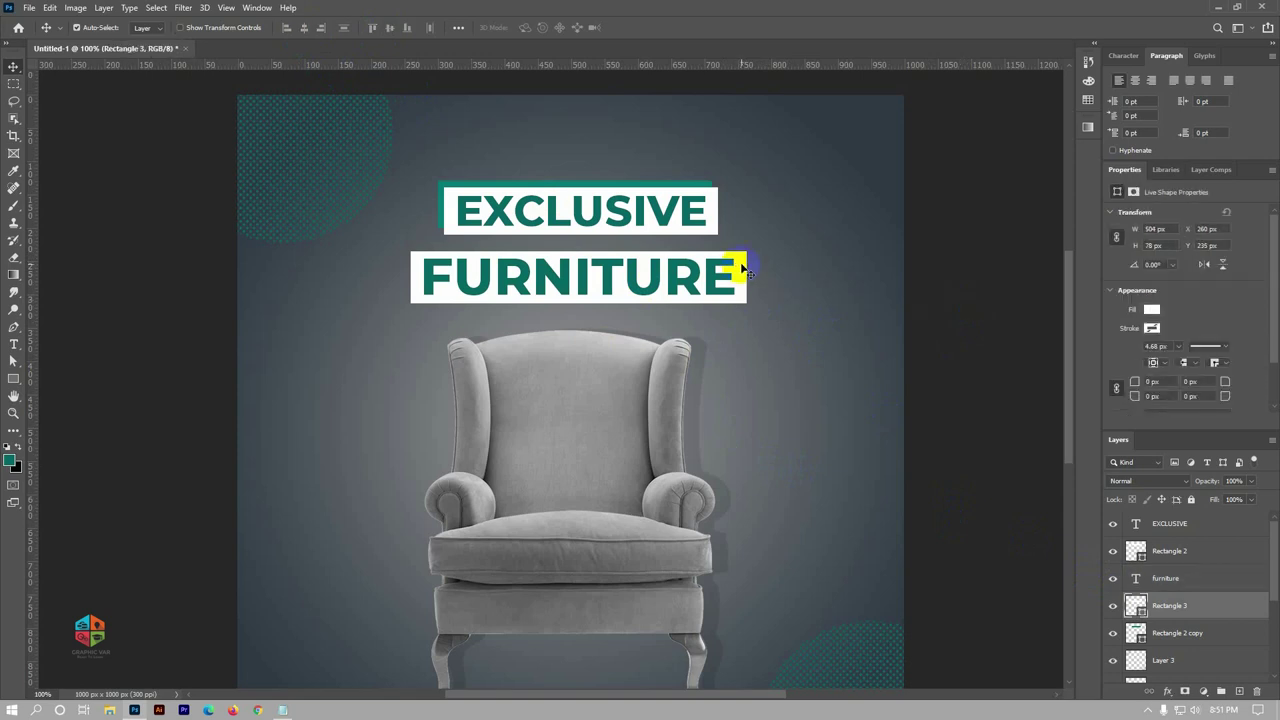
Duplicate the FURNITURE bar as an offset teal backing, then select FURNITURE with its white bar
drag(743, 272, 748, 282)
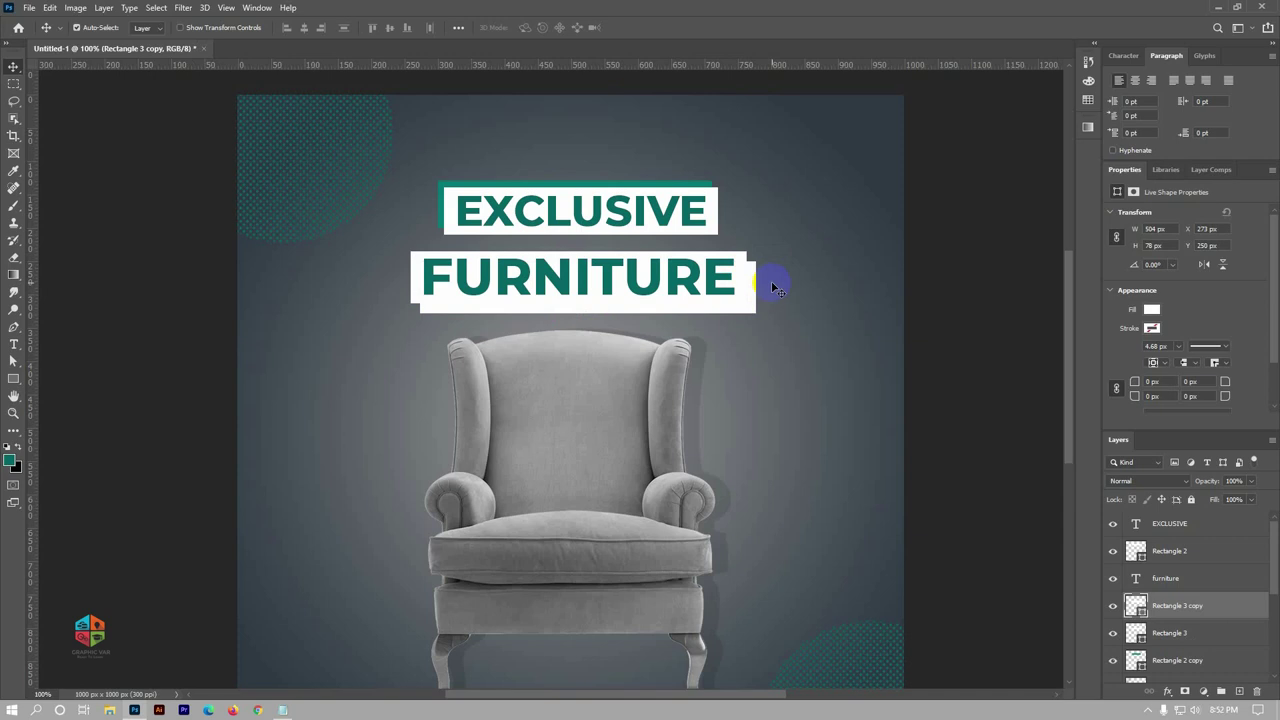
key(Up)
key(Up)
double_click(1135, 605)
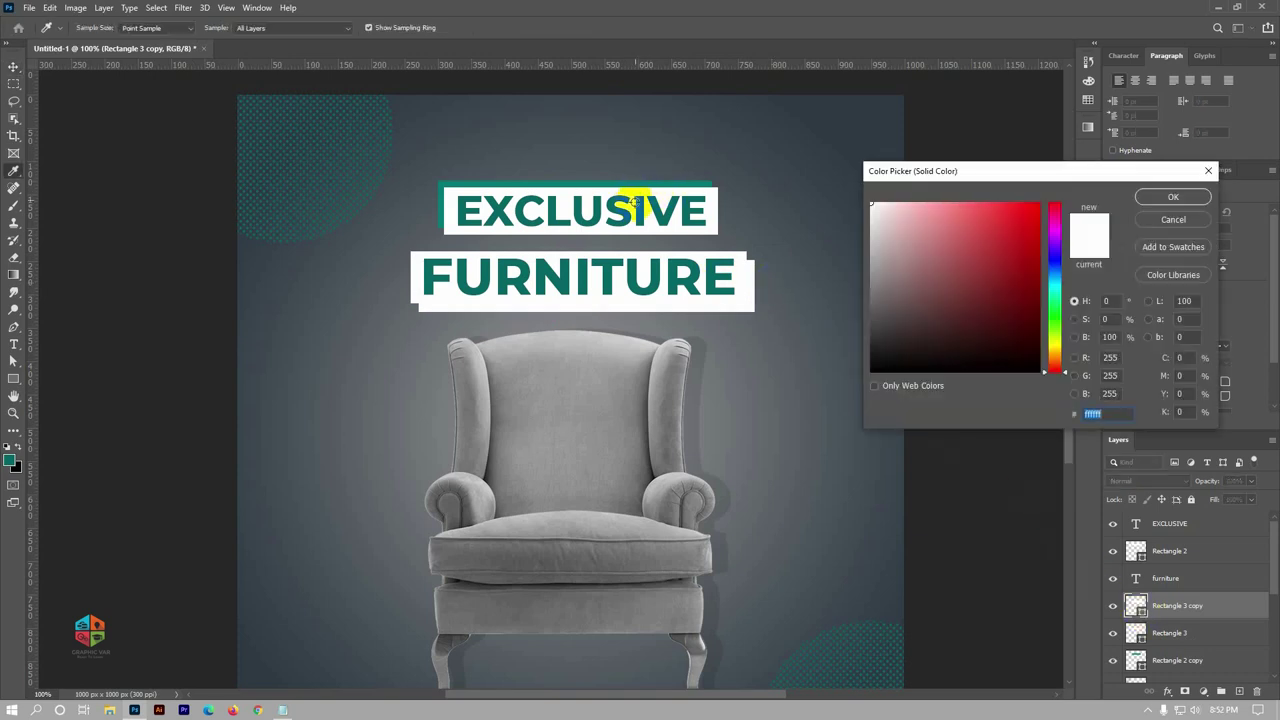
click(632, 200)
click(1145, 200)
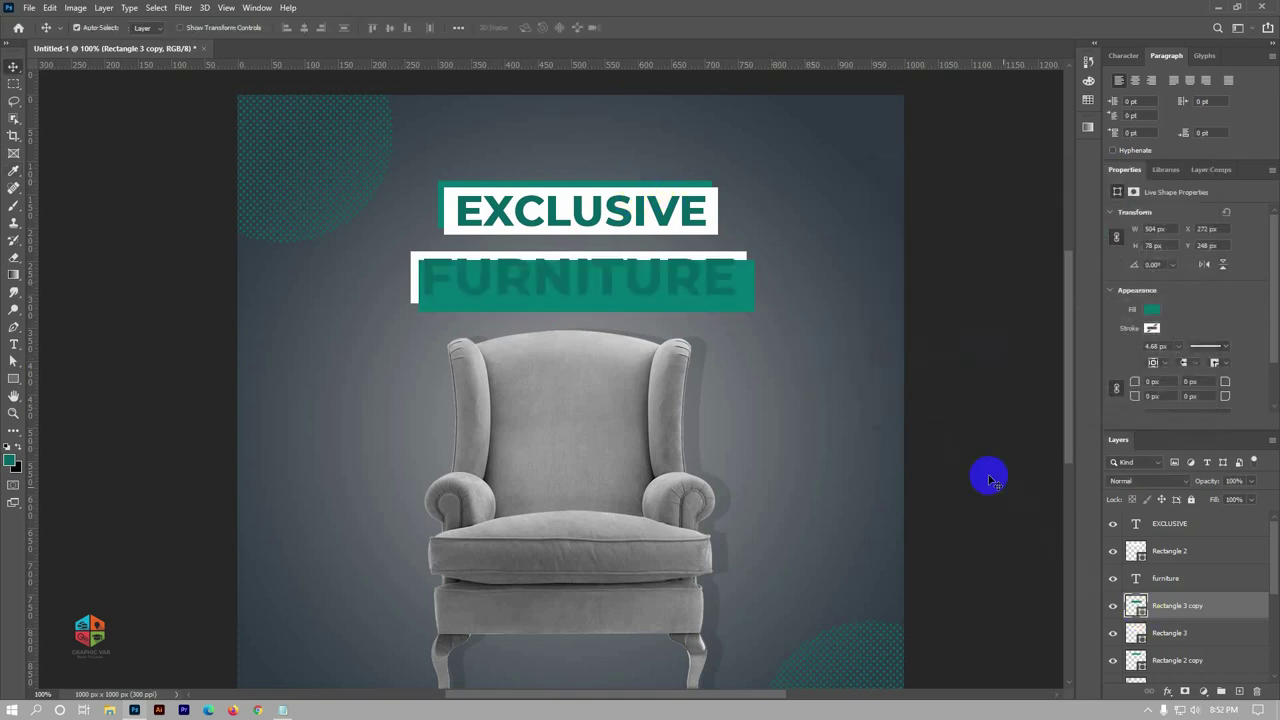
mouse_move(1186, 605)
mouse_down()
mouse_move(1172, 540)
mouse_move(1172, 645)
mouse_up()
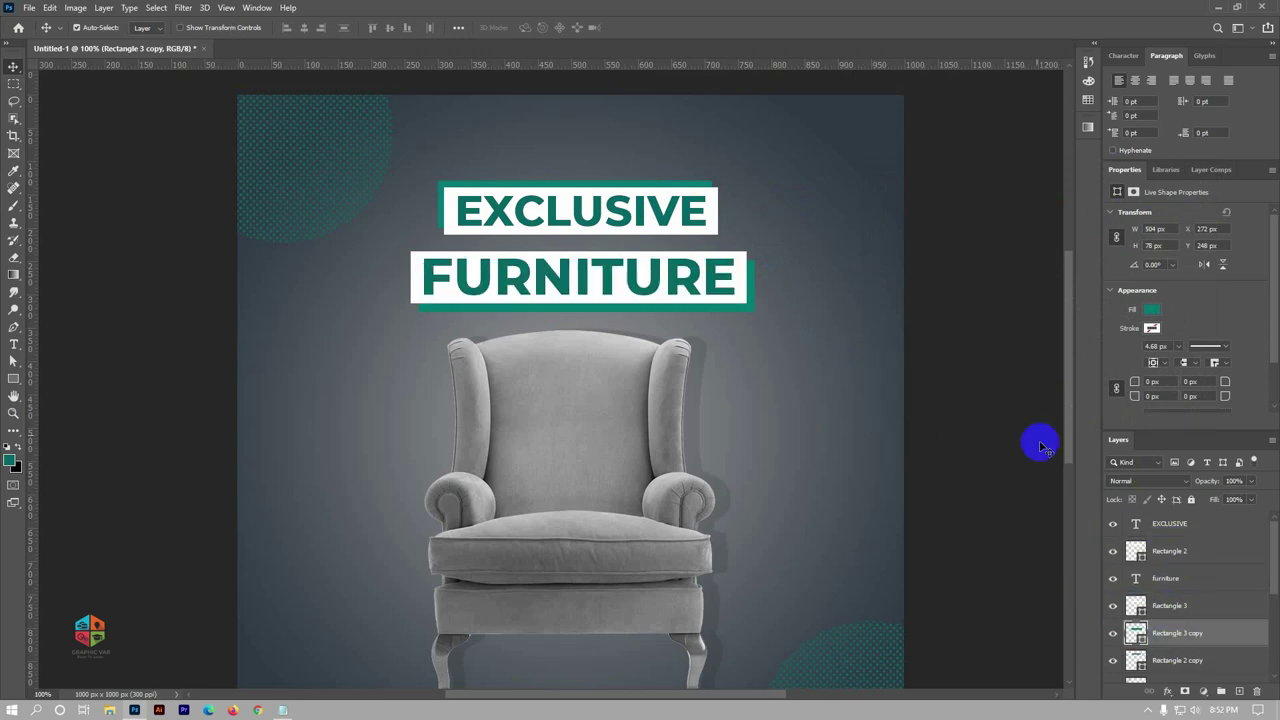
click(950, 314)
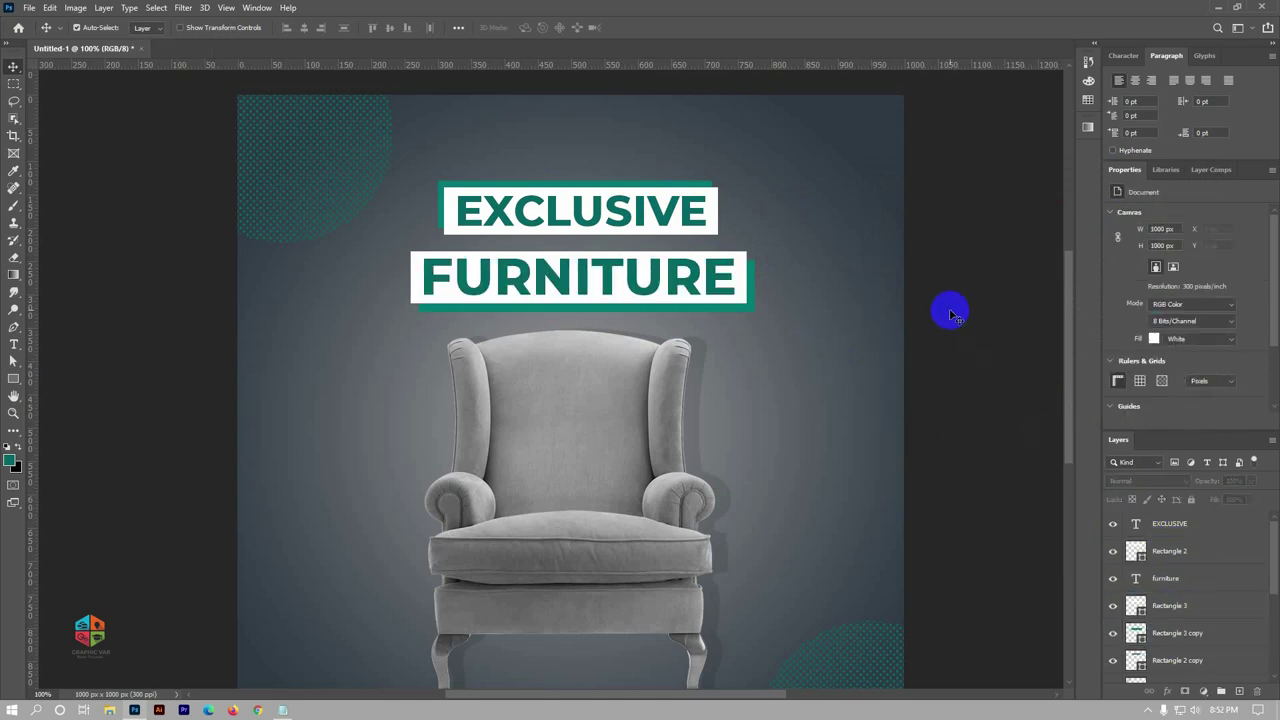
click(623, 277)
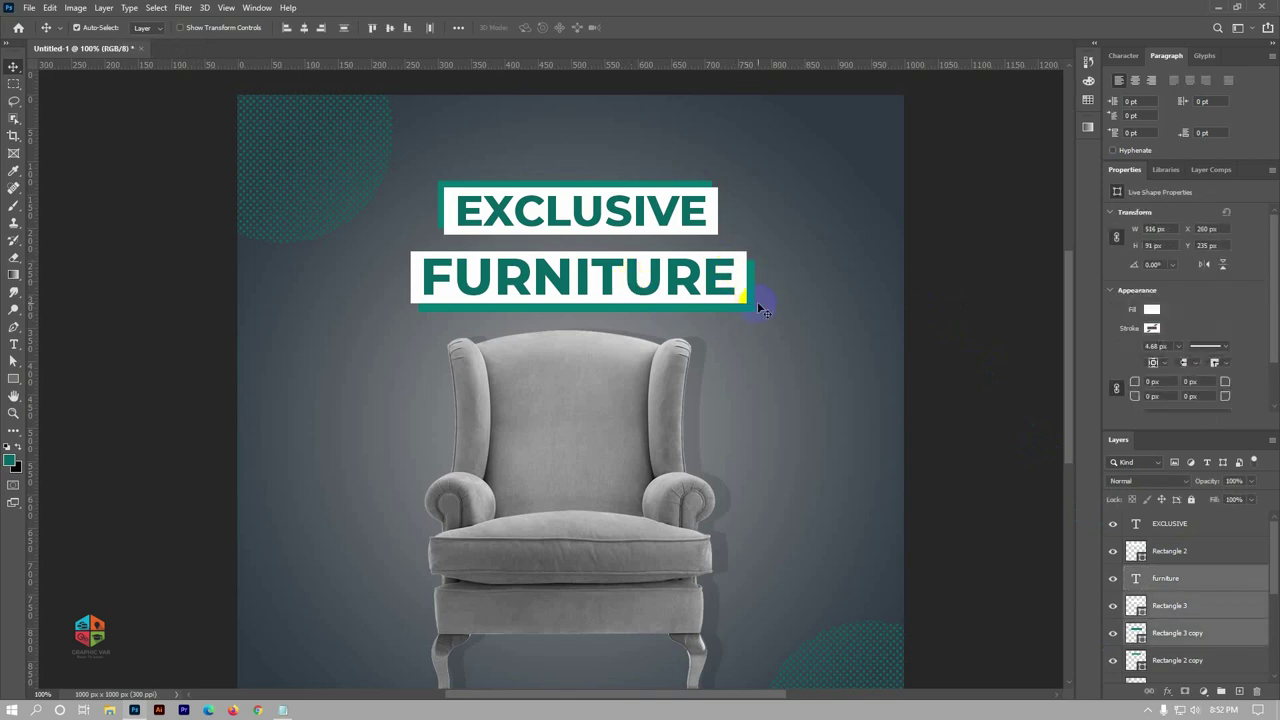
shift+click(1174, 594)
Group FURNITURE with its boxes as Group 1 and link those layers
key(ctrl+g)
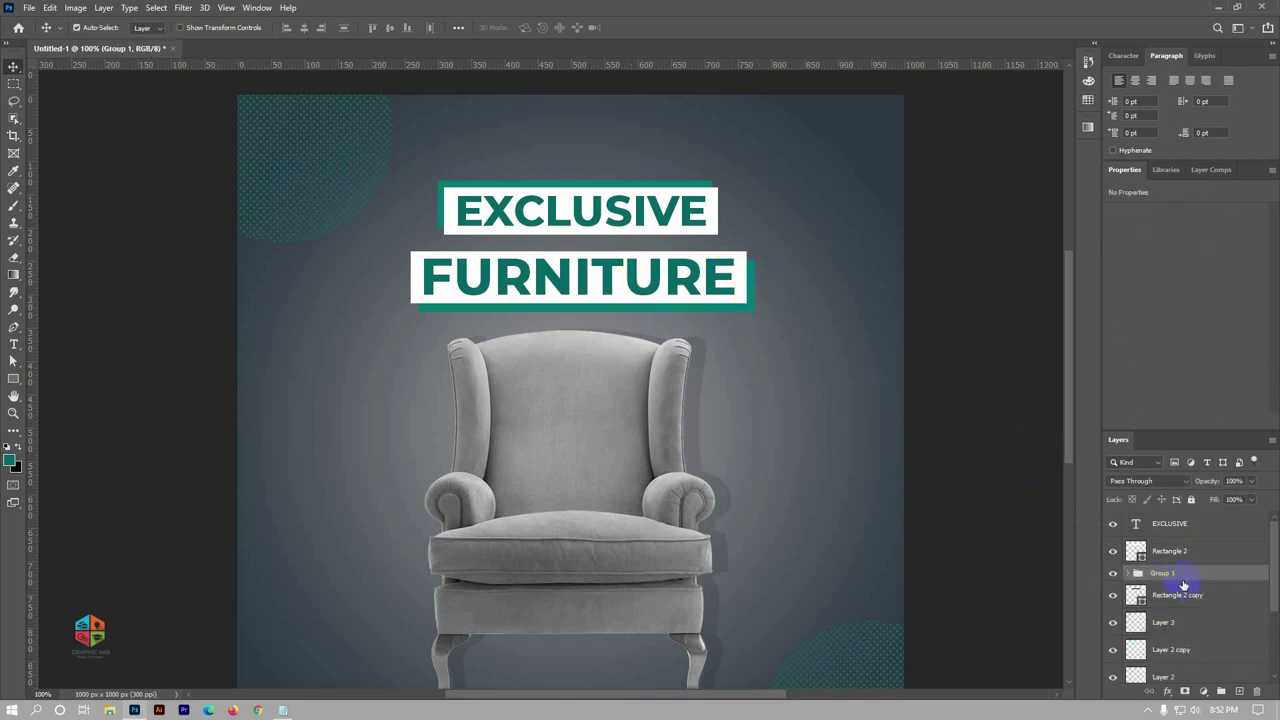
right_click(1182, 585)
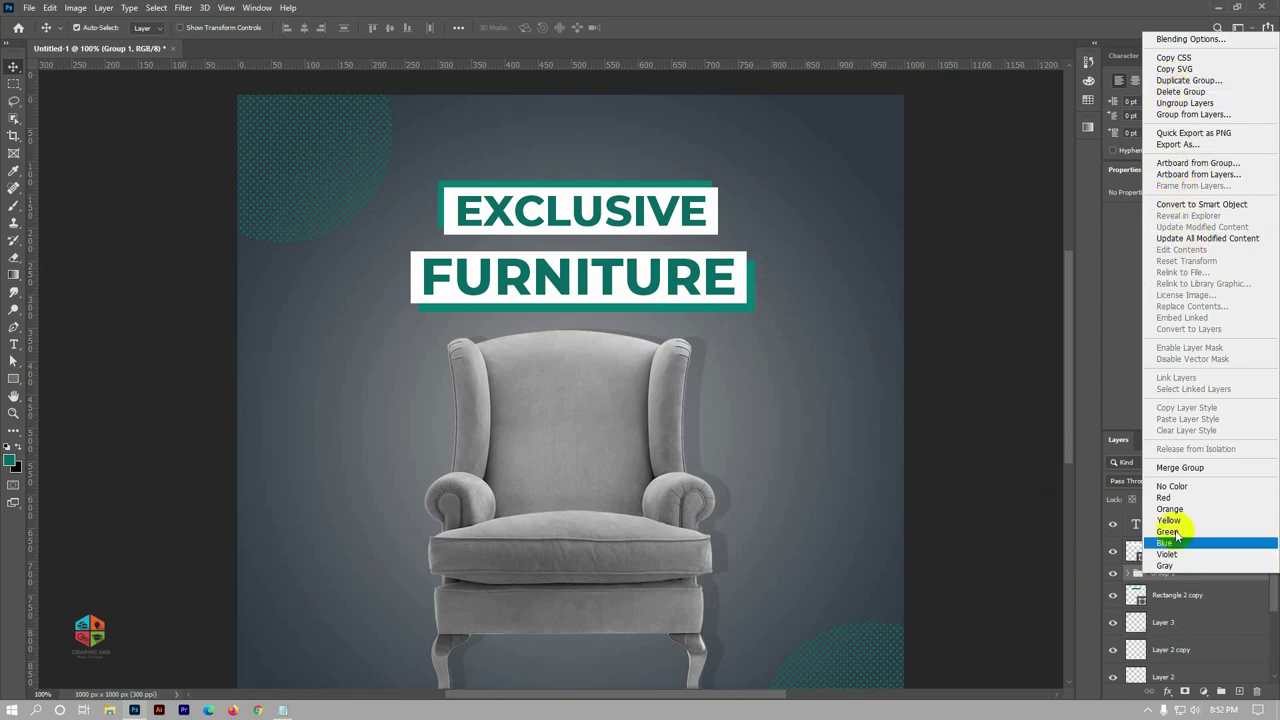
click(1166, 584)
click(1128, 573)
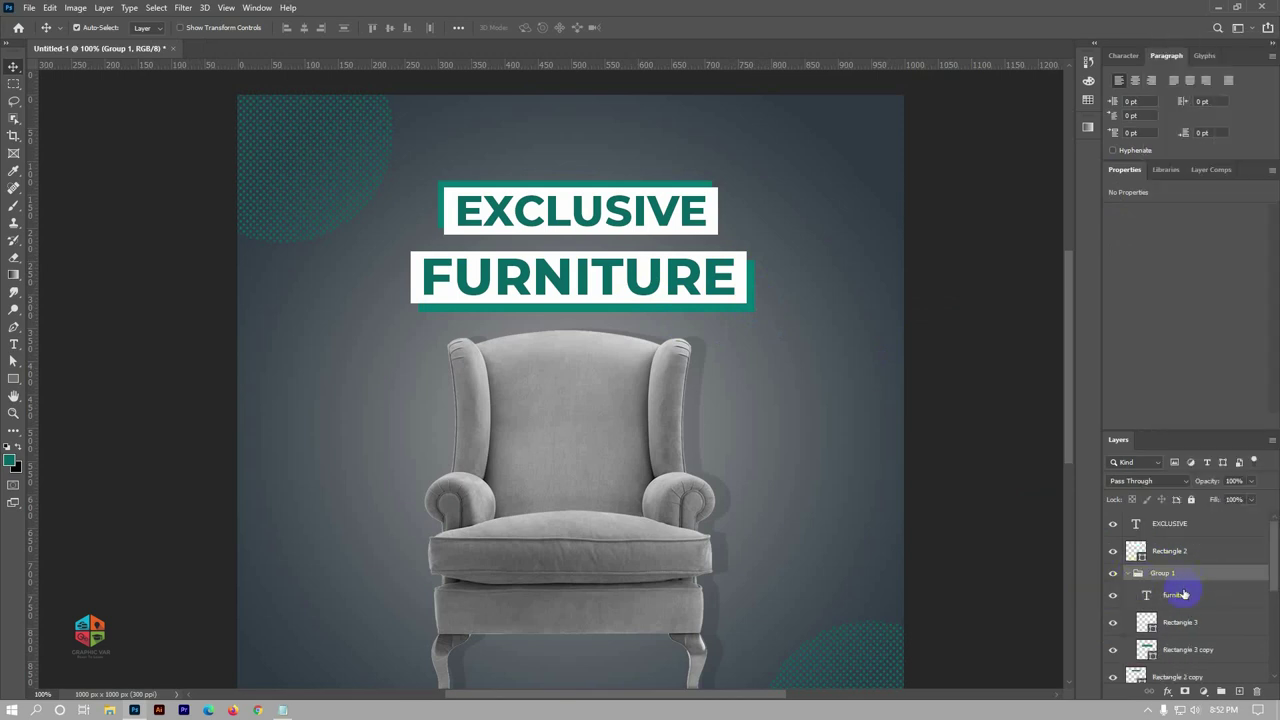
click(1200, 595)
shift+click(1215, 648)
right_click(1215, 648)
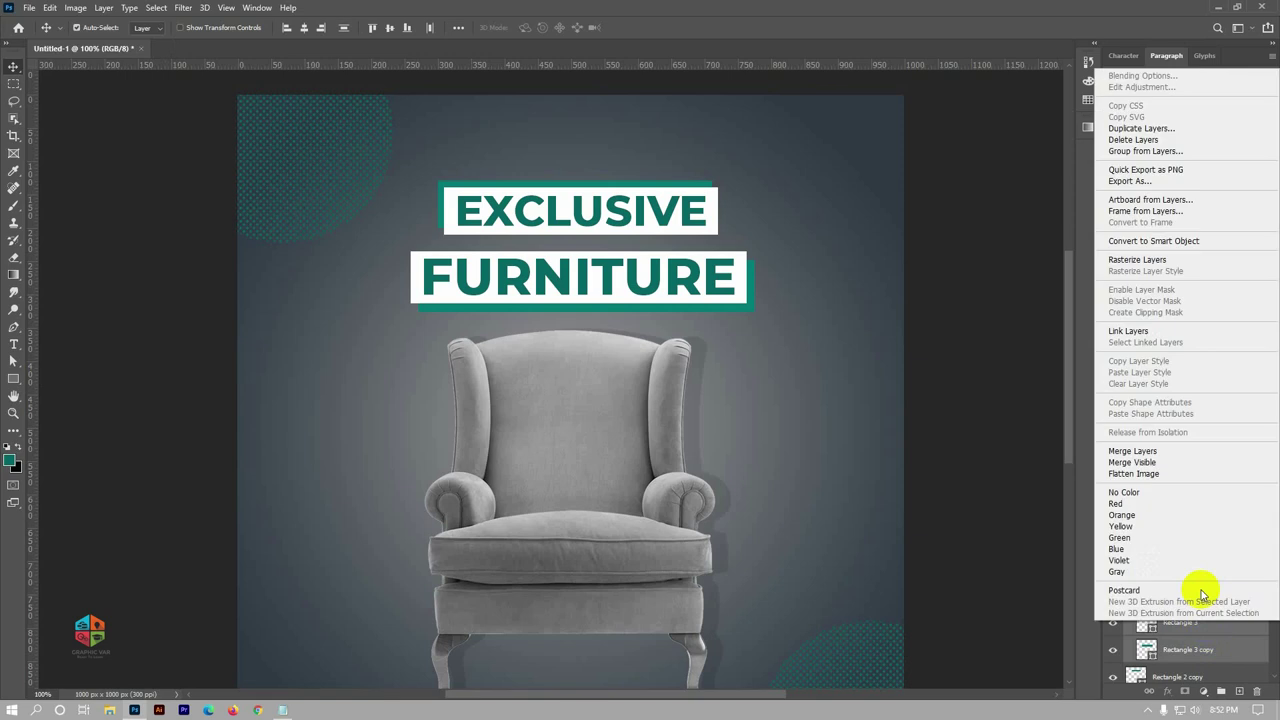
click(1120, 318)
click(953, 367)
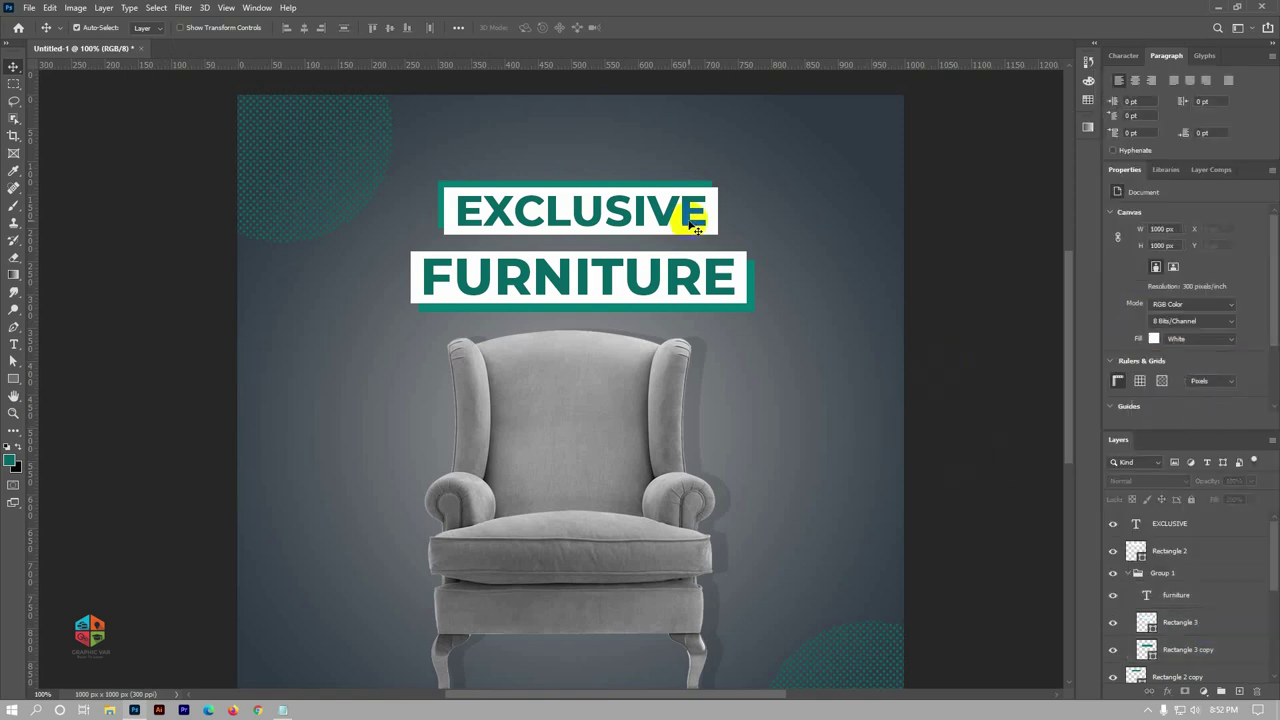
Link EXCLUSIVE with its white box and nudge the label down twice
click(694, 206)
shift+click(698, 193)
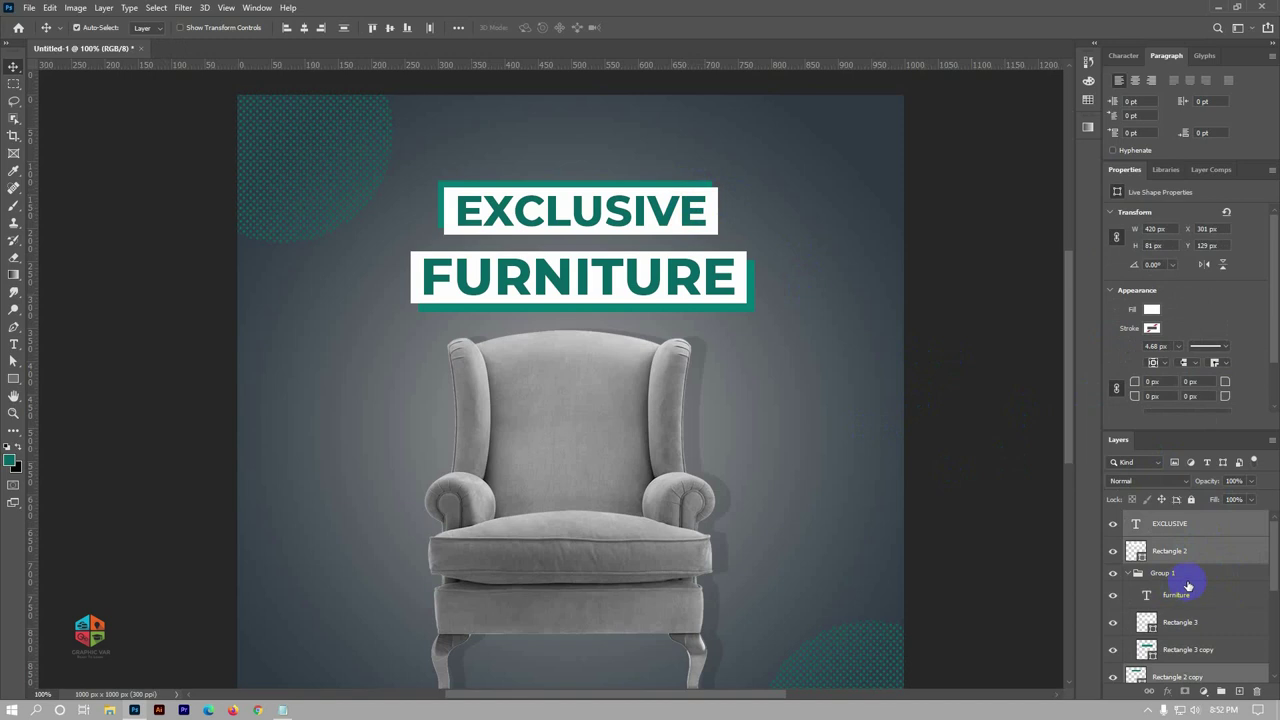
right_click(1183, 547)
click(1015, 406)
key(Down)
key(Down)
key(Down)
key(Down)
key(Down)
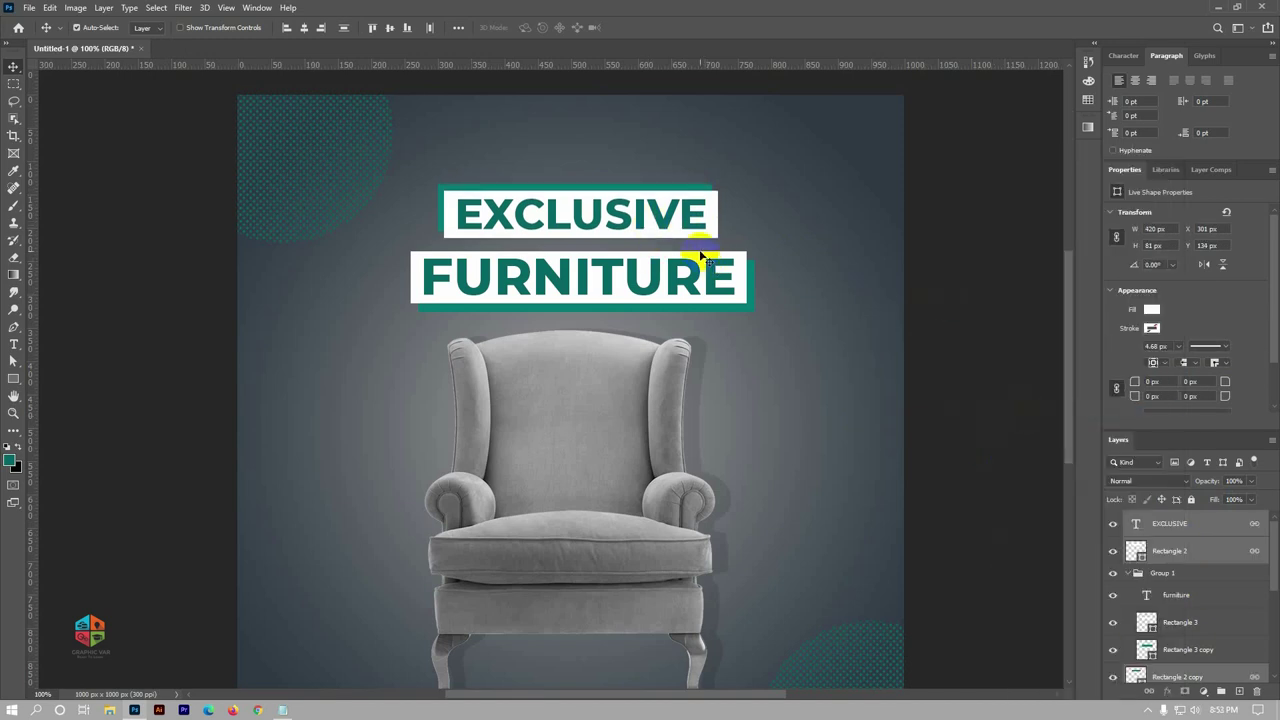
key(Down)
key(Down)
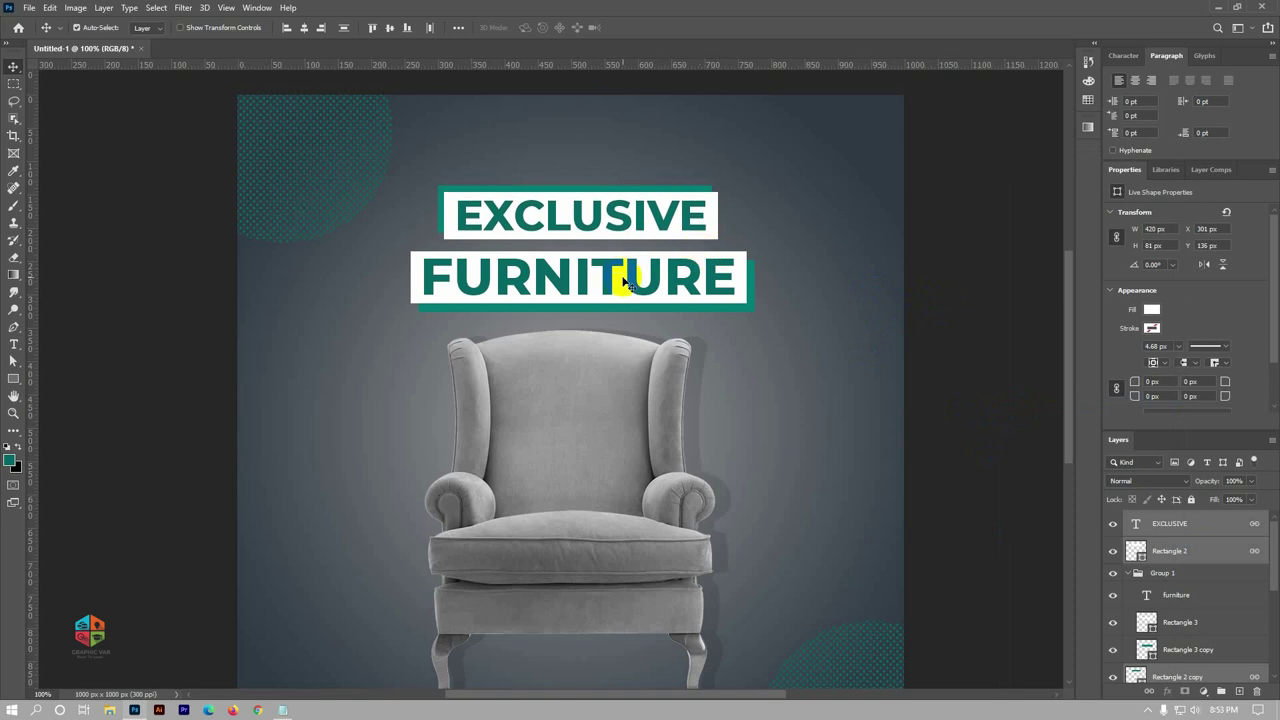
Add the FURNITURE text and Rectangle 3 layers to the selection and group everything
shift+click(612, 288)
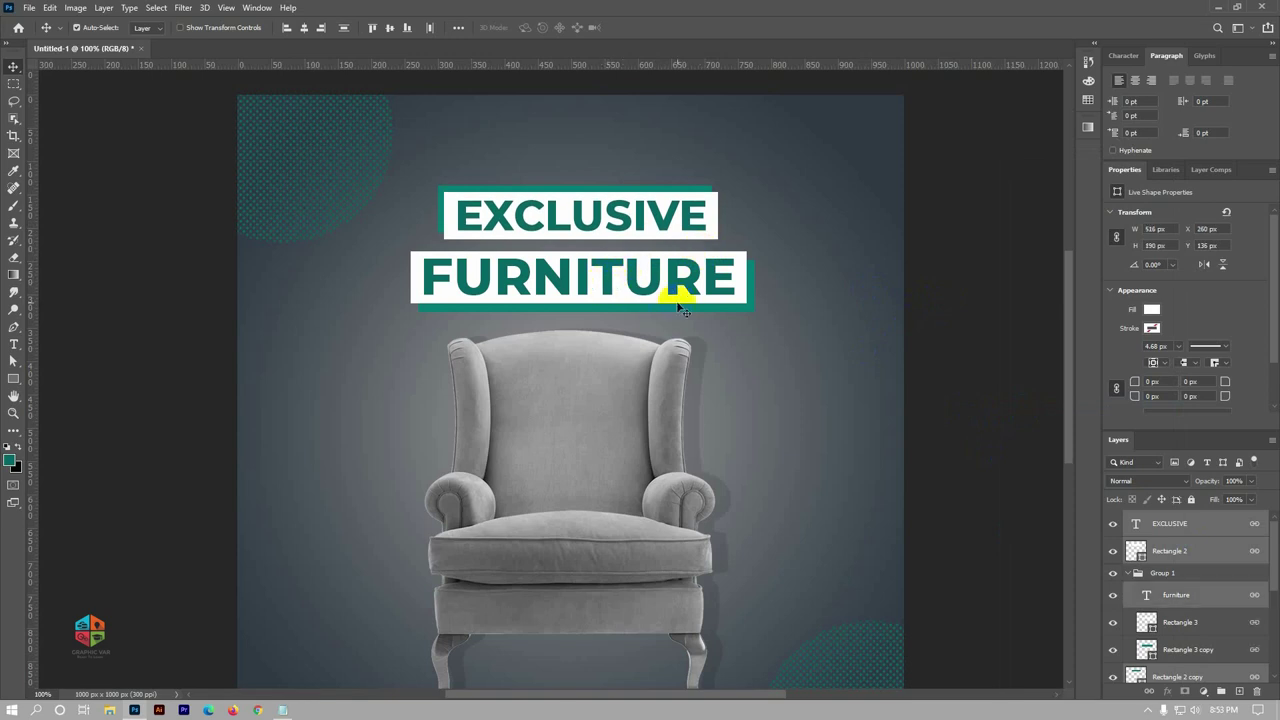
shift+click(739, 294)
shift+click(744, 309)
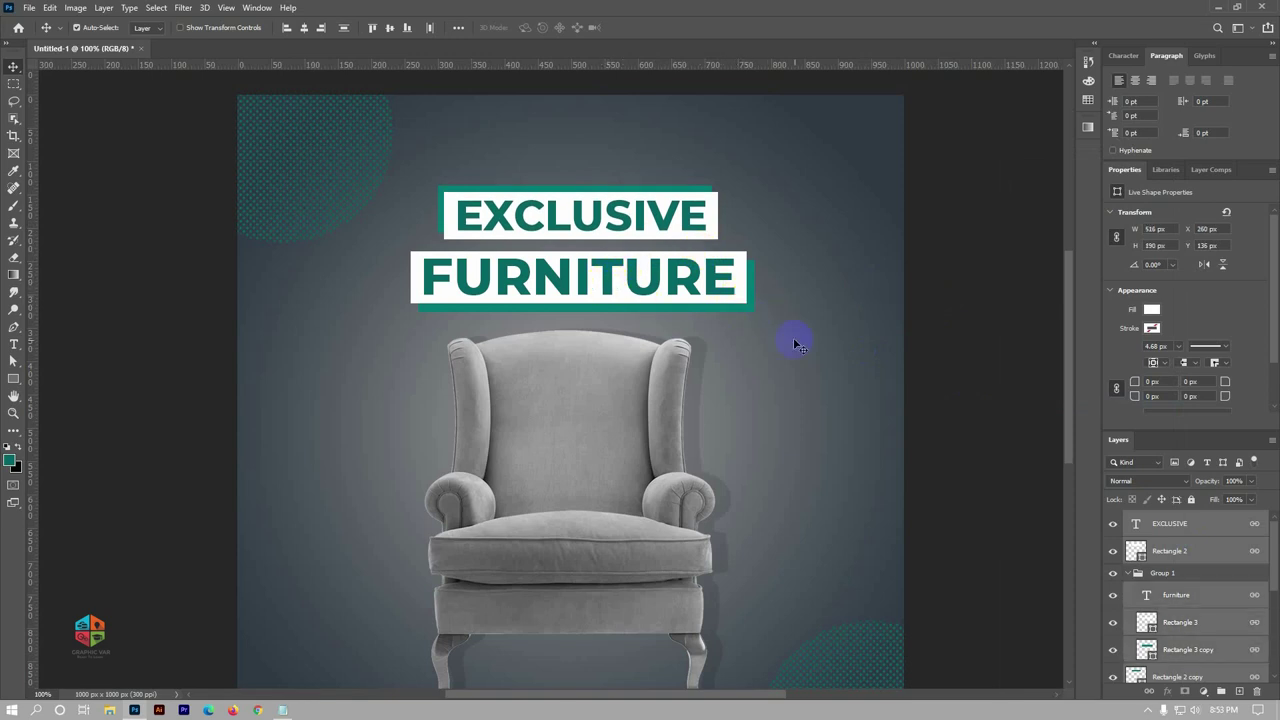
key(ctrl+g)
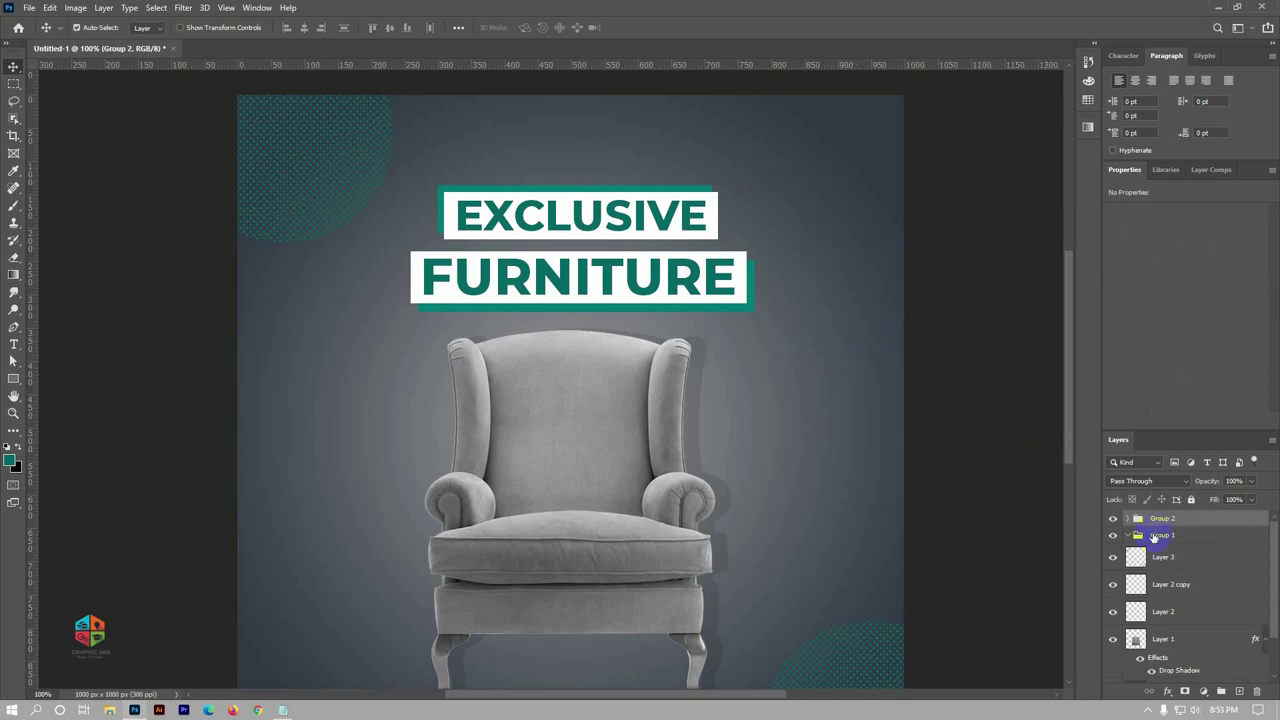
click(829, 391)
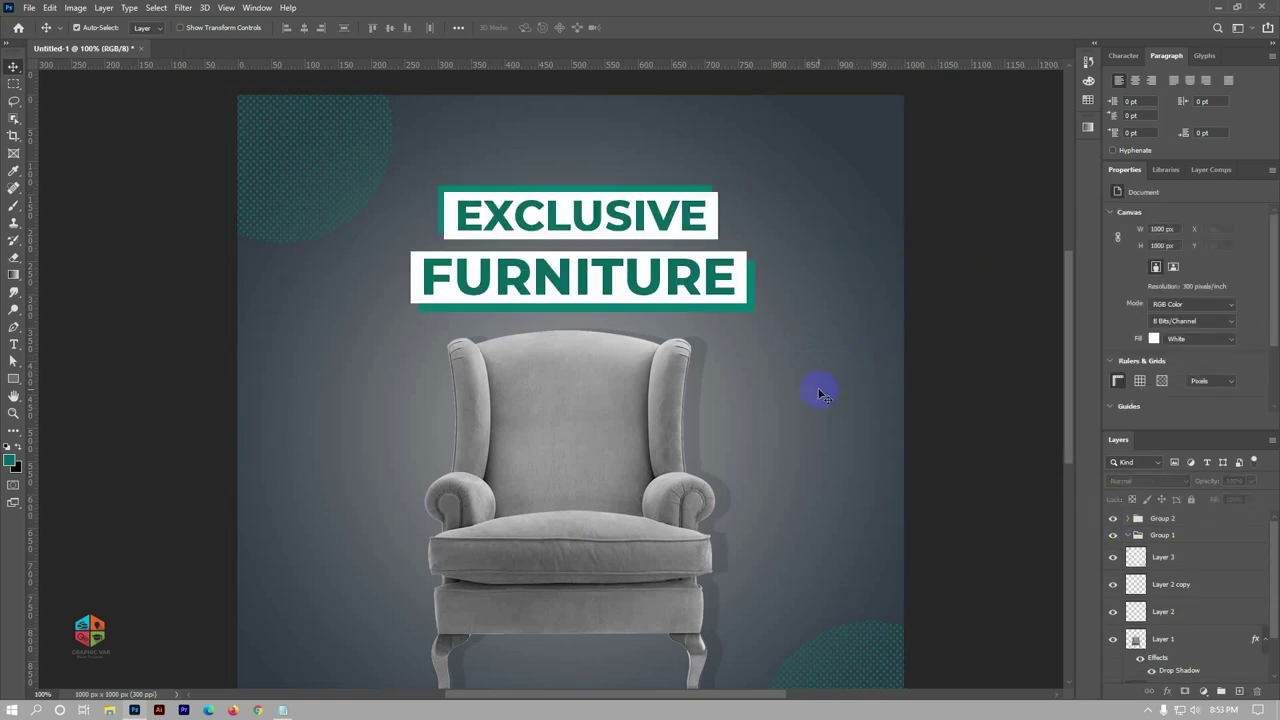
Draw a white 125 × 31 px rounded rectangle at the poster's lower left
key(ctrl+minus)
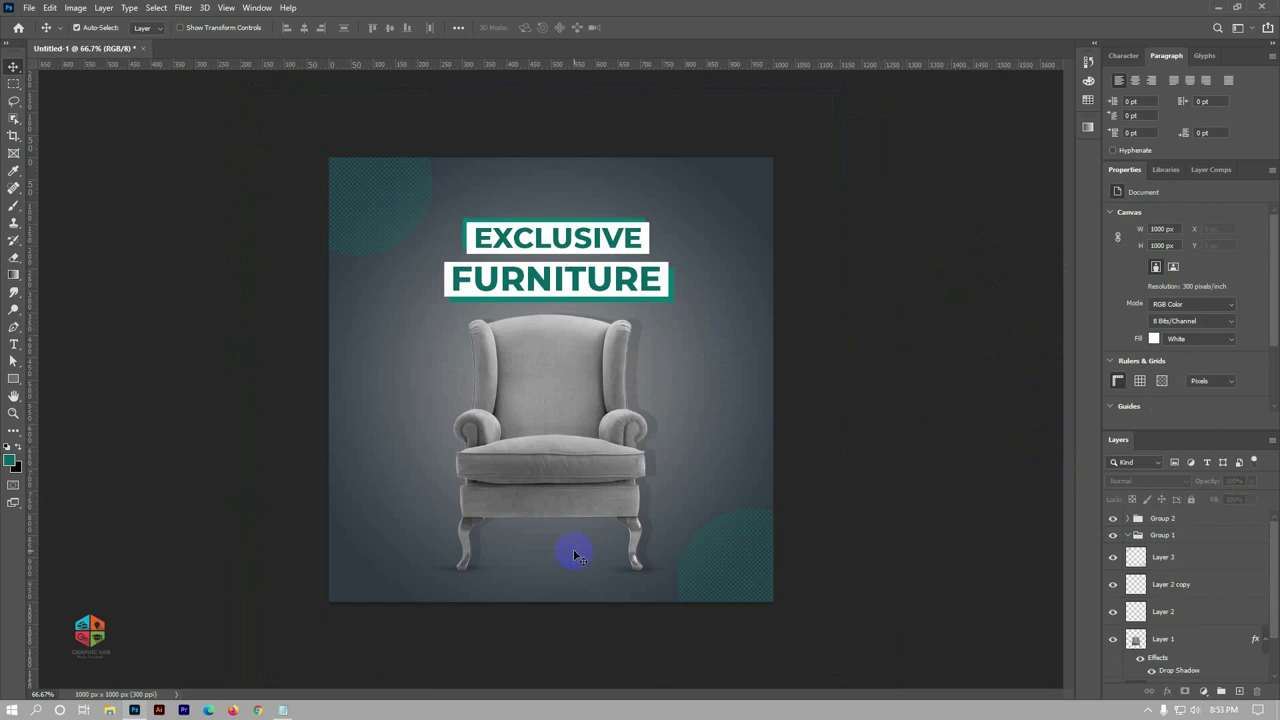
scroll(345, 601, up, 1)
scroll(365, 600, up, 1)
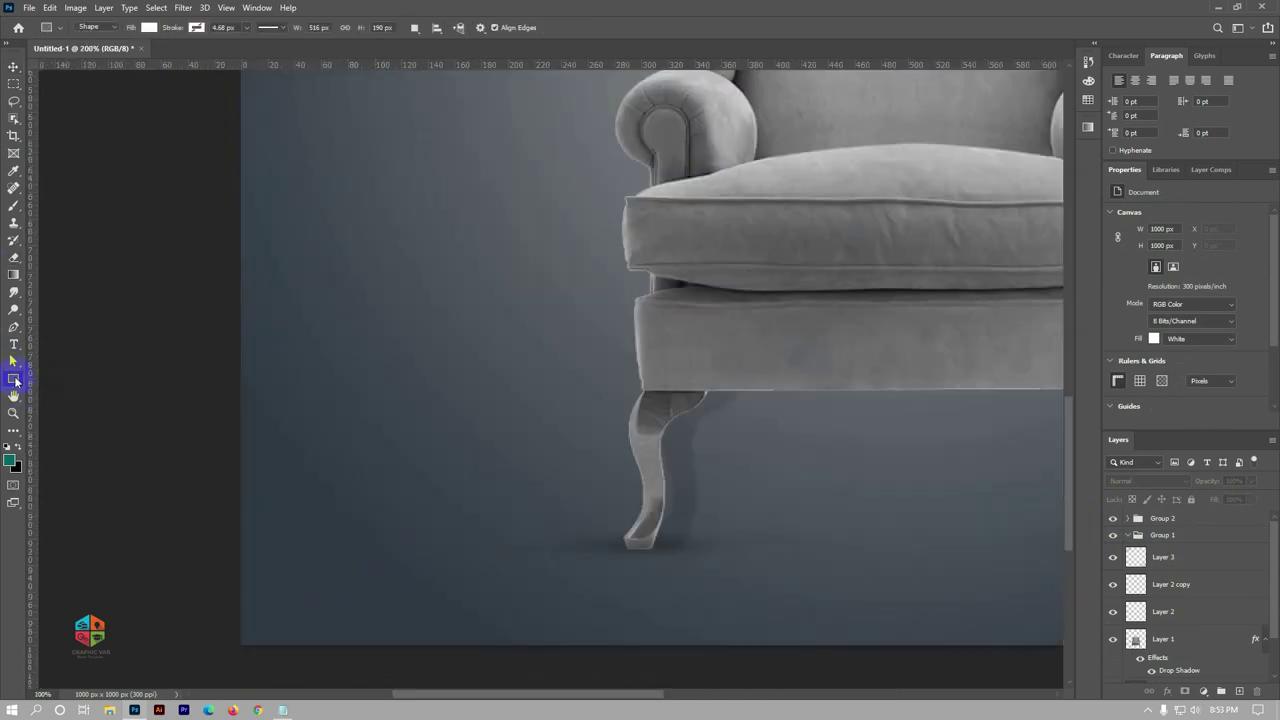
right_click(13, 378)
click(70, 391)
drag(294, 503, 459, 541)
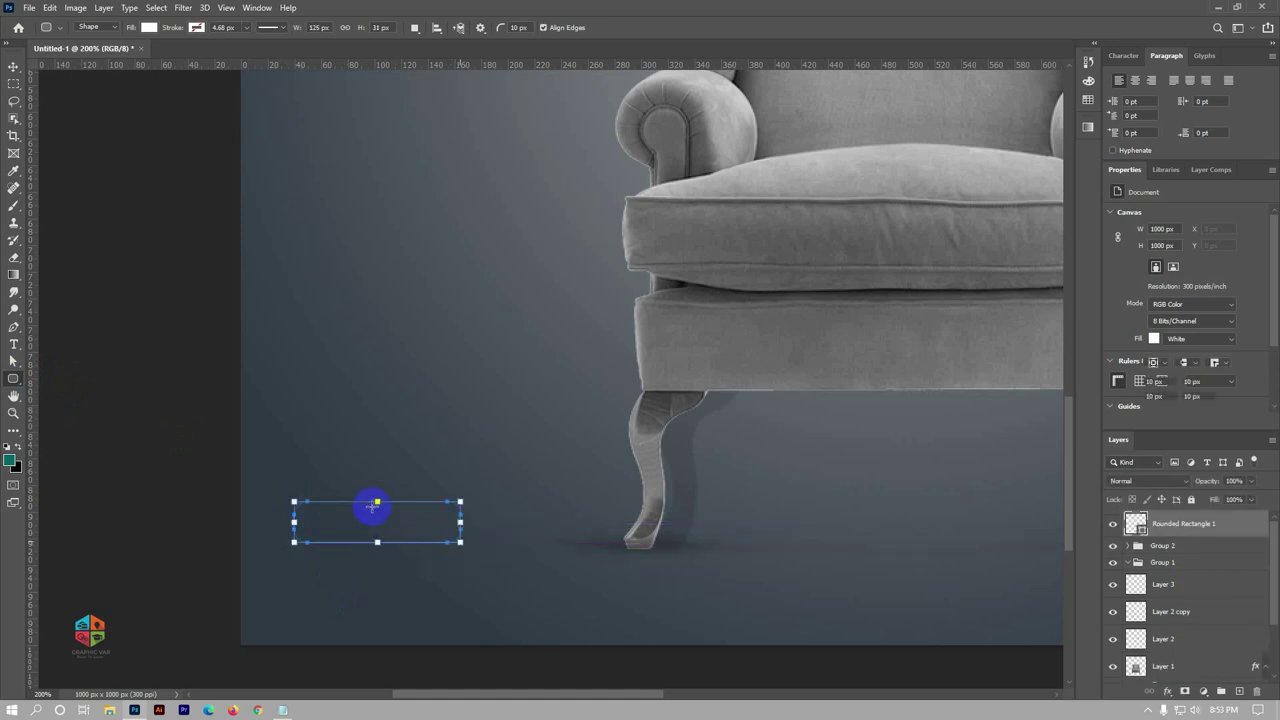
click(15, 70)
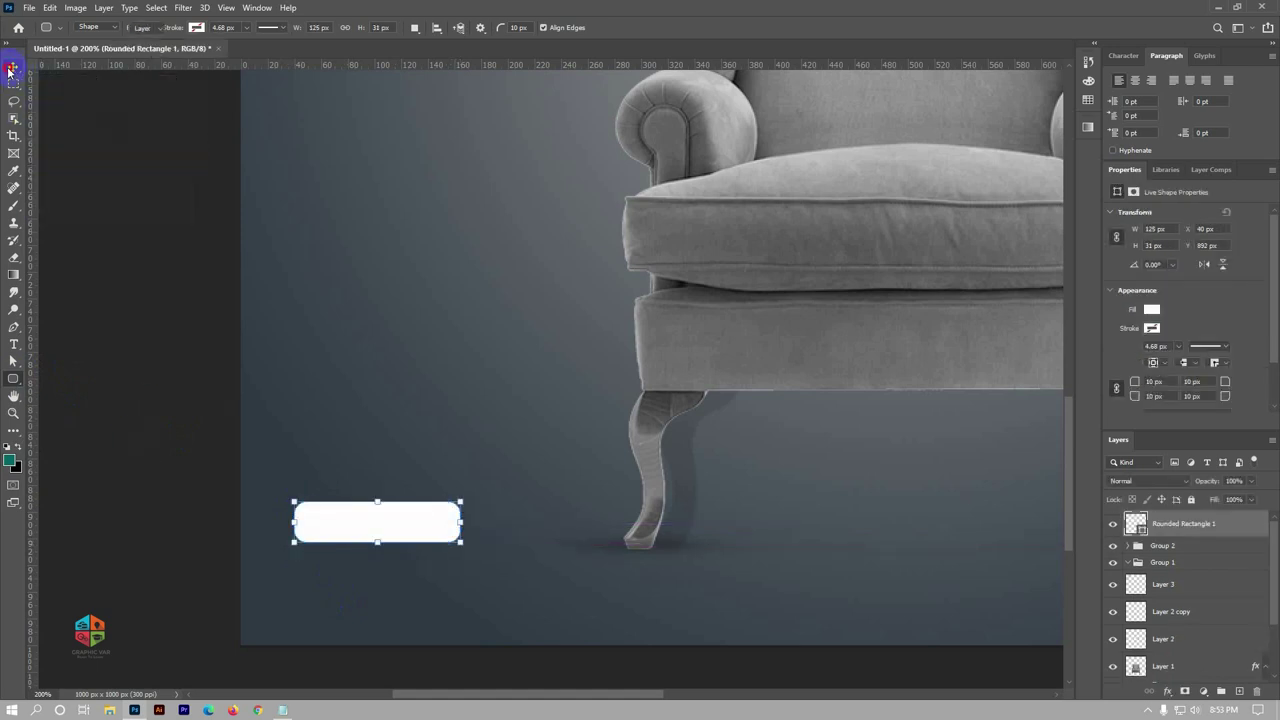
click(155, 437)
Paste 'Order Now' from the notes as 5 pt text on the rounded rectangle
click(281, 711)
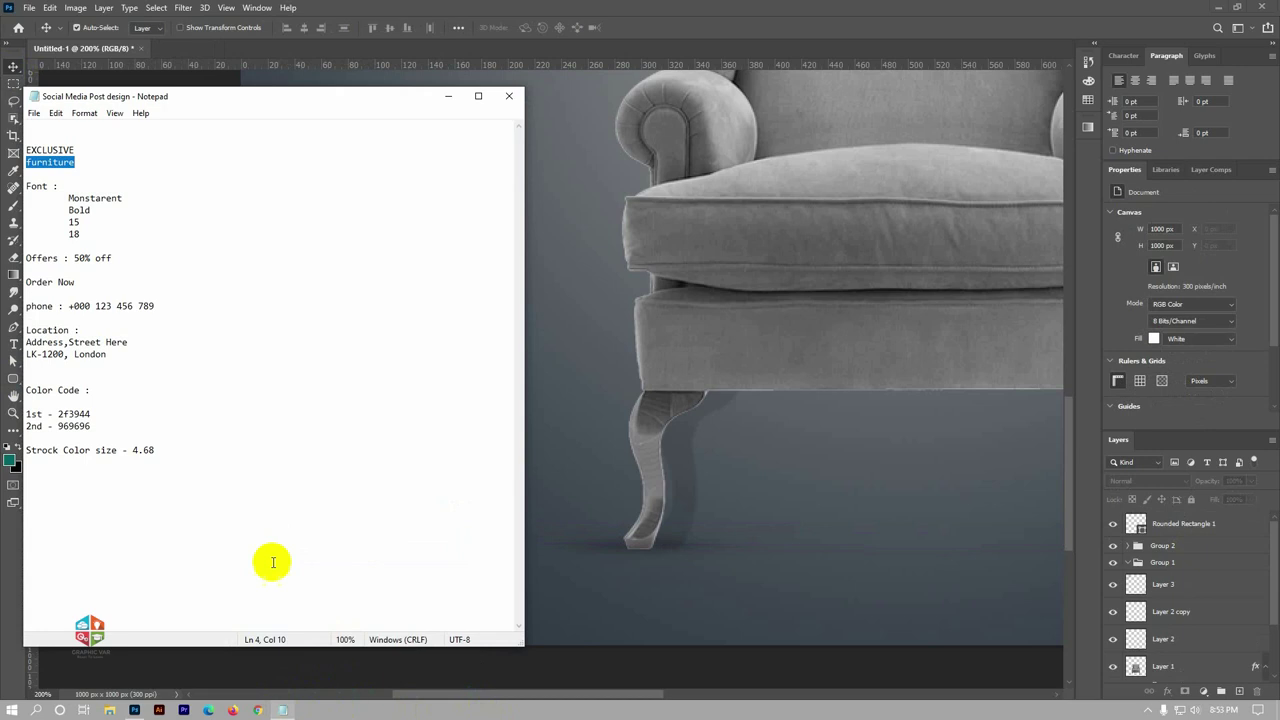
drag(29, 282, 91, 280)
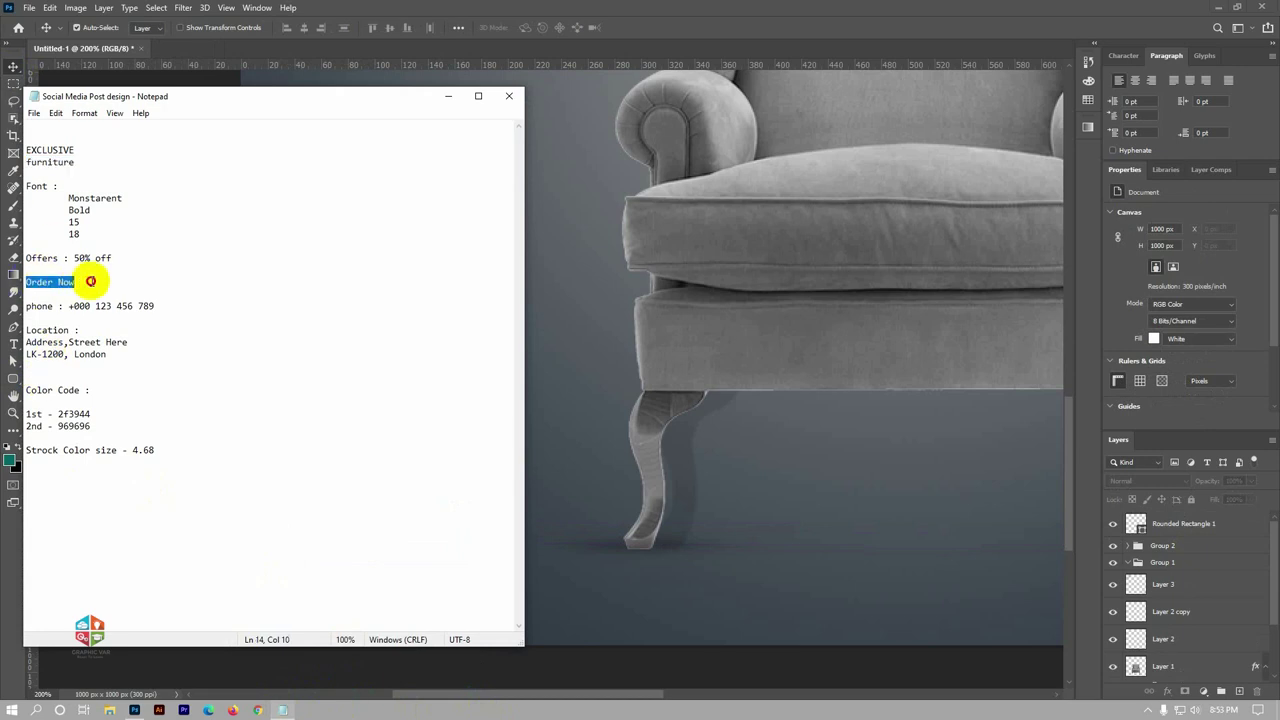
click(448, 96)
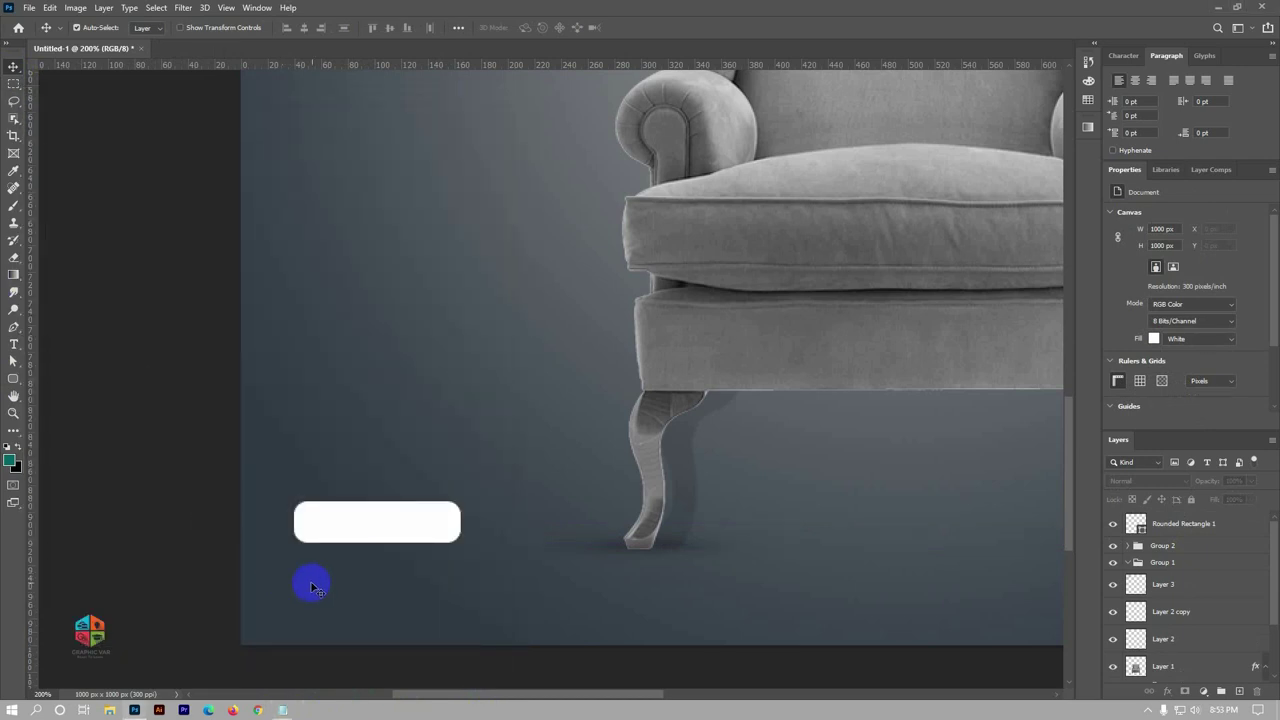
key(t)
click(337, 523)
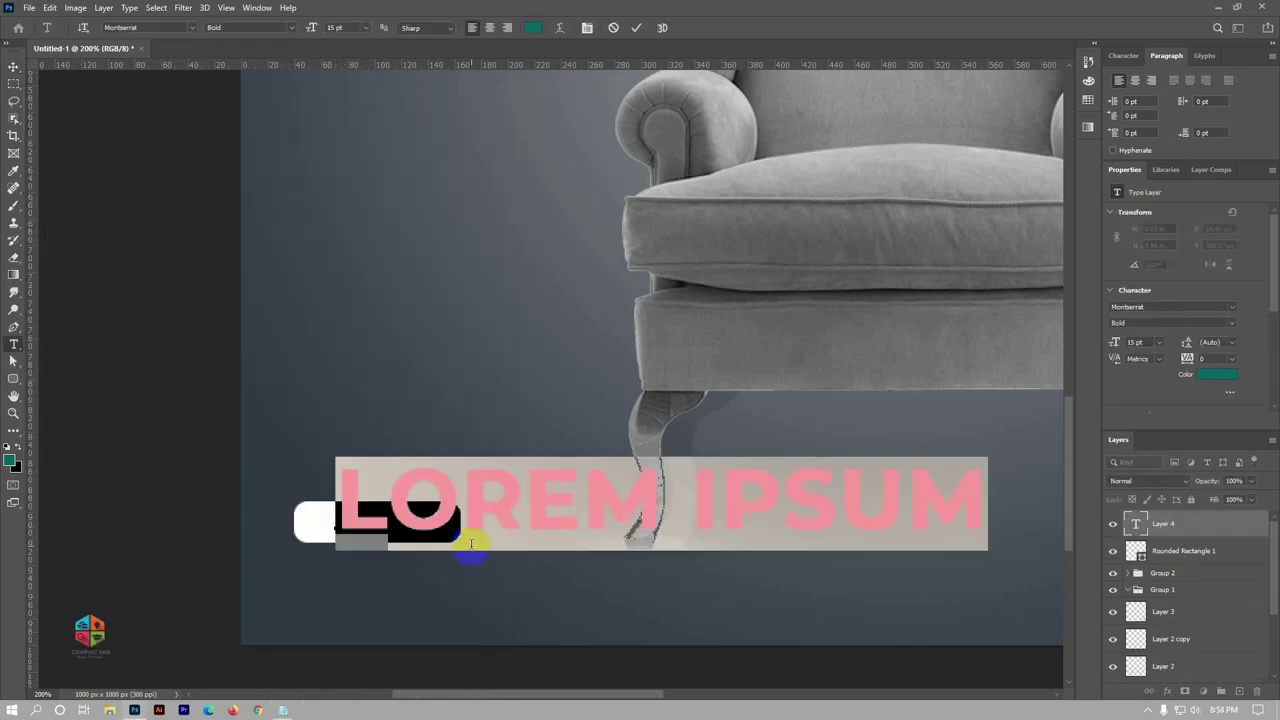
text(ORDER NOW)
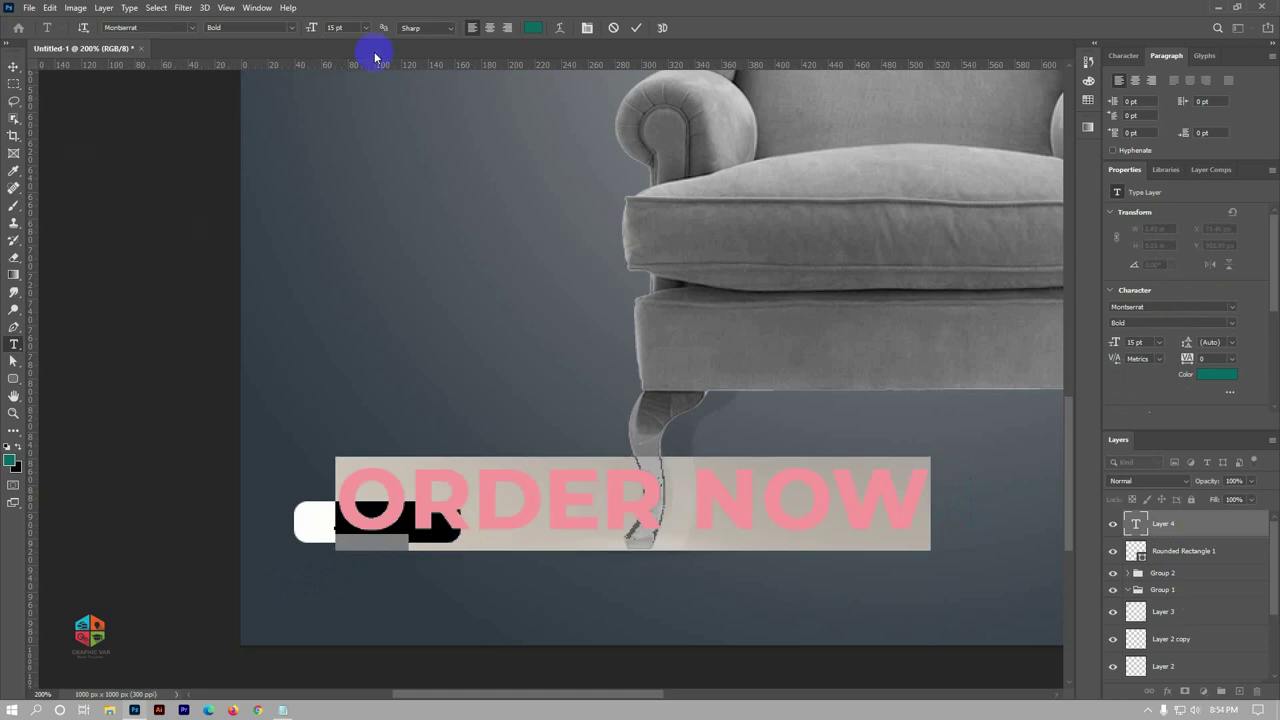
text(3)
key(Return)
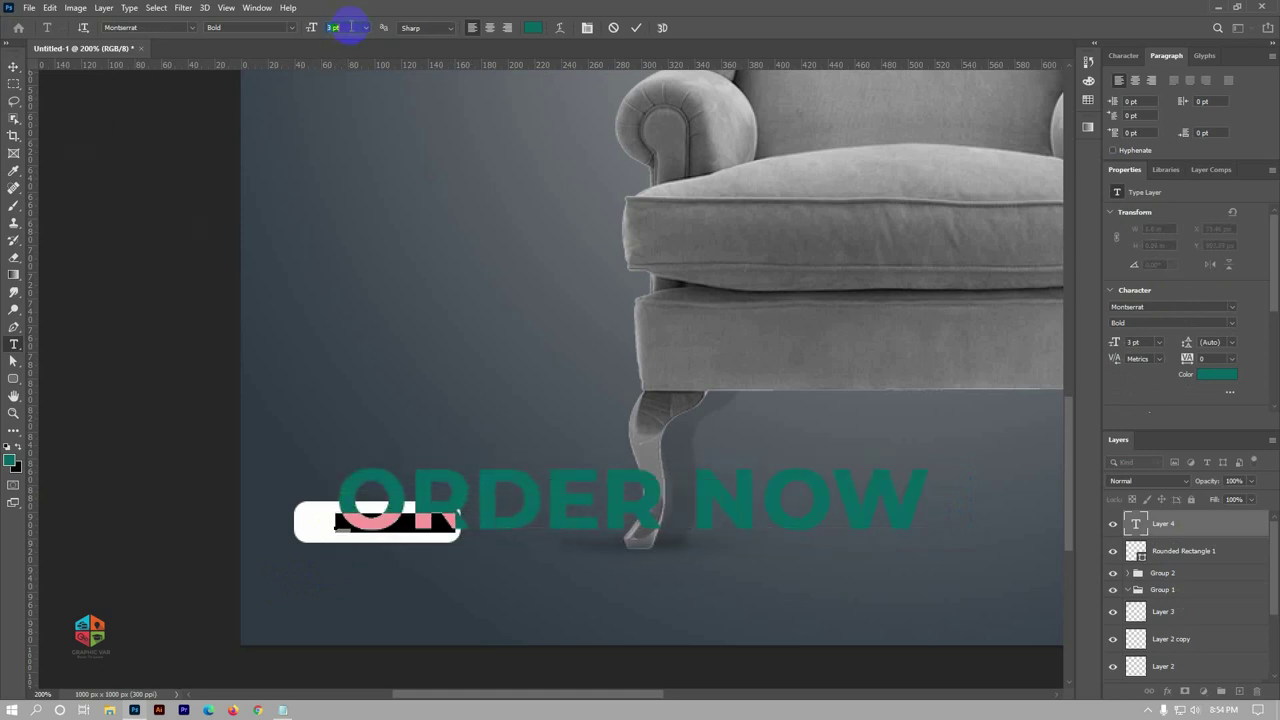
text(5)
key(Return)
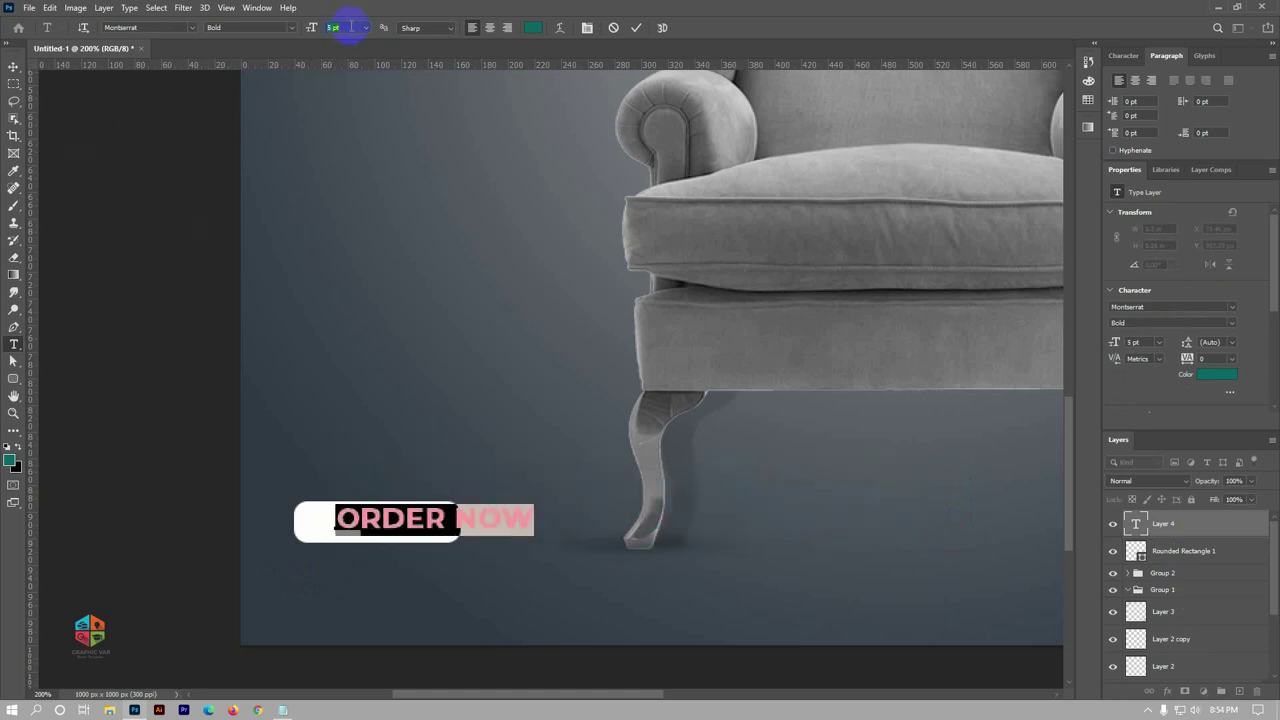
click(637, 30)
Shift ORDER NOW left and widen the button to about 184 × 31 px
click(14, 66)
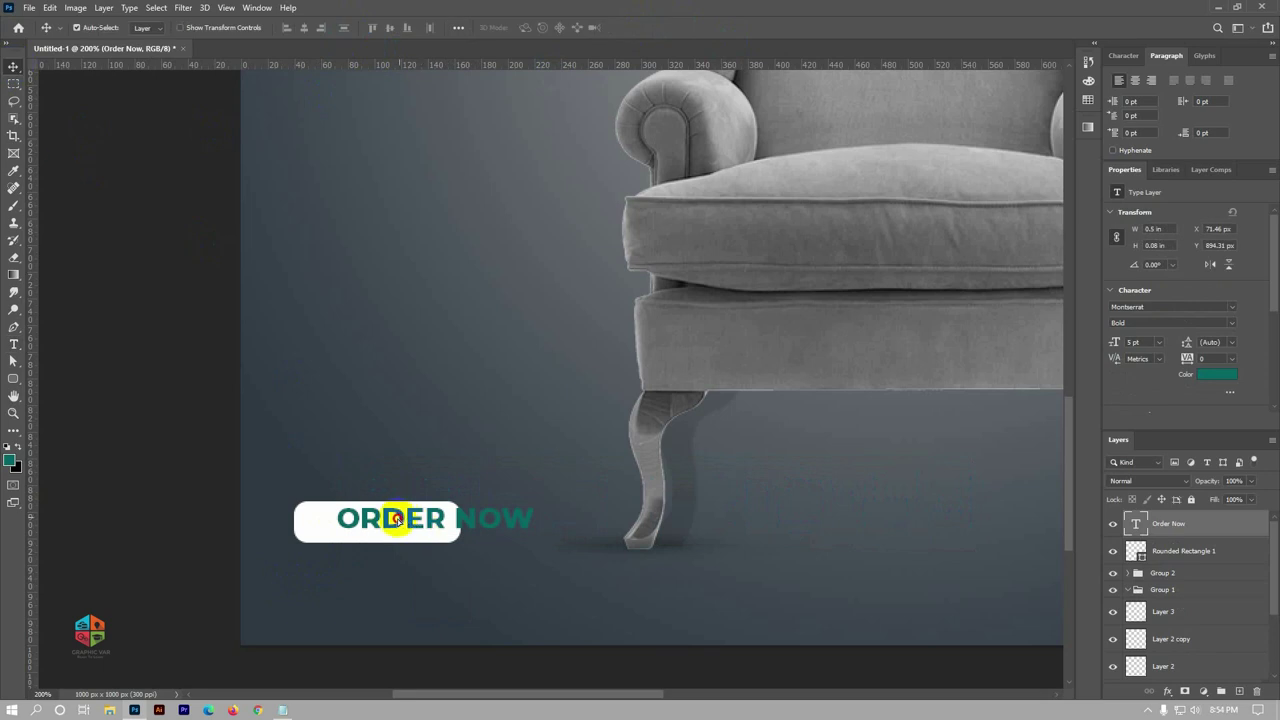
drag(397, 519, 367, 519)
click(445, 527)
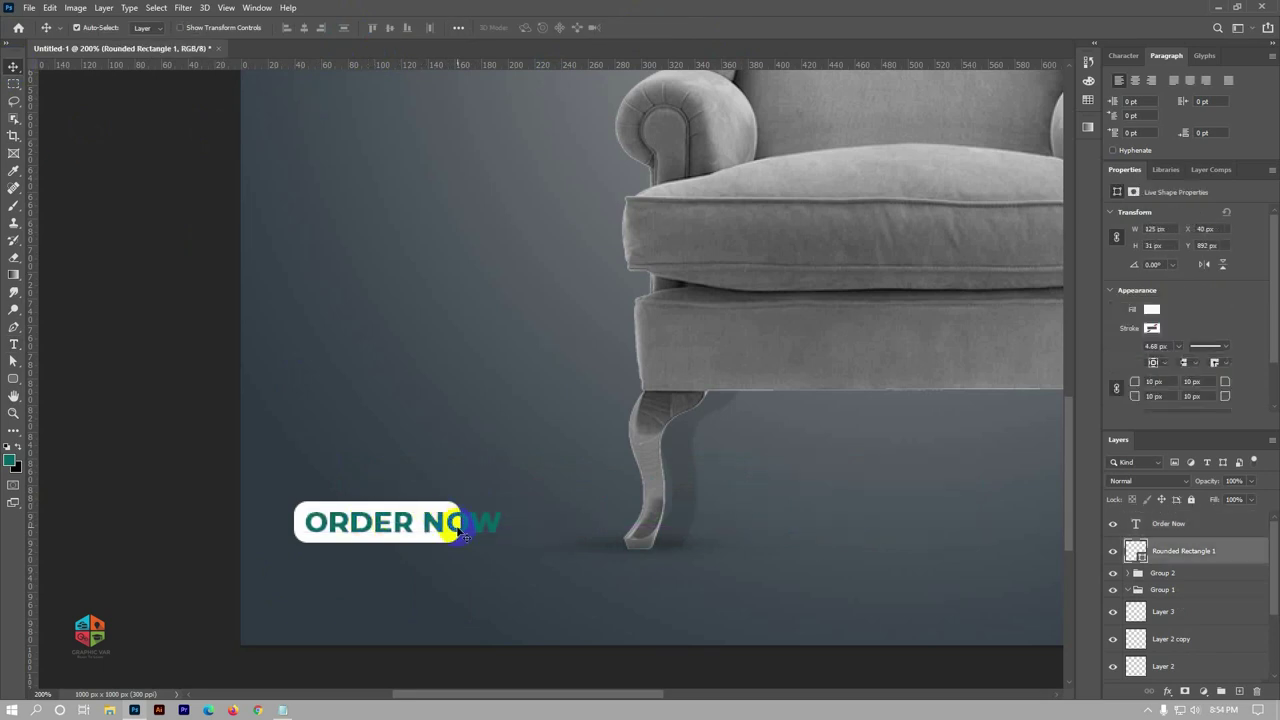
key(ctrl+t)
drag(457, 522, 540, 522)
click(660, 27)
click(126, 241)
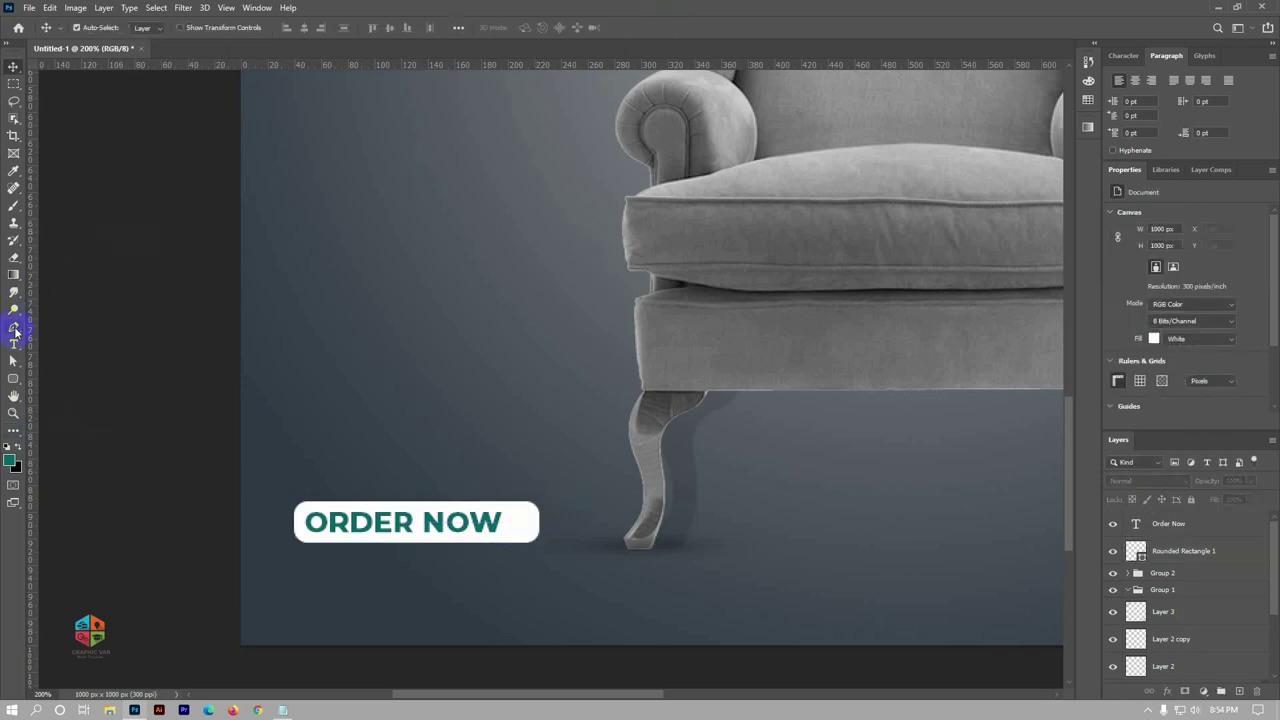
With the Pen tool, draw a closed three-point triangle just after NOW on the button
right_click(13, 327)
click(91, 323)
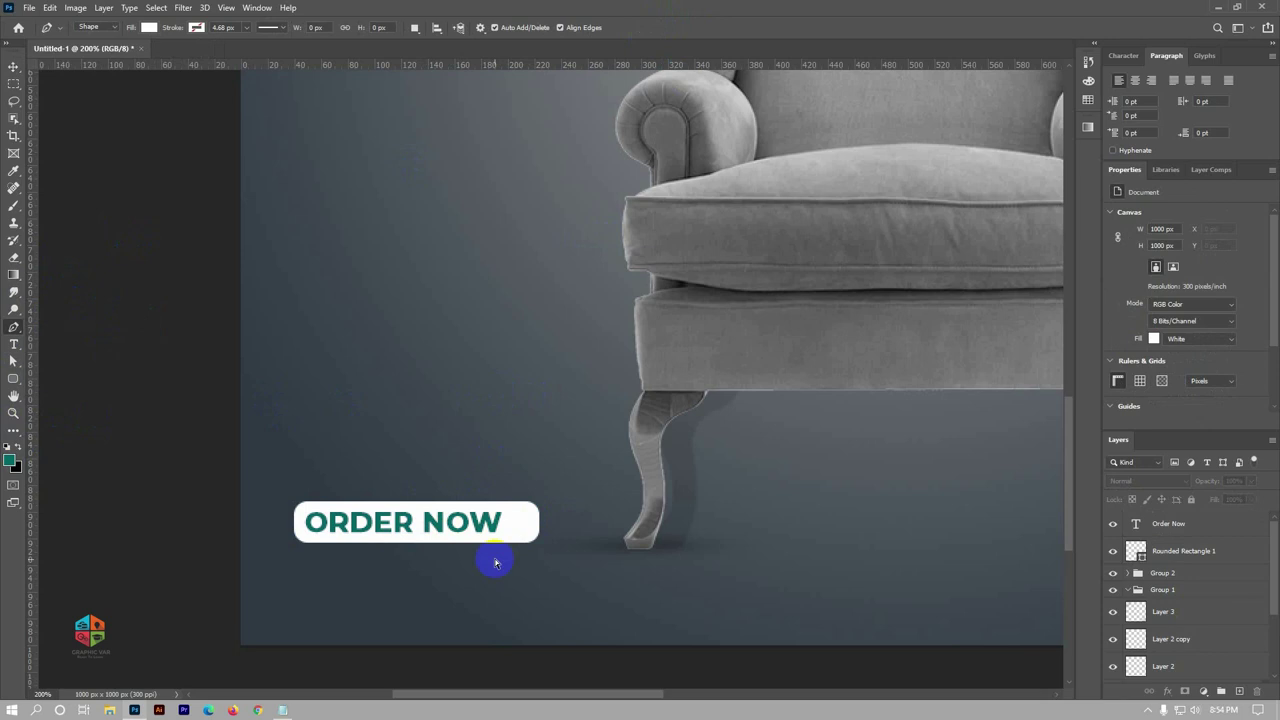
ctrl+click(515, 520)
ctrl+click(510, 525)
click(508, 505)
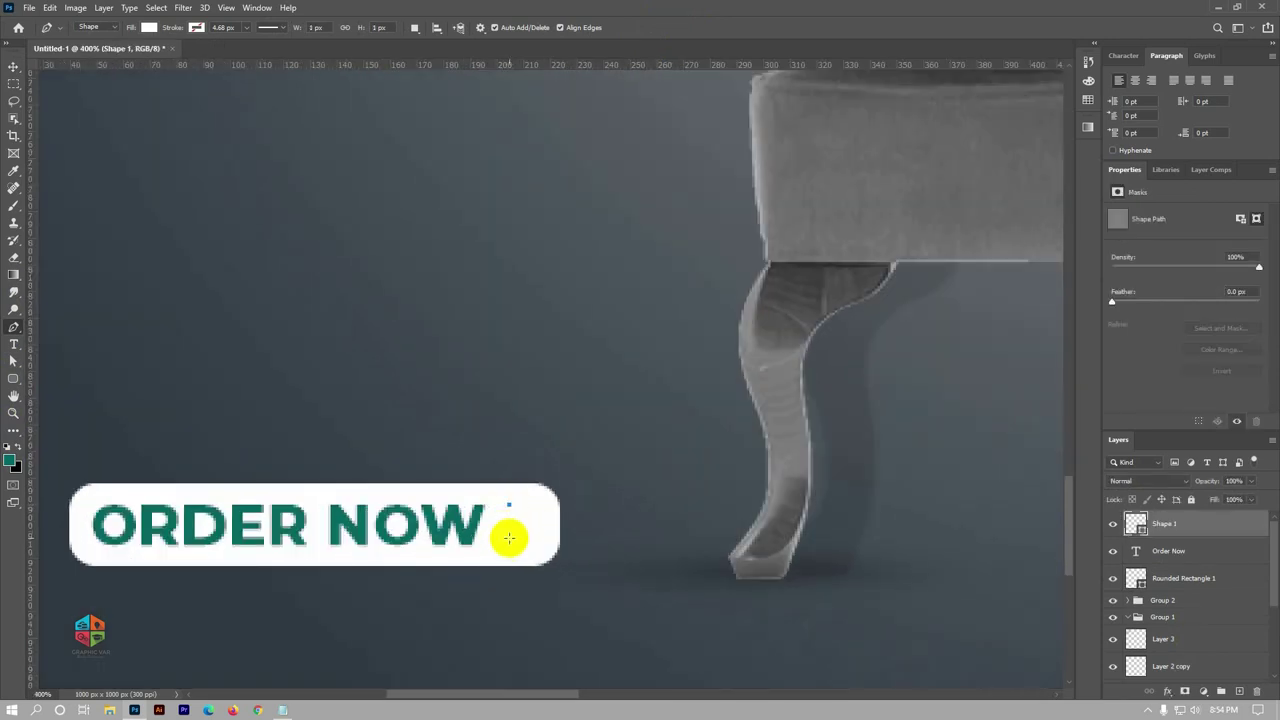
click(509, 542)
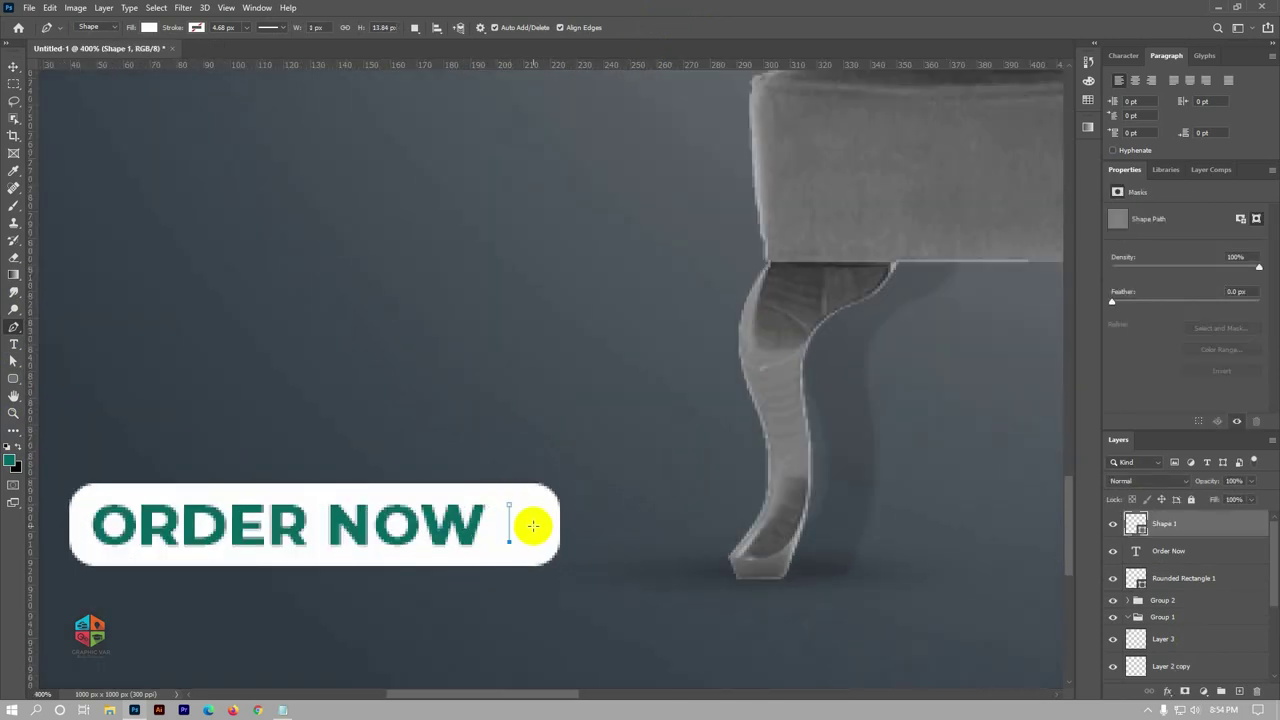
click(530, 521)
click(508, 505)
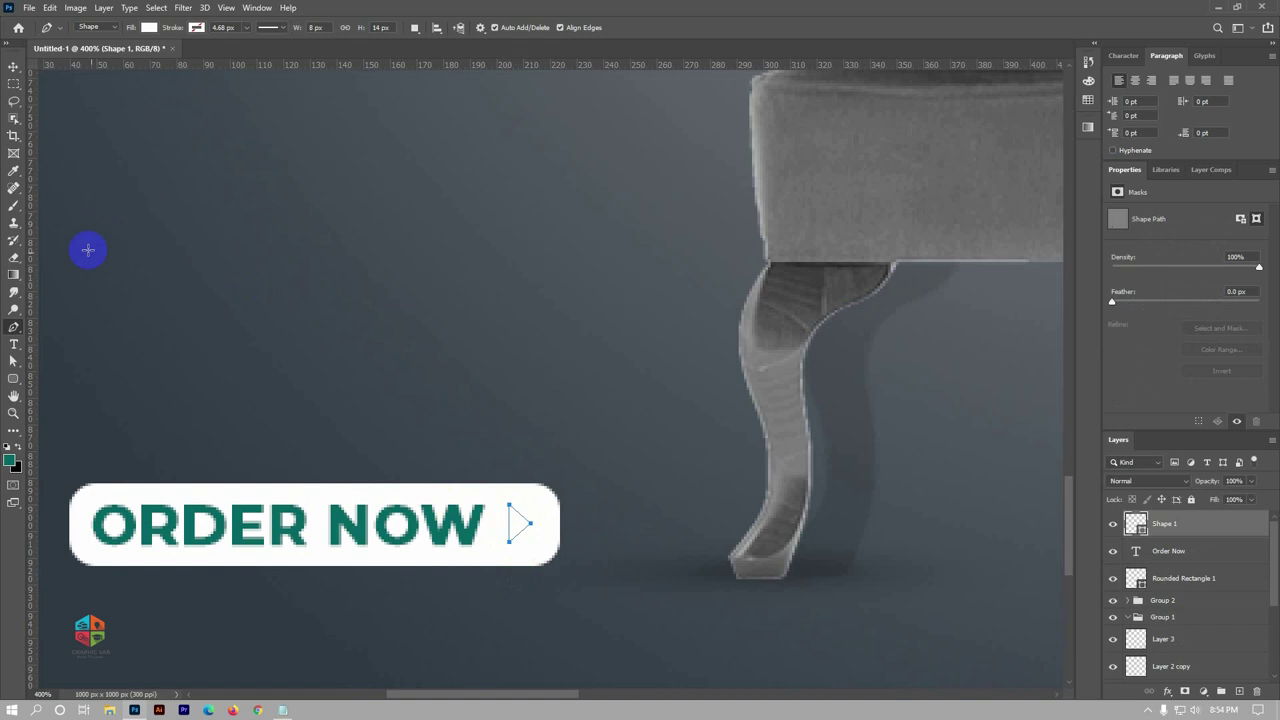
Give the triangle arrow a teal fill and zoom back out to the whole poster
click(14, 67)
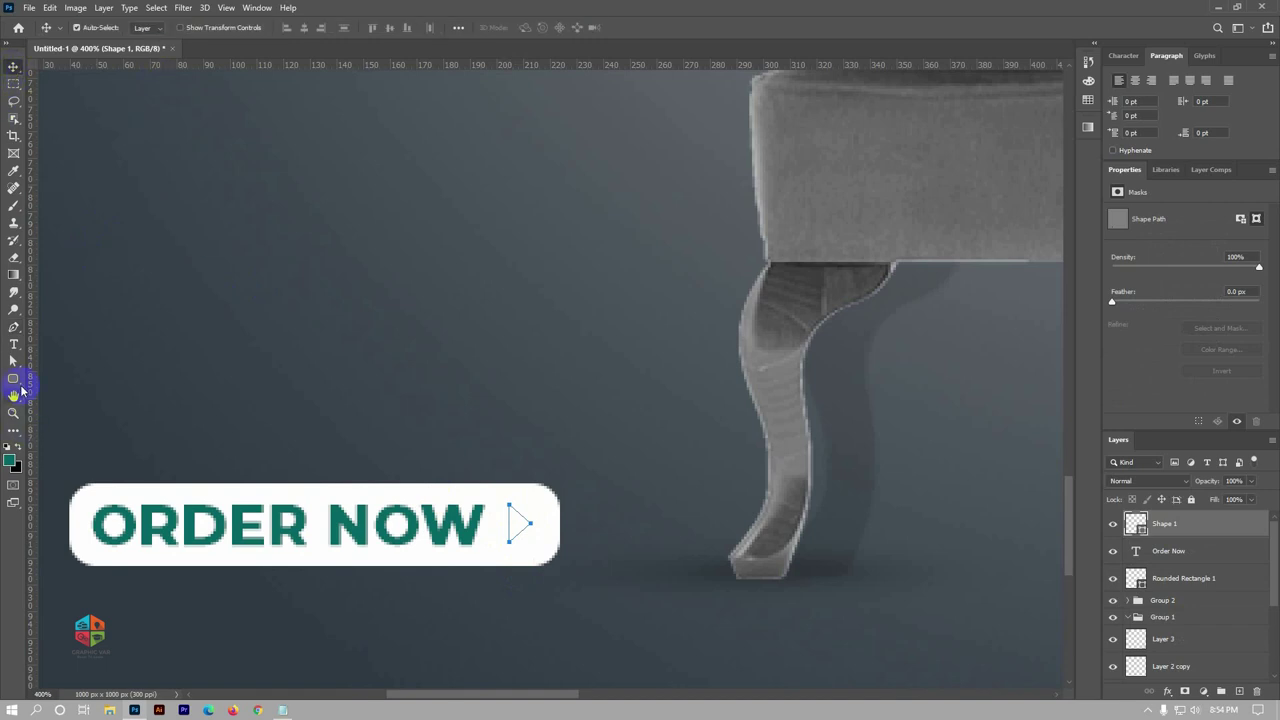
right_click(20, 390)
click(70, 405)
click(149, 27)
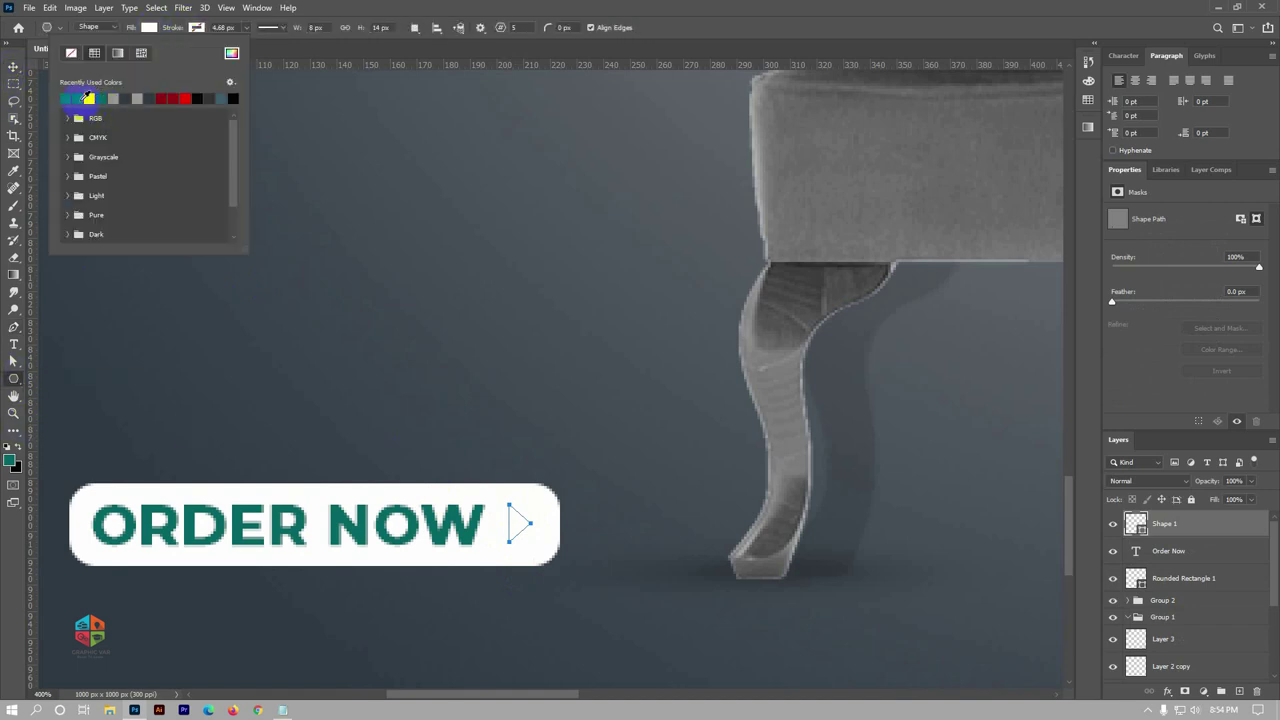
key(Escape)
key(v)
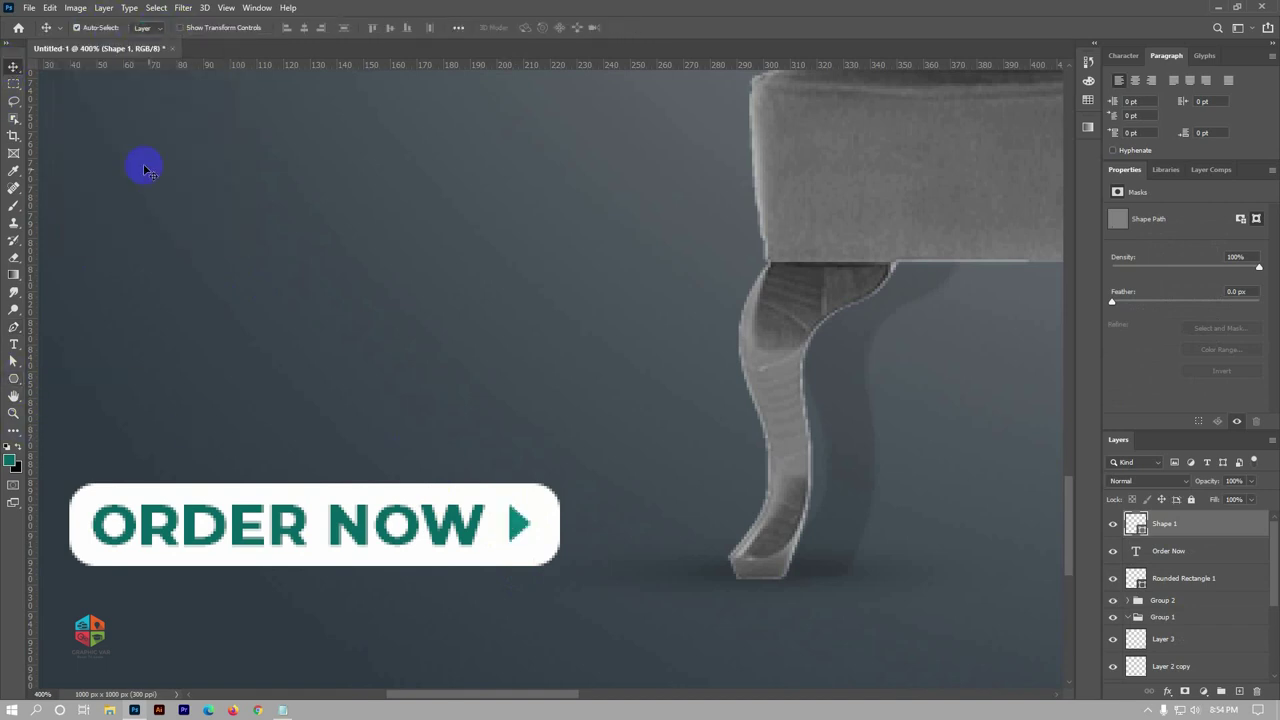
ctrl+click(440, 403)
key(ctrl+minus)
key(ctrl+minus)
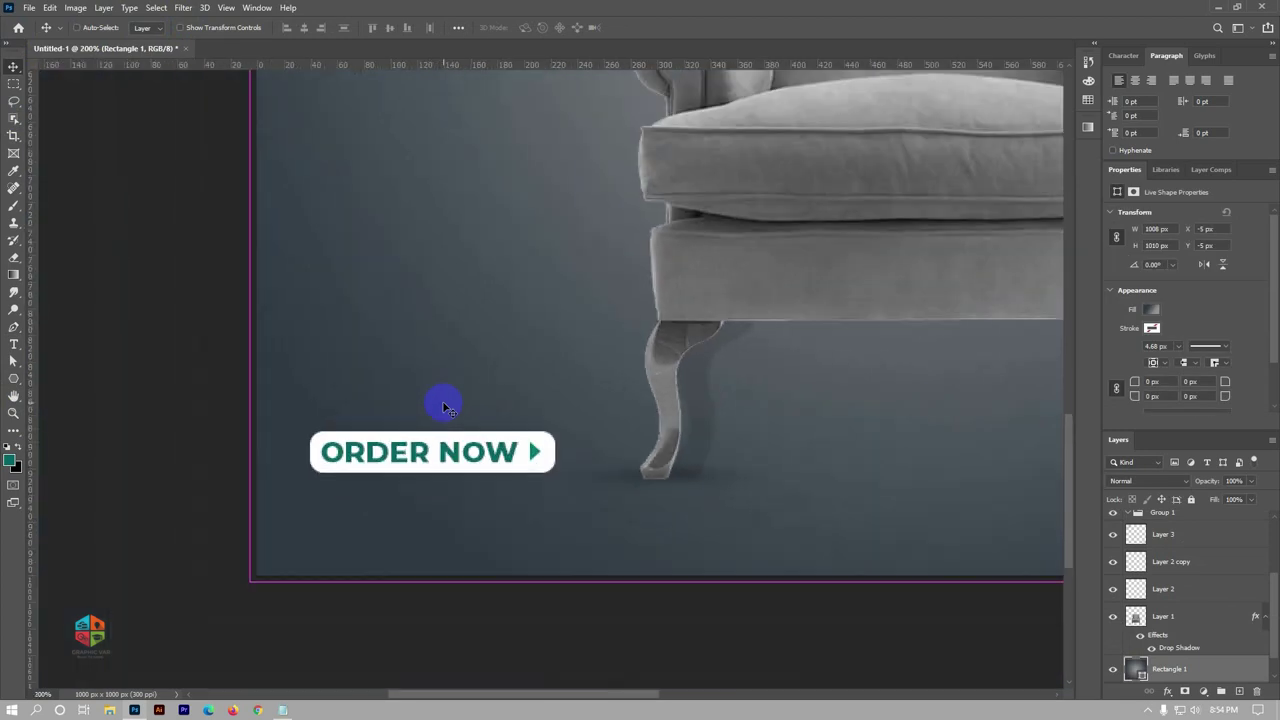
key(ctrl+minus)
key(ctrl+minus)
key(ctrl+minus)
Copy the phone number from the design notes in Notepad
scroll(389, 560, up, 1)
scroll(409, 566, up, 1)
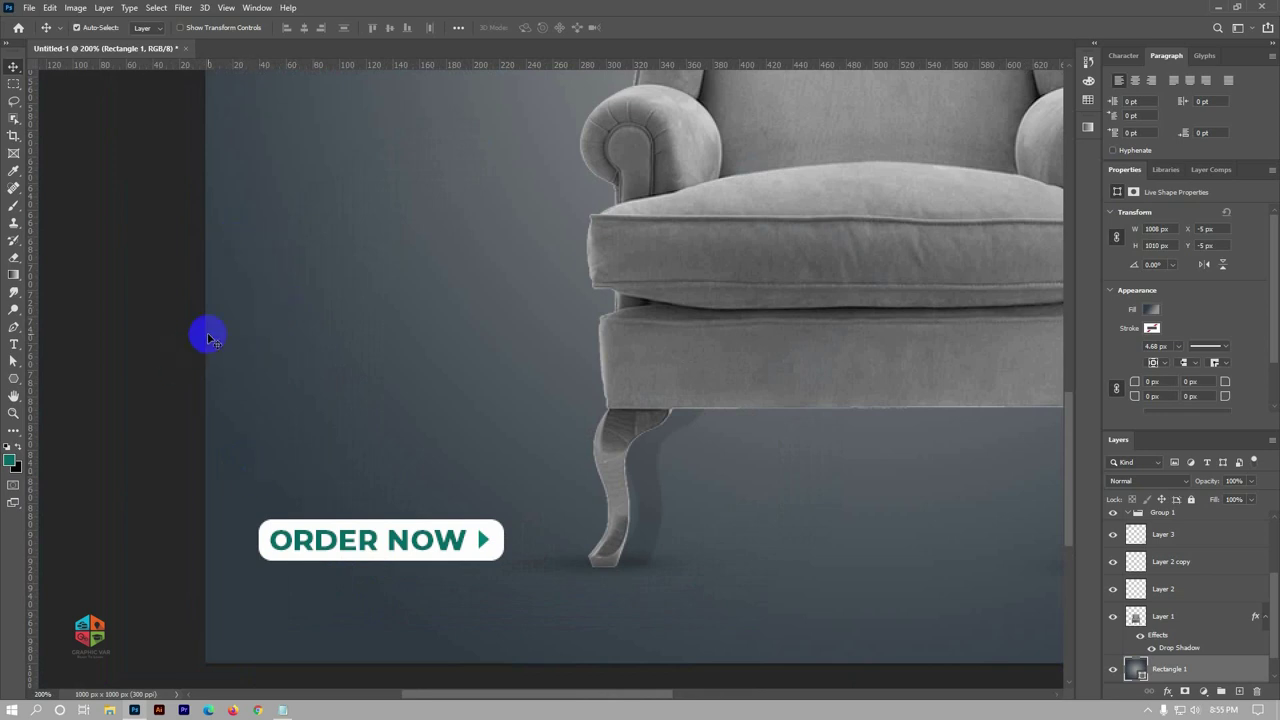
key(alt+Tab)
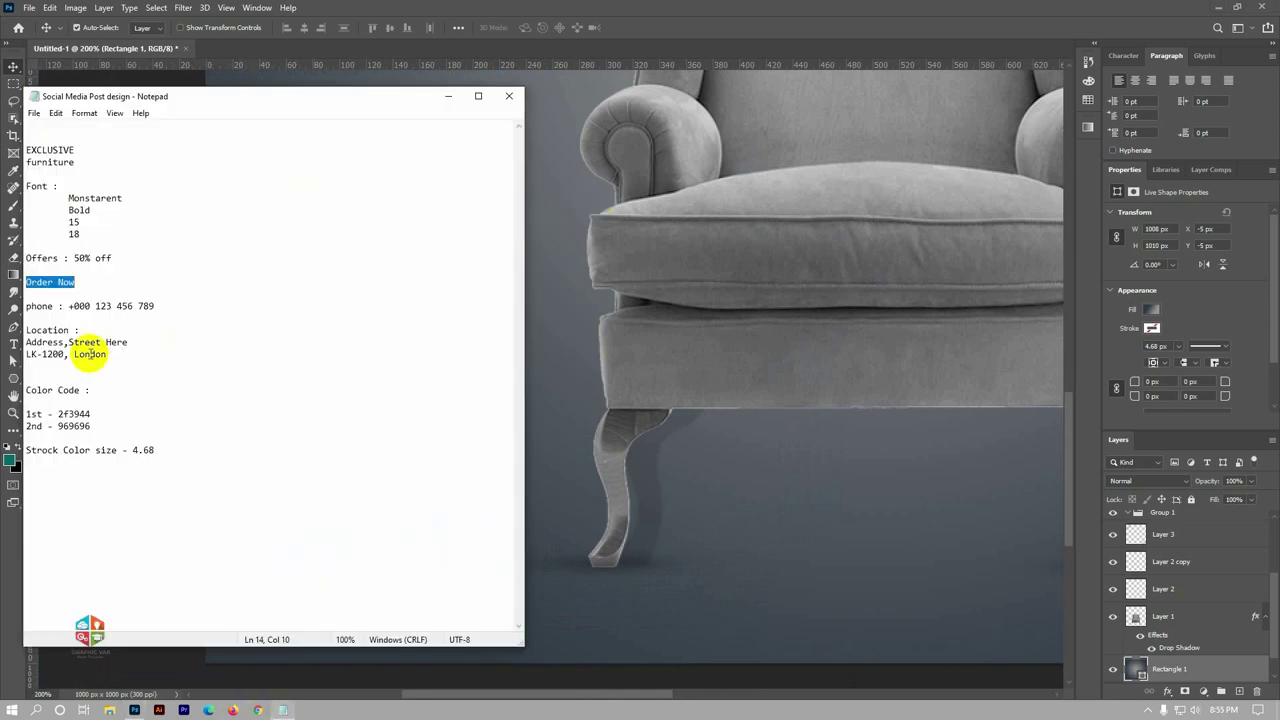
drag(70, 306, 177, 306)
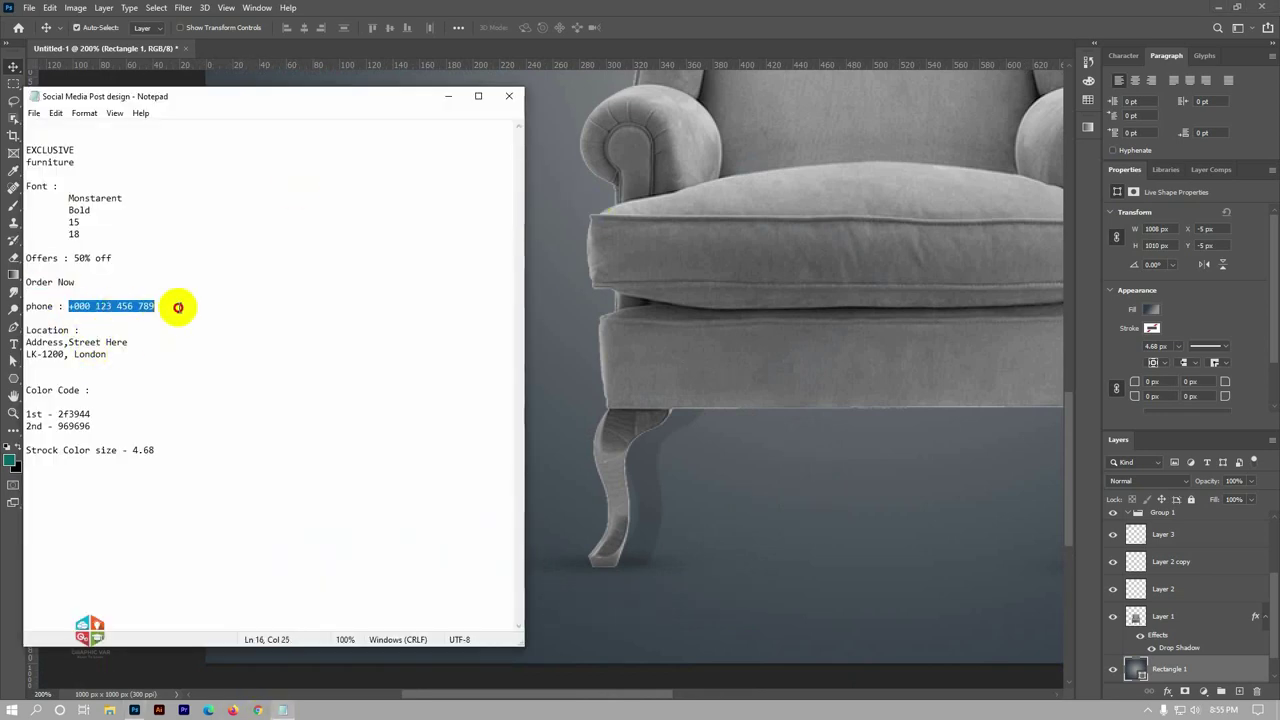
click(449, 96)
Start a text layer below the button, then undo the placeholder paragraph text
key(t)
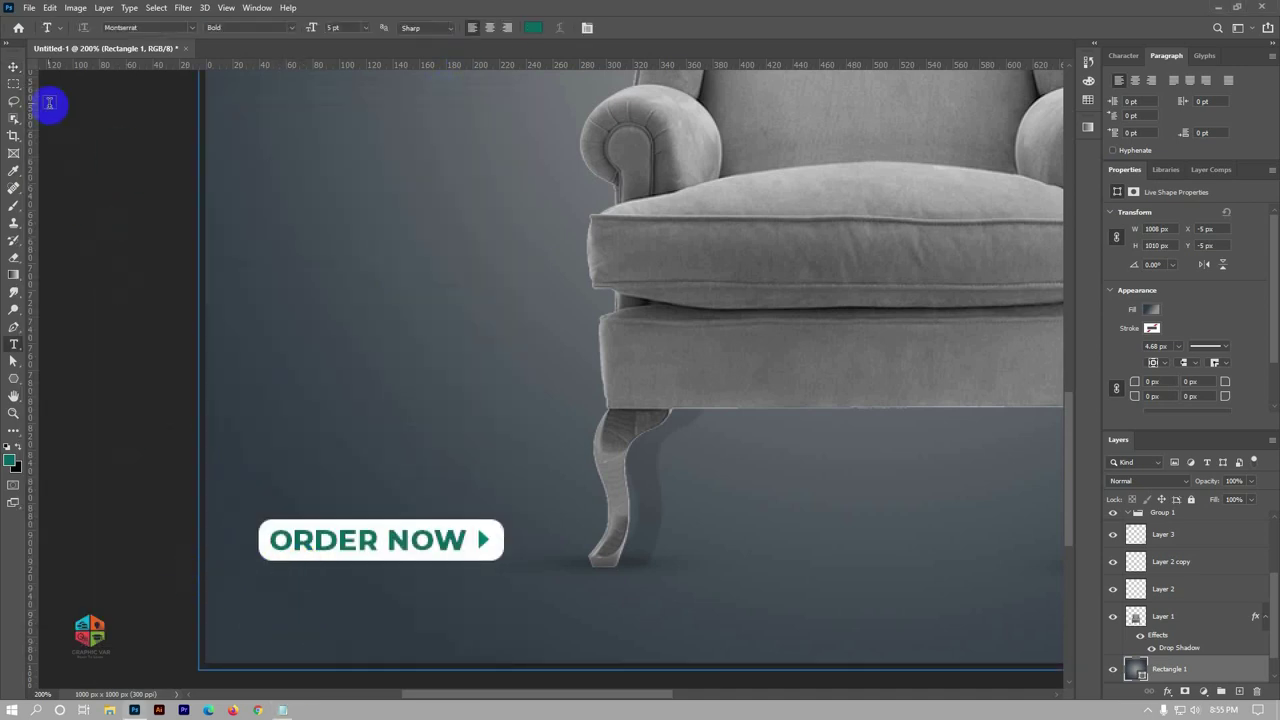
key(v)
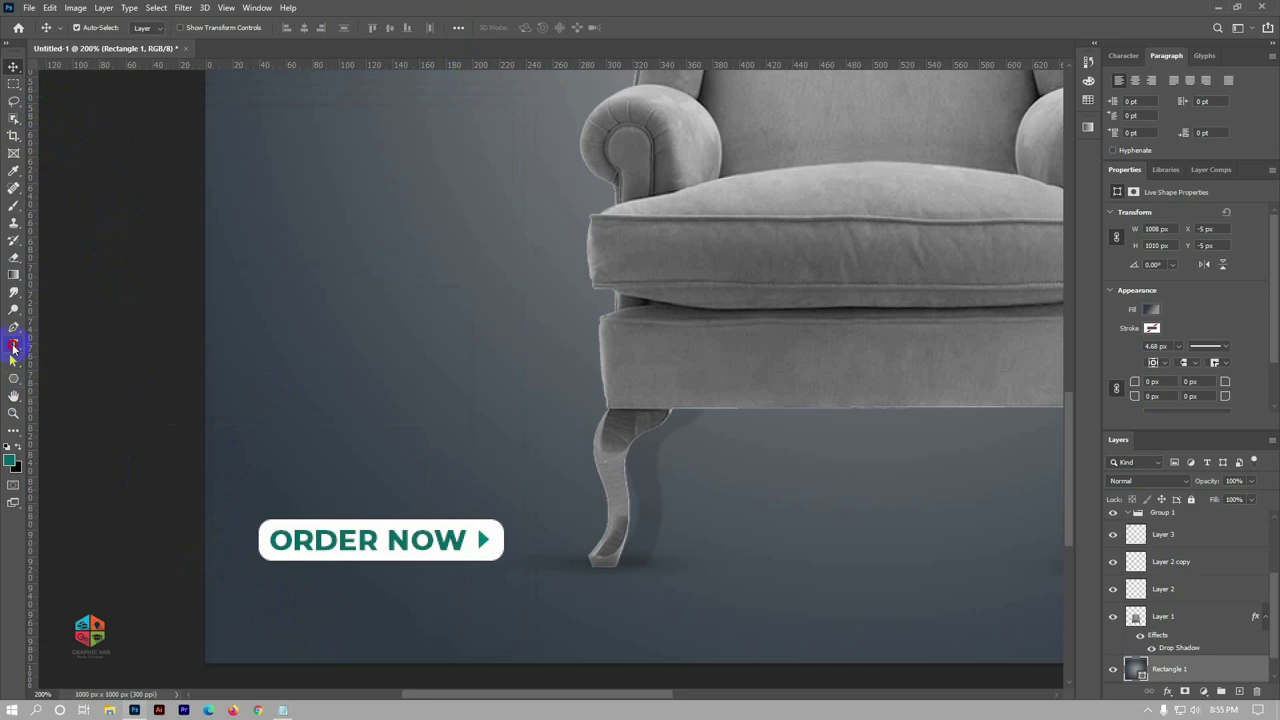
click(13, 345)
click(355, 636)
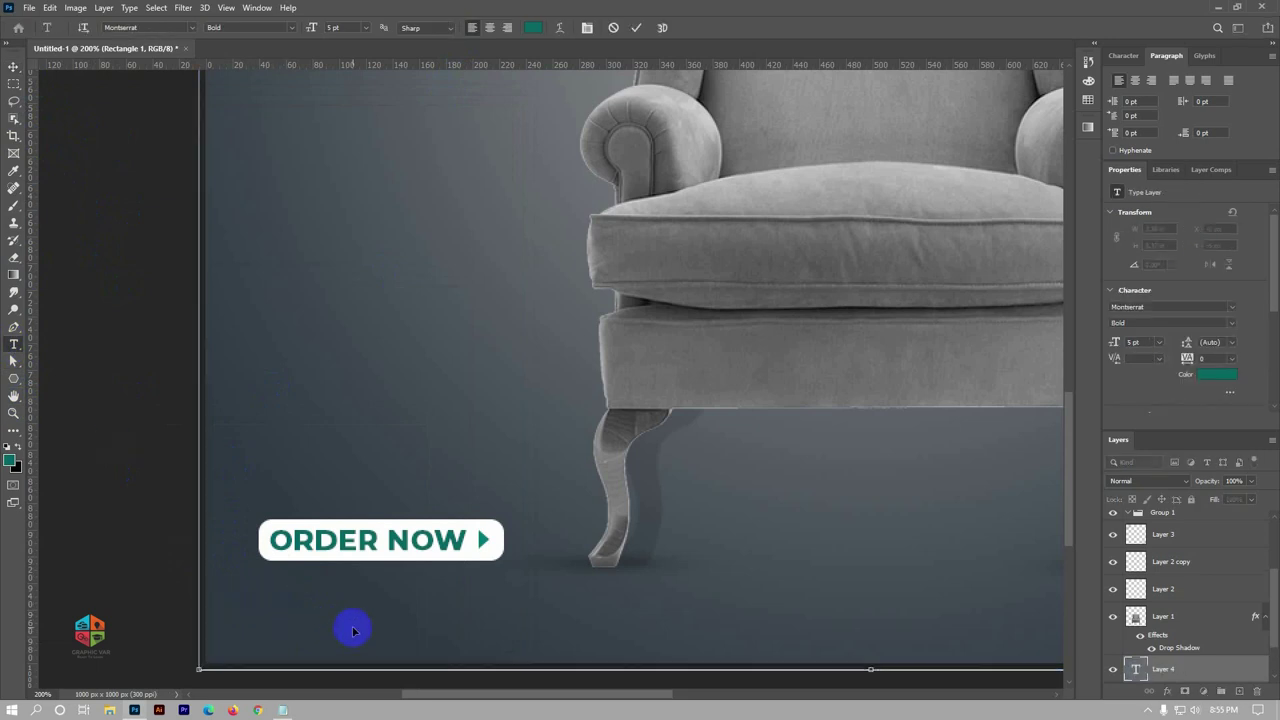
key(ctrl+0)
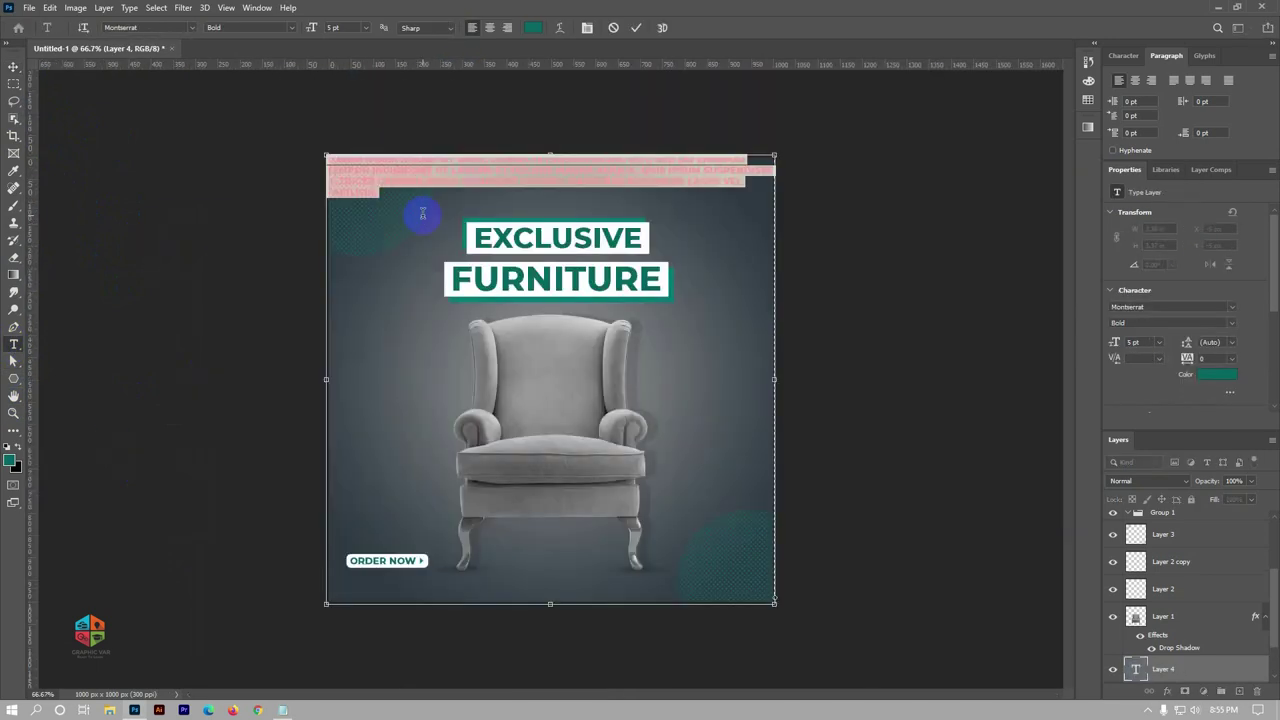
click(636, 28)
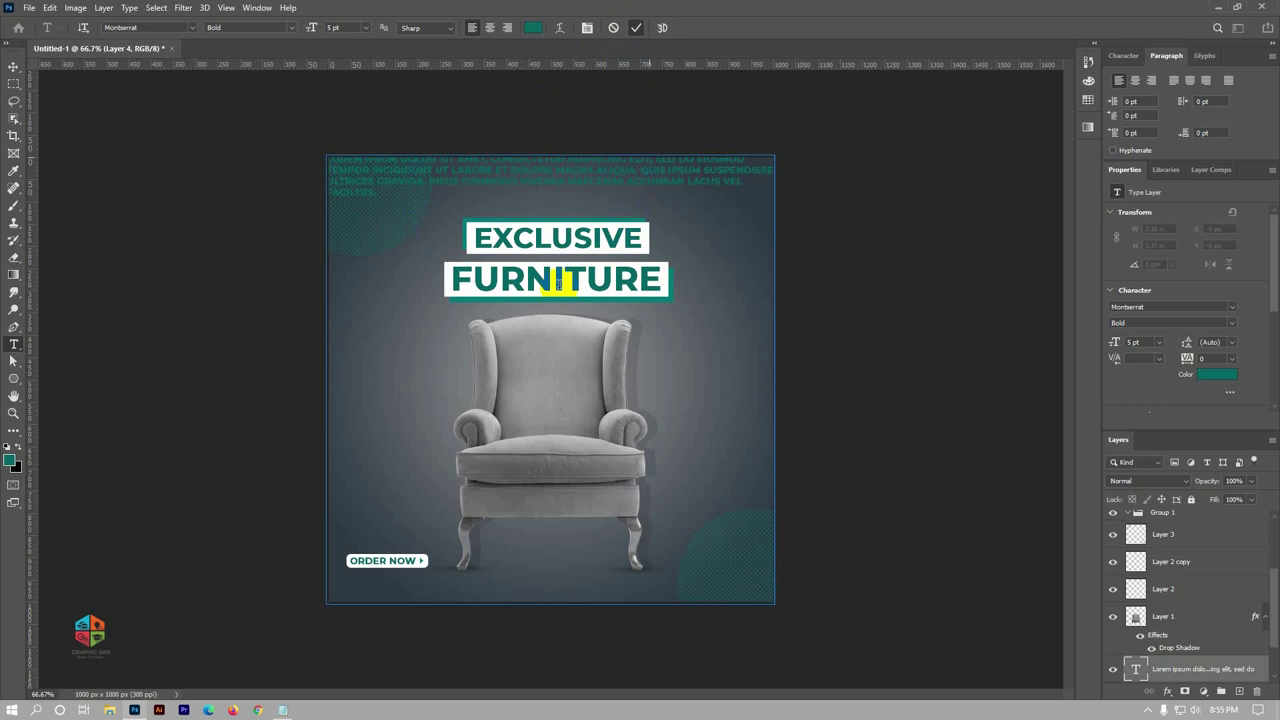
key(ctrl+z)
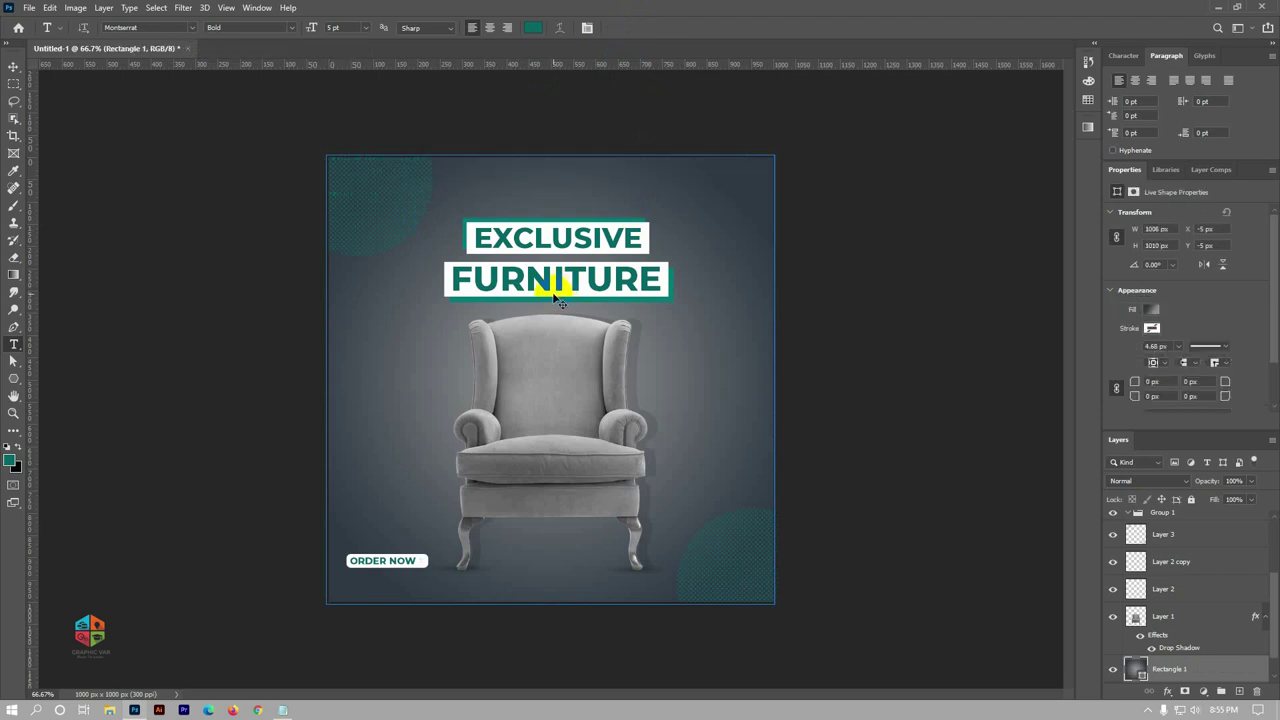
key(ctrl+shift+z)
key(ctrl+z)
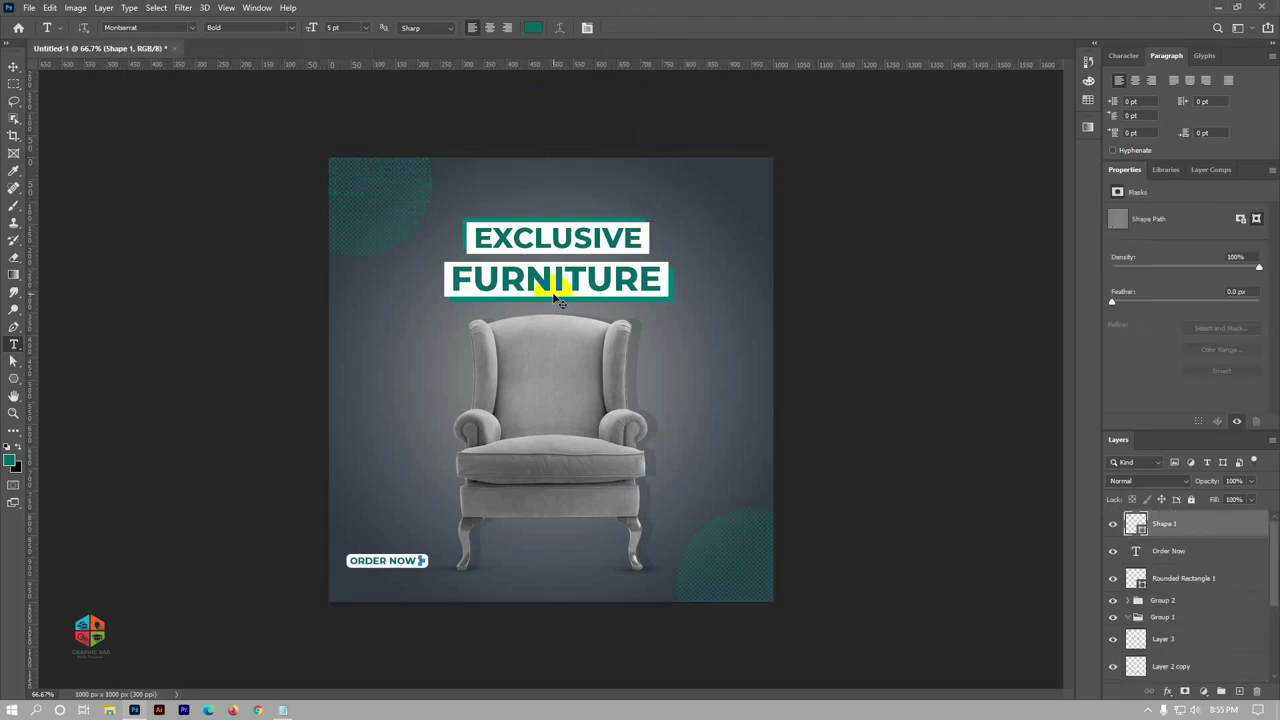
Add the phone number below ORDER NOW in Montserrat Regular and place it under the button
click(14, 66)
click(240, 456)
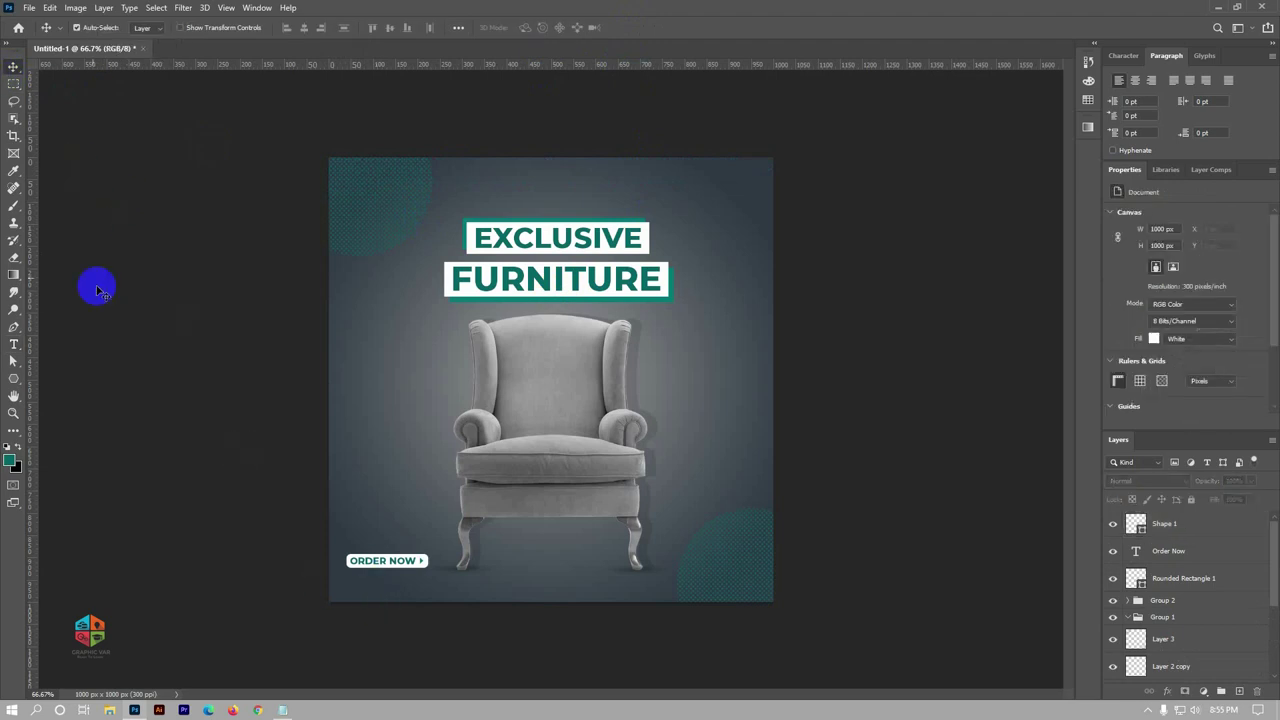
click(14, 344)
click(356, 589)
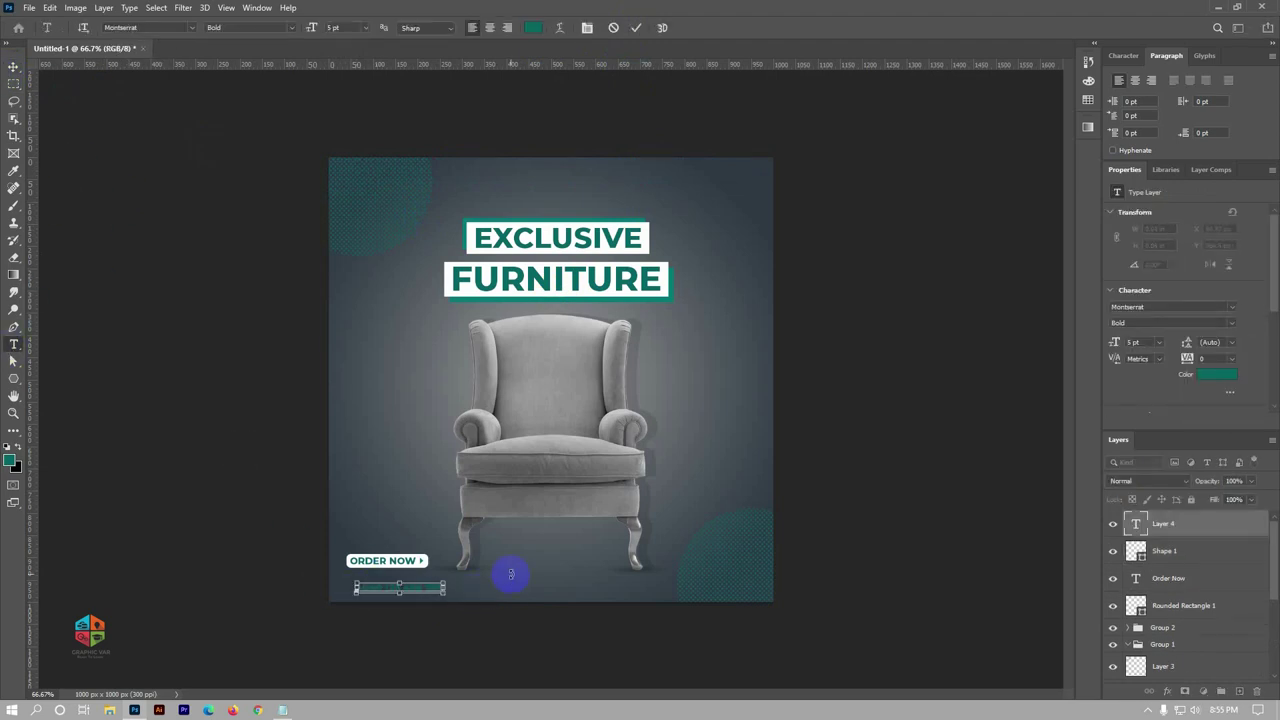
key(ctrl+a)
click(265, 28)
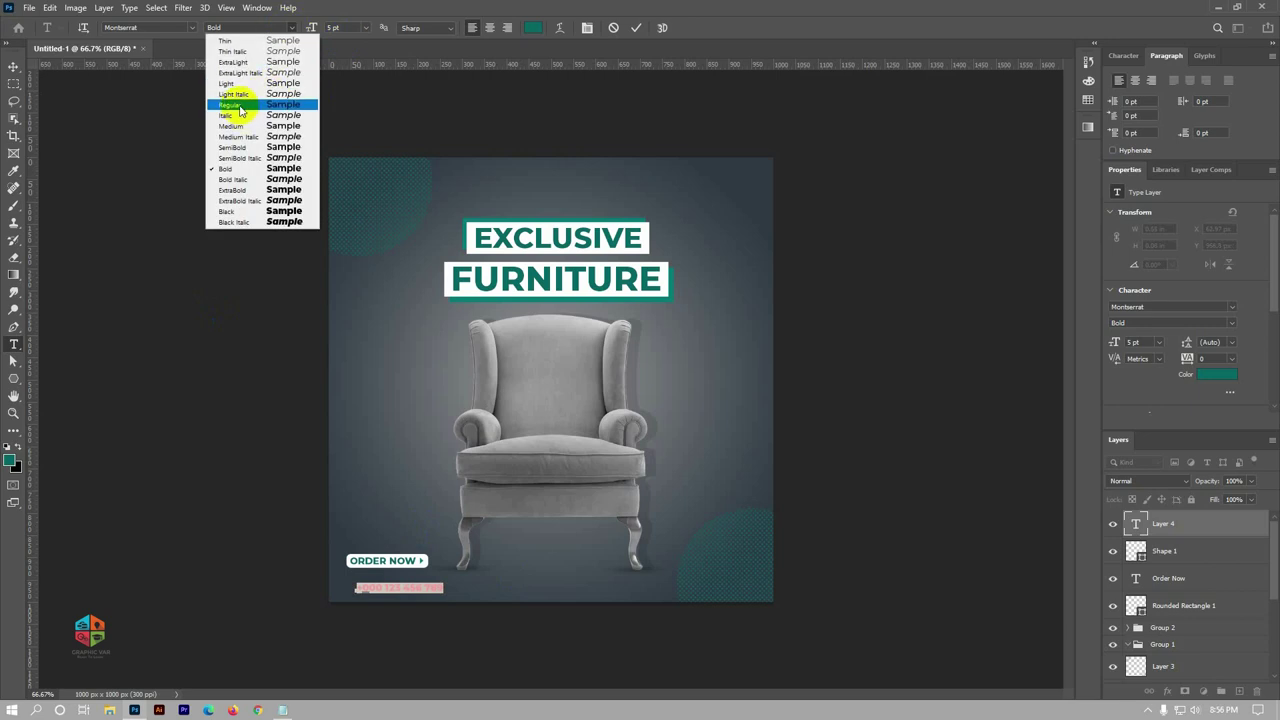
click(240, 106)
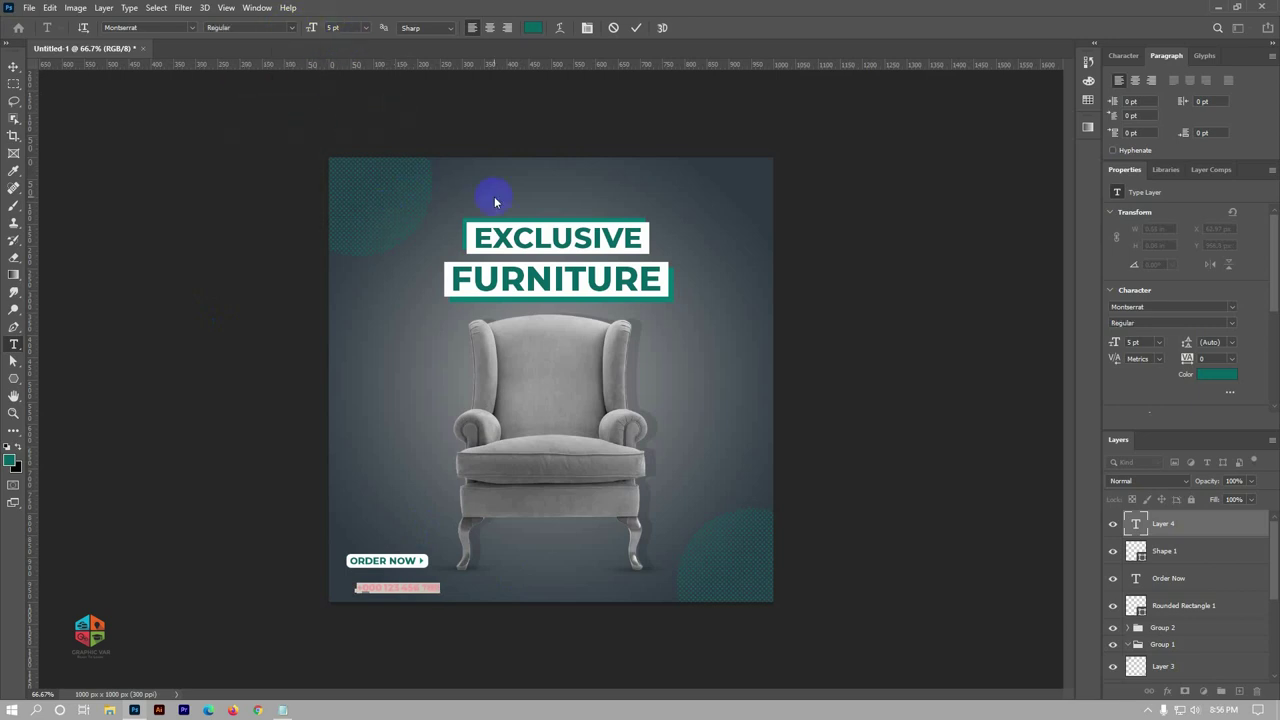
click(636, 28)
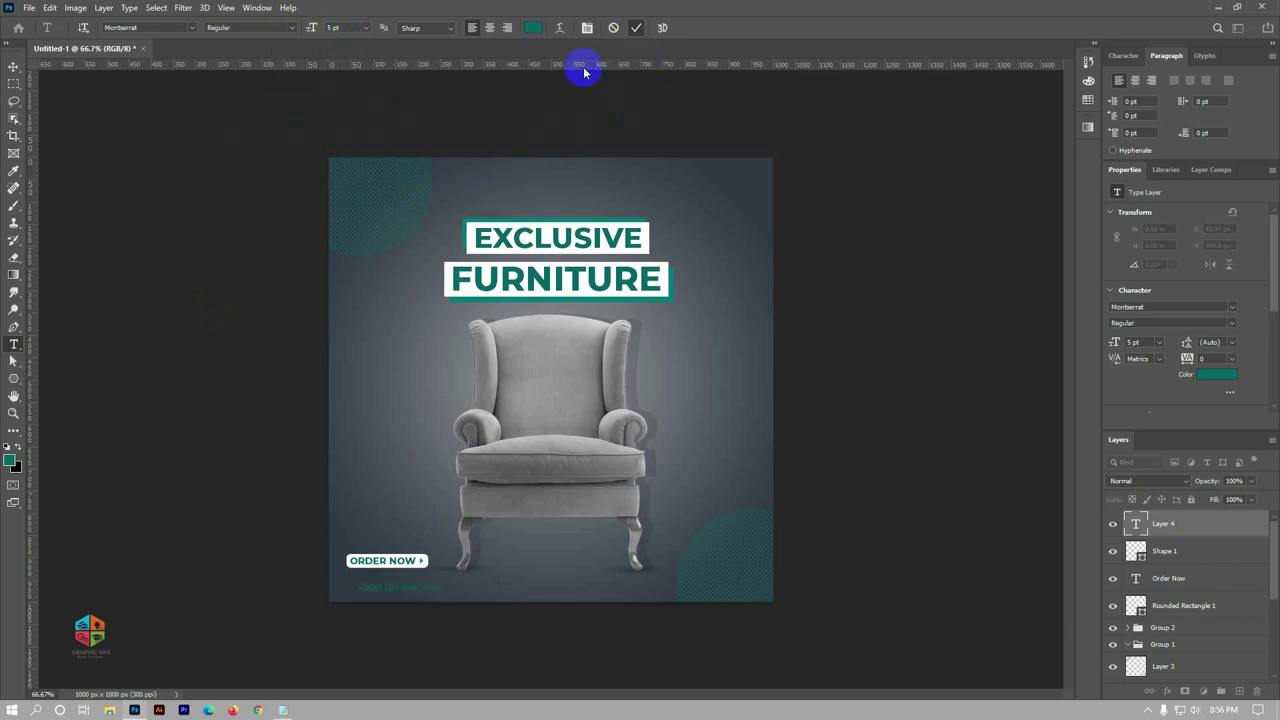
click(13, 68)
drag(385, 590, 379, 584)
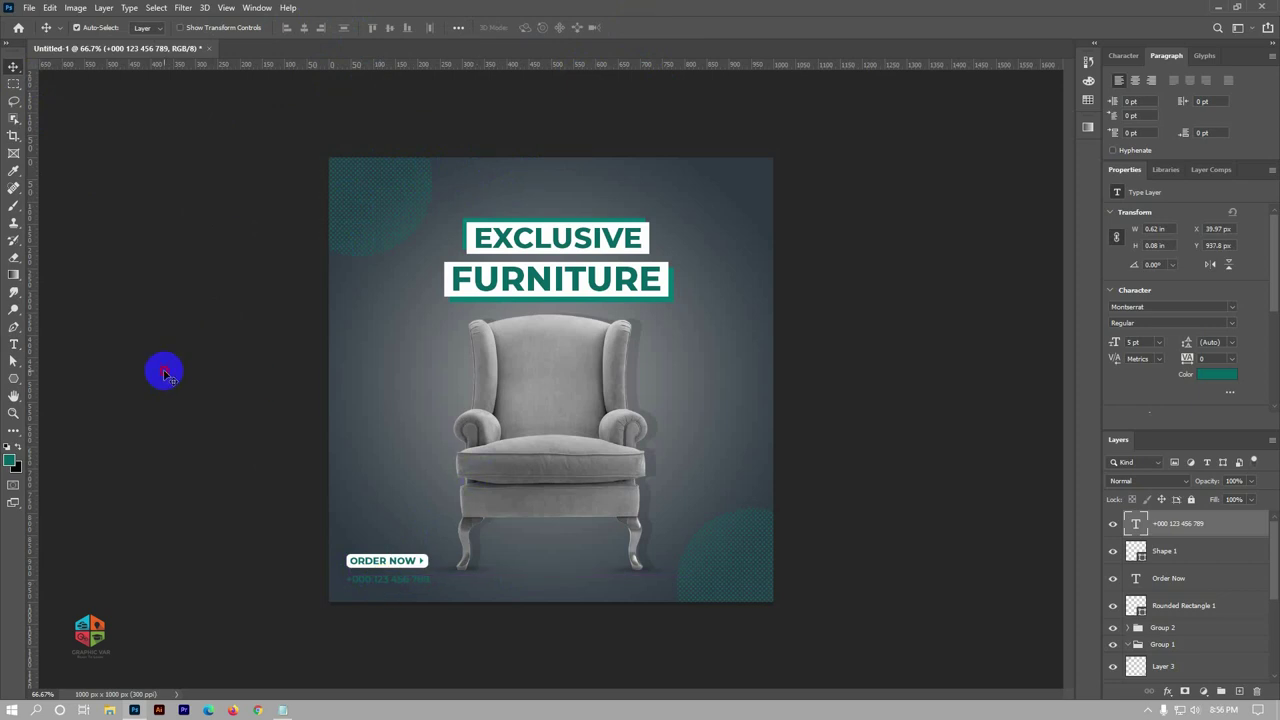
click(165, 374)
Duplicate the phone line just below itself and copy the two address lines from the notes
scroll(354, 597, up, 1)
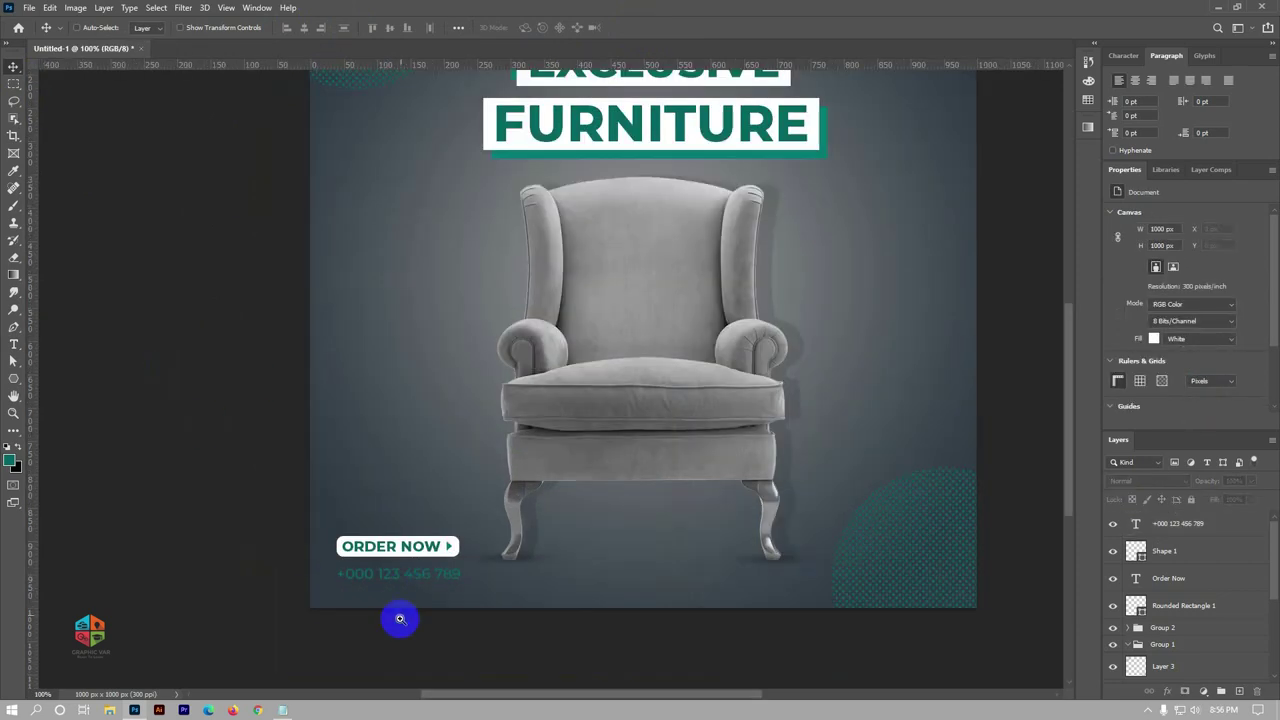
scroll(400, 614, up, 2)
scroll(414, 577, up, 1)
alt+drag(320, 545, 320, 598)
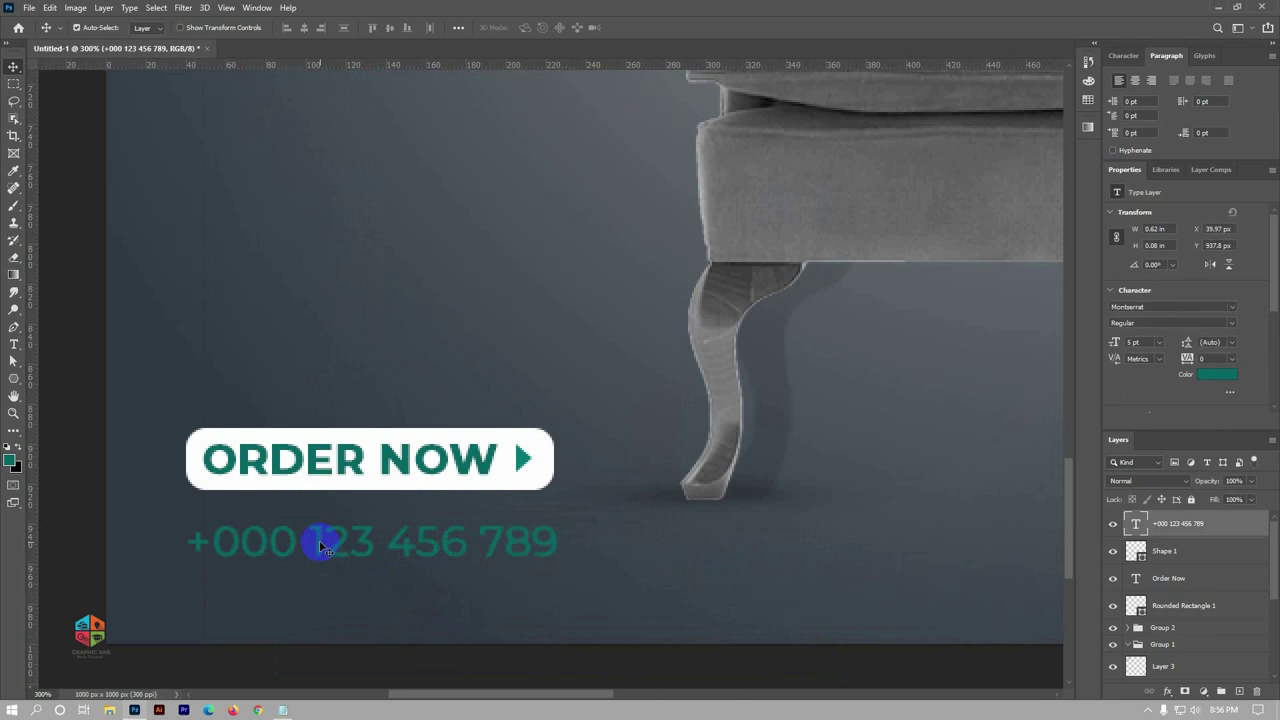
key(t)
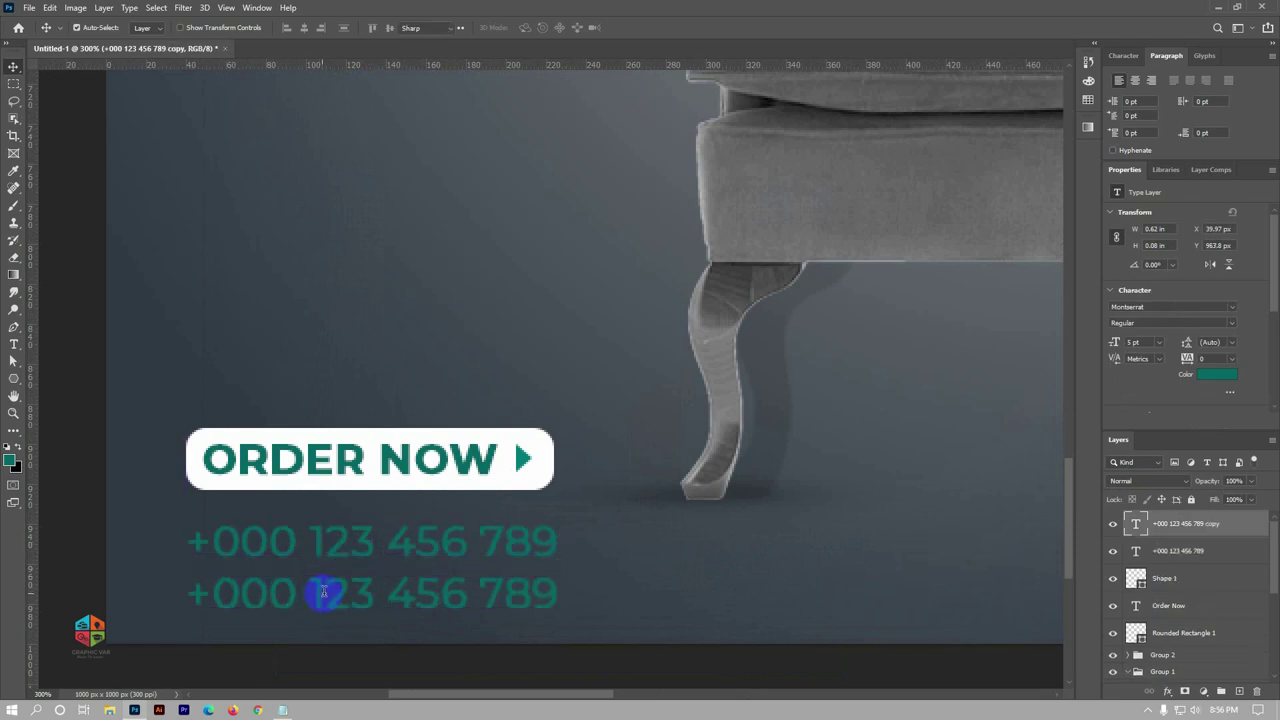
click(283, 710)
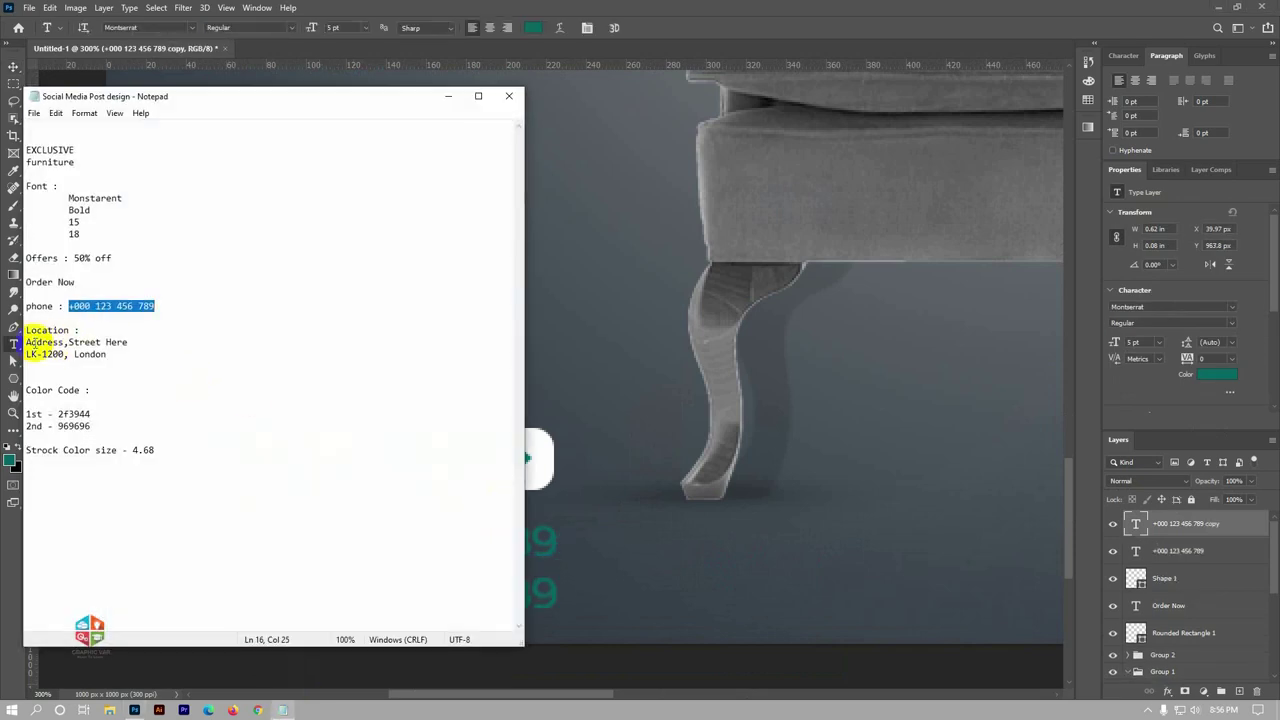
drag(26, 342, 115, 366)
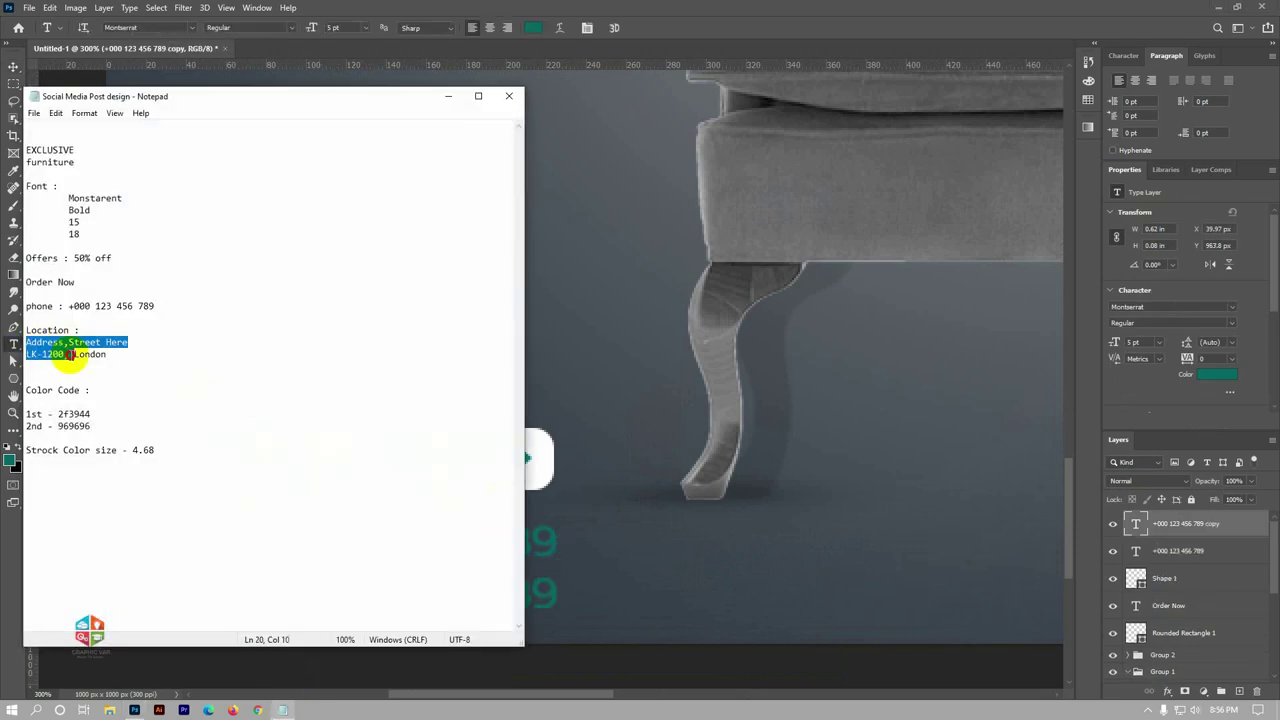
click(448, 96)
Replace the duplicate's text with the address 'ADDRESS,STREET HERE / LK-1200, LONDON'
drag(286, 591, 411, 595)
key(ctrl+a)
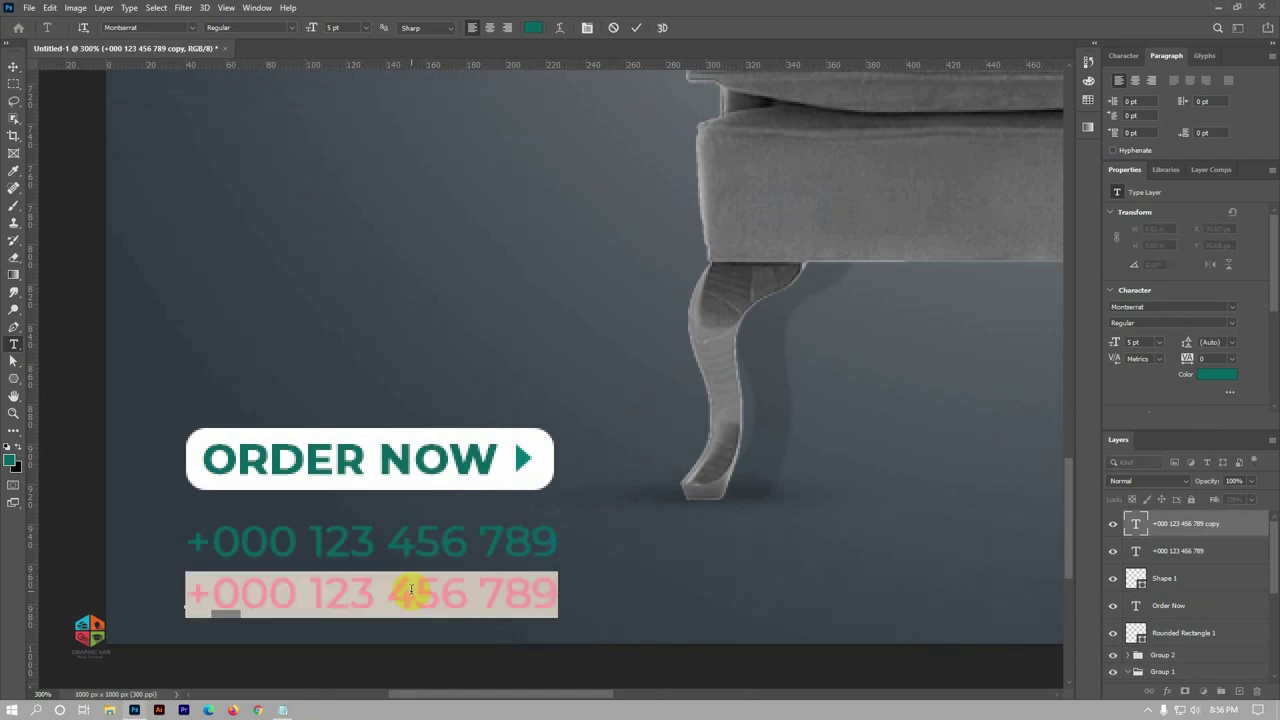
key(BackSpace)
key(ctrl+v)
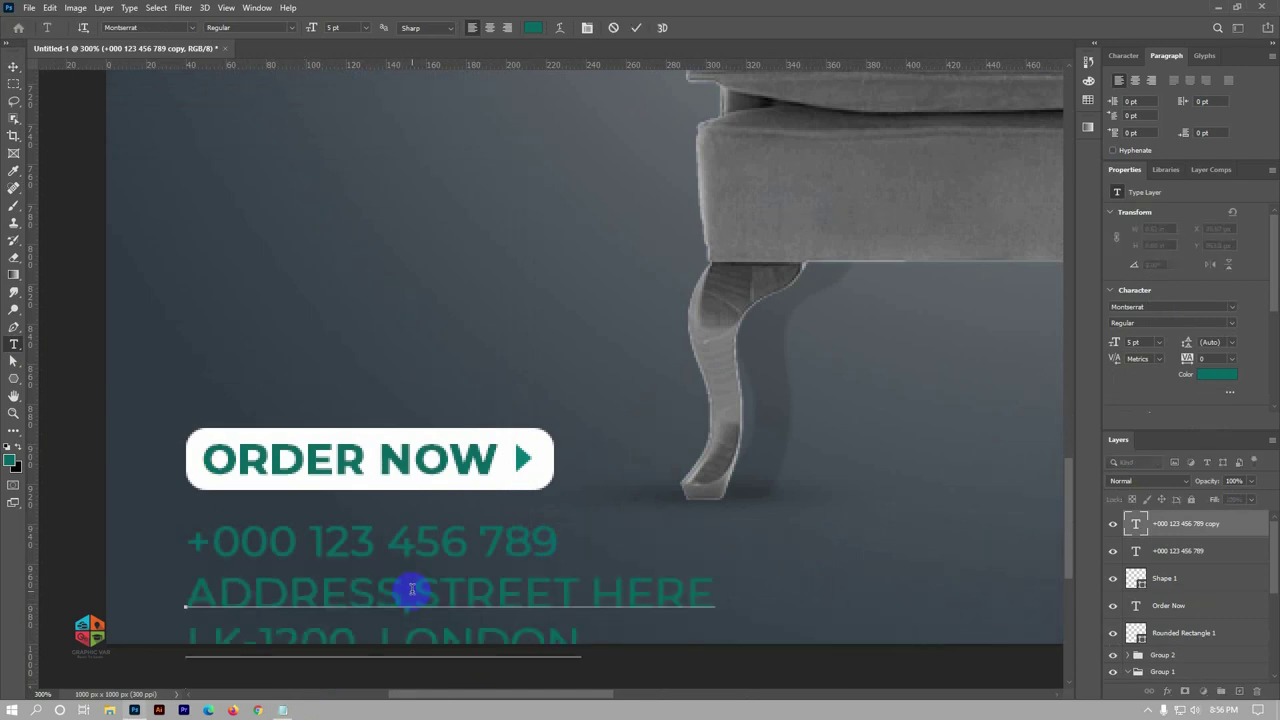
click(15, 62)
Nudge the ORDER NOW button, arrow and phone number up together
key(ctrl+minus)
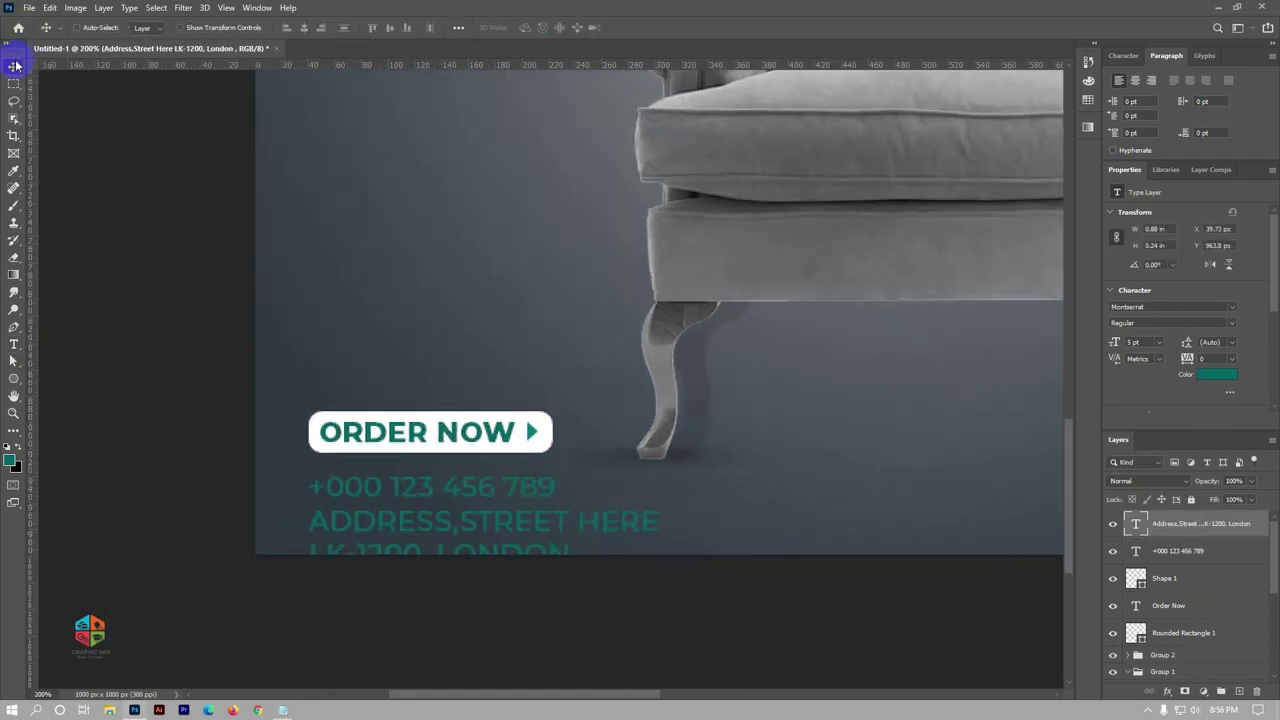
key(ctrl+minus)
drag(276, 266, 267, 271)
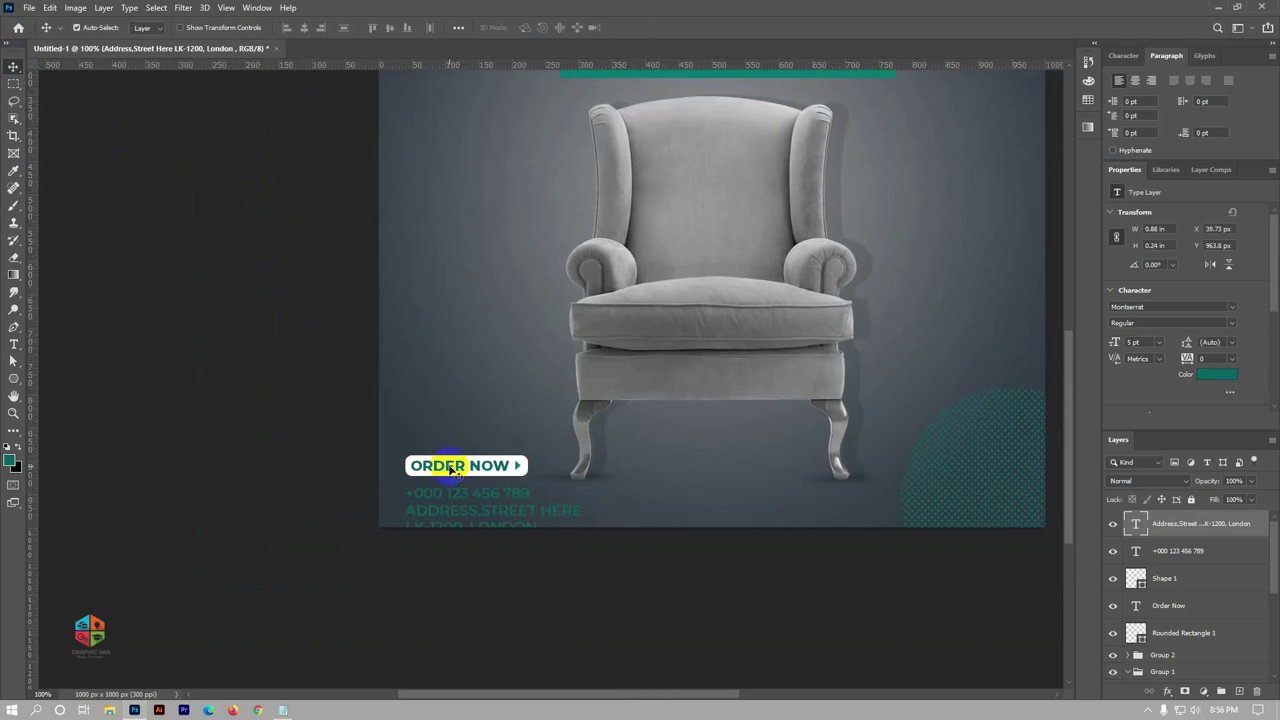
click(452, 468)
shift+click(520, 470)
shift+click(516, 466)
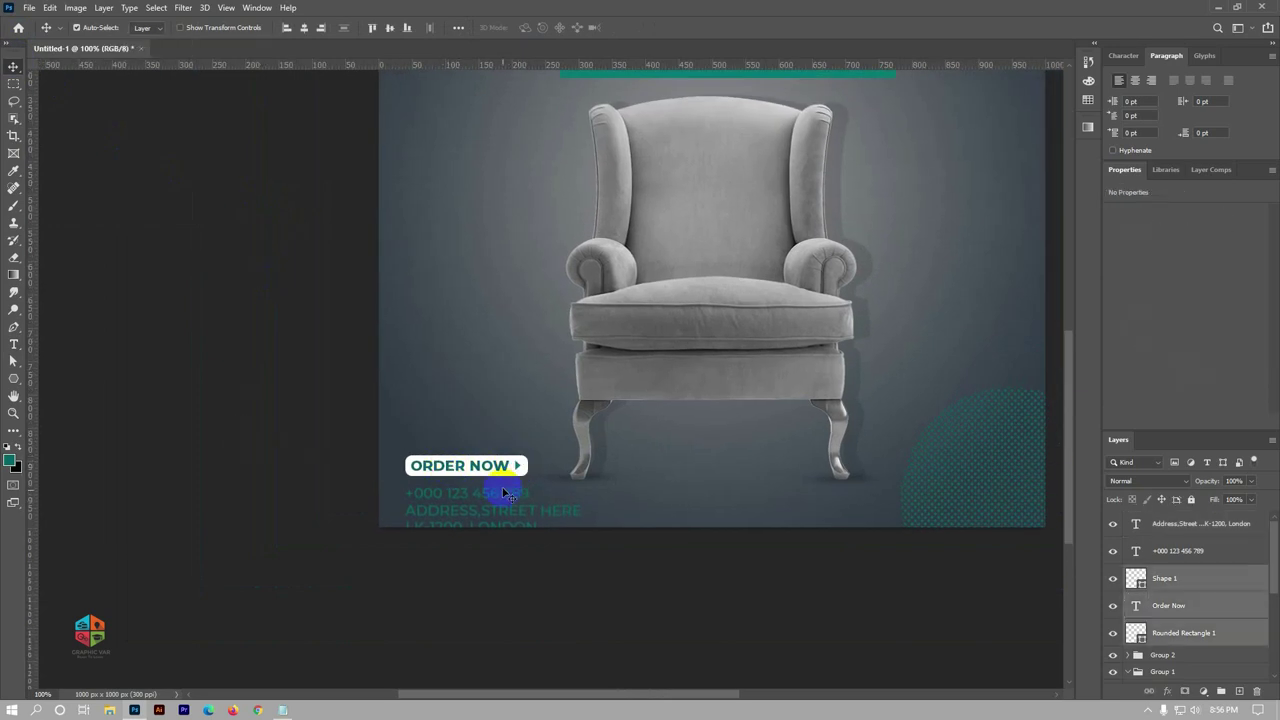
shift+click(515, 500)
key(Up)
key(Up)
key(Up)
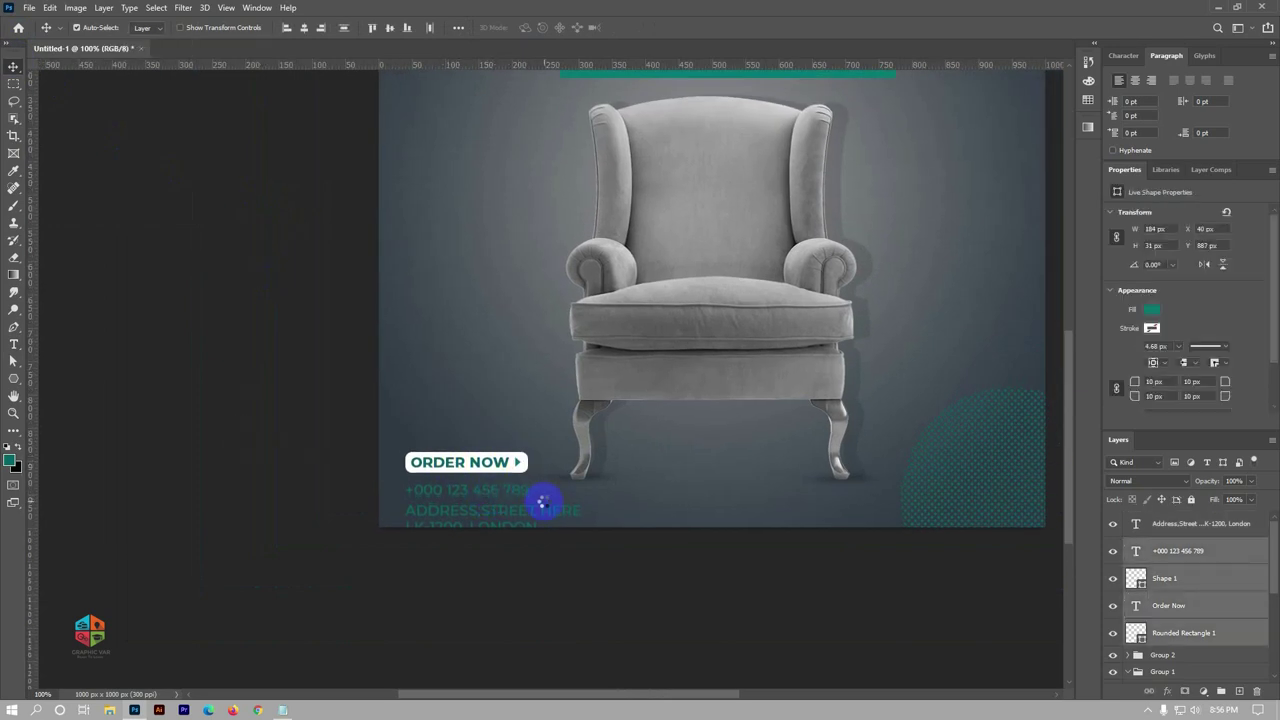
key(Up)
key(Up)
key(Up)
key(Up)
key(Up)
key(Up)
key(Up)
key(Up)
key(Up)
key(Up)
key(Up)
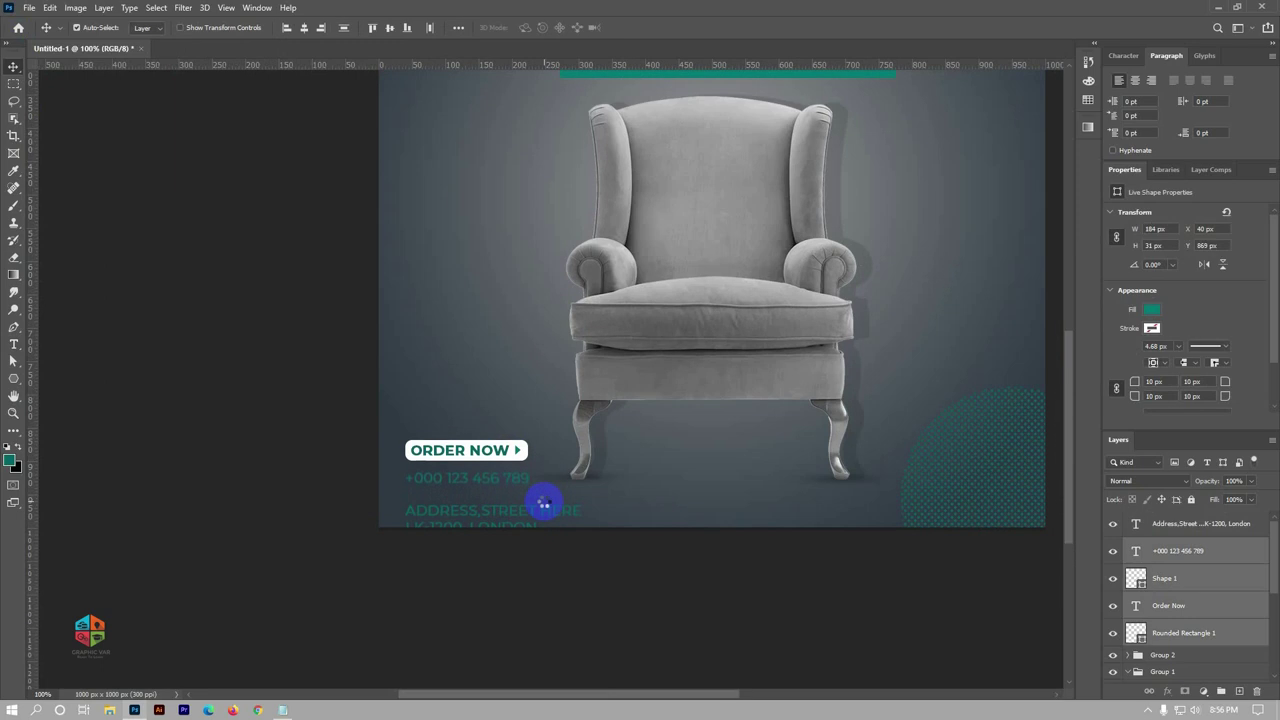
key(Up)
key(Up)
key(Up)
key(Up)
key(Up)
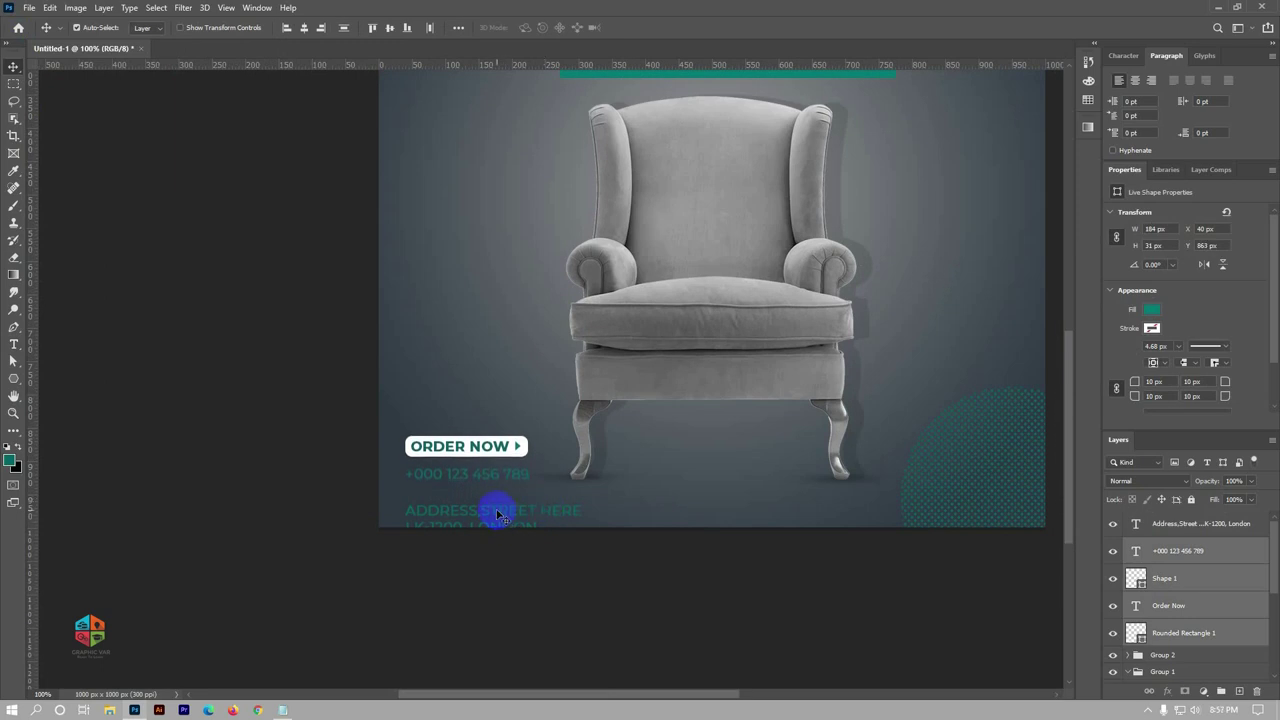
Move the address lines up close under the phone number
drag(500, 515, 497, 495)
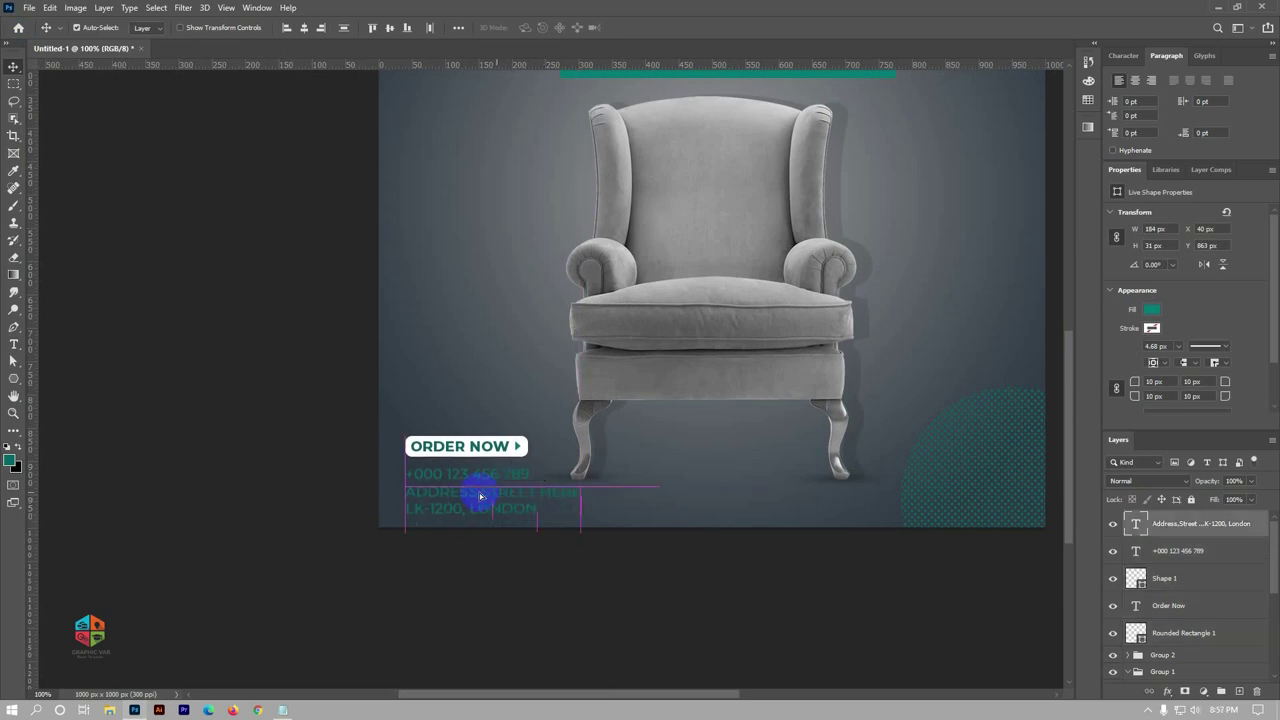
drag(497, 494, 480, 491)
click(240, 423)
key(ctrl+minus)
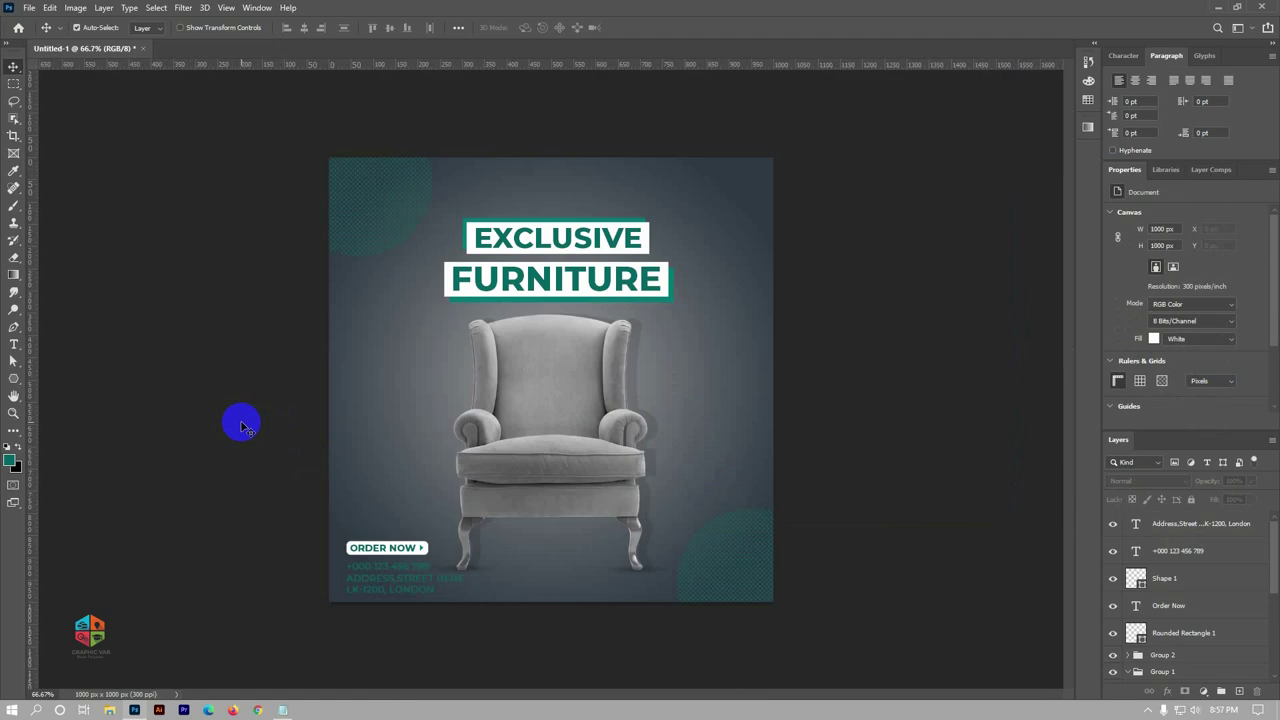
Shrink the EXCLUSIVE FURNITURE heading to about 88%, raise it slightly, and move the armchair up
click(612, 474)
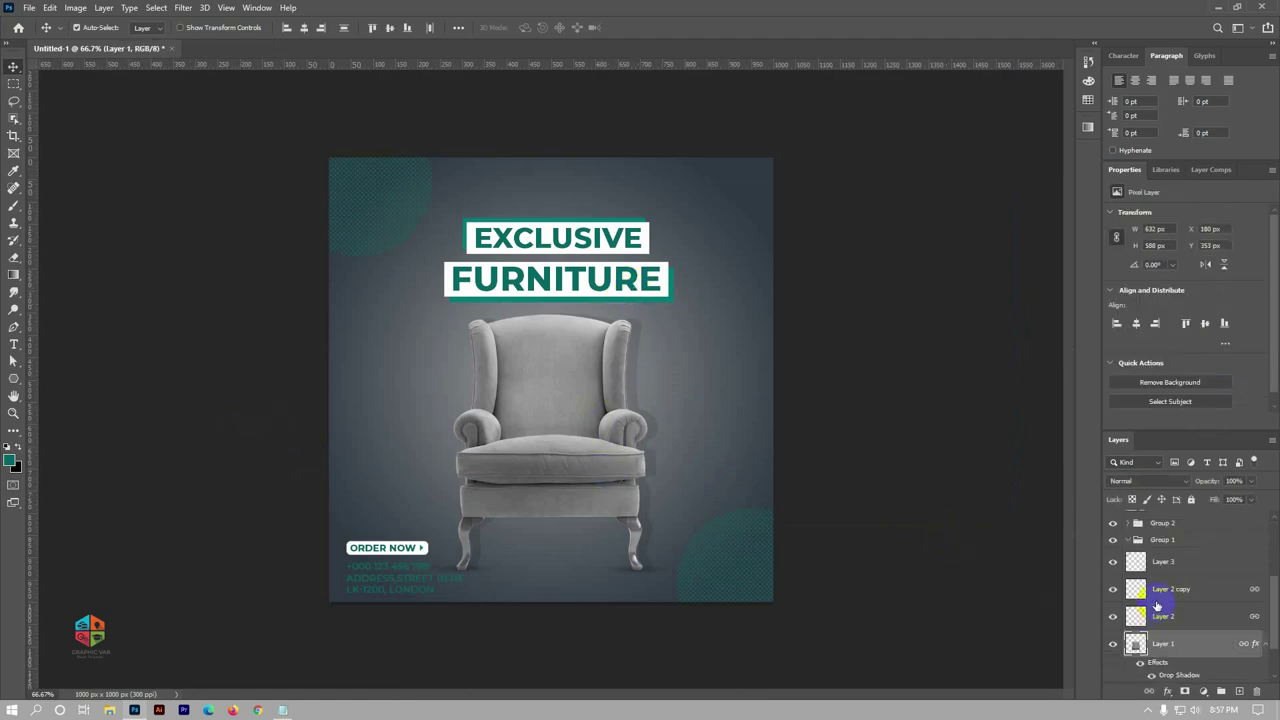
drag(608, 471, 612, 456)
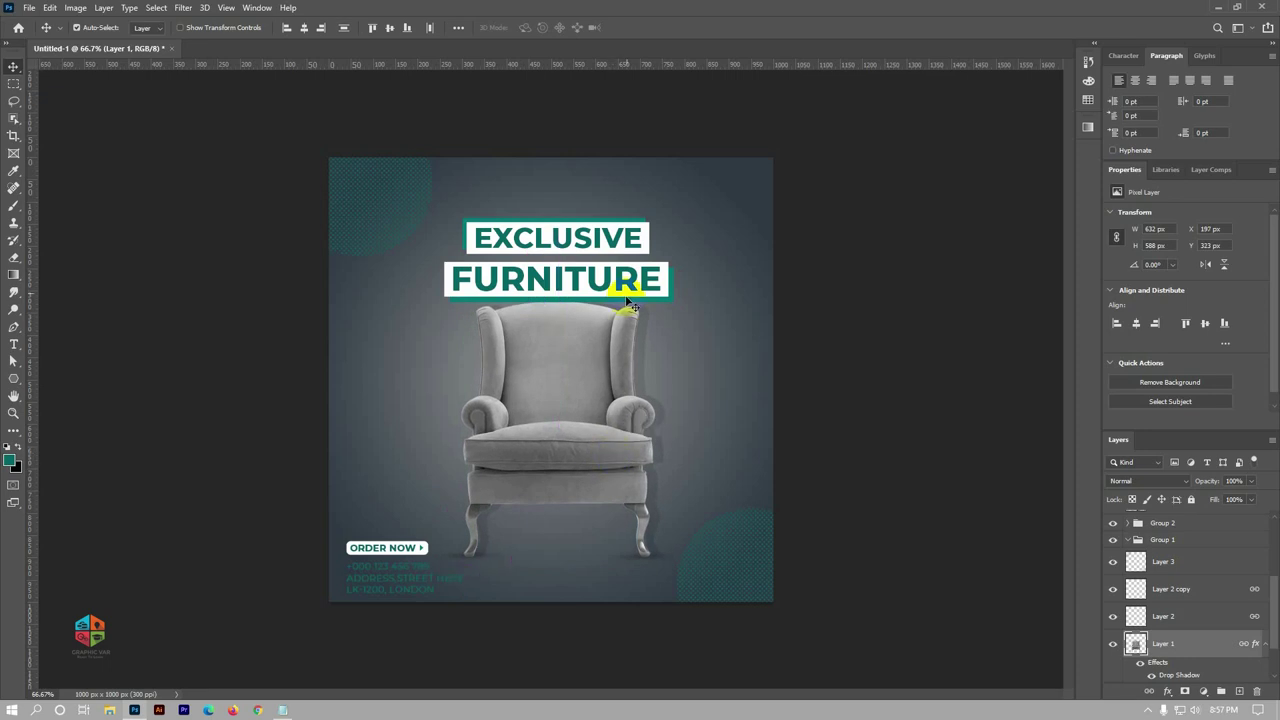
drag(620, 283, 631, 273)
shift+click(612, 240)
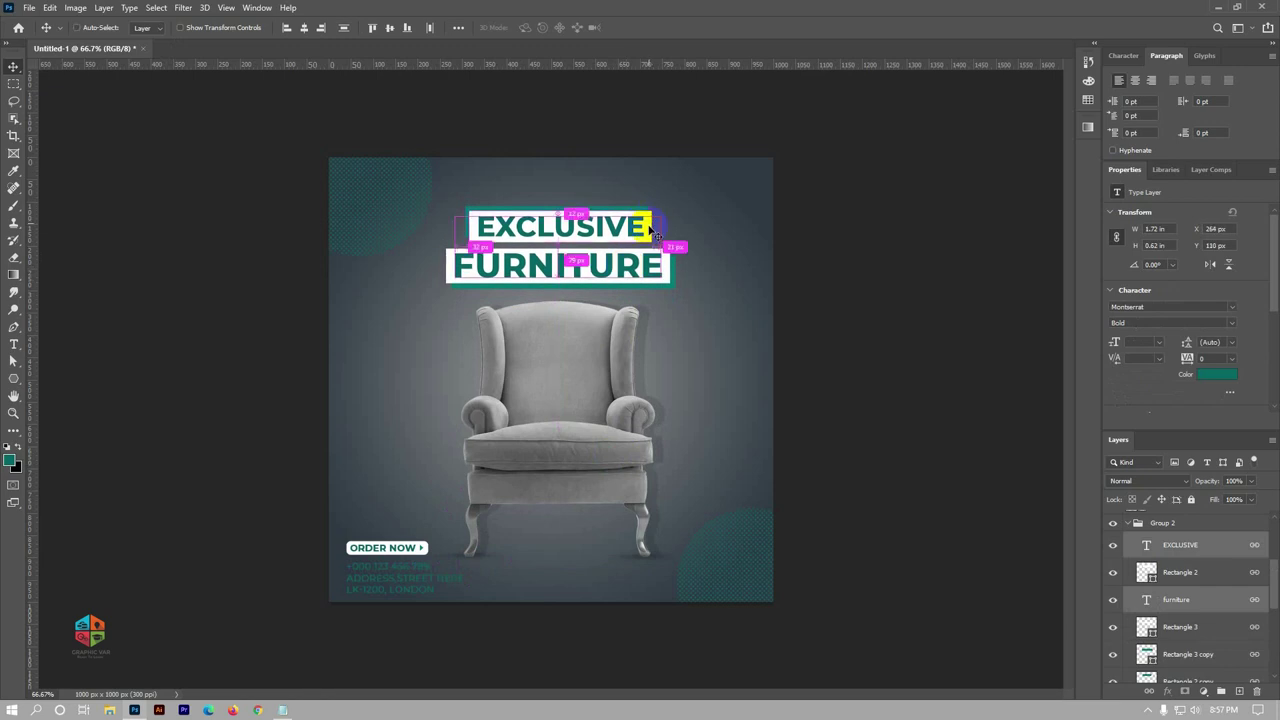
key(ctrl+t)
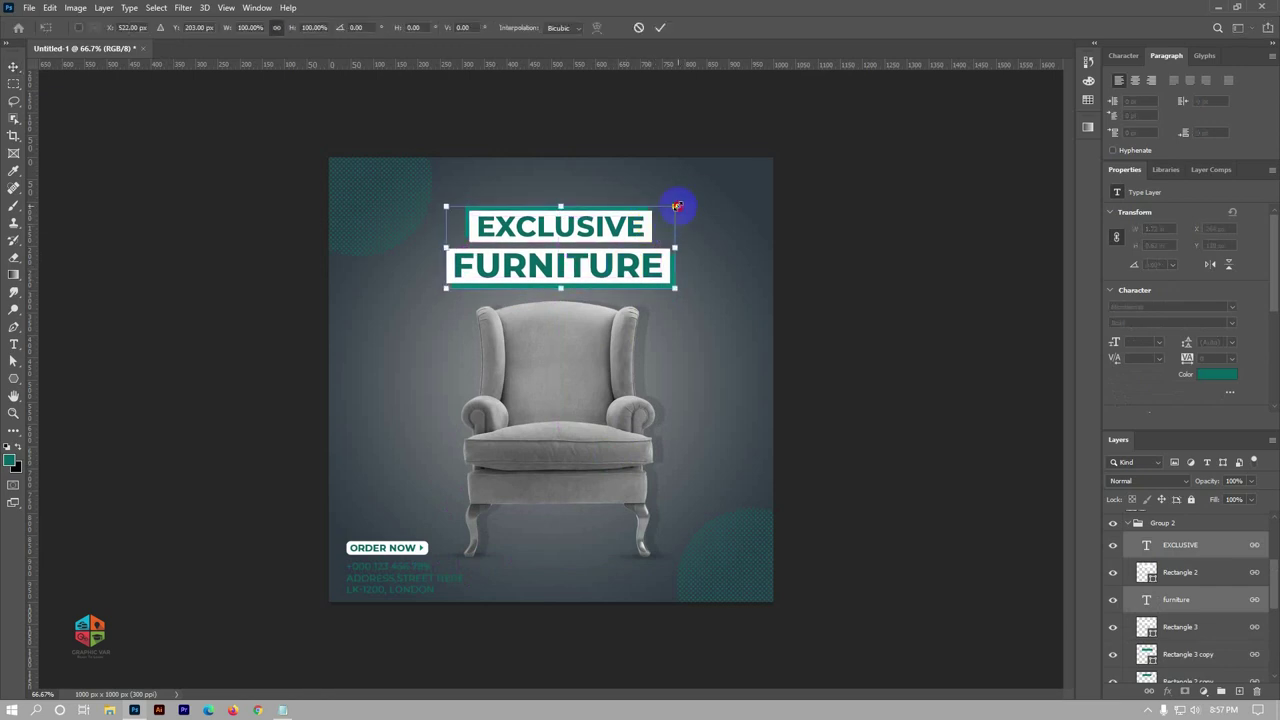
drag(677, 206, 661, 211)
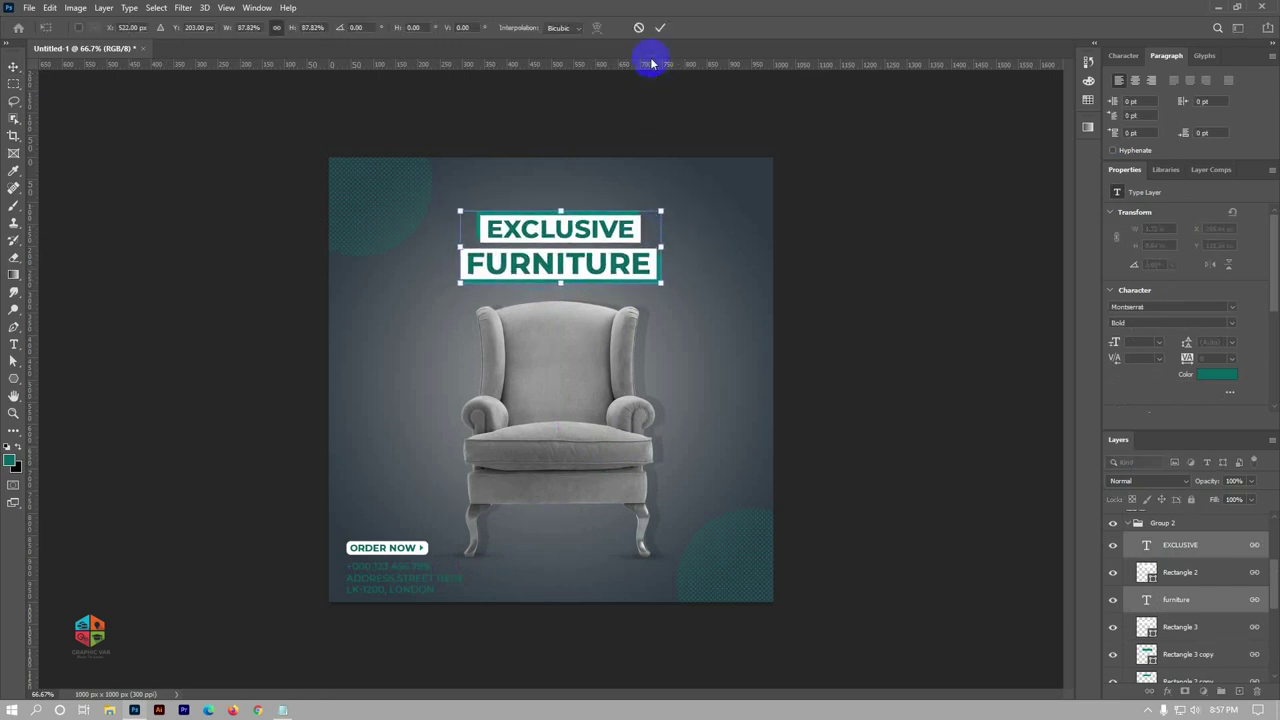
click(660, 27)
drag(586, 229, 588, 220)
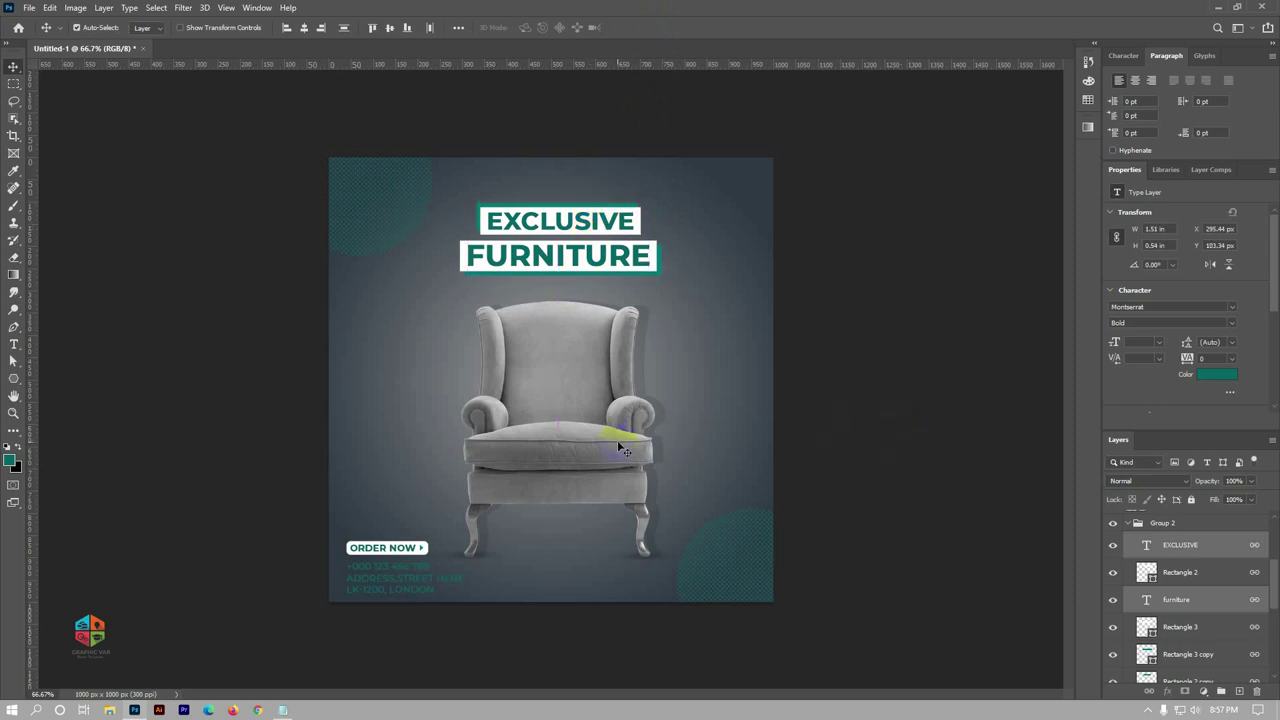
drag(620, 447, 602, 436)
click(880, 220)
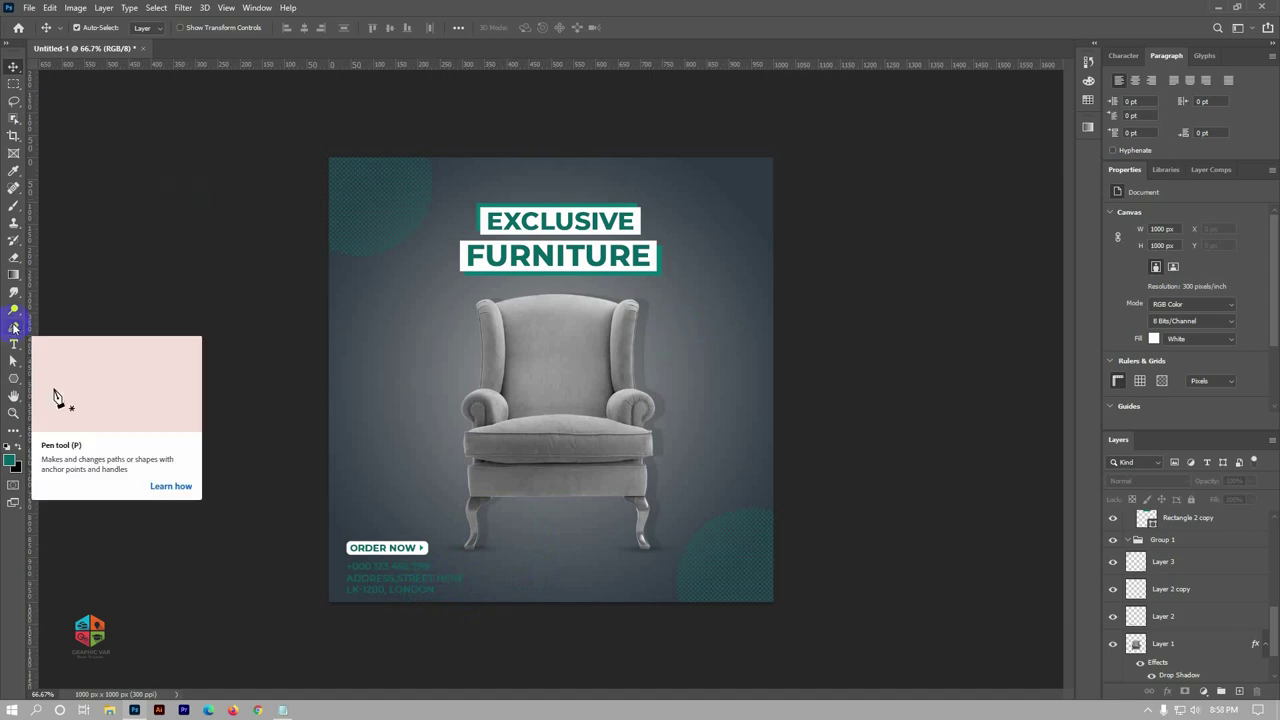
Draw a circle with the Ellipse tool in the grey area right of the armchair
click(14, 380)
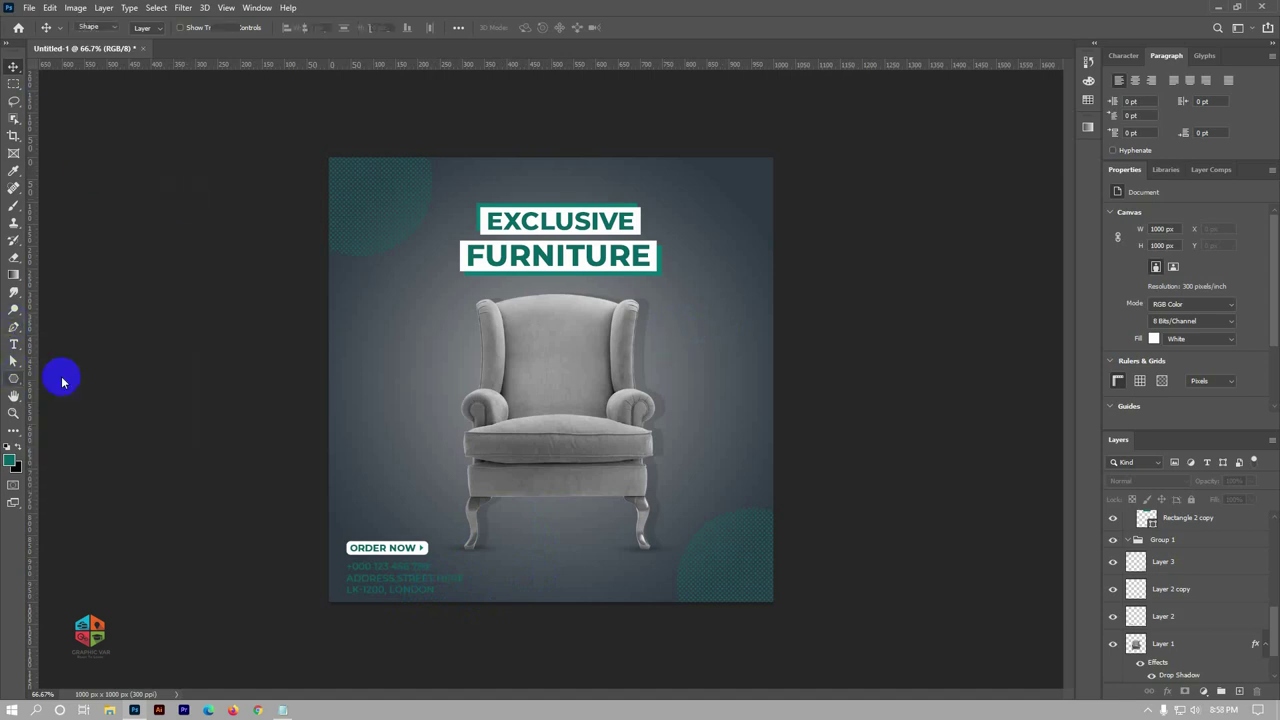
right_click(21, 383)
click(70, 386)
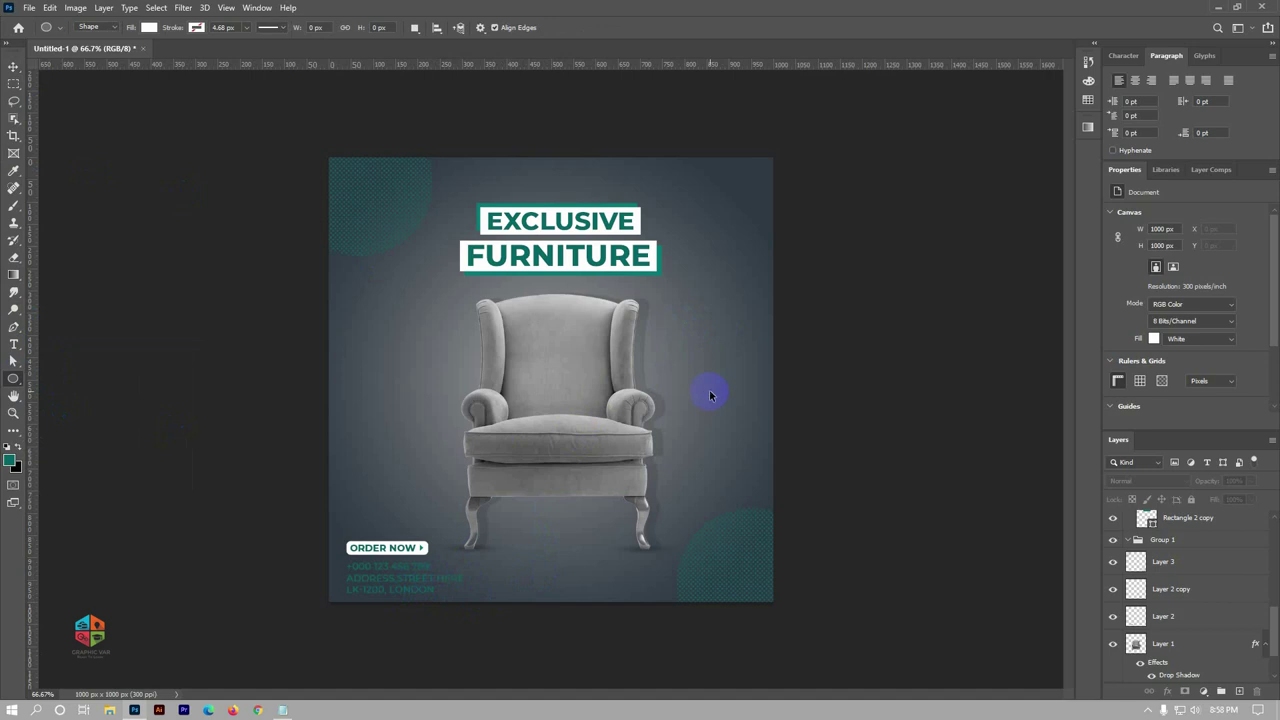
click(407, 341)
click(828, 366)
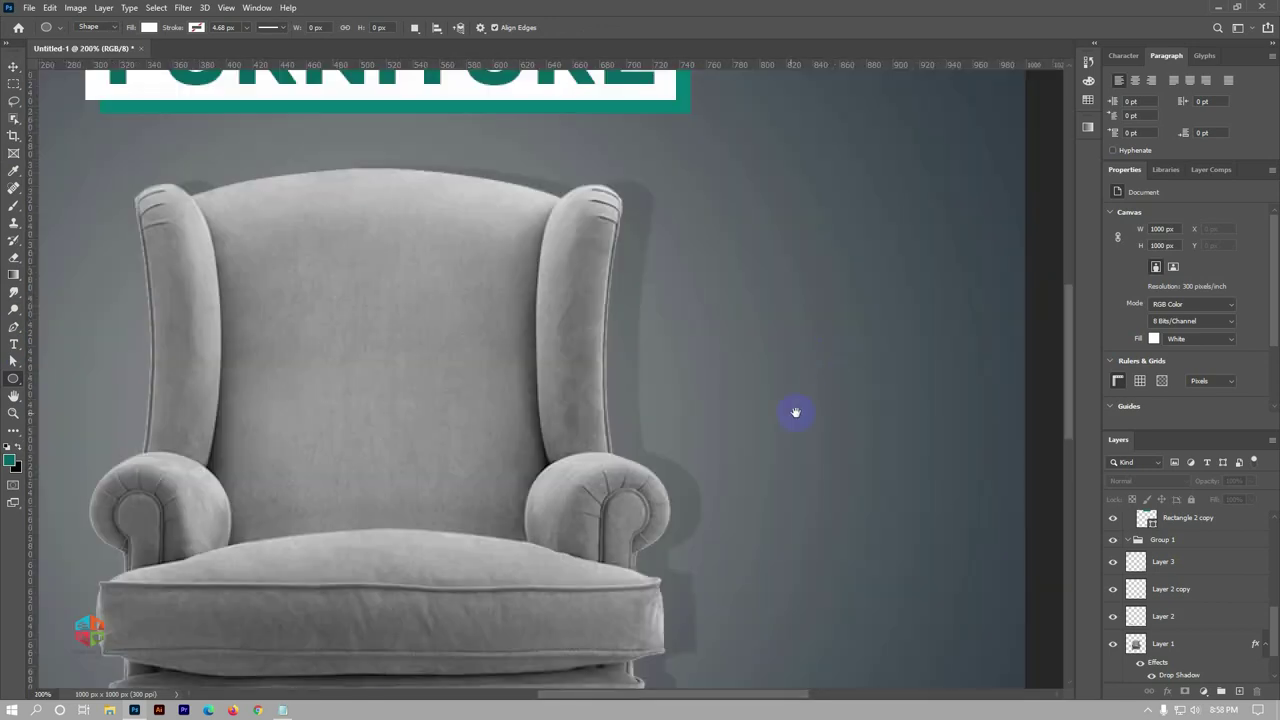
drag(795, 412, 577, 429)
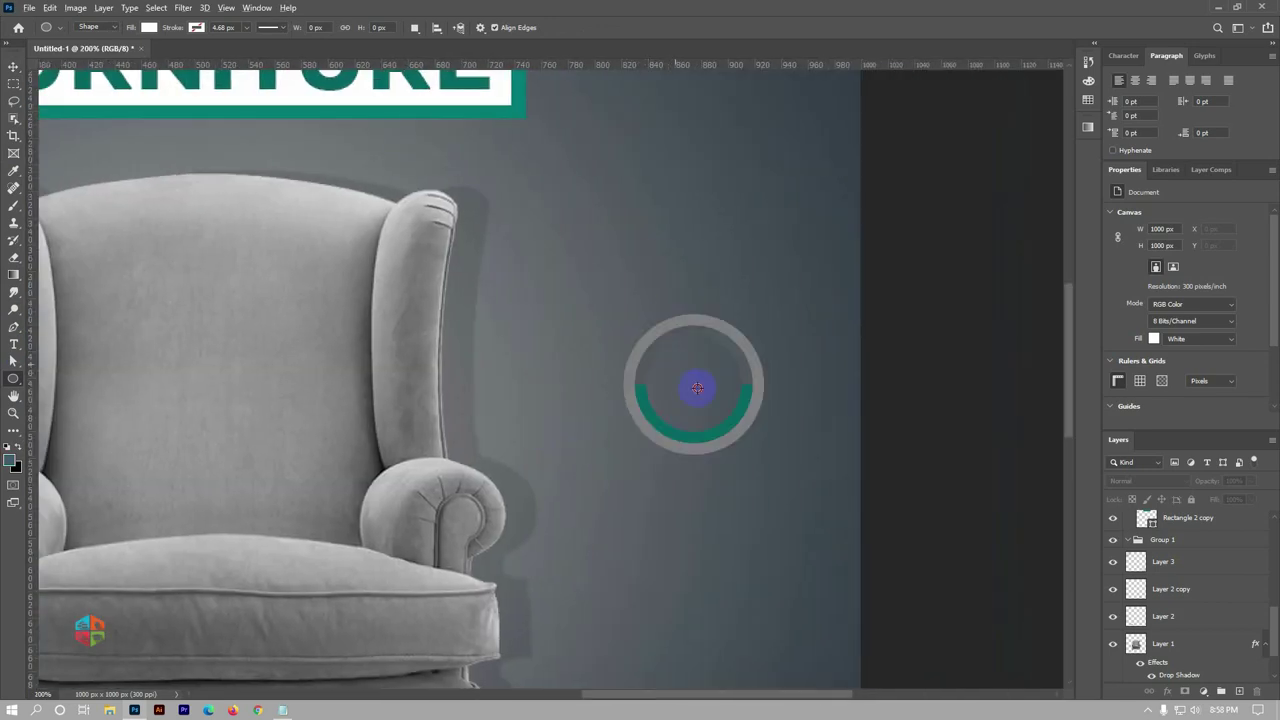
drag(658, 318, 792, 522)
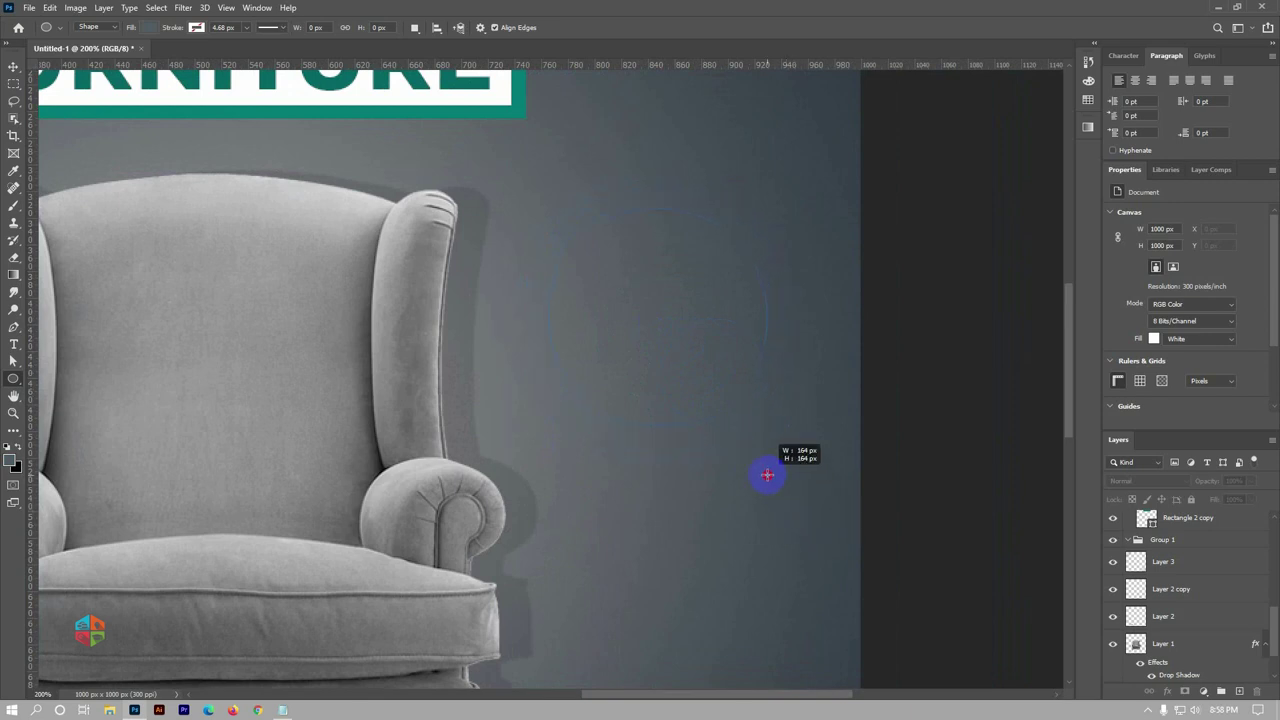
drag(792, 522, 755, 414)
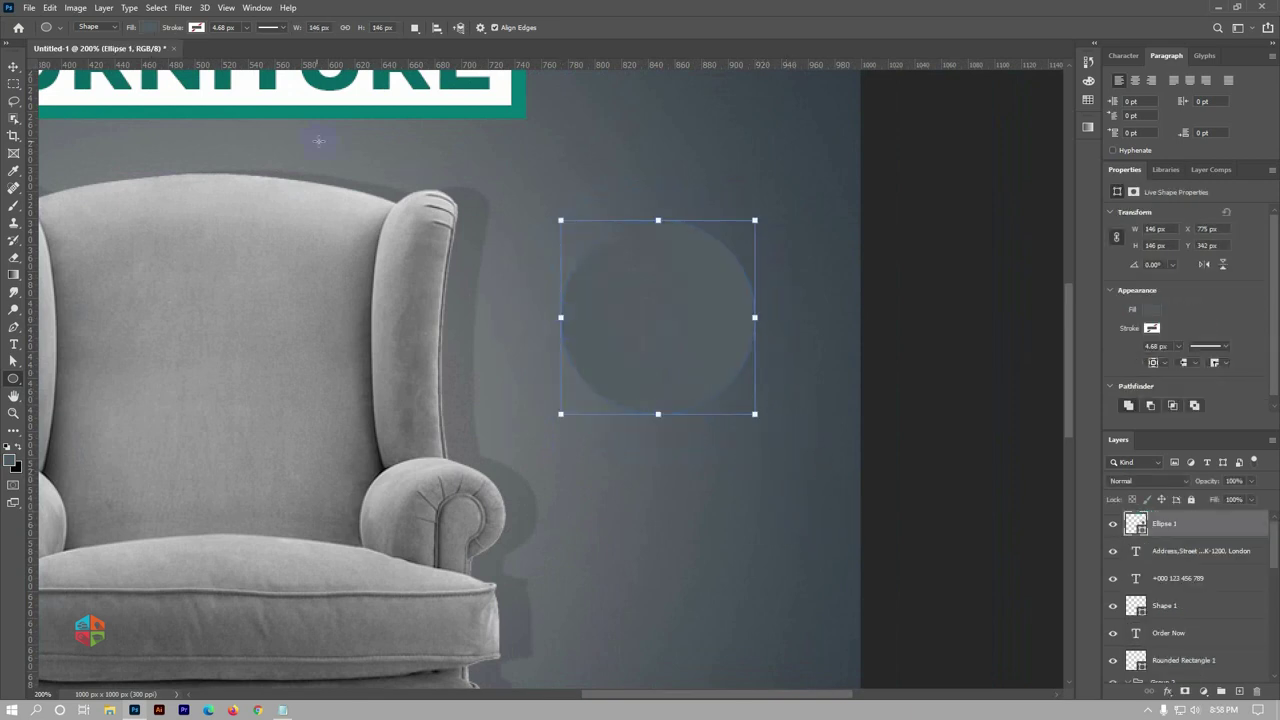
Set the circle's fill to white and select it with the Move tool
click(140, 27)
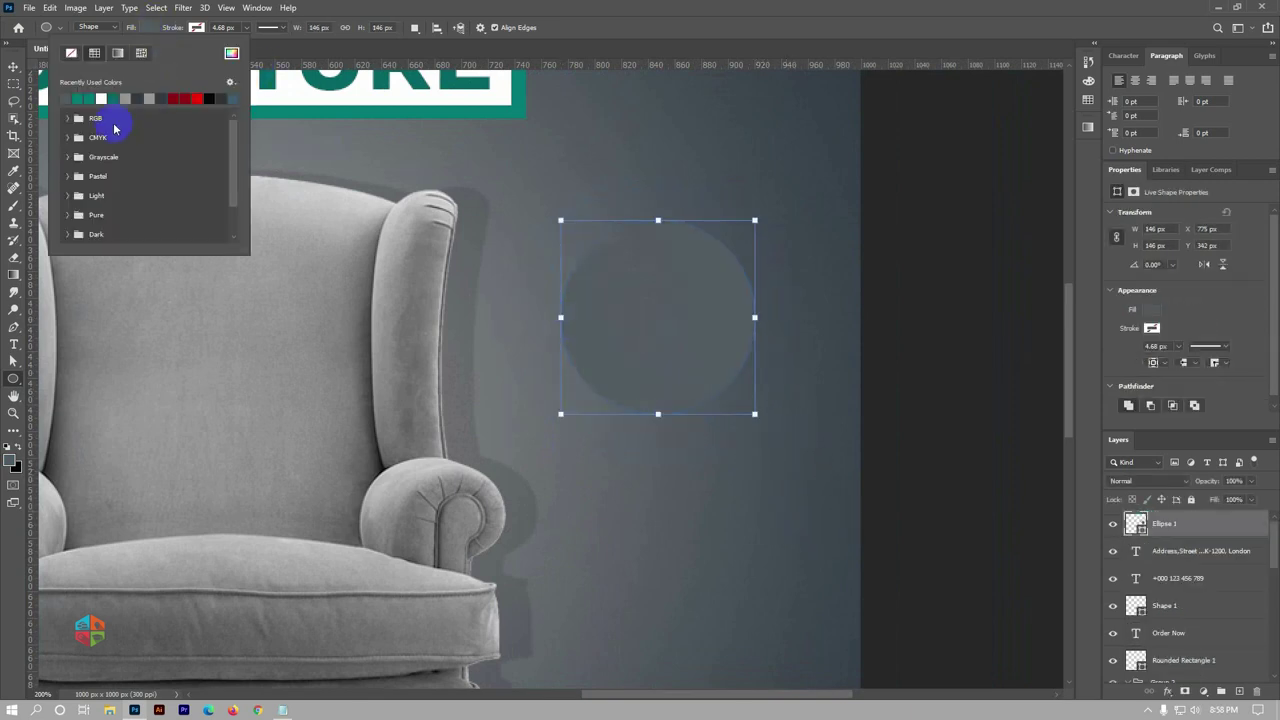
click(102, 99)
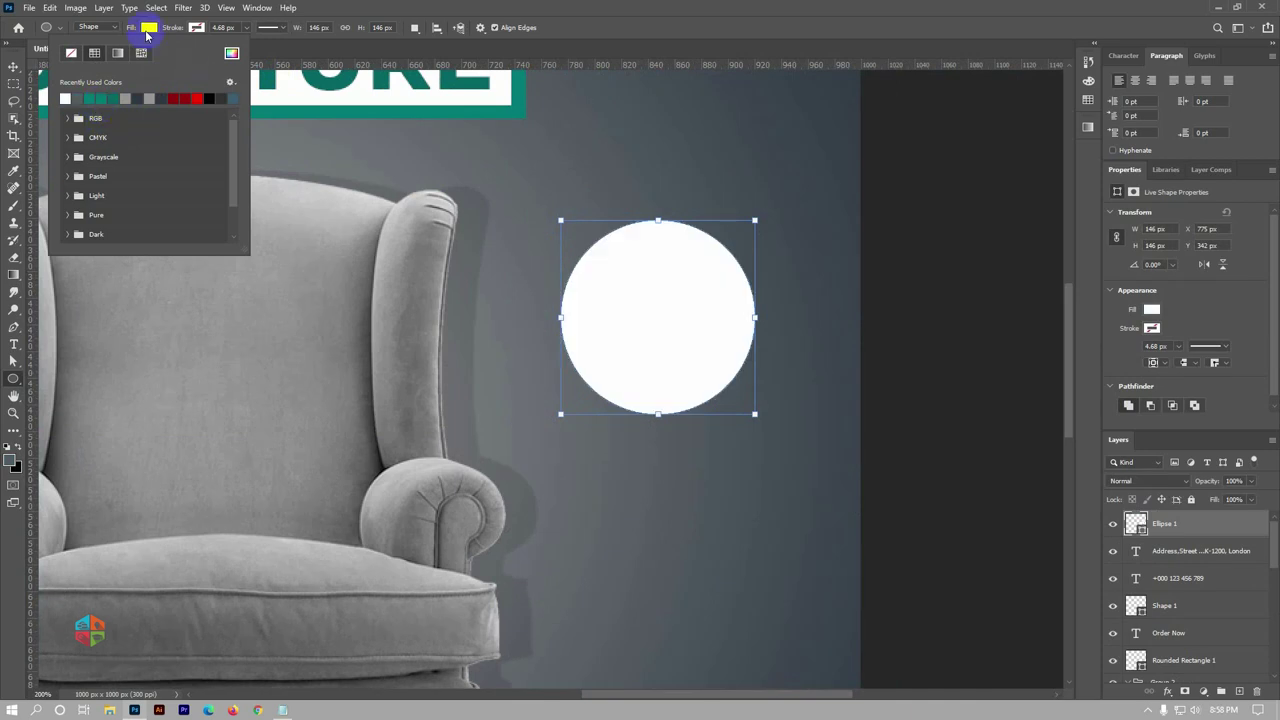
click(148, 27)
click(14, 67)
click(681, 313)
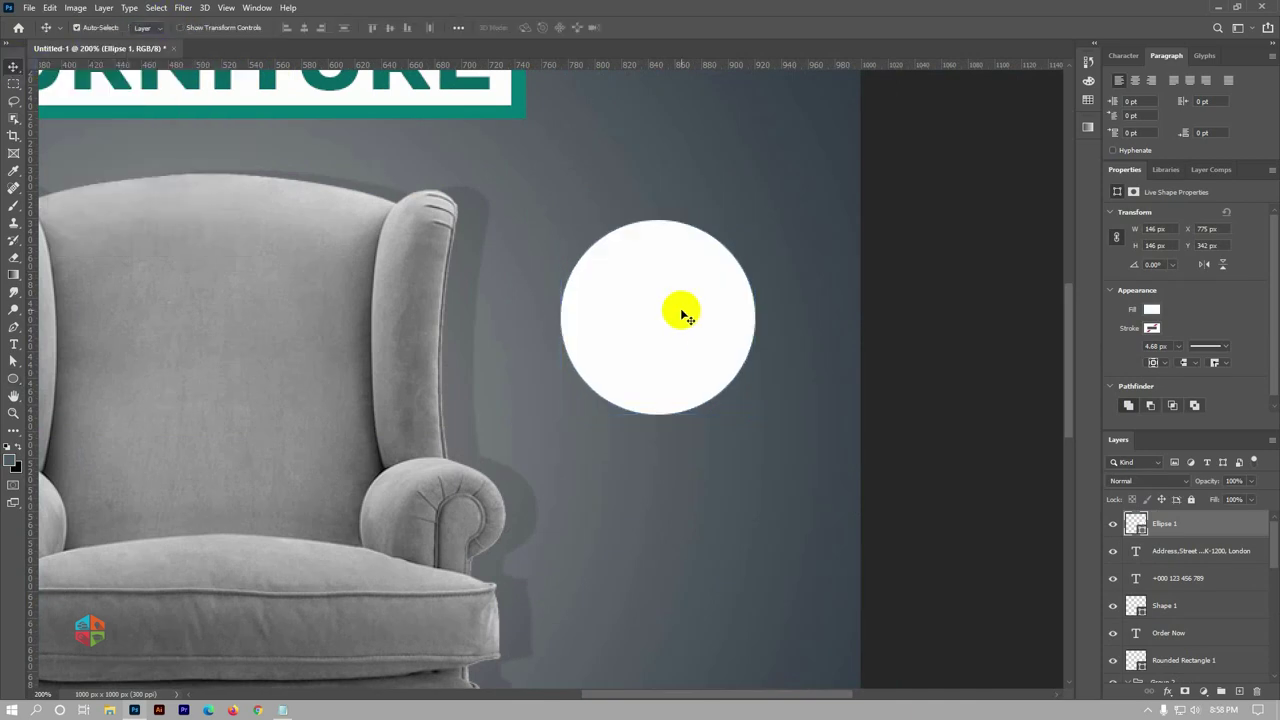
key(ctrl+f)
click(745, 124)
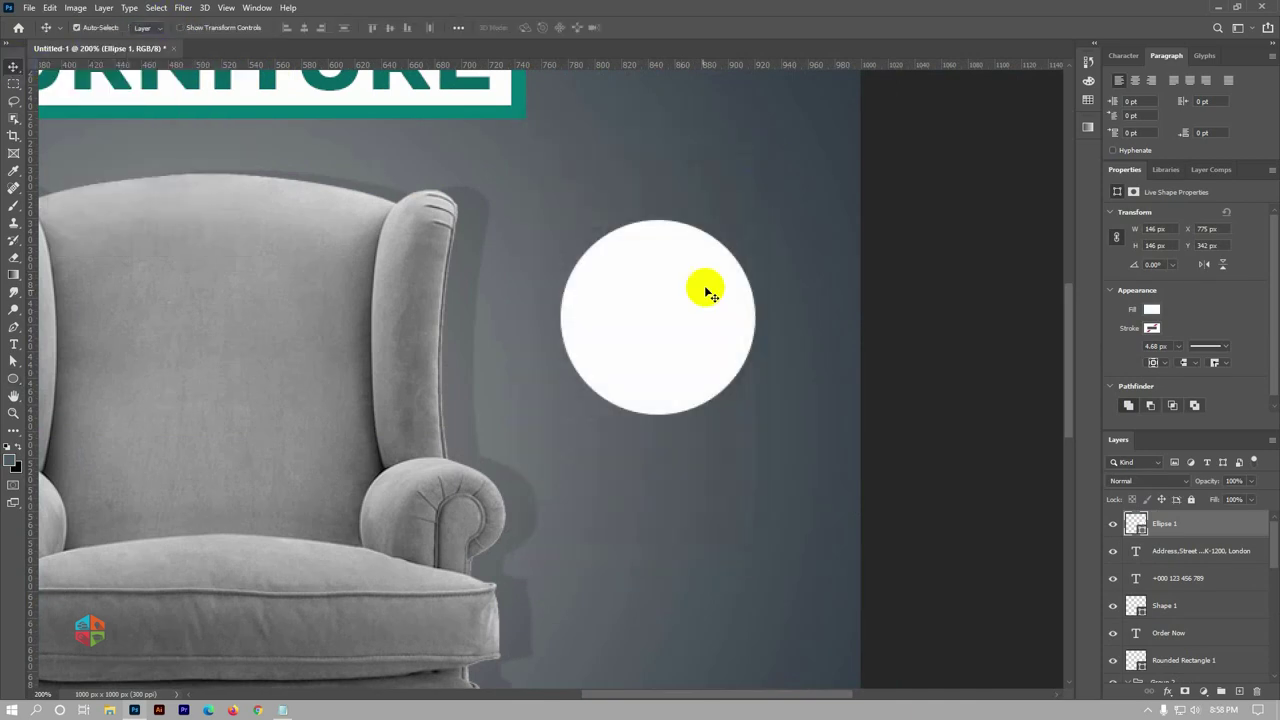
click(671, 306)
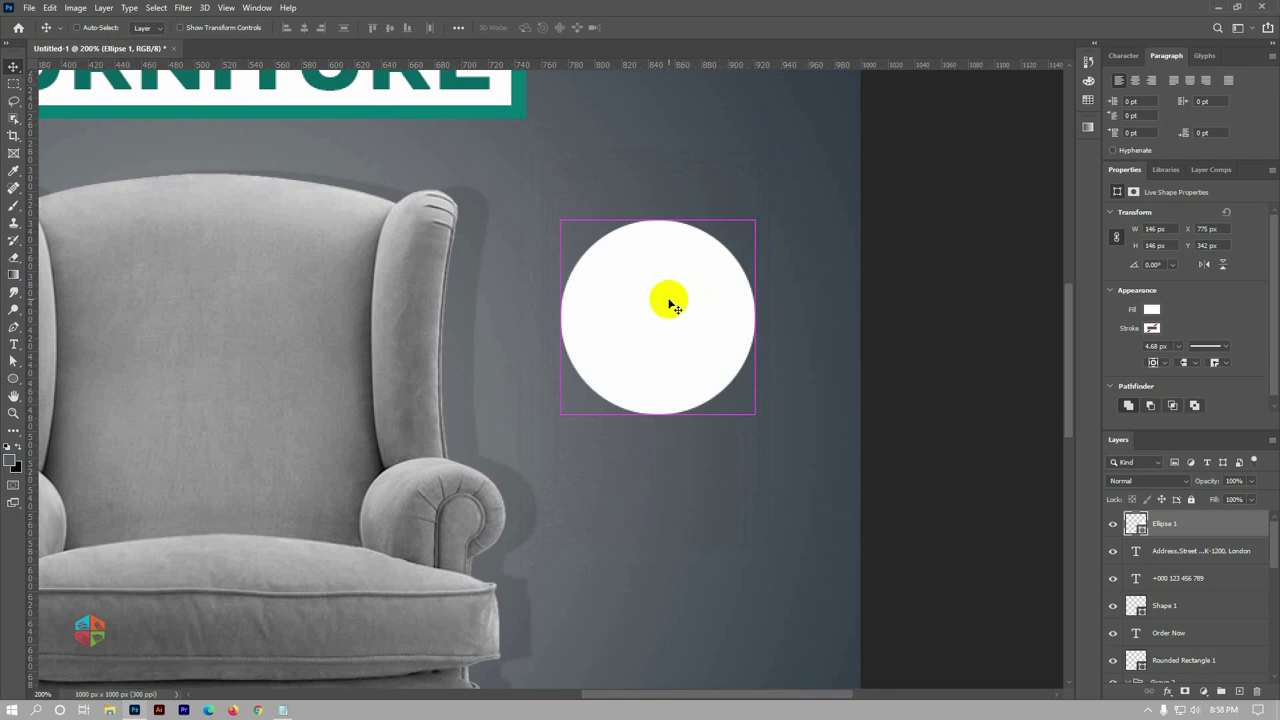
key(ctrl+f)
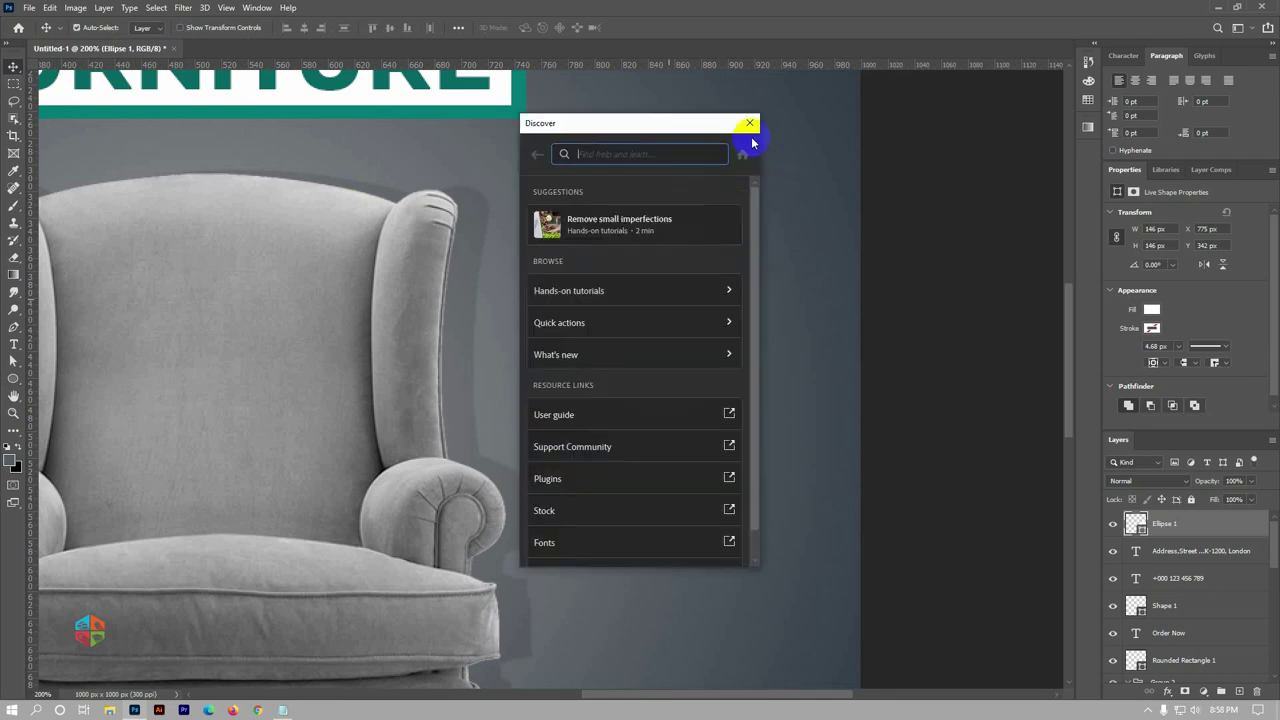
Paste a copy of the circle onto the original and enlarge it slightly
click(749, 124)
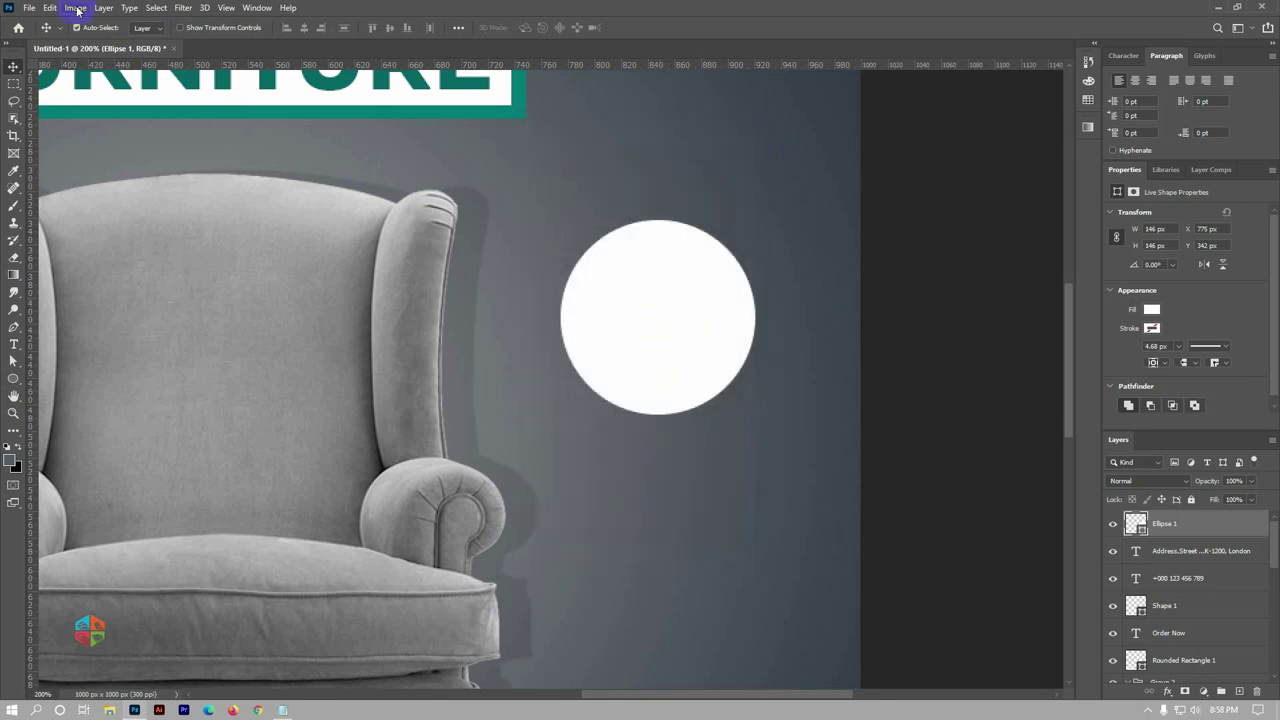
click(77, 8)
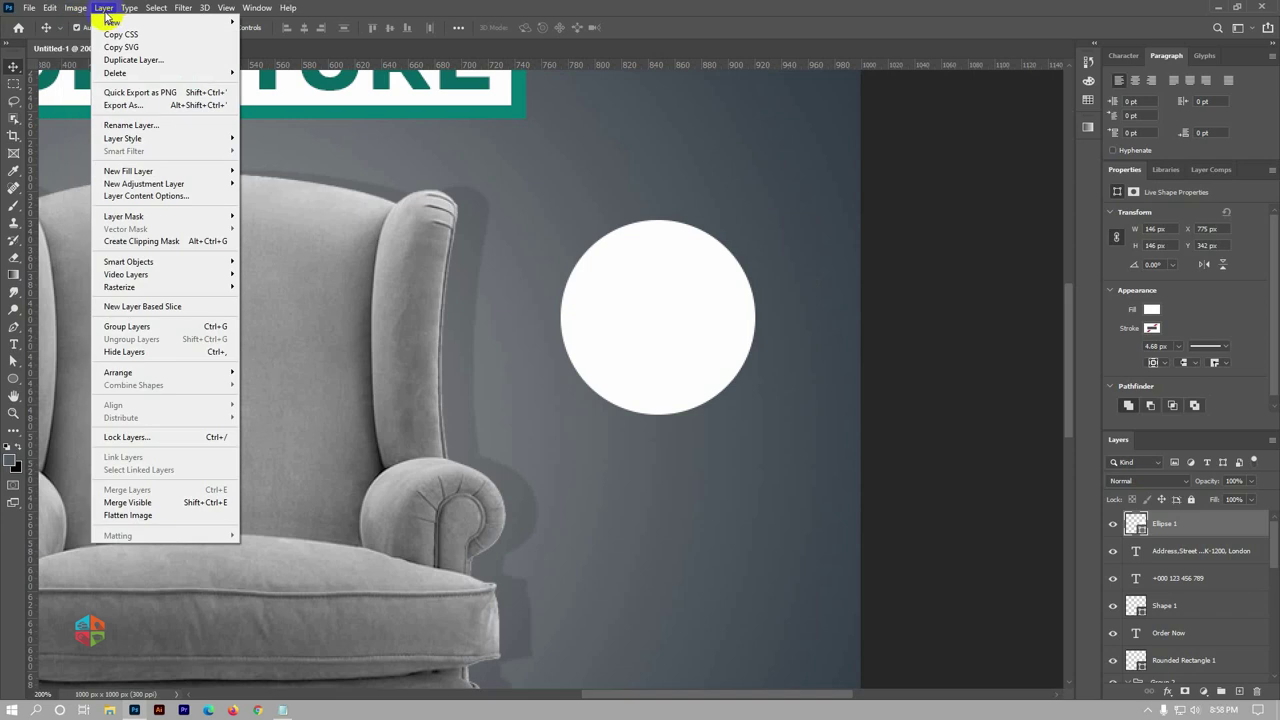
click(49, 8)
click(50, 8)
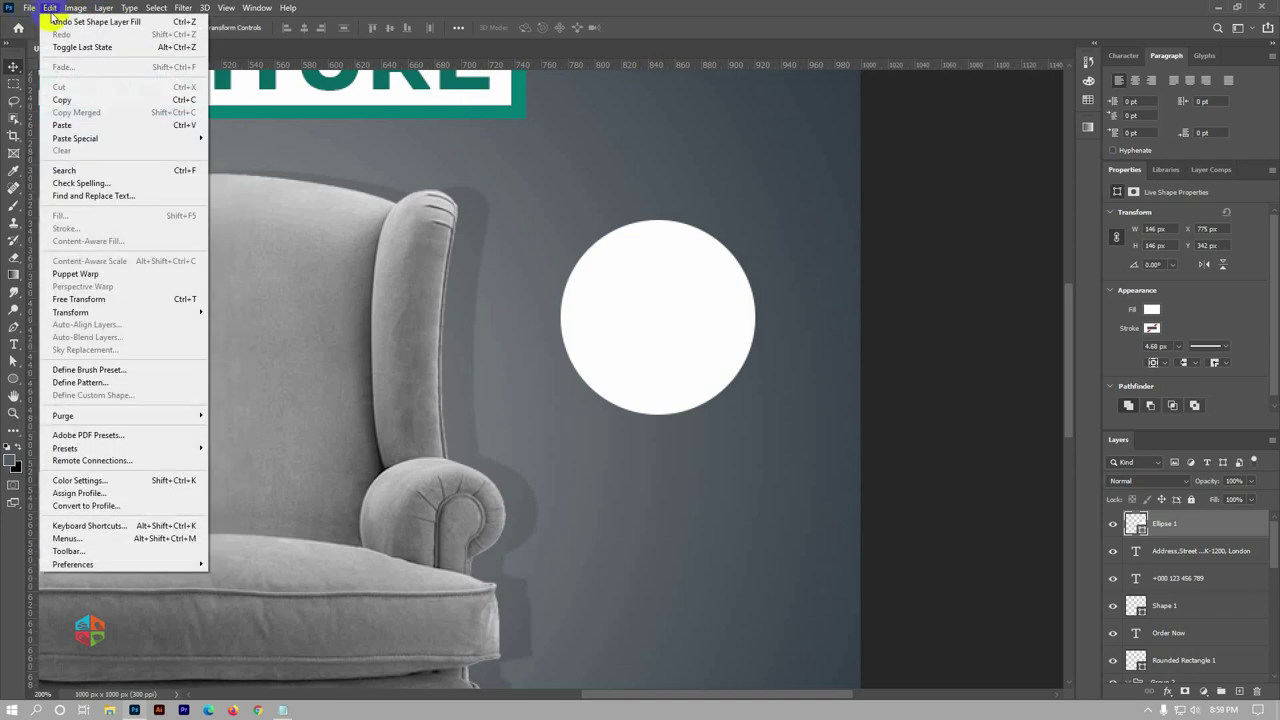
click(62, 125)
drag(497, 357, 684, 291)
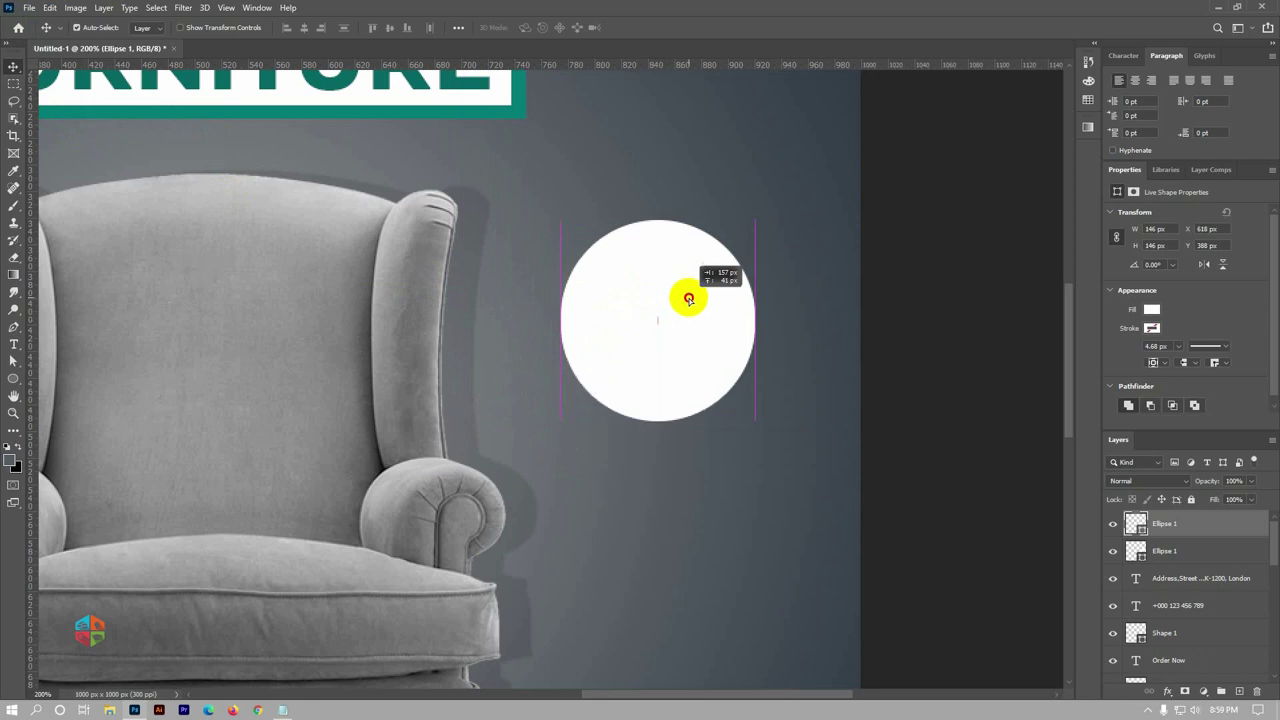
key(ctrl+t)
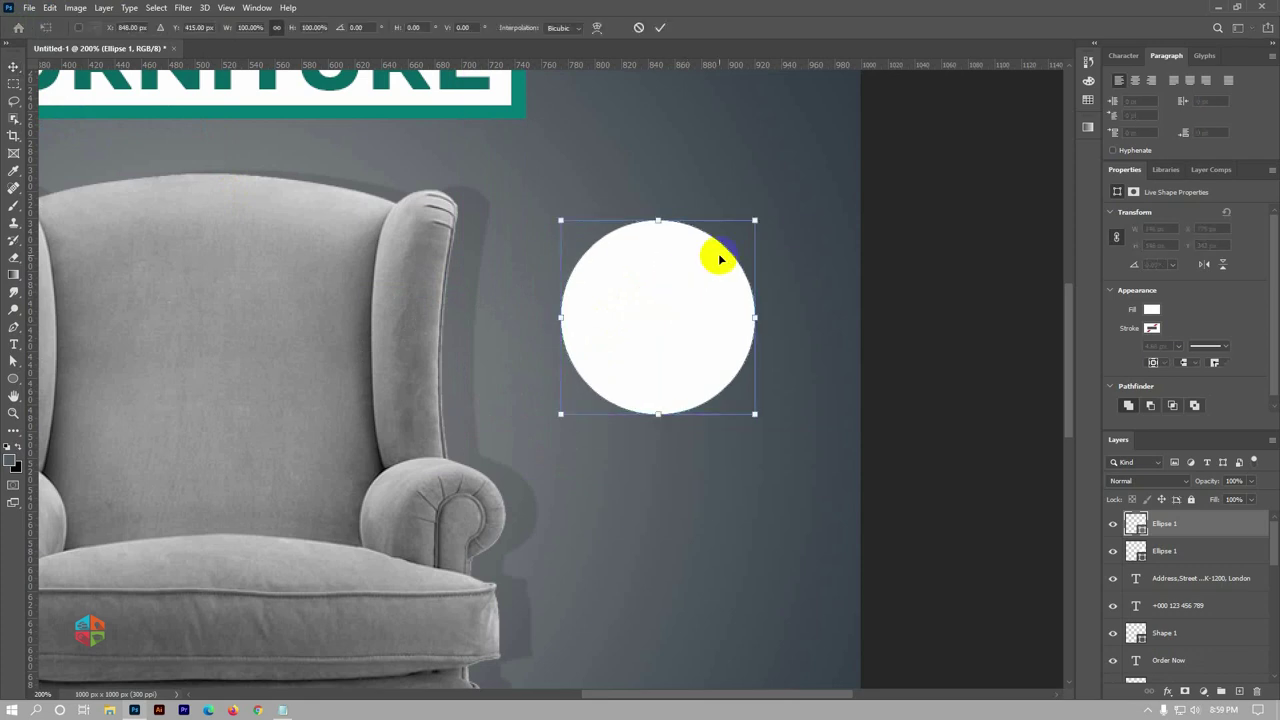
drag(748, 231, 766, 211)
click(660, 27)
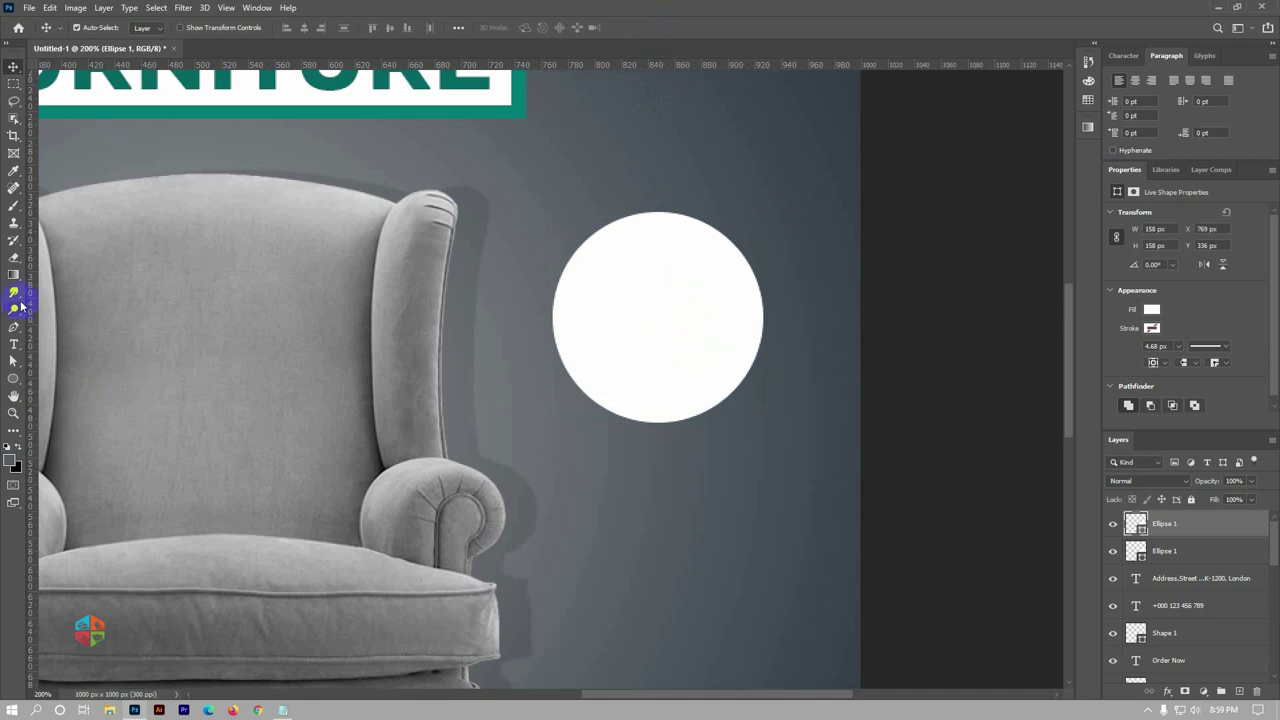
Fill the larger circle teal and move its layer below the white circle
click(16, 383)
click(816, 323)
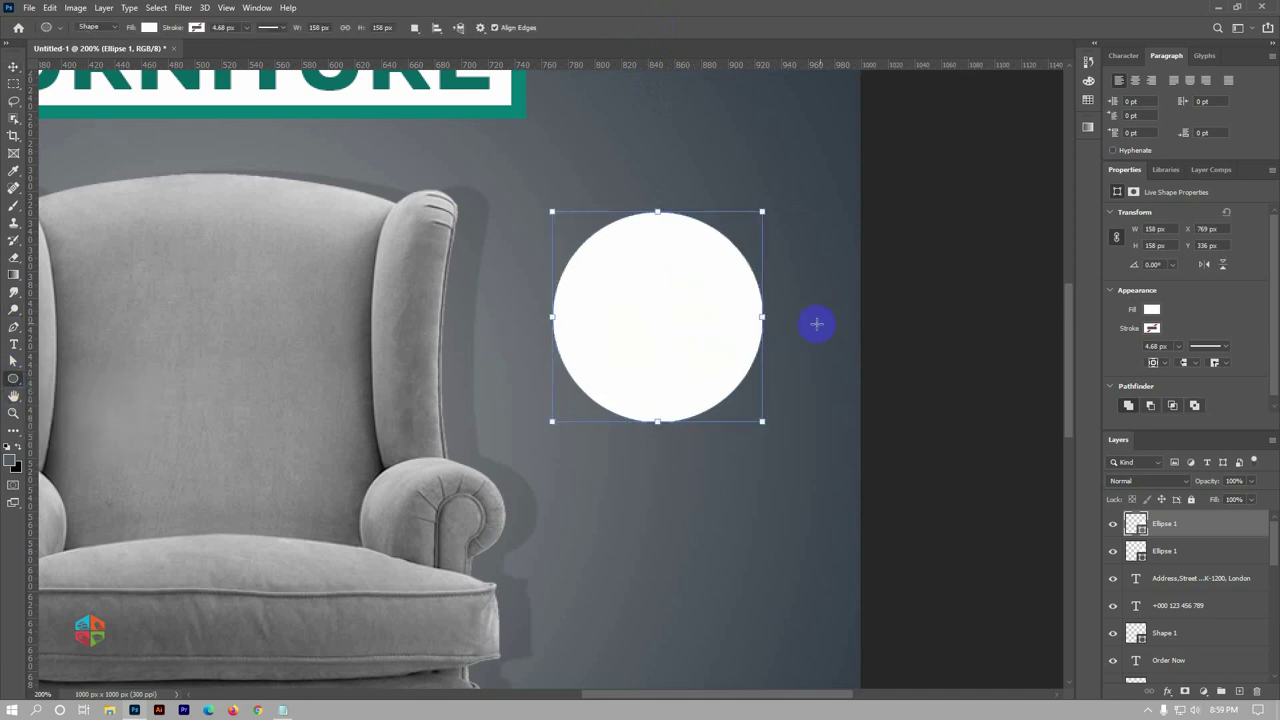
click(1152, 312)
click(1140, 375)
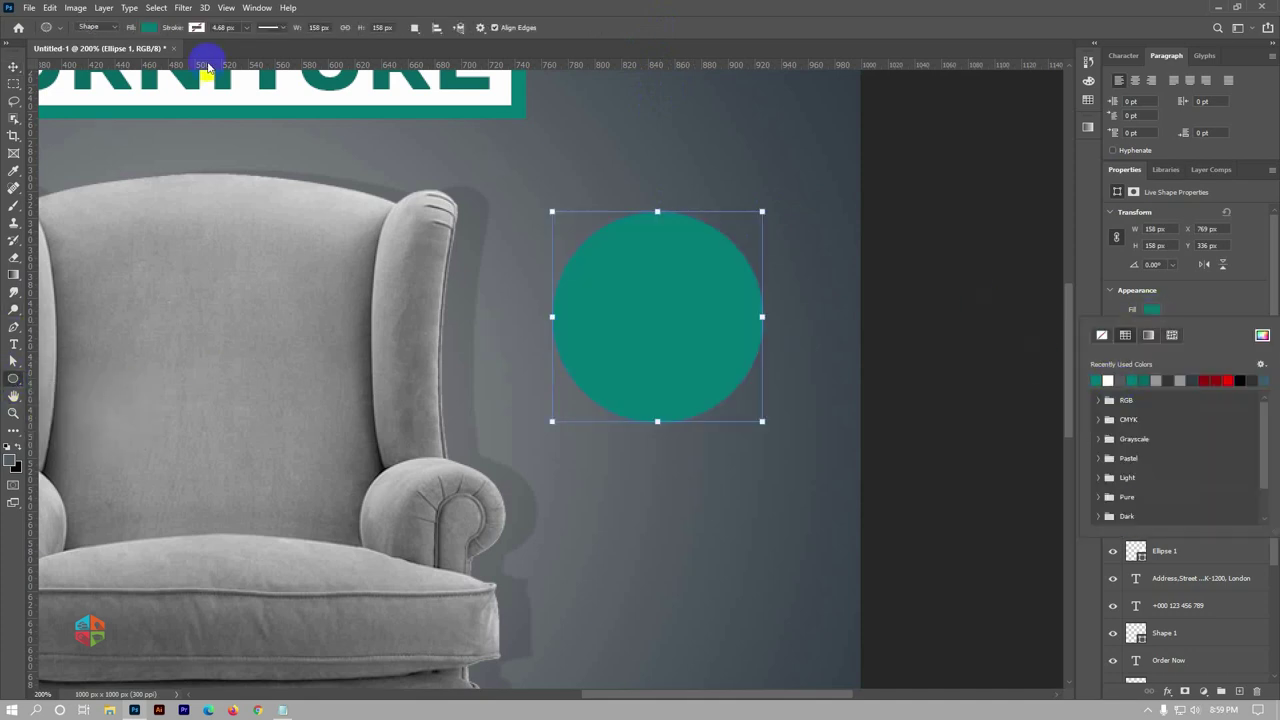
click(16, 70)
drag(1150, 525, 1160, 562)
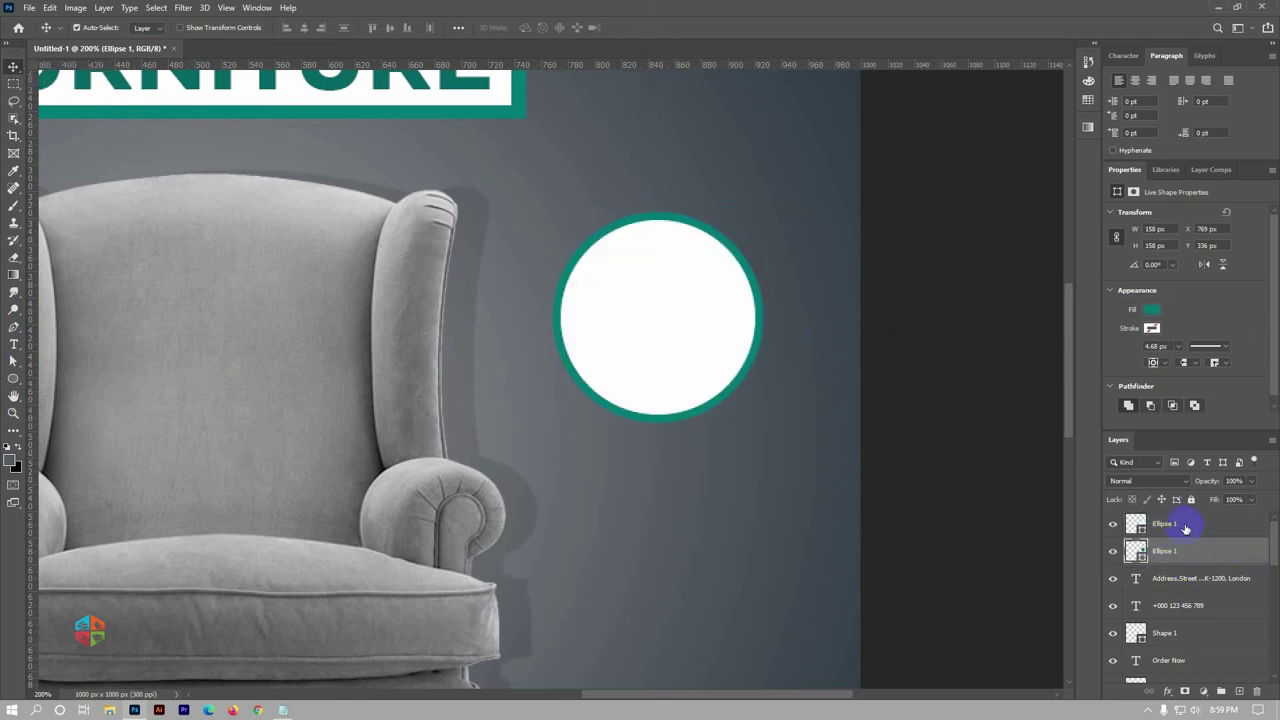
click(1185, 526)
Make a third copy of the white circle over the teal-ringed badge and begin transforming it
key(ctrl+t)
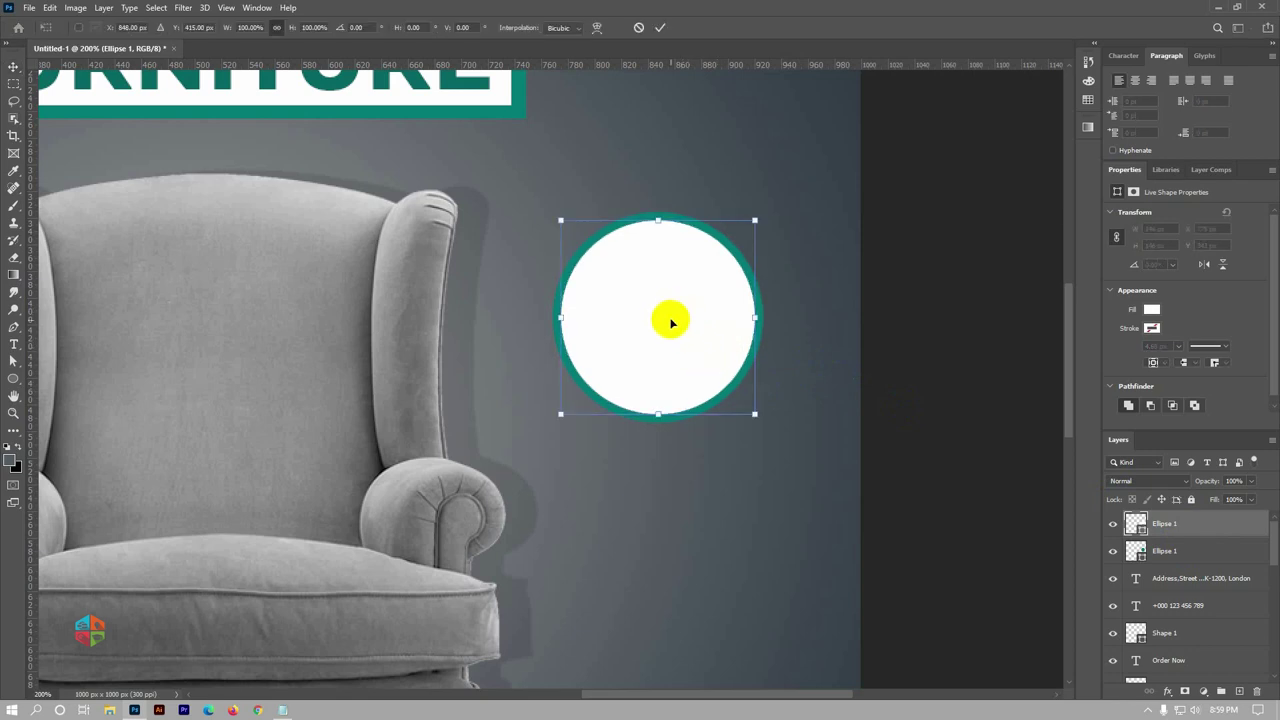
click(660, 27)
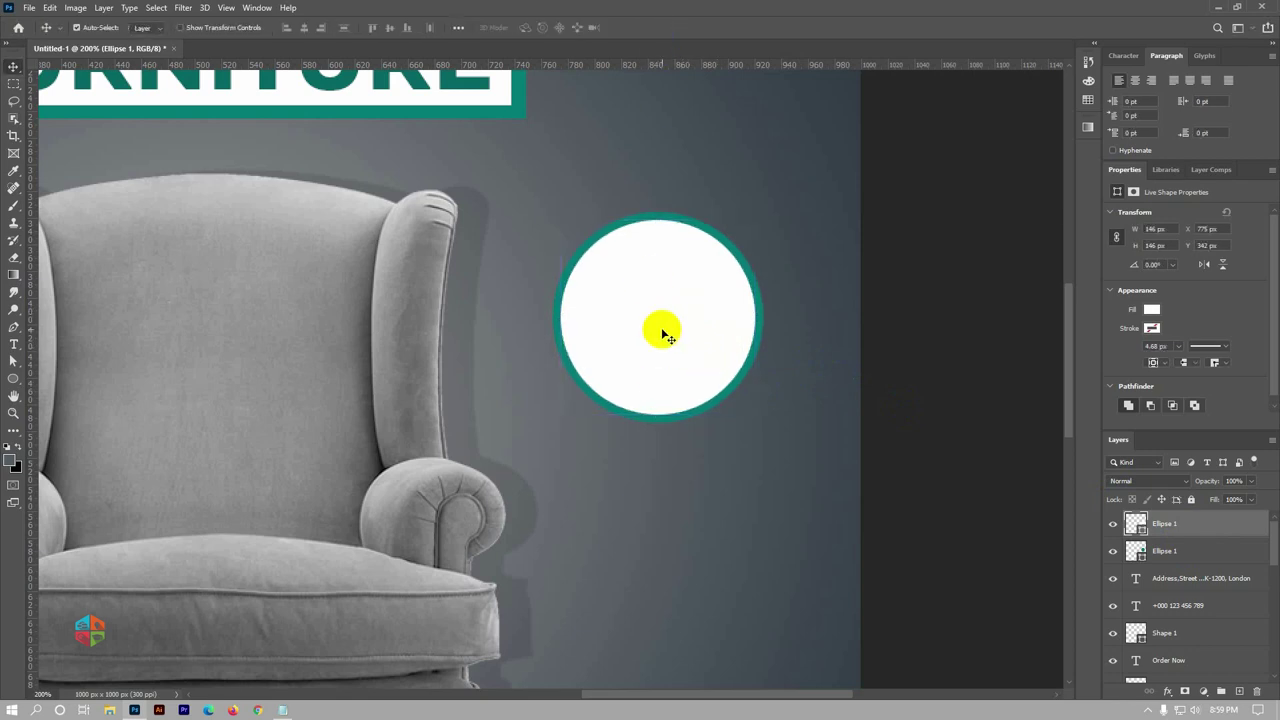
key(ctrl+f)
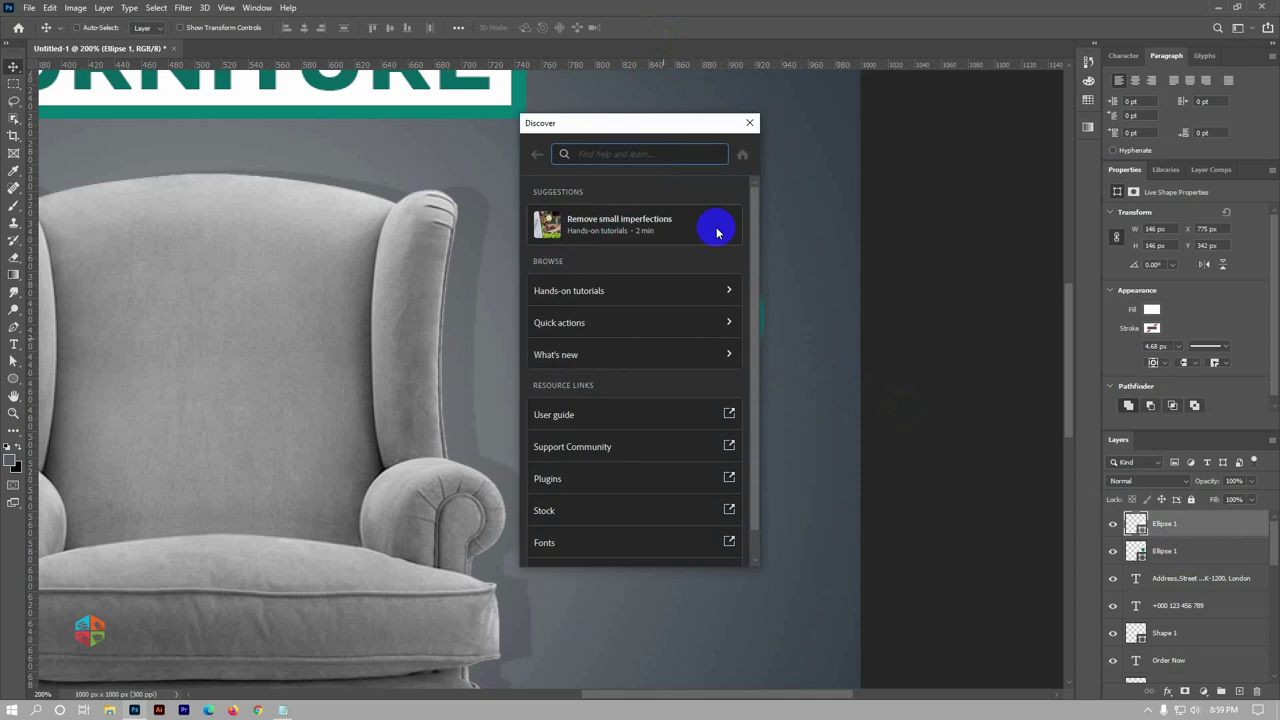
click(749, 122)
mouse_move(666, 331)
mouse_down()
mouse_move(508, 398)
mouse_move(677, 337)
mouse_up()
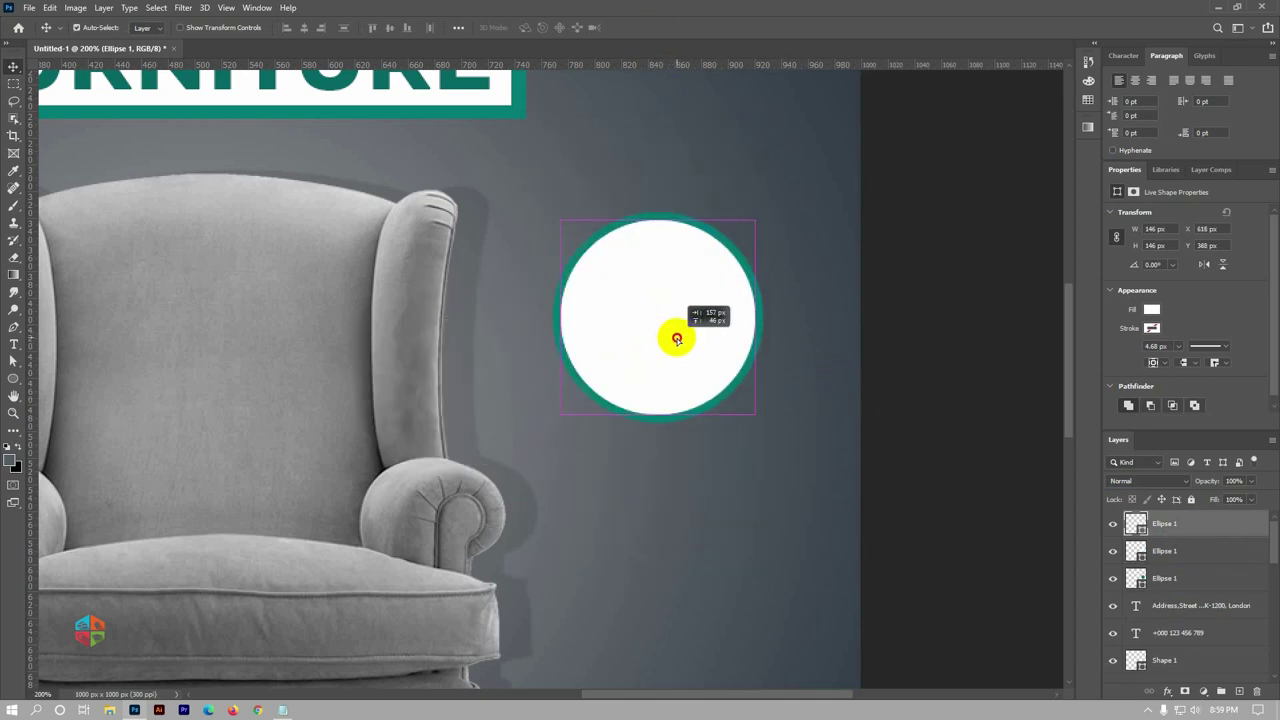
key(ctrl+t)
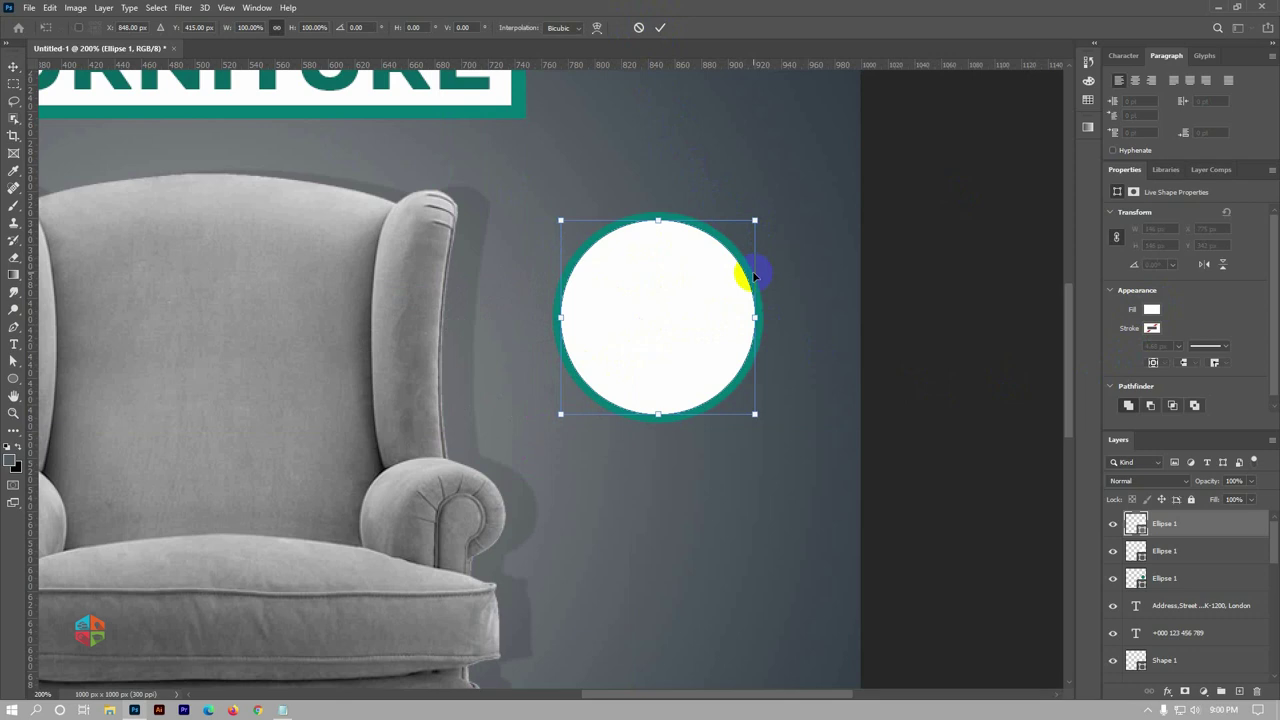
Commit the top circle and give it no fill with a dark grey dotted outline
click(661, 28)
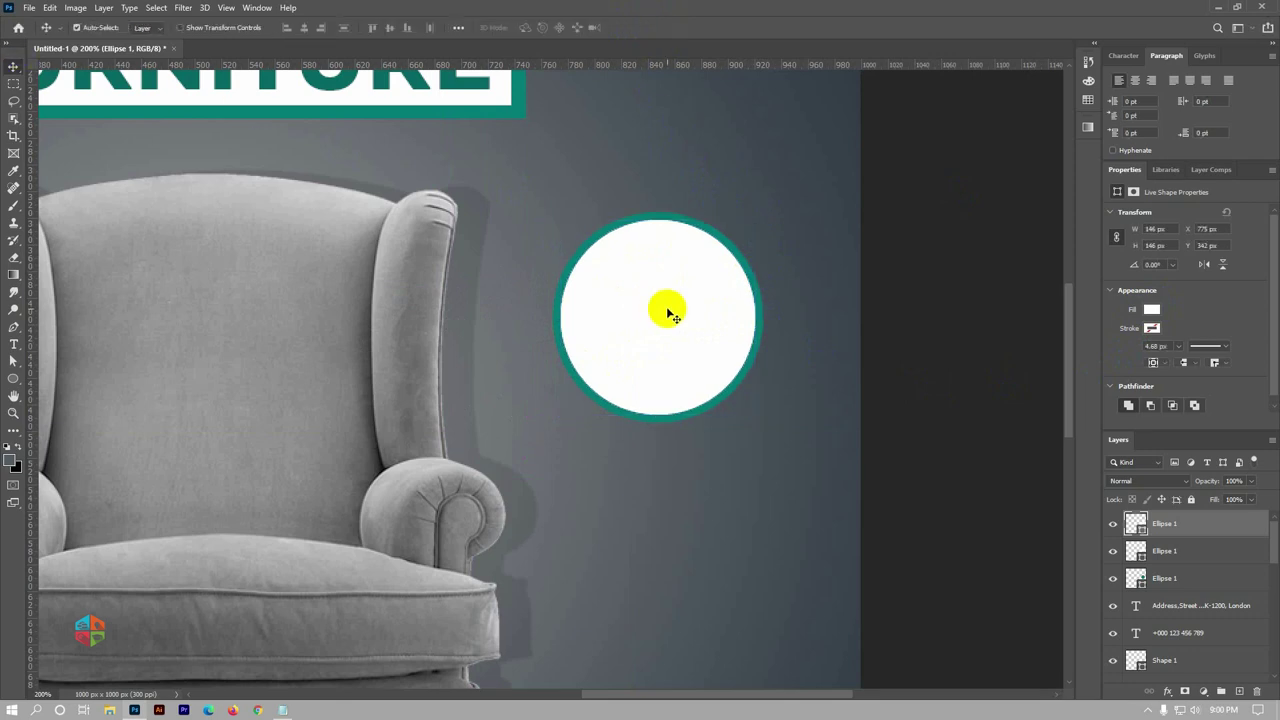
click(1152, 309)
click(1102, 335)
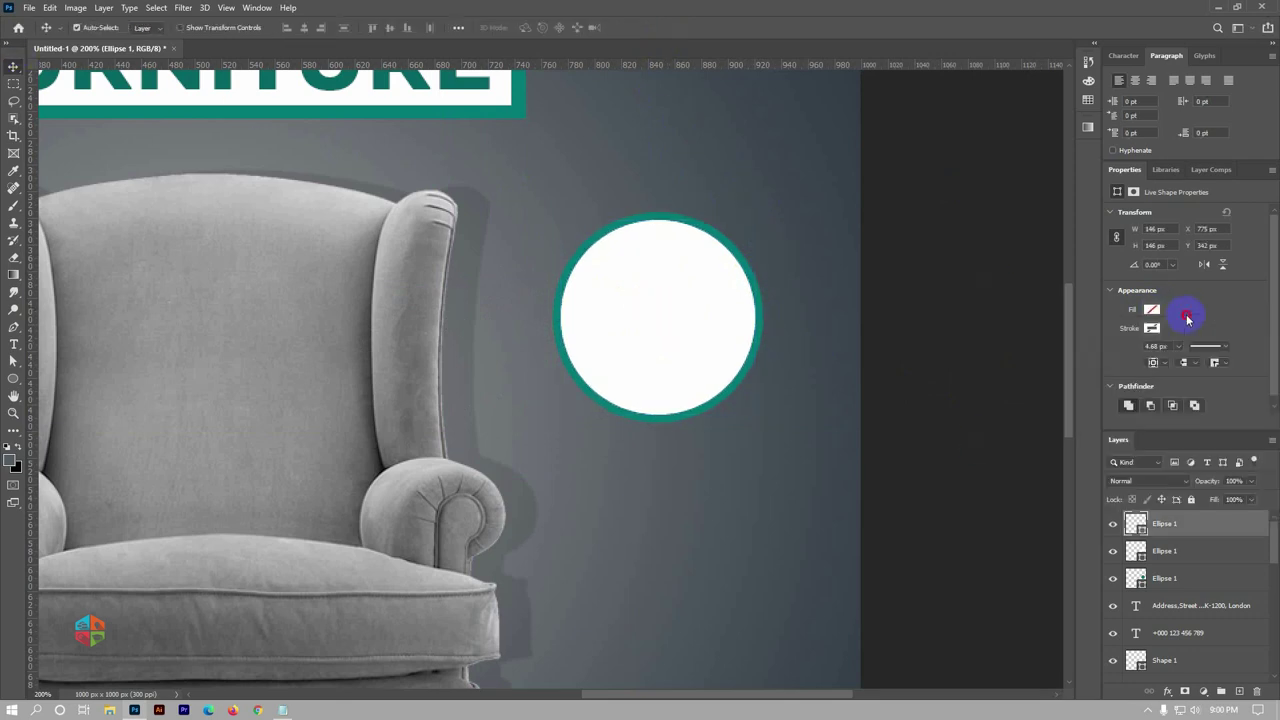
click(1152, 328)
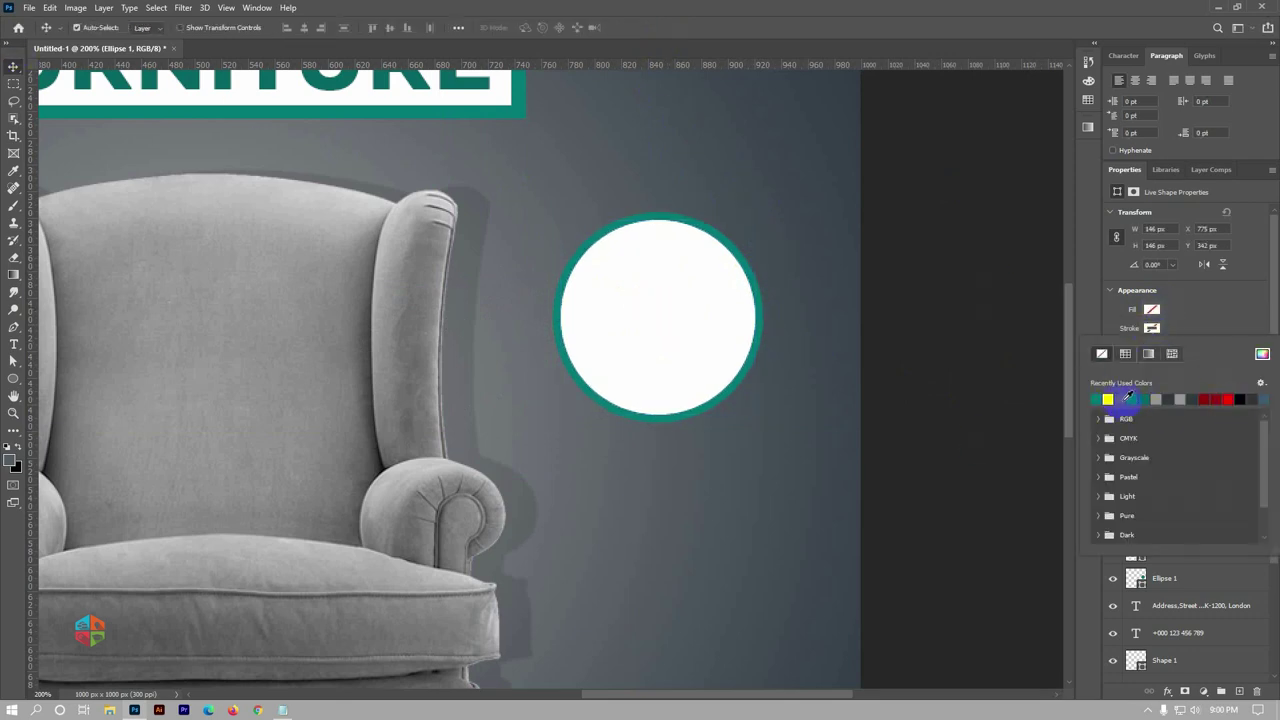
click(1125, 398)
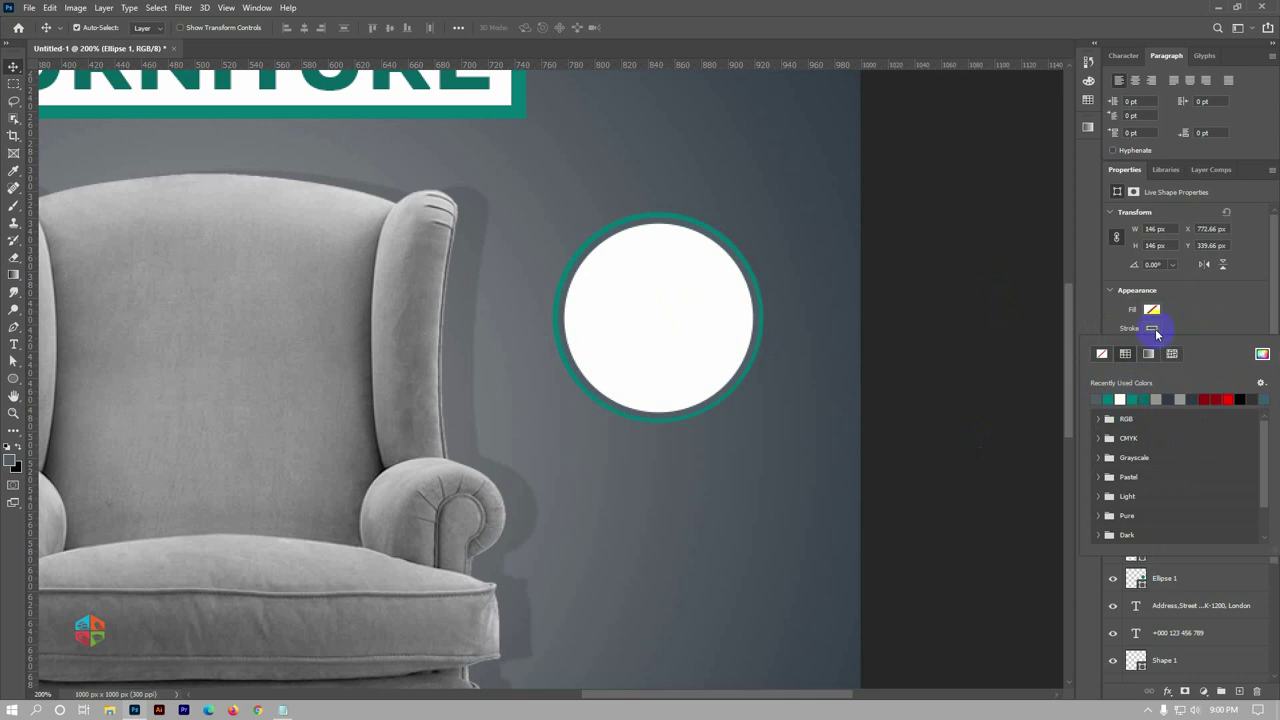
click(1154, 330)
click(1219, 346)
click(1153, 408)
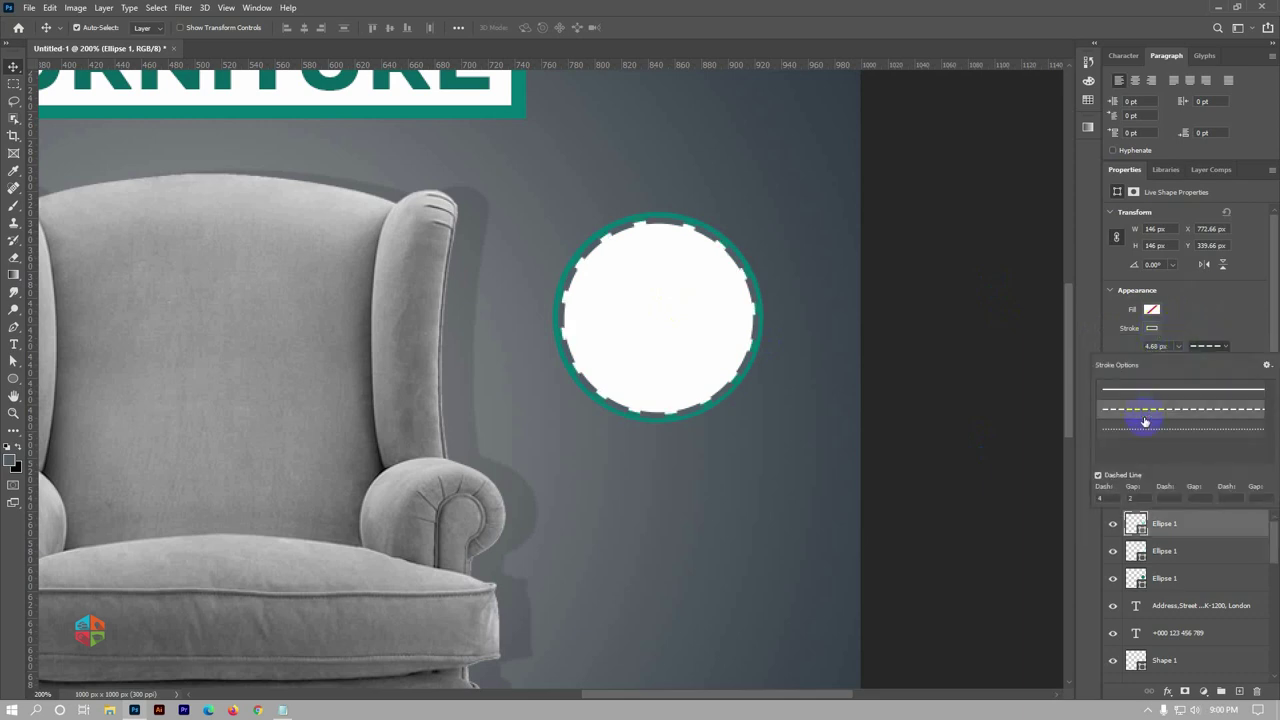
click(1142, 430)
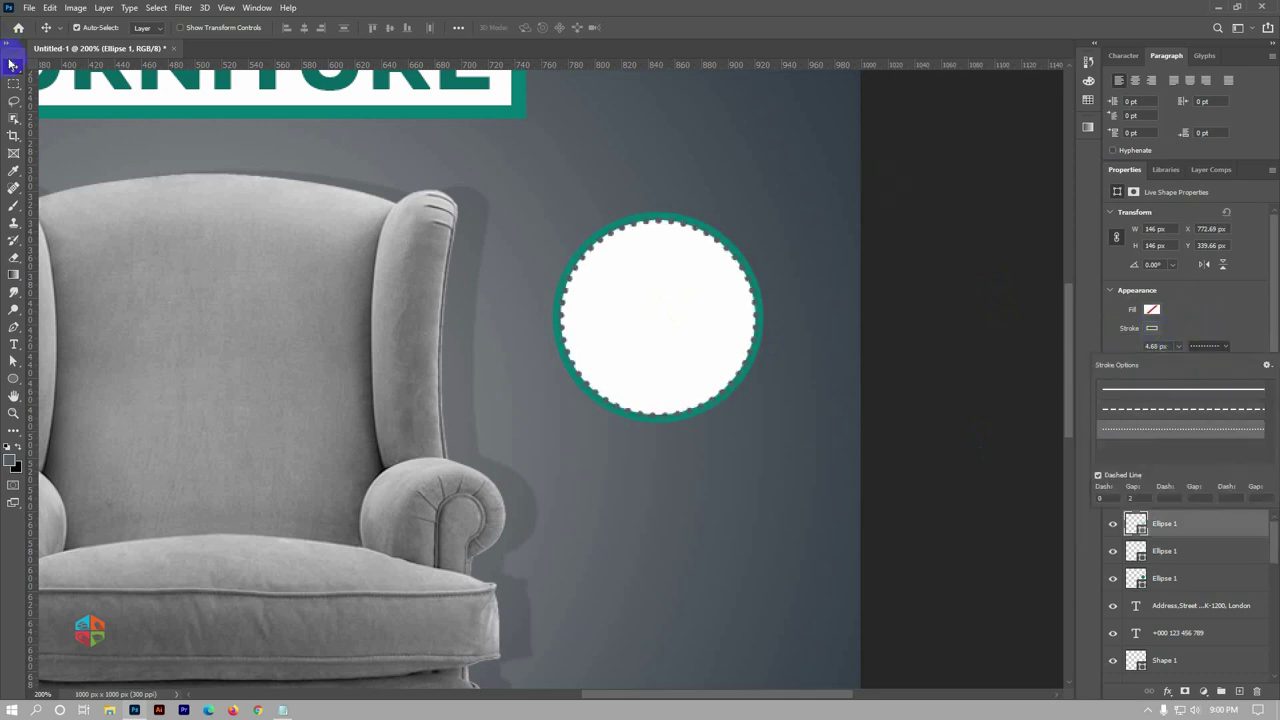
click(14, 66)
Select the lower Ellipse 1 layer and open its fill colour picker
click(938, 297)
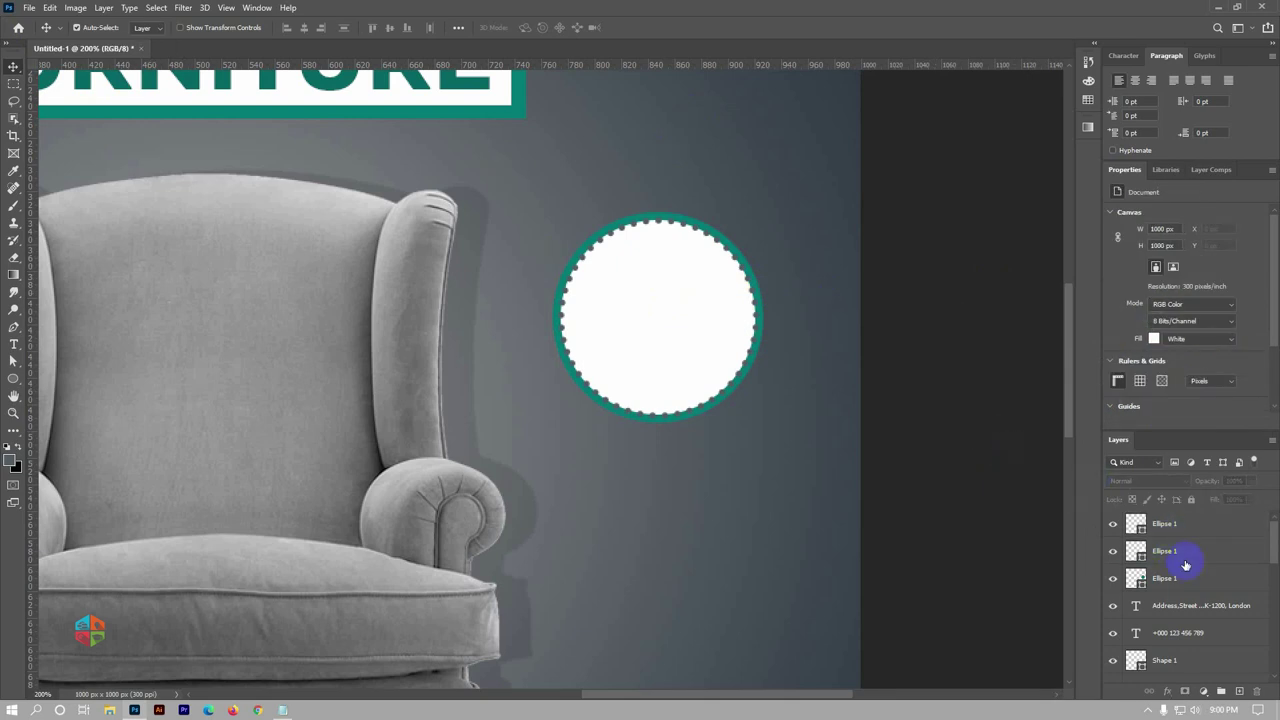
drag(1135, 527, 1180, 530)
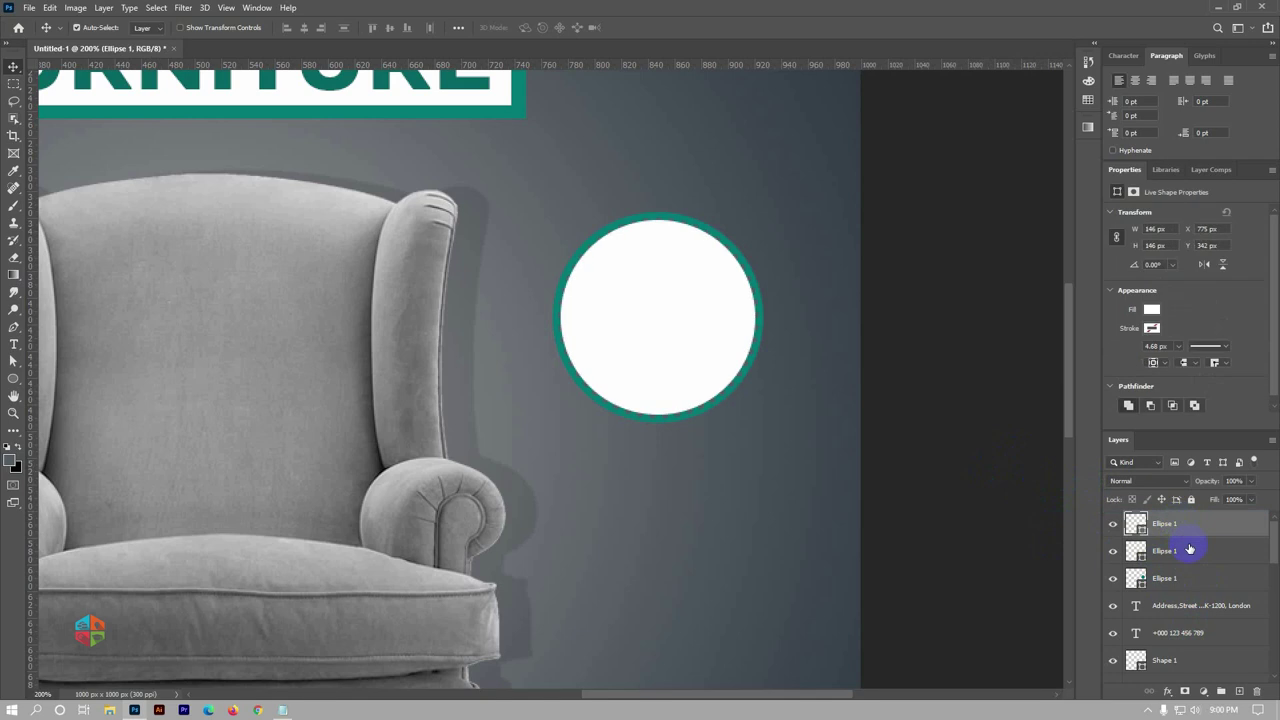
click(1189, 548)
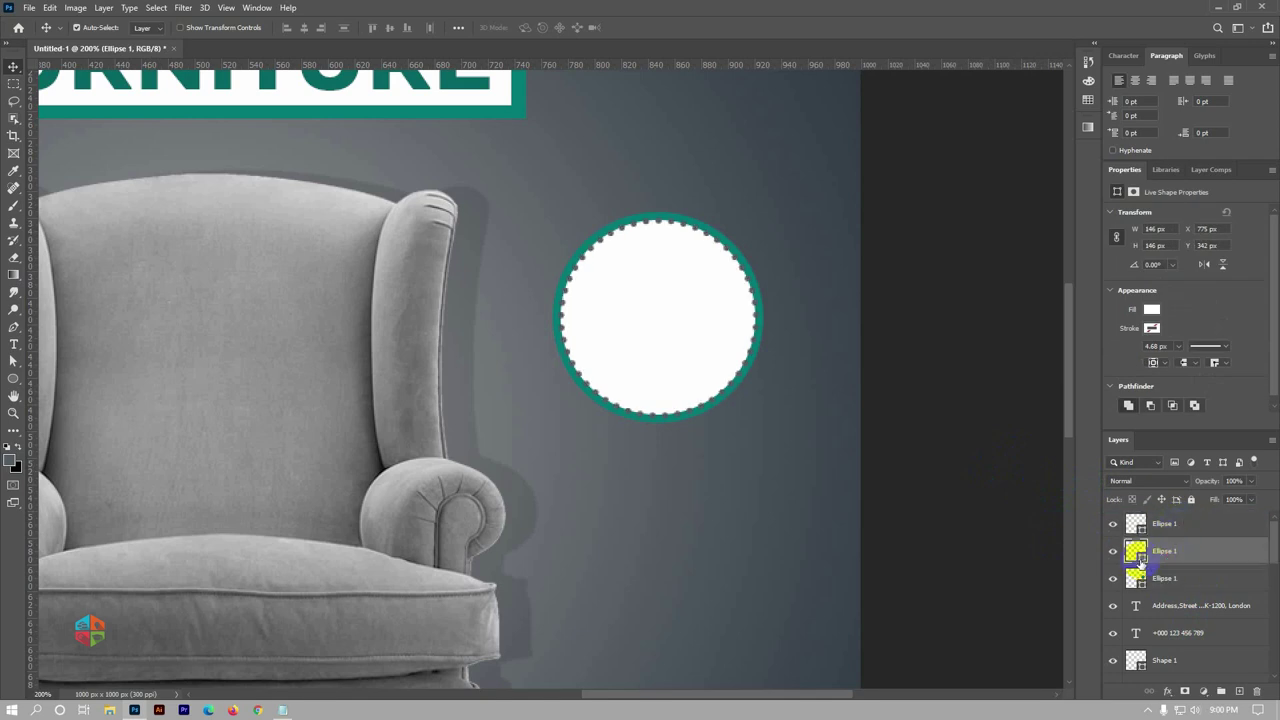
double_click(1137, 552)
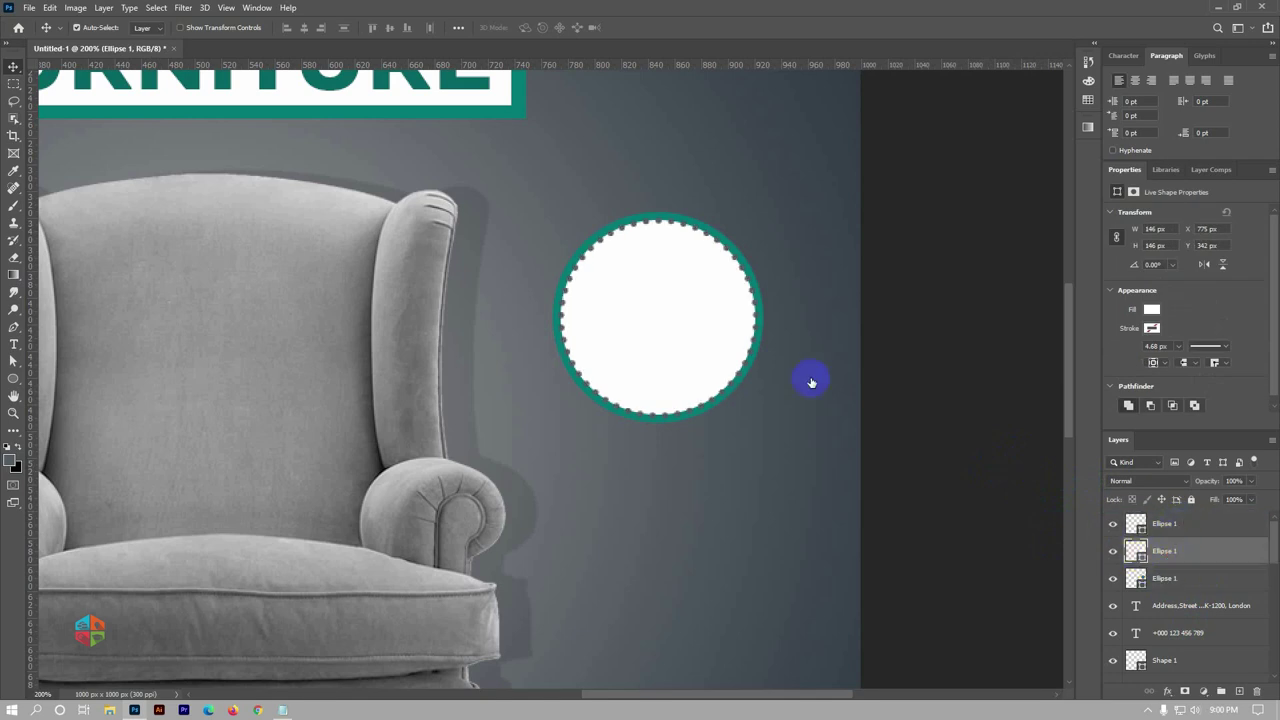
Fill the lower circle with teal (R 4, G 122, B 118) sampled from the ring
click(734, 251)
click(1173, 197)
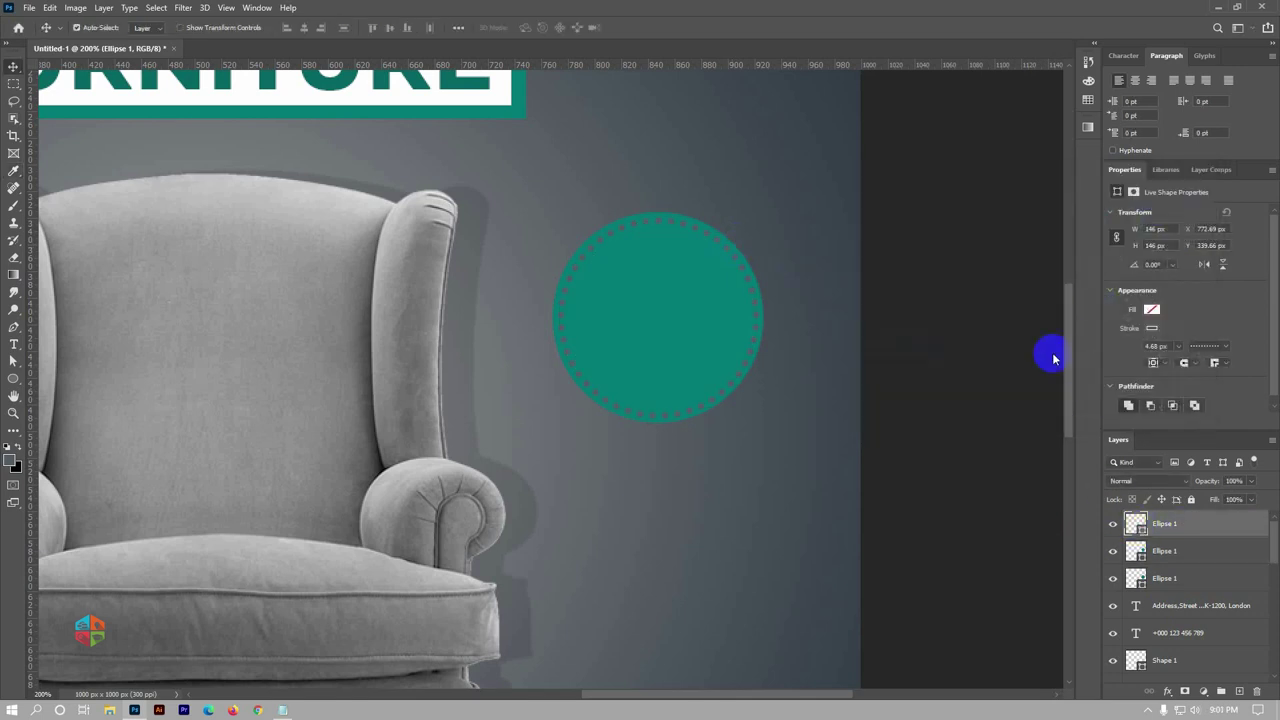
double_click(1137, 524)
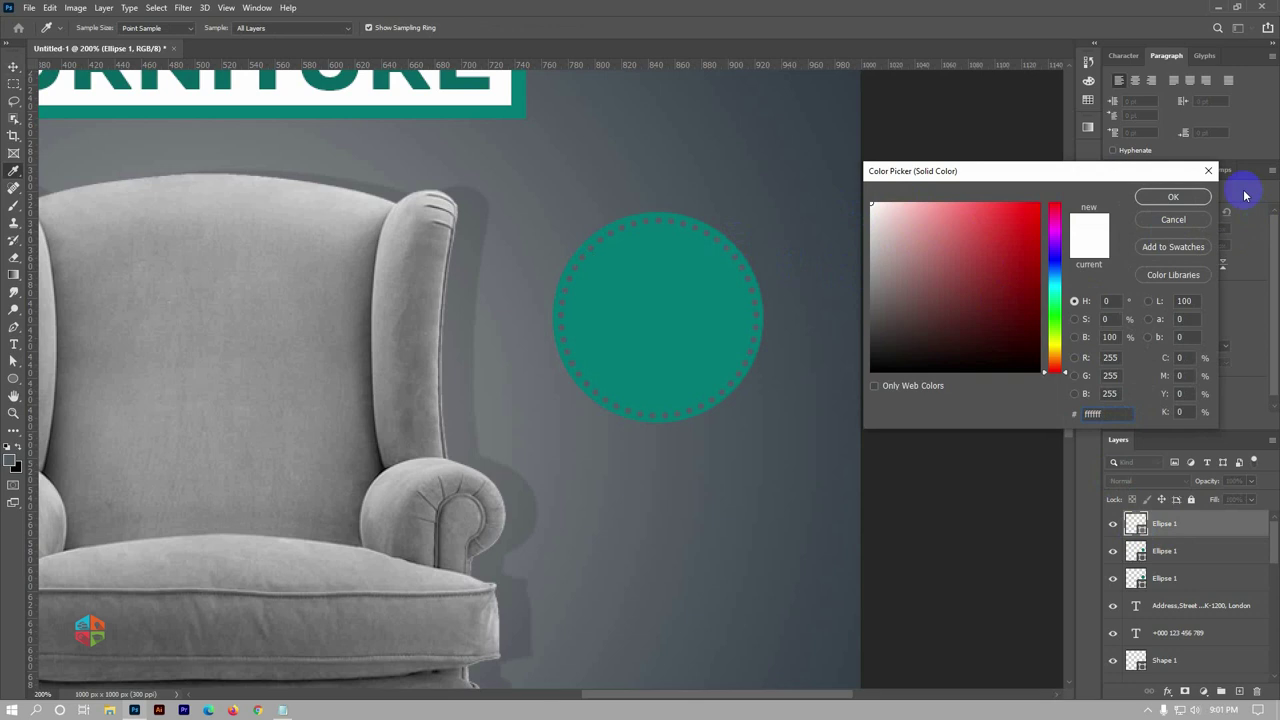
click(1176, 197)
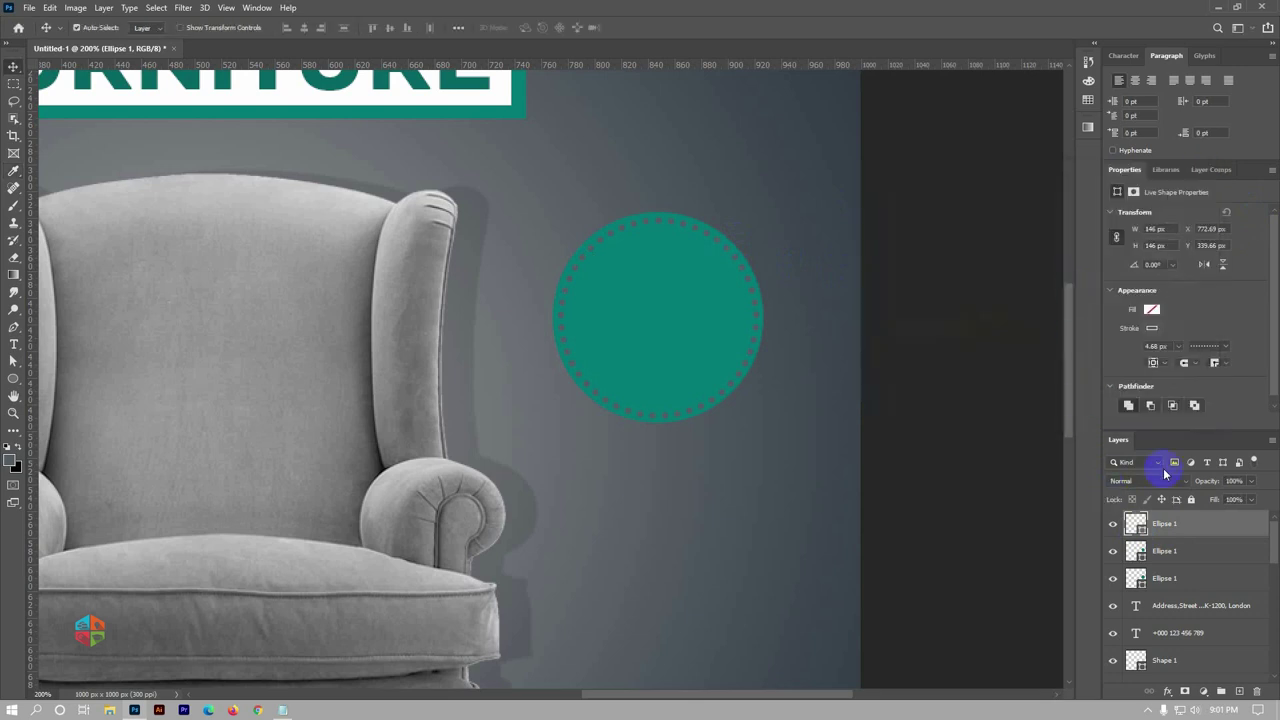
Make the top circle's dotted outline white and zoom in on the teal badge
click(1153, 328)
click(1096, 399)
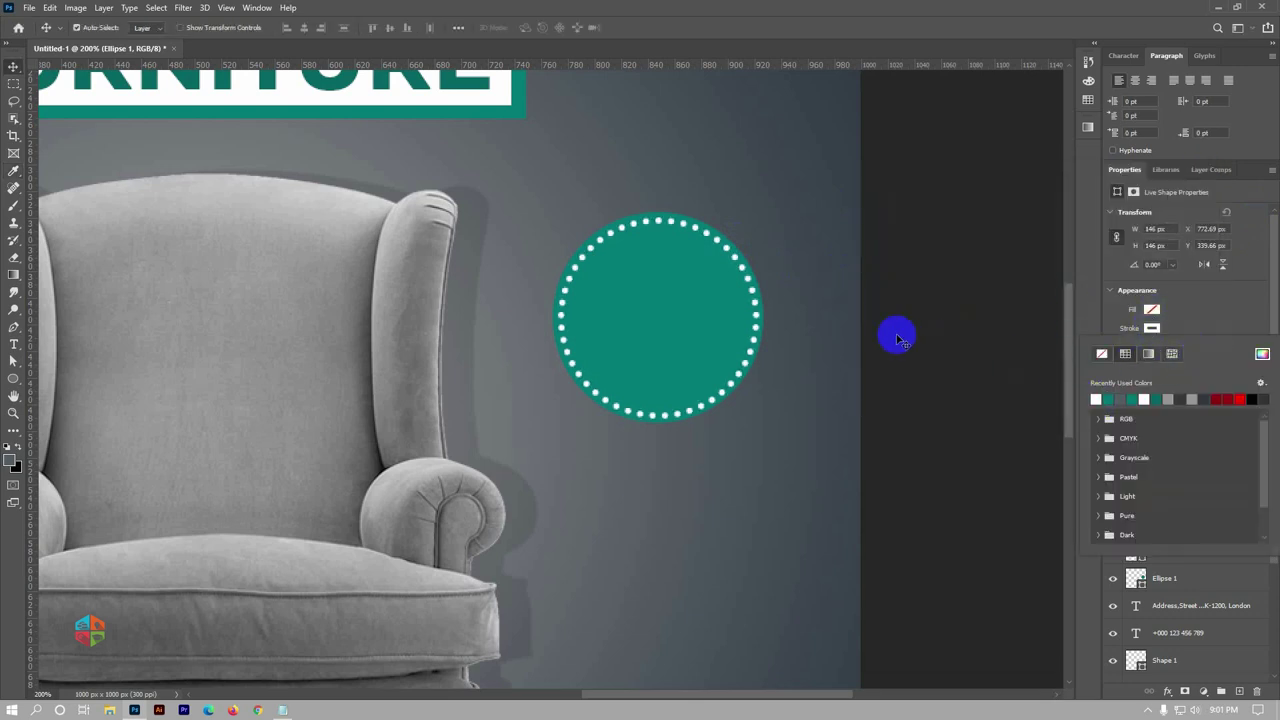
click(986, 311)
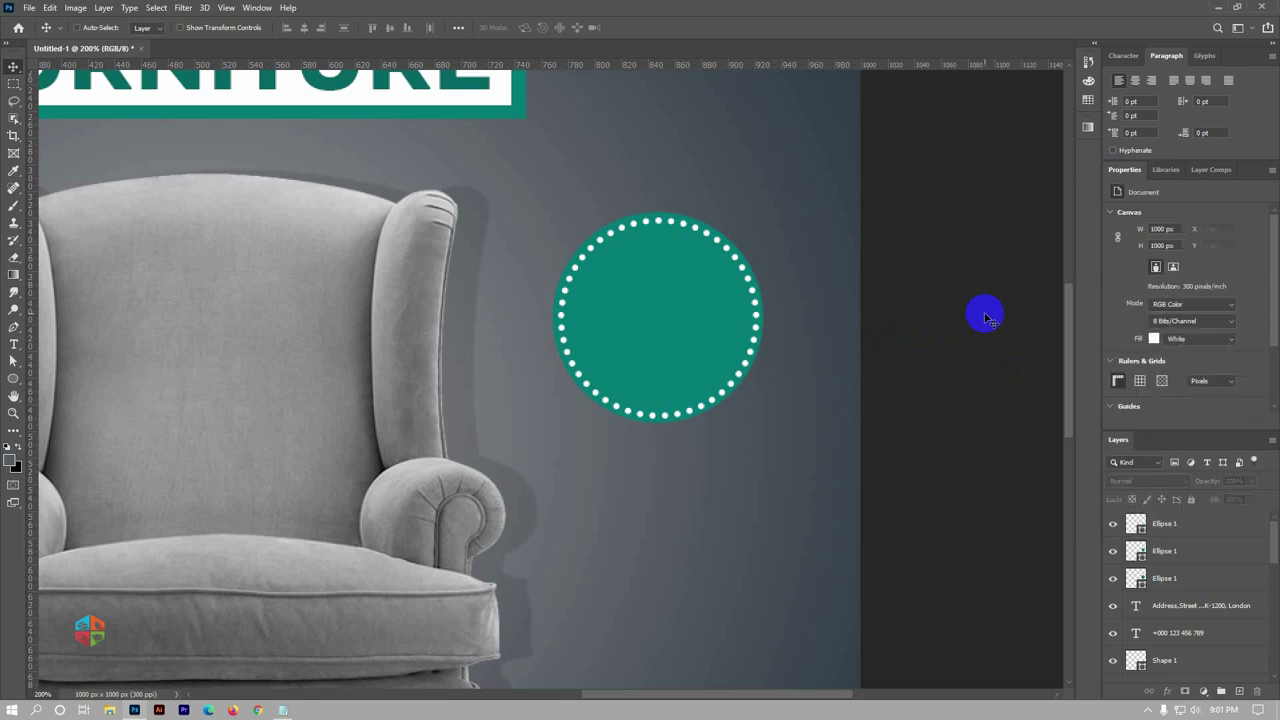
key(ctrl+0)
click(705, 346)
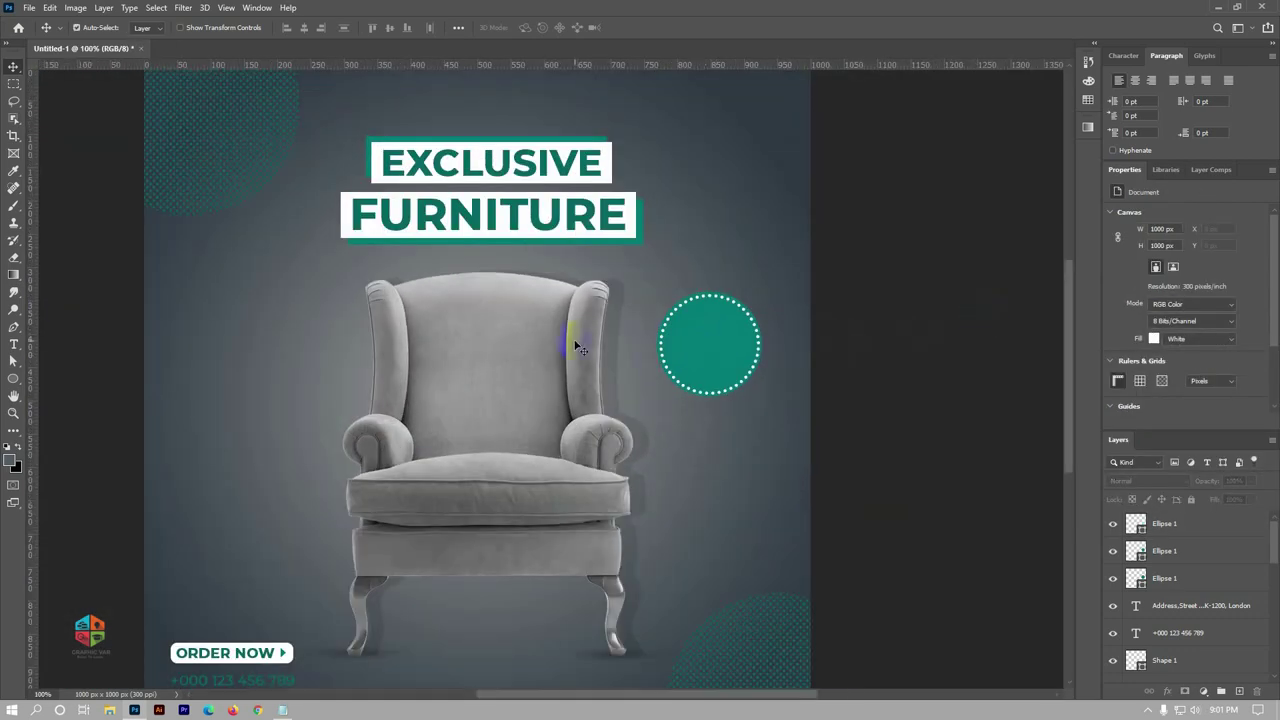
Add a 12 pt '50%' text label inside the teal circle
key(t)
click(696, 345)
text(50)
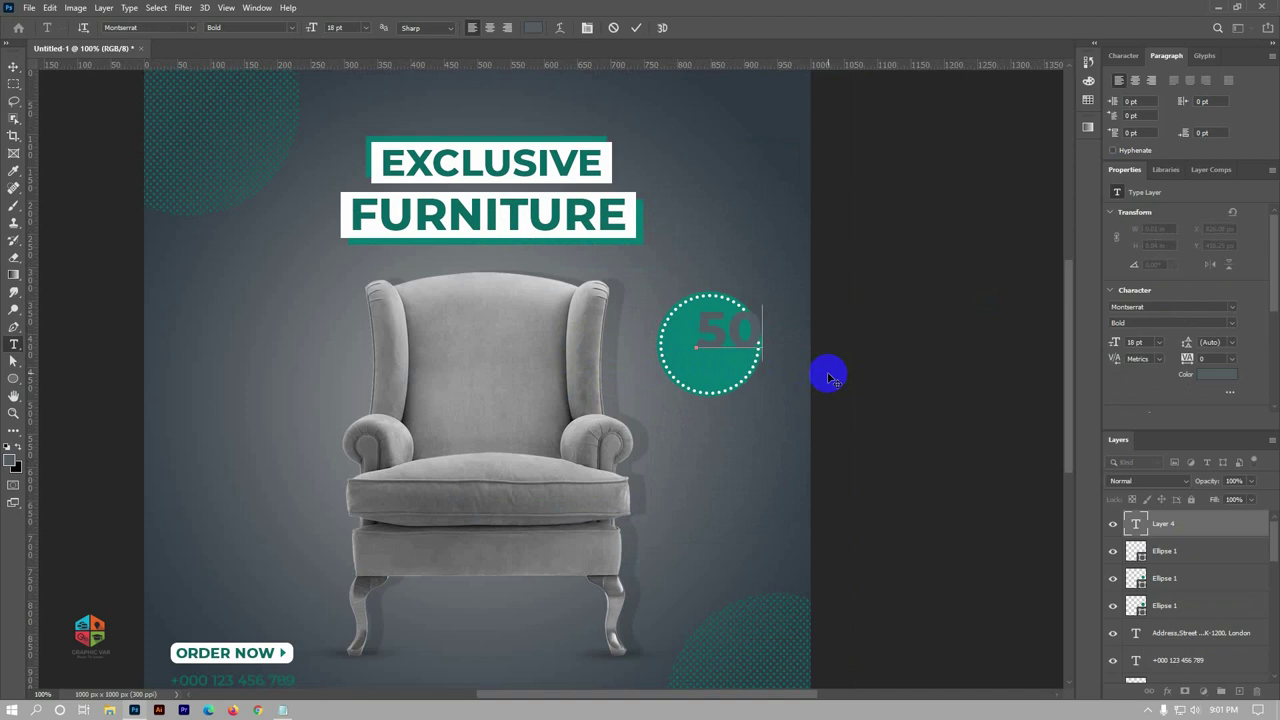
text(%)
key(ctrl+a)
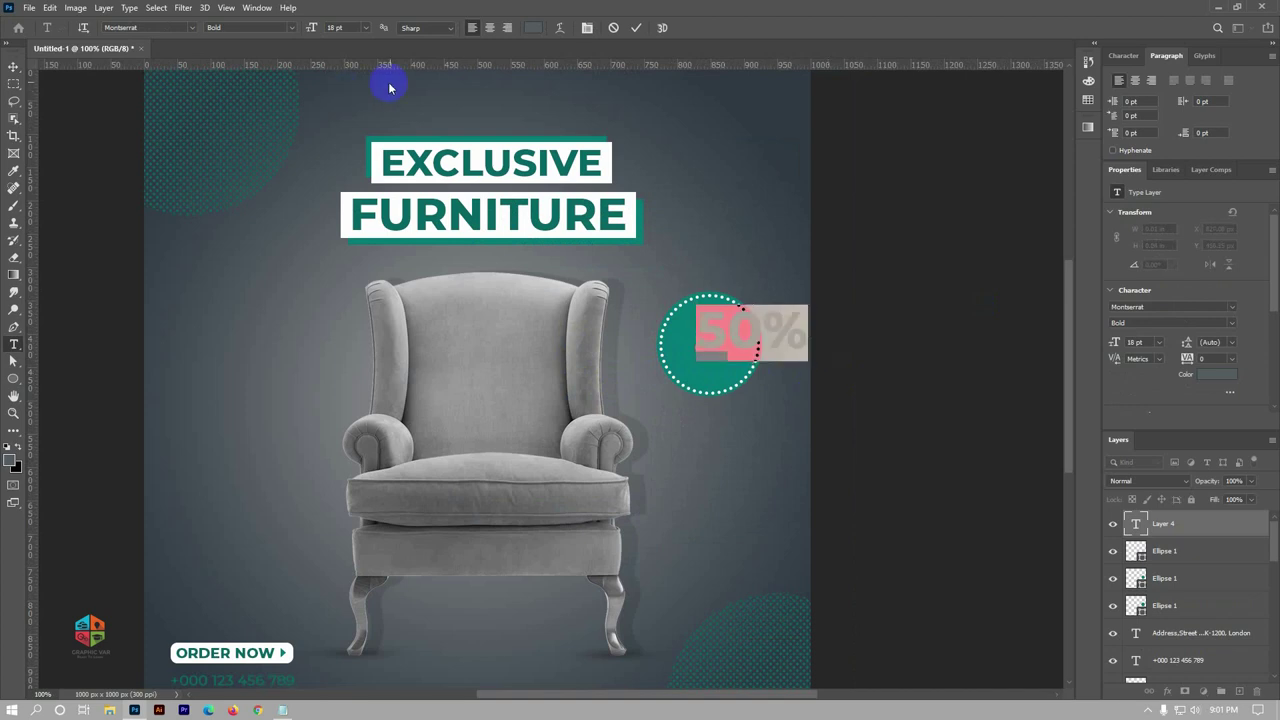
scroll(348, 27, down, 1)
scroll(348, 27, down, 2)
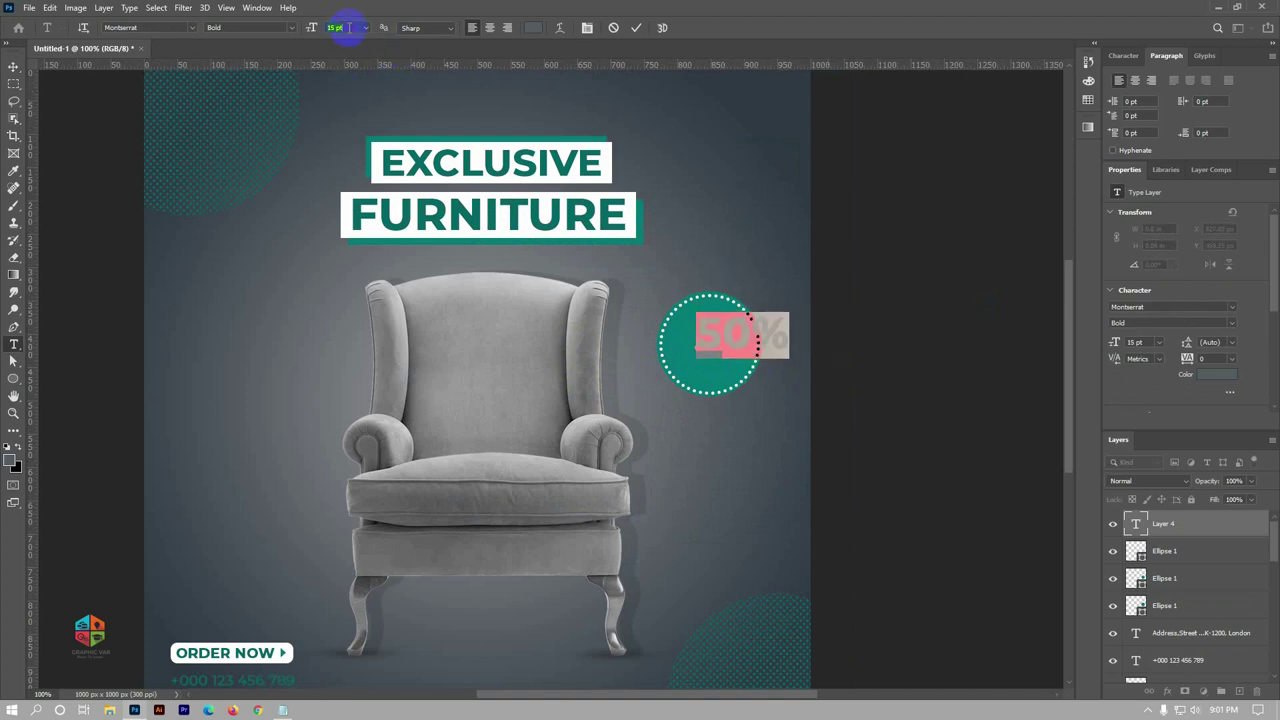
scroll(348, 27, down, 1)
scroll(348, 27, down, 1)
scroll(348, 27, down, 1)
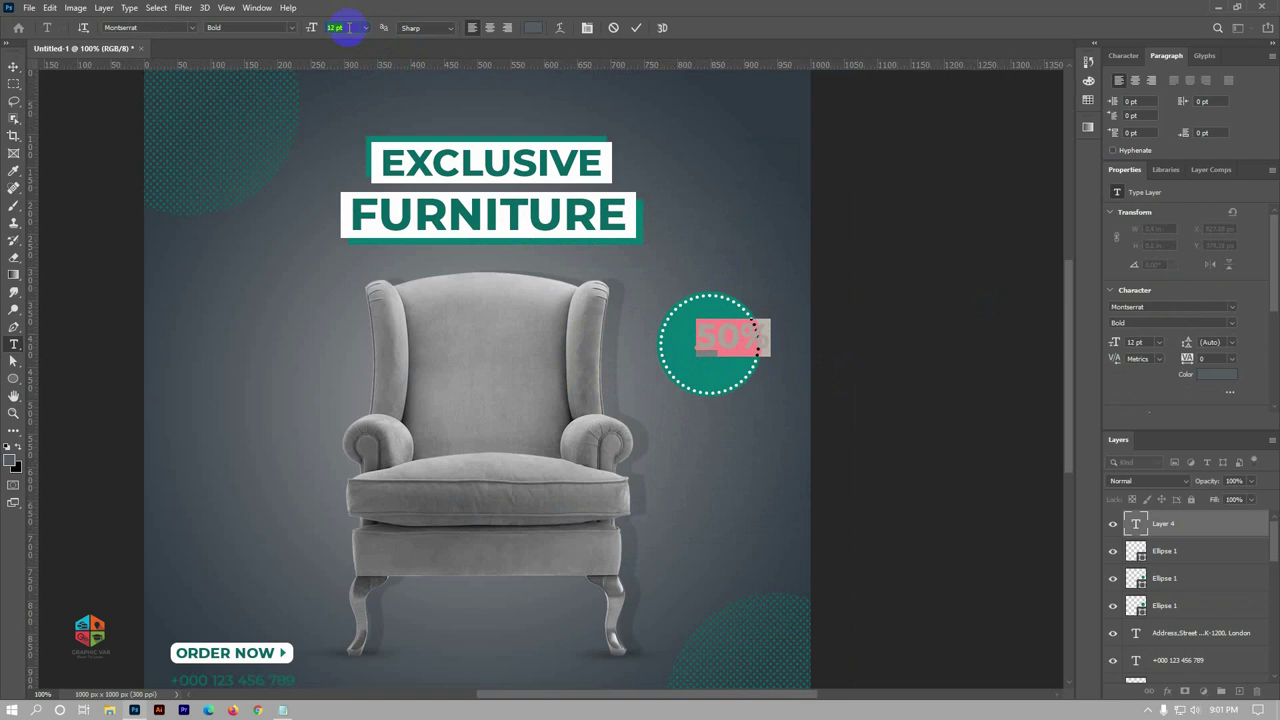
click(634, 27)
Centre the 50% label in the circle, make it white, and duplicate it below
click(14, 66)
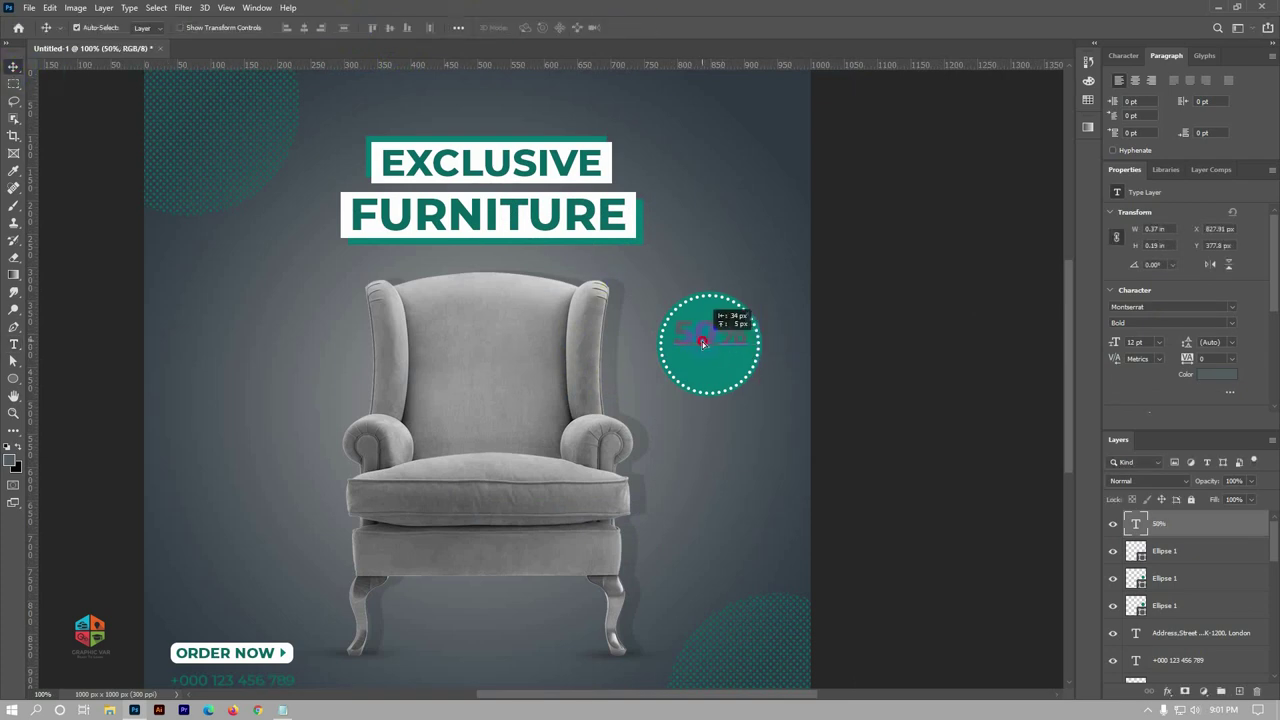
drag(702, 341, 702, 341)
click(1211, 378)
drag(922, 229, 849, 214)
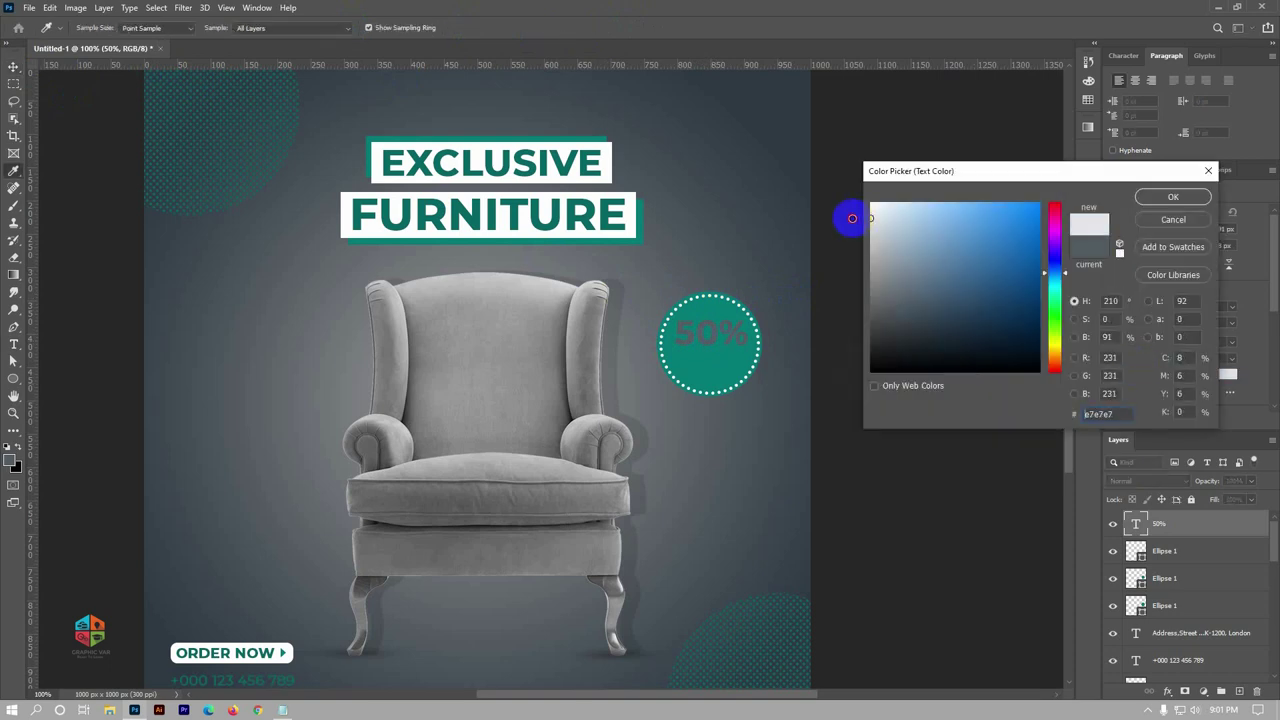
key(Return)
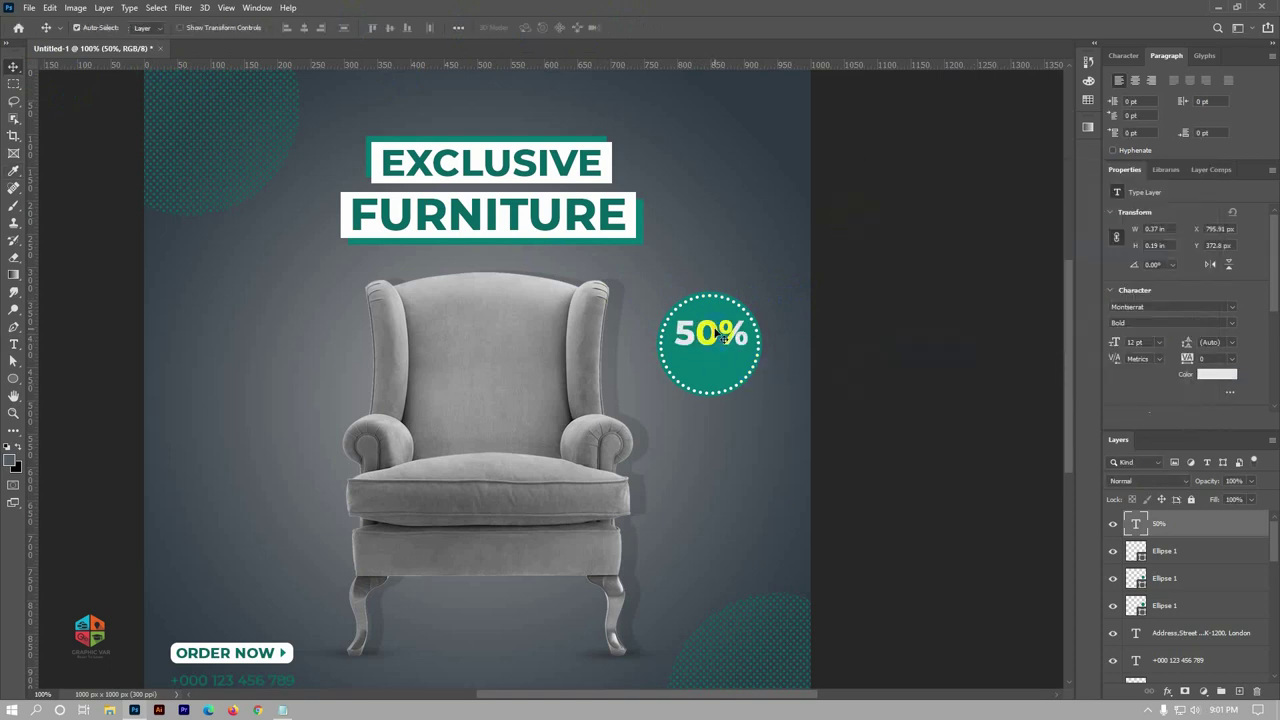
drag(716, 333, 712, 361)
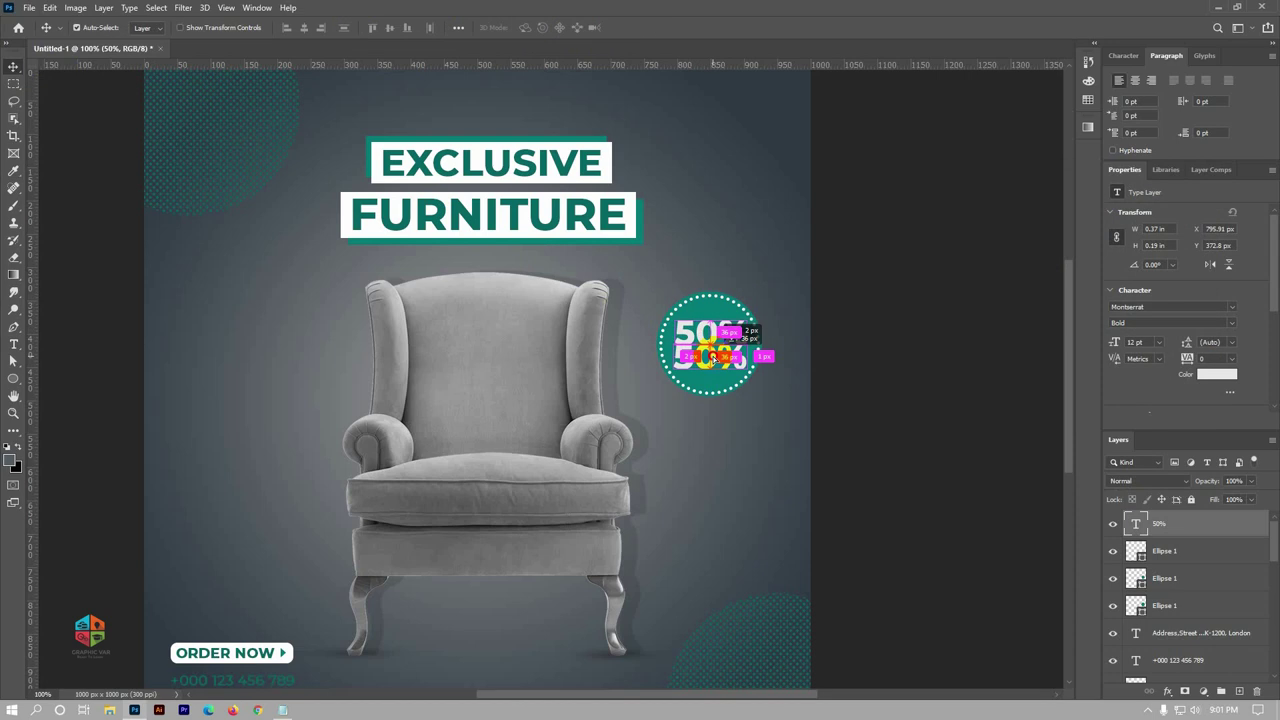
Change the duplicate text to 'OFF' at 10 pt, centred beneath 50%
key(t)
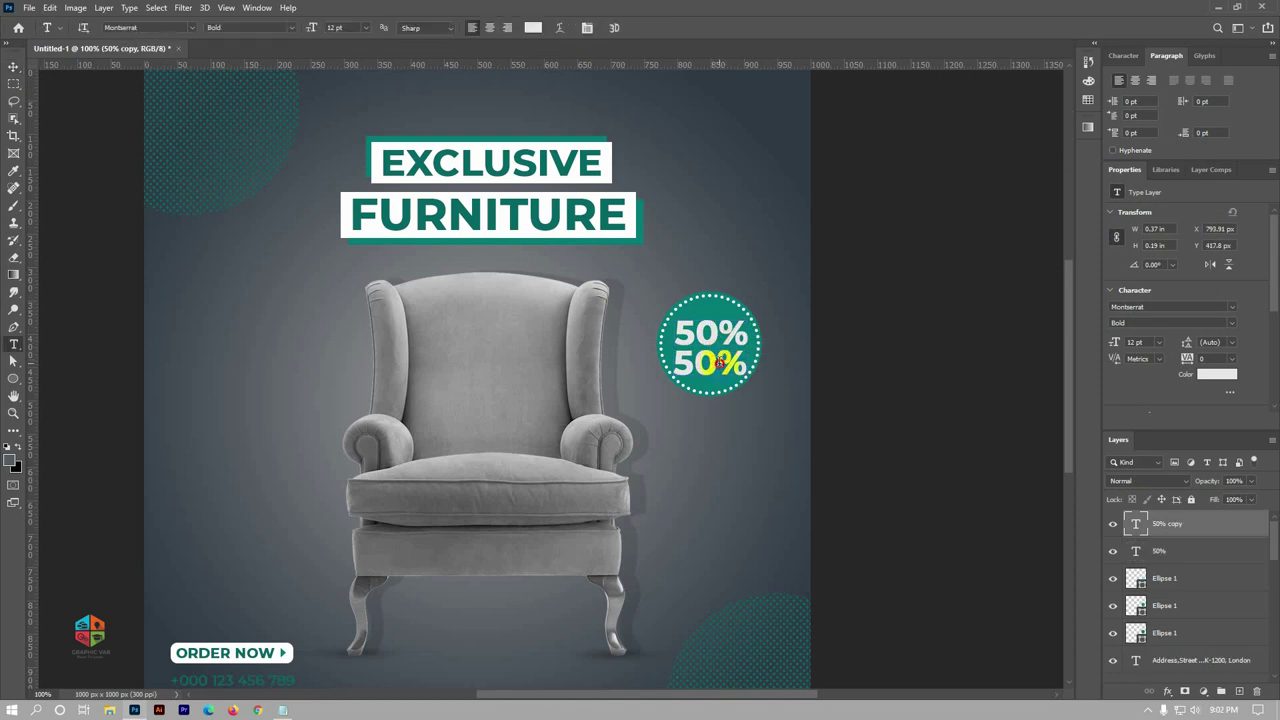
key(Return)
key(BackSpace)
text(O)
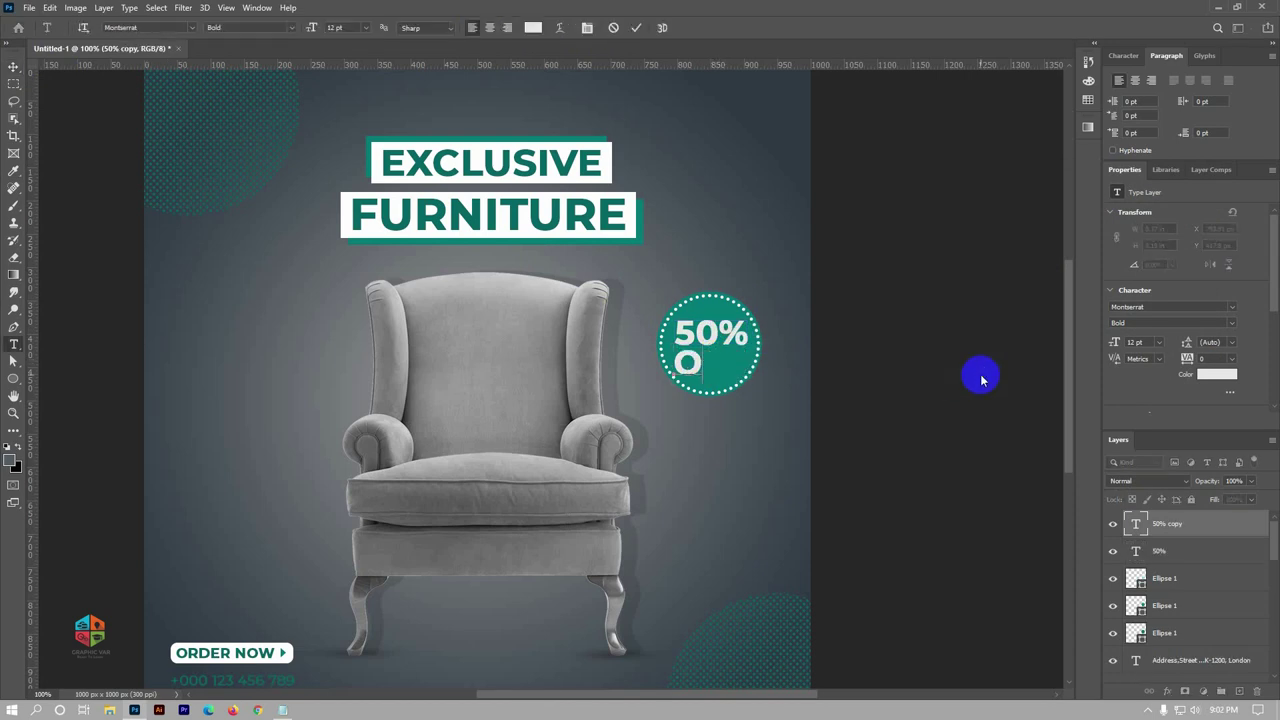
text(FF)
key(ctrl+a)
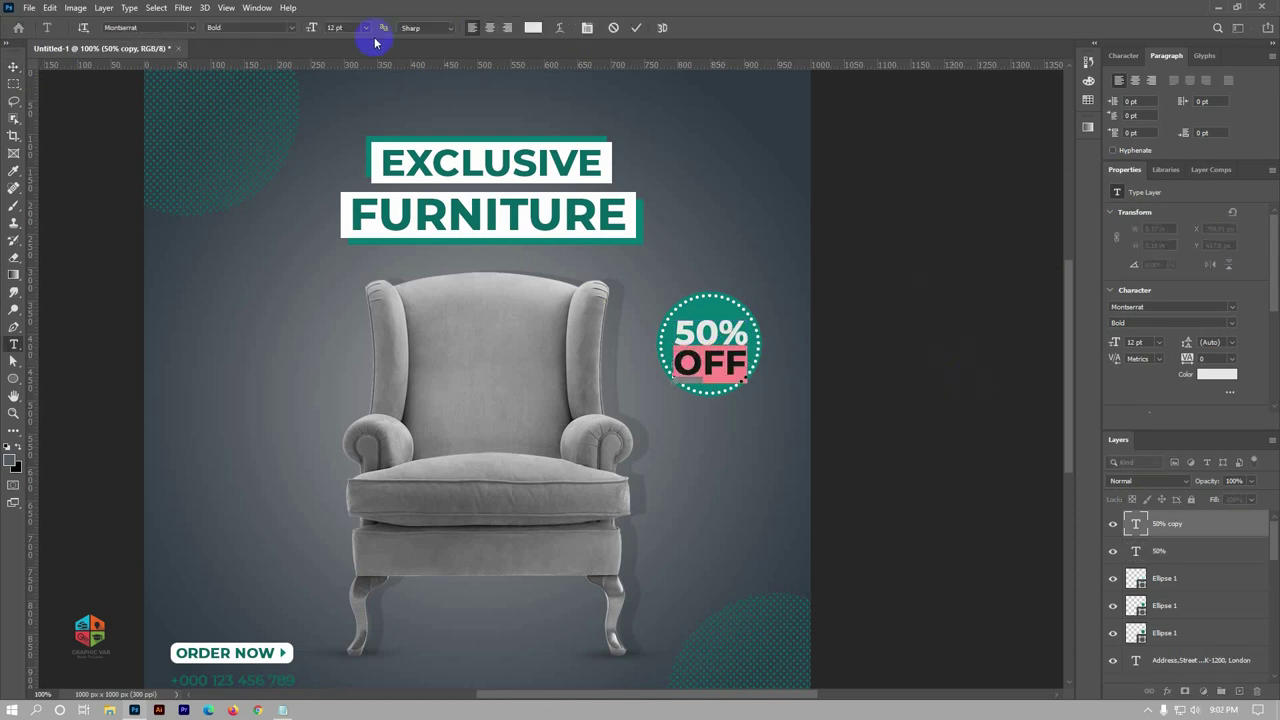
key(Down)
key(Down)
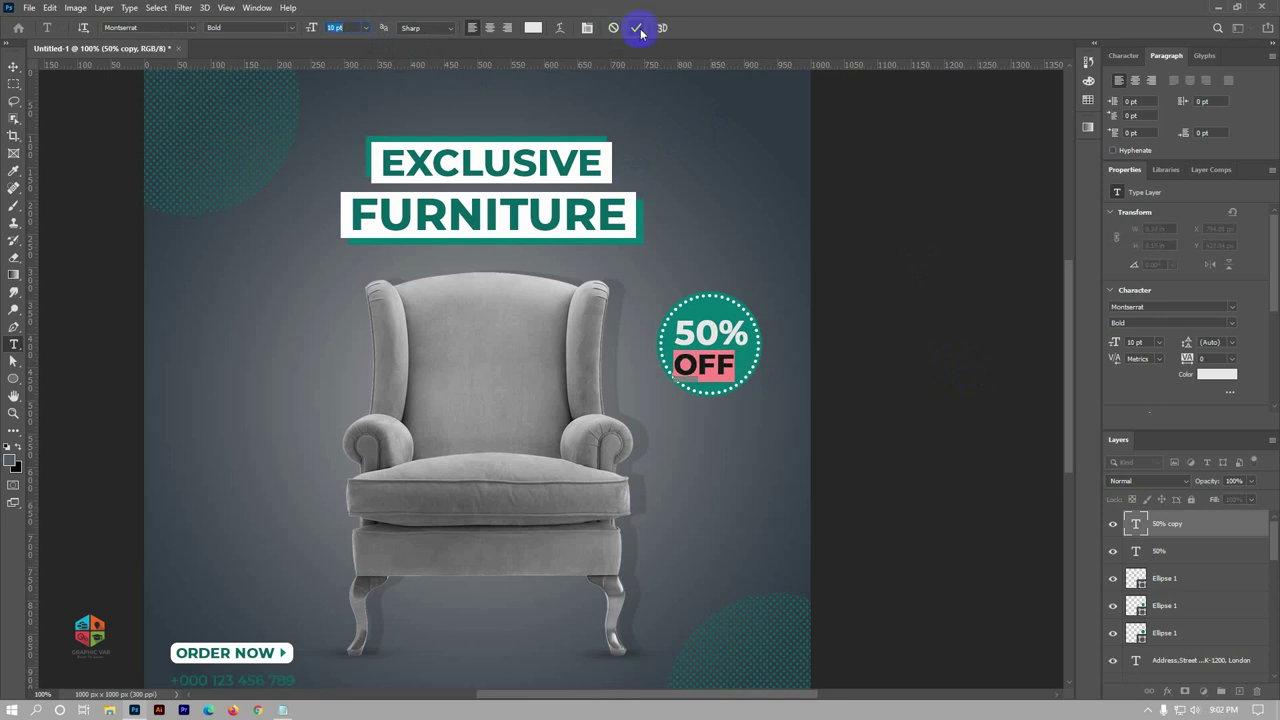
click(14, 66)
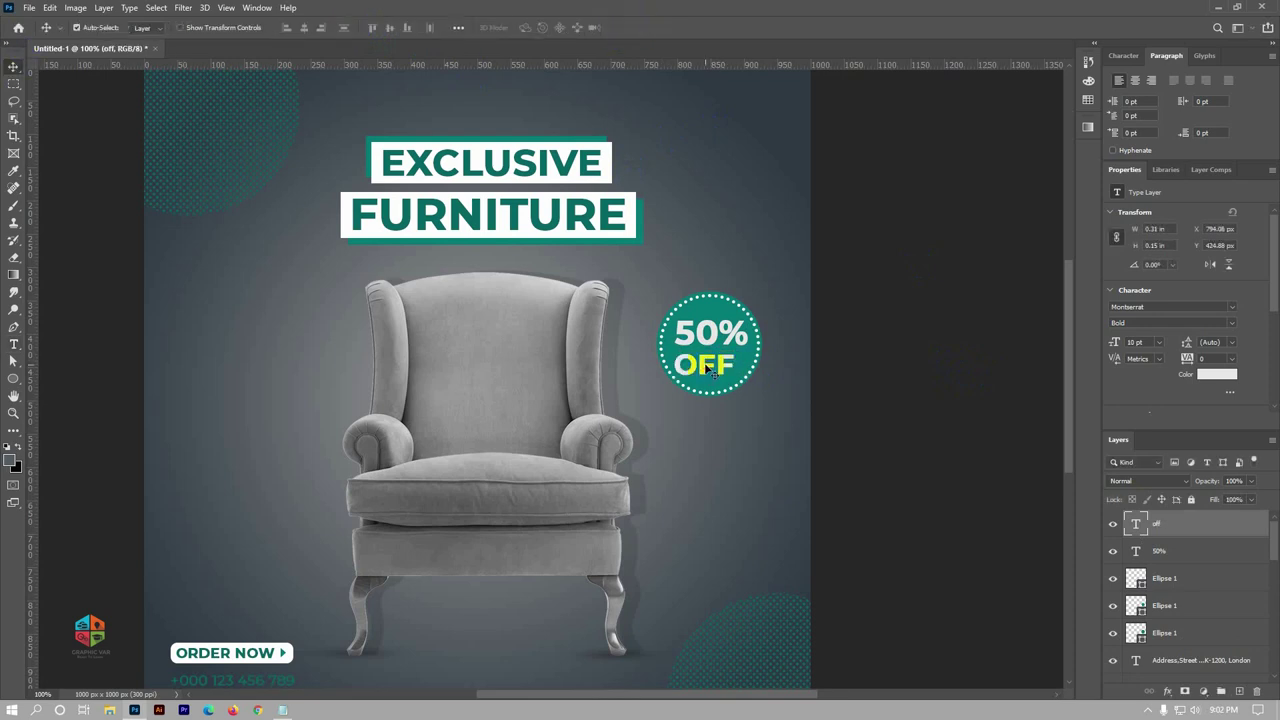
key(Right)
key(Right)
key(Right)
key(Right)
key(Right)
key(Right)
click(866, 340)
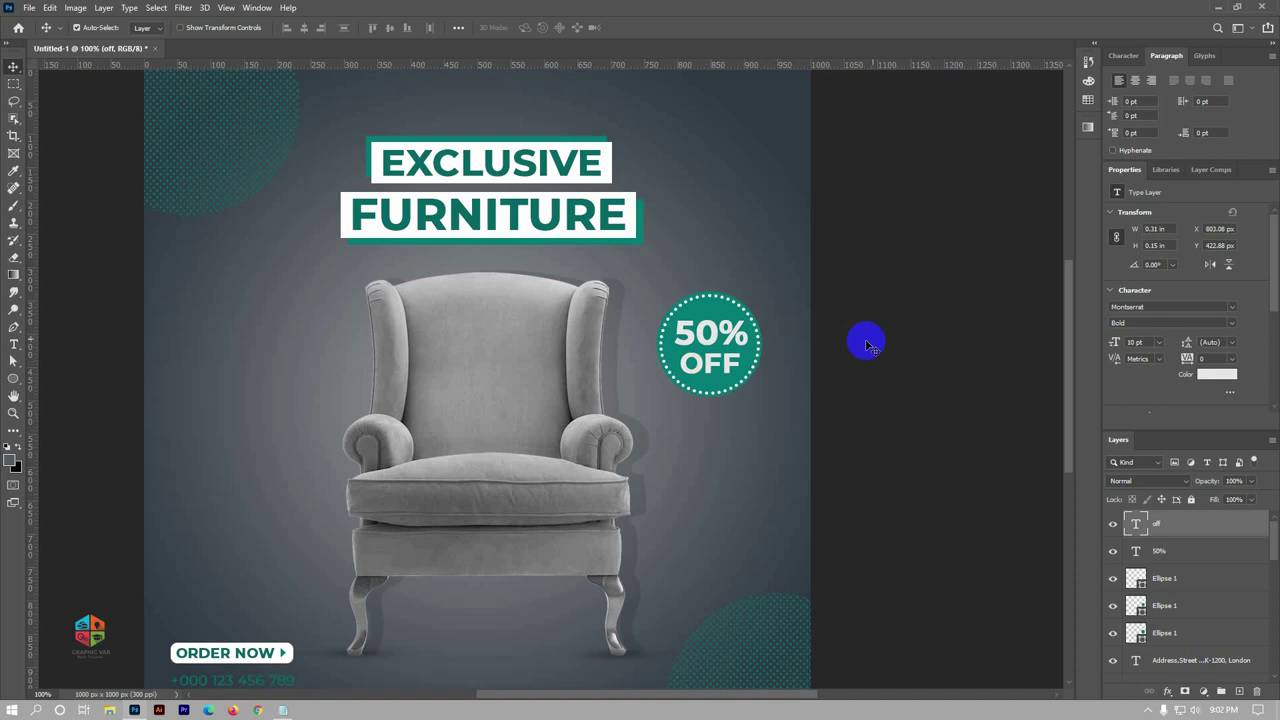
Link the three Ellipse 1 layers with the 50% and OFF text layers
click(714, 300)
shift+click(1166, 605)
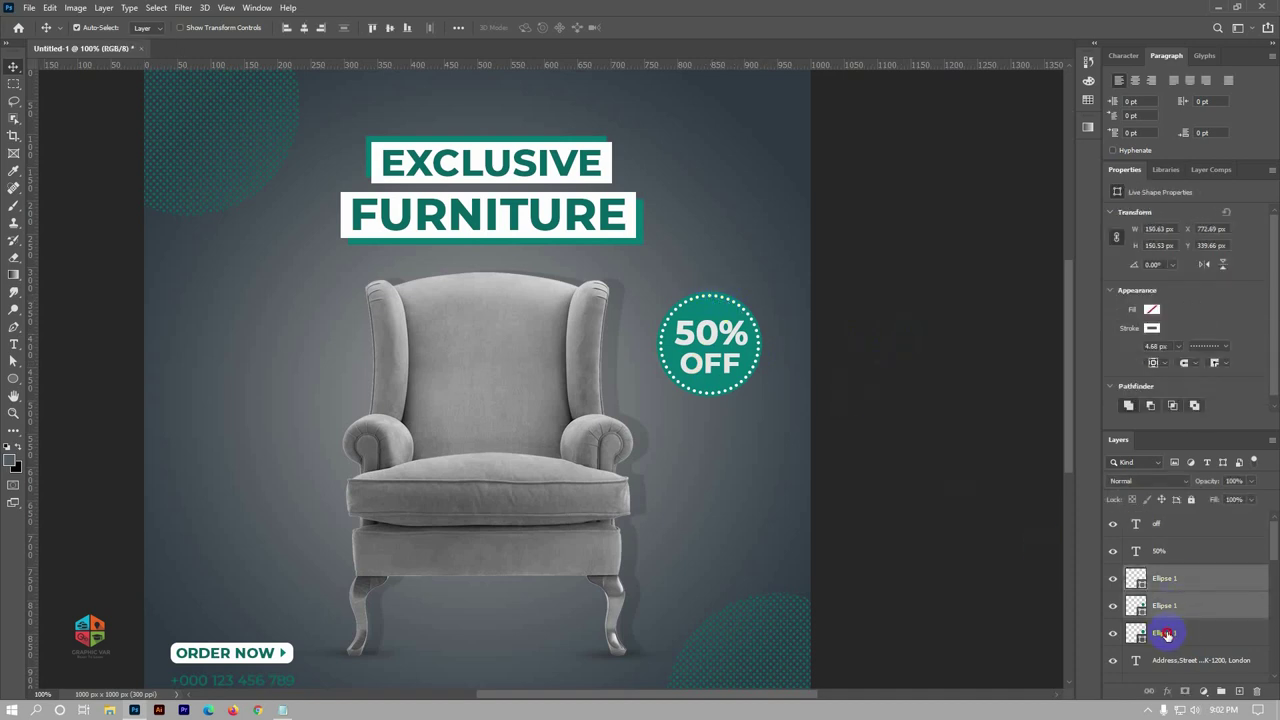
shift+click(1166, 633)
shift+click(1182, 551)
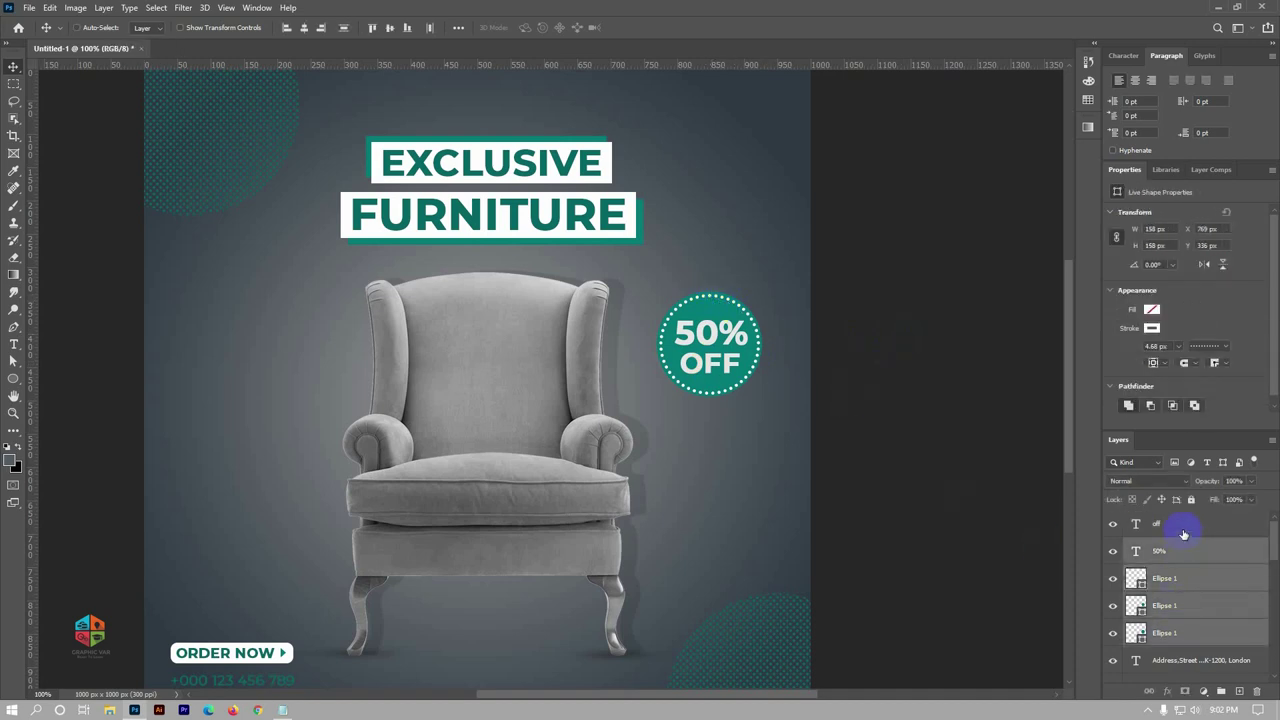
shift+click(1178, 525)
right_click(1165, 569)
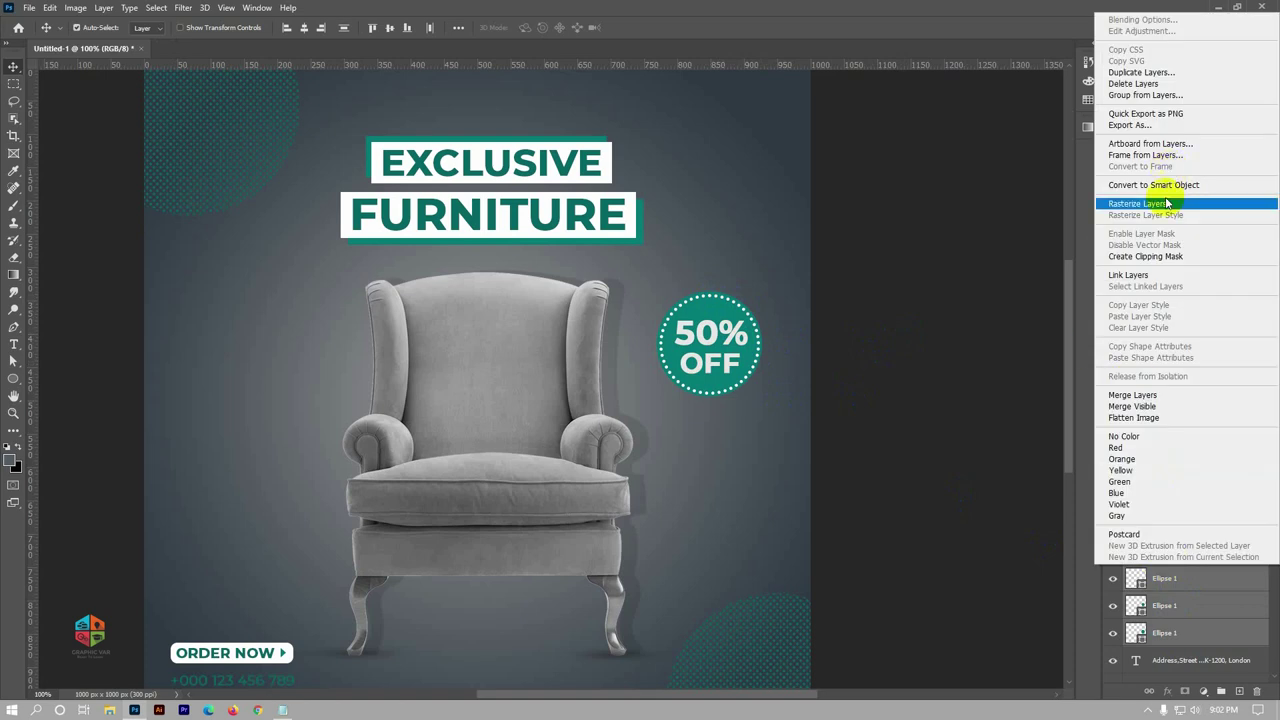
click(1175, 273)
Nudge the linked badge slightly left and zoom out to view the whole poster
drag(710, 360, 703, 356)
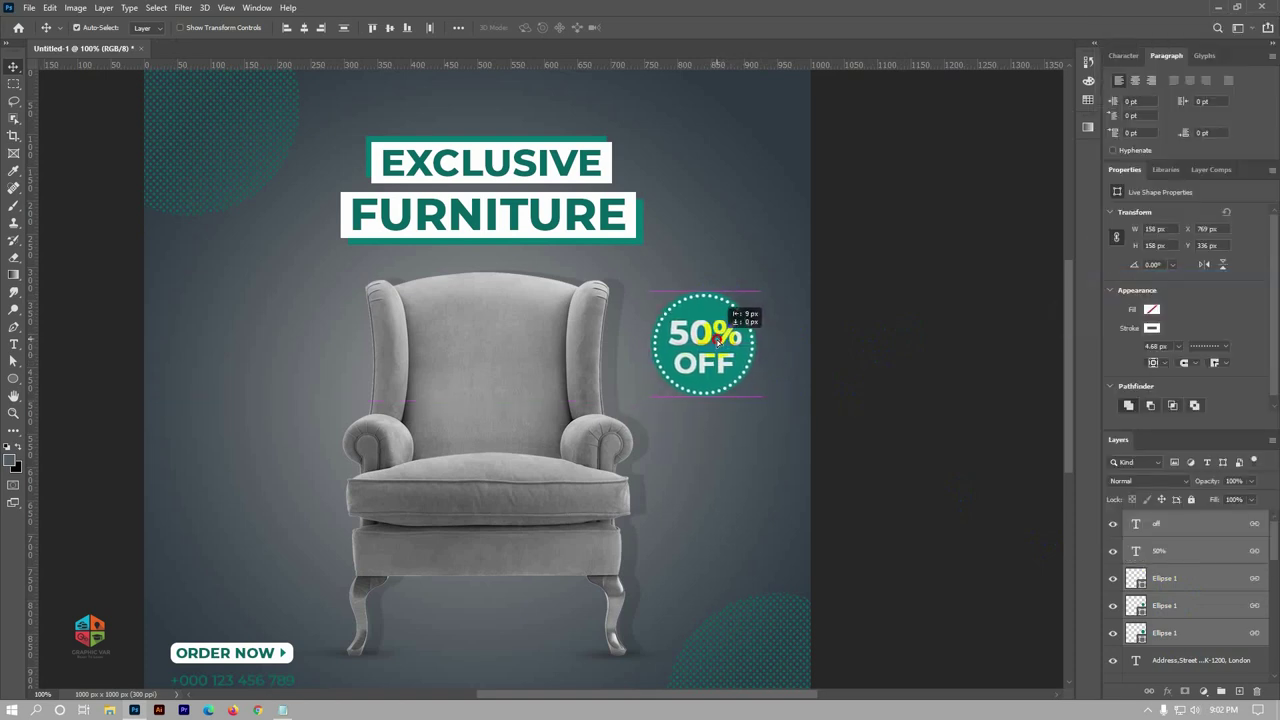
click(894, 363)
key(ctrl+minus)
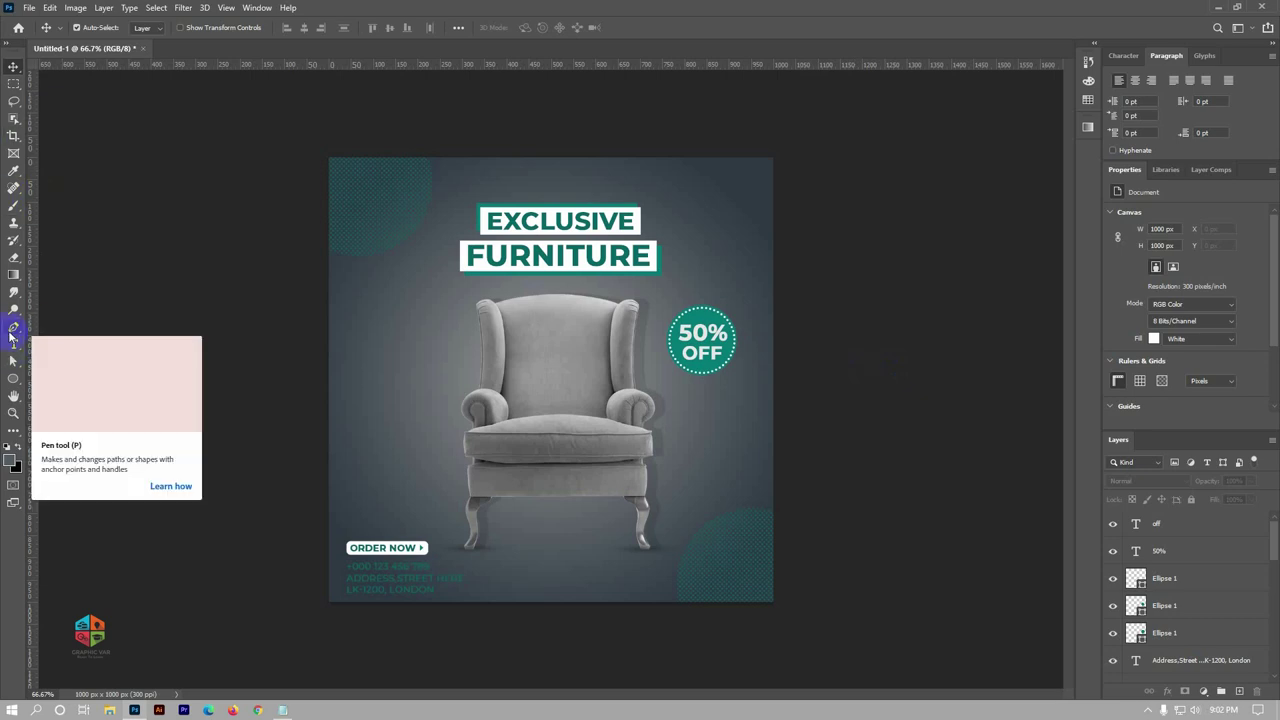
click(13, 327)
click(149, 27)
Pen-draw thin white-stroked, unfilled triangles right of EXCLUSIVE and left of FURNITURE
click(69, 52)
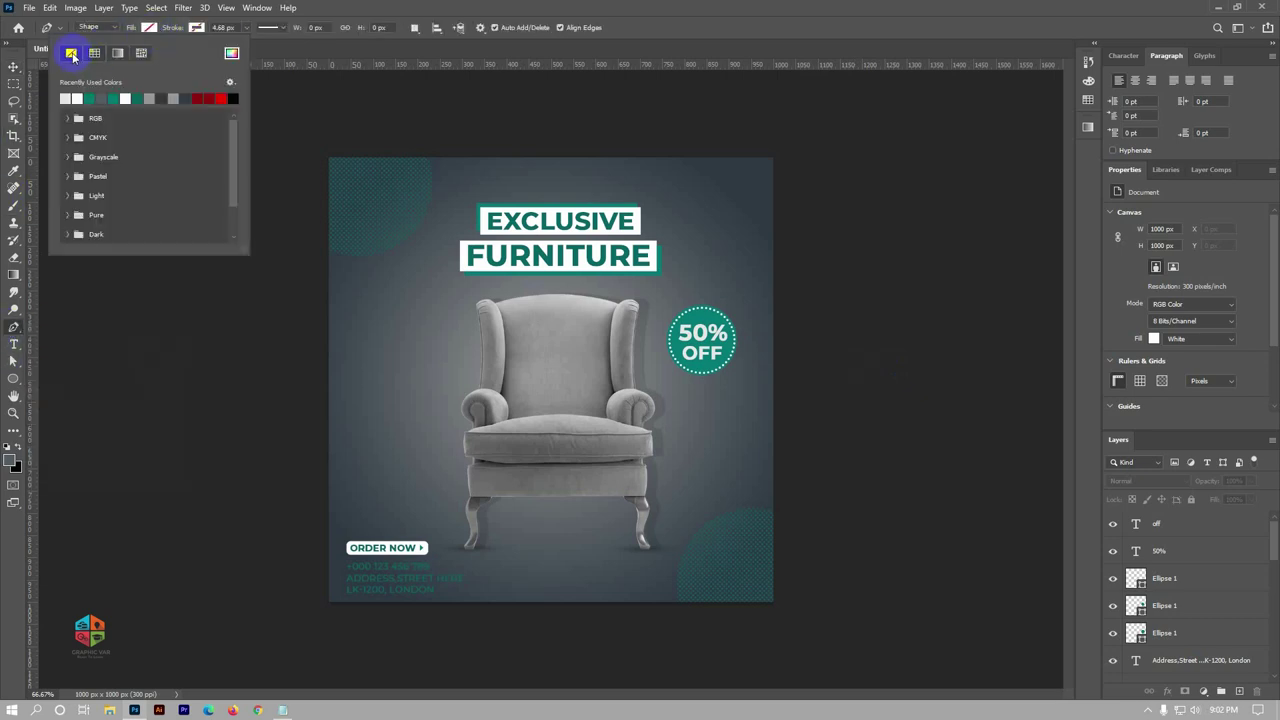
click(197, 27)
click(124, 99)
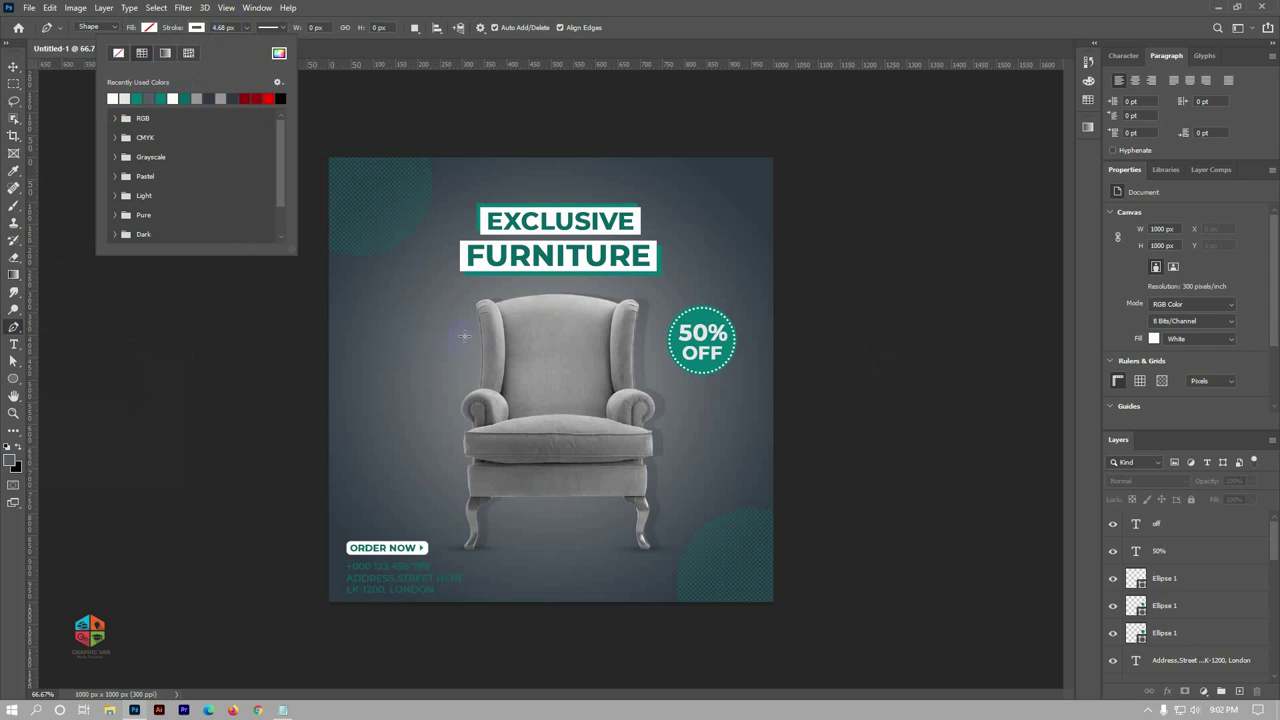
click(682, 228)
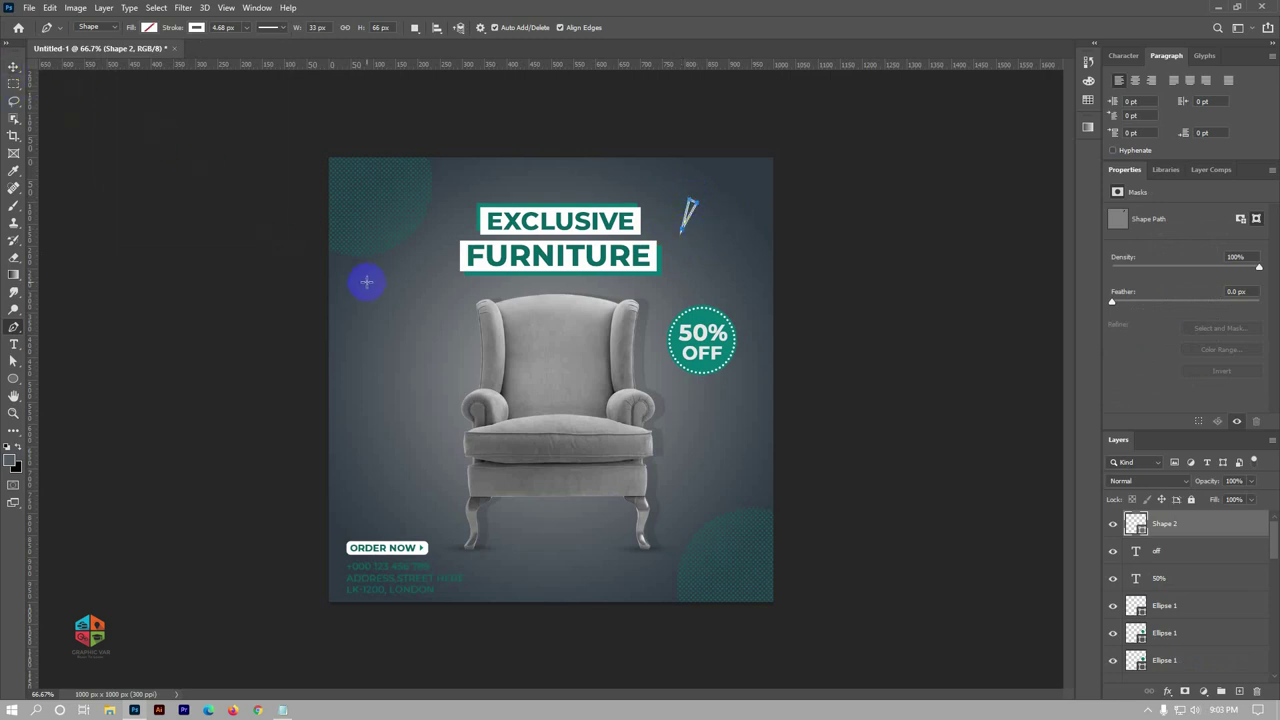
click(424, 262)
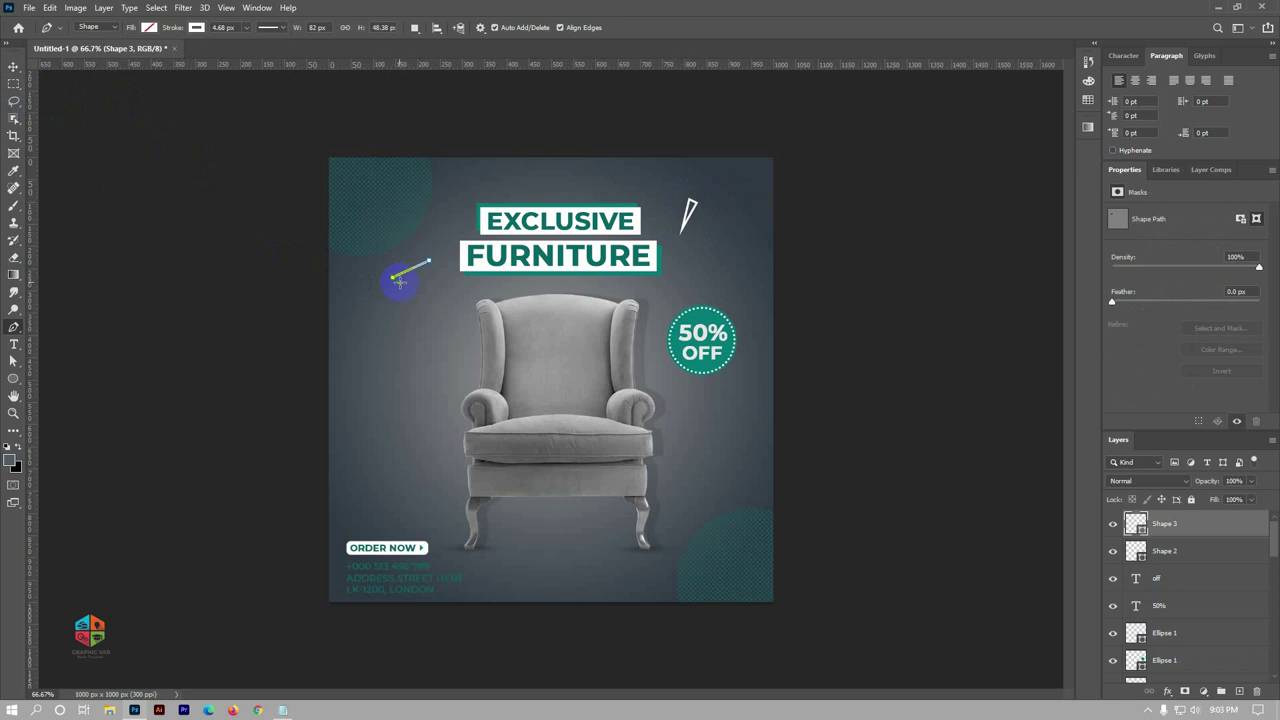
click(428, 266)
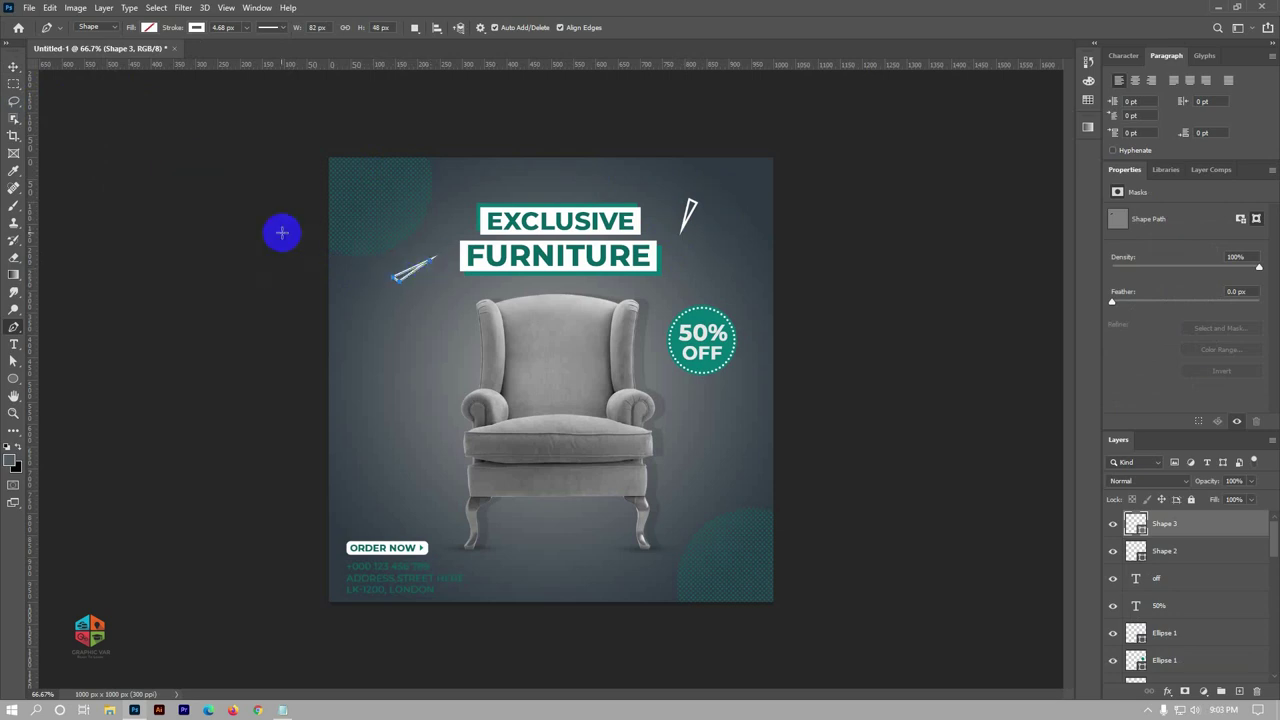
click(16, 83)
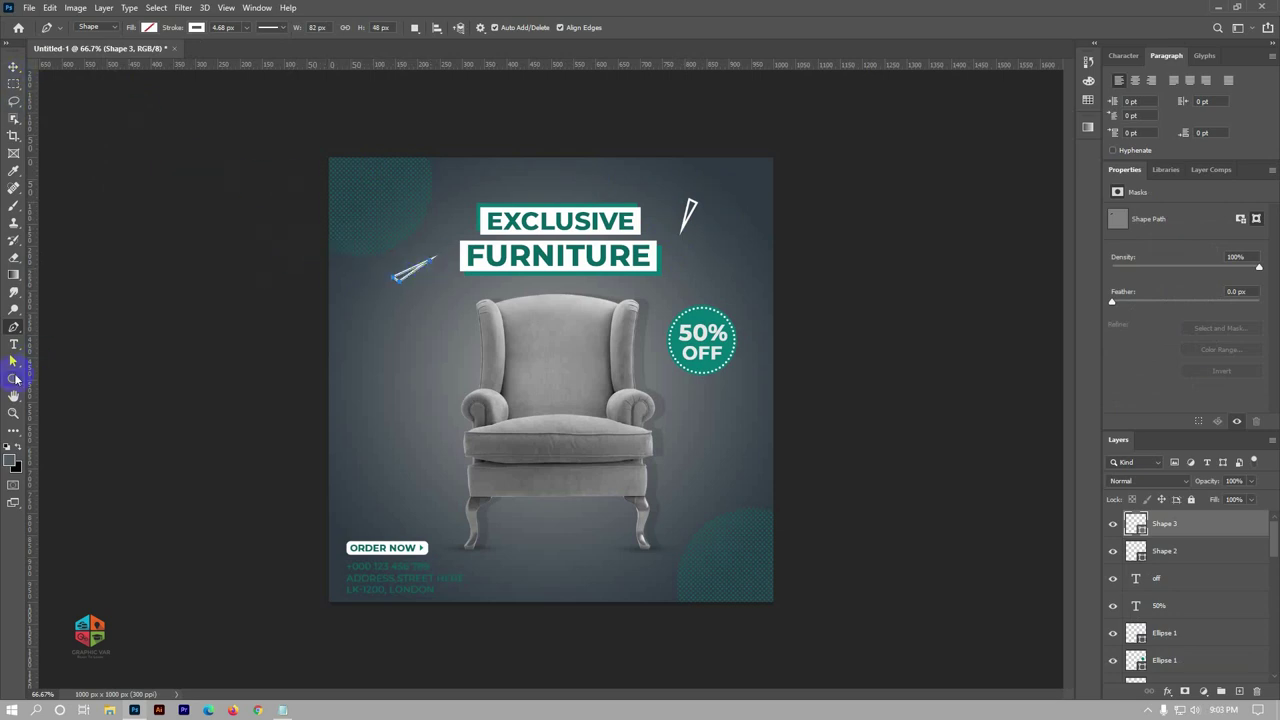
Draw an 86 px white outline circle and move it to the poster's top-right corner
click(62, 404)
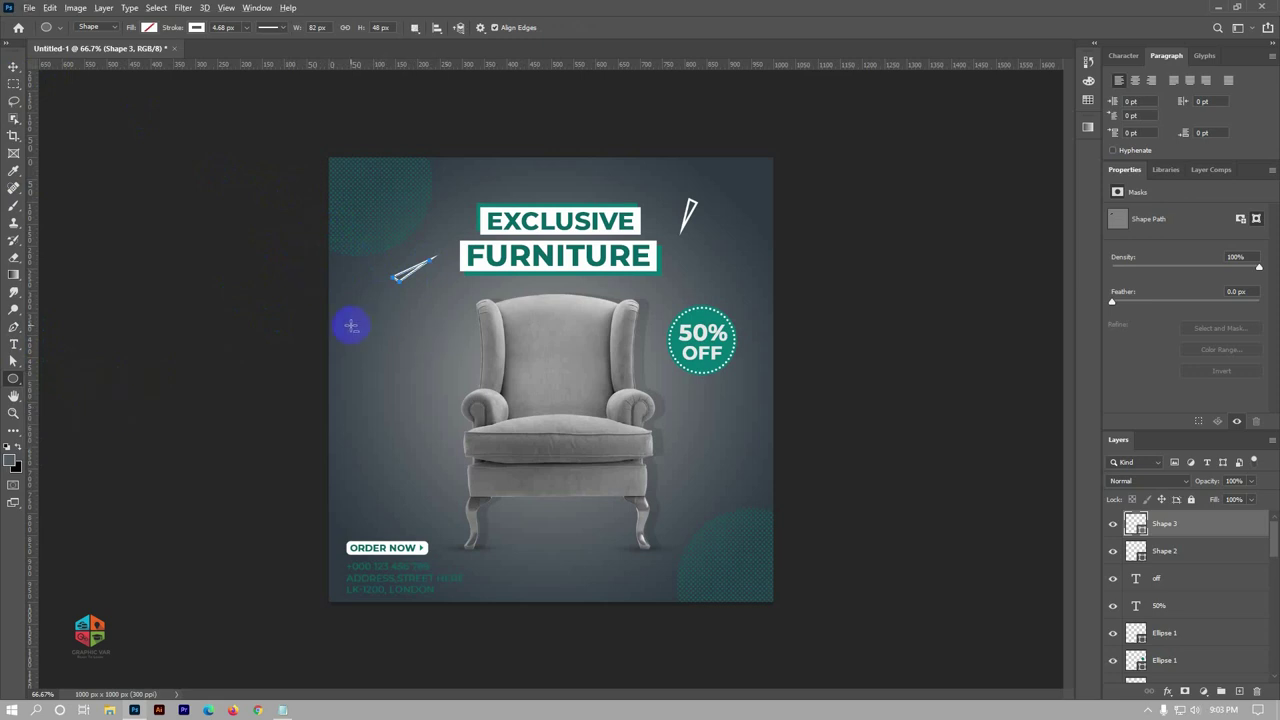
drag(351, 325, 377, 345)
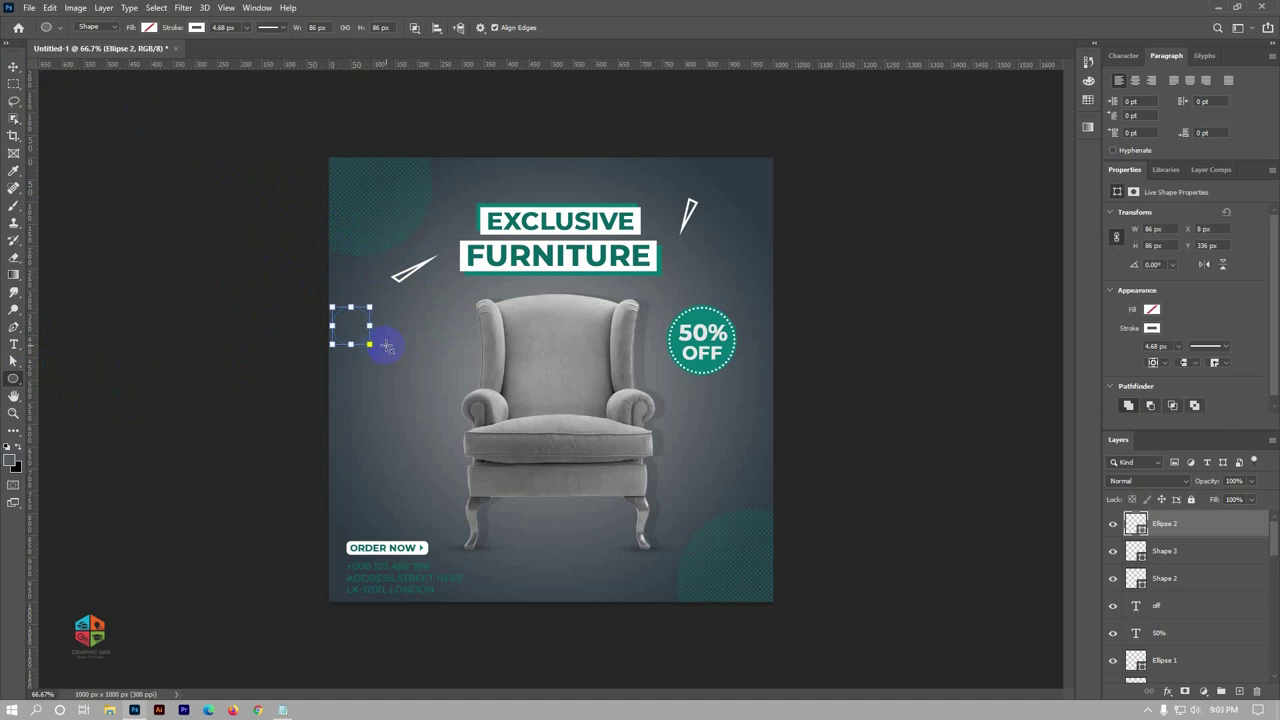
click(13, 66)
drag(365, 320, 494, 286)
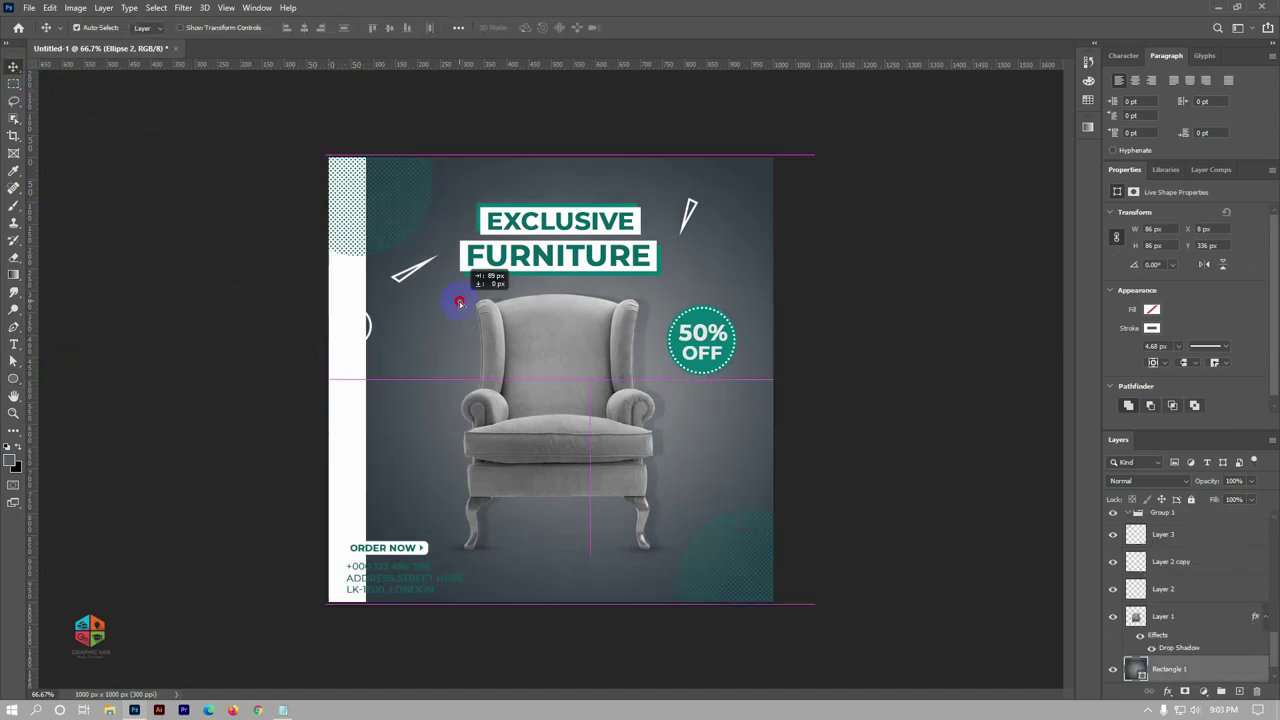
key(ctrl+z)
click(372, 334)
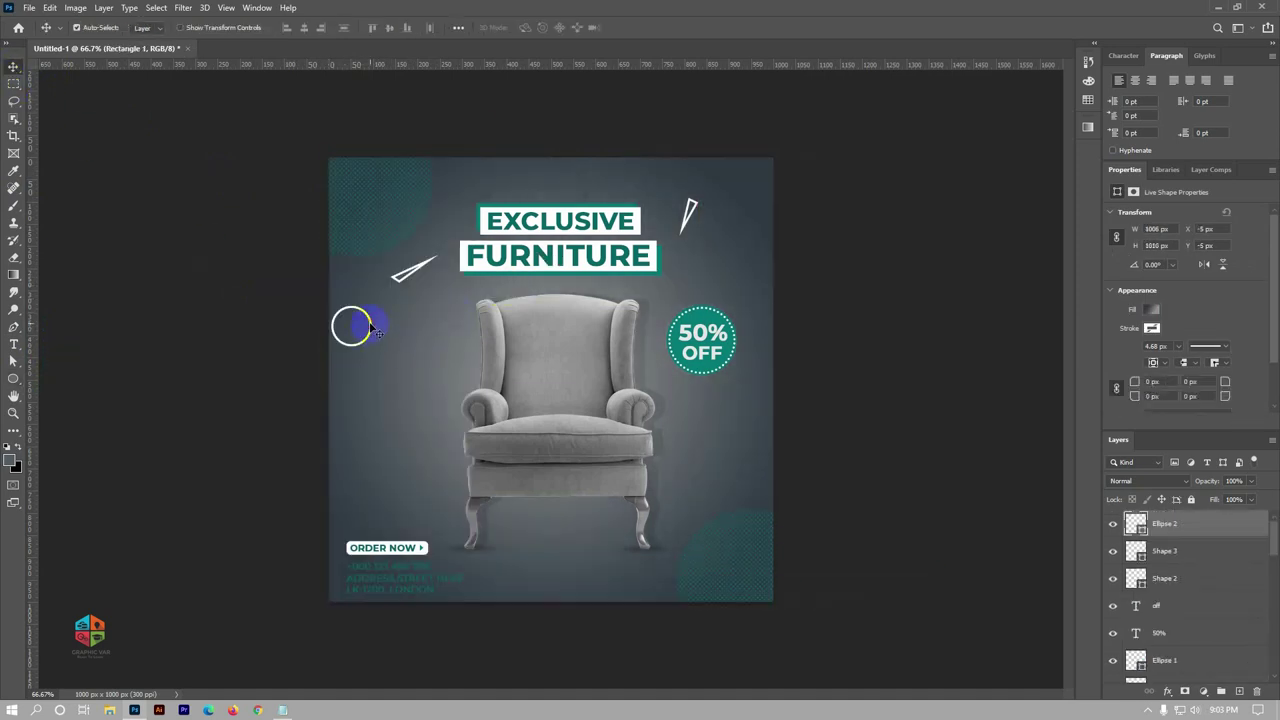
drag(370, 326, 781, 164)
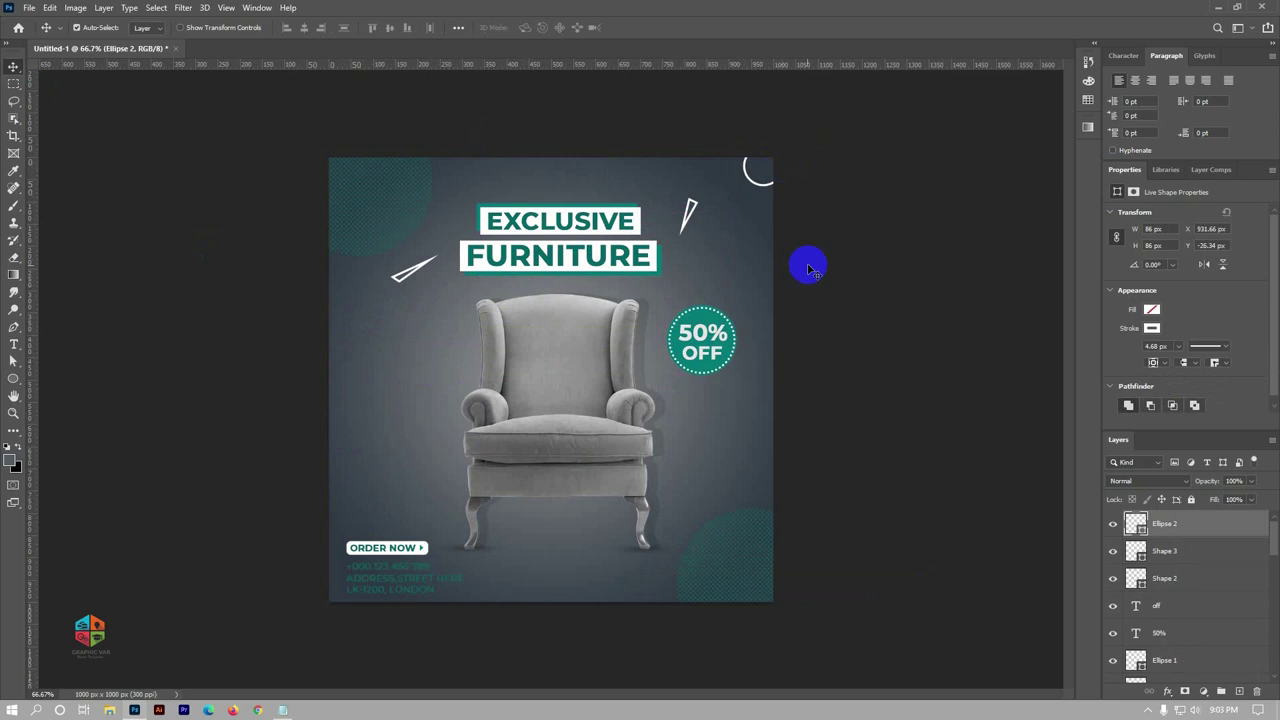
Draw several small white outline circles around the chair and beside FURNITURE
right_click(13, 378)
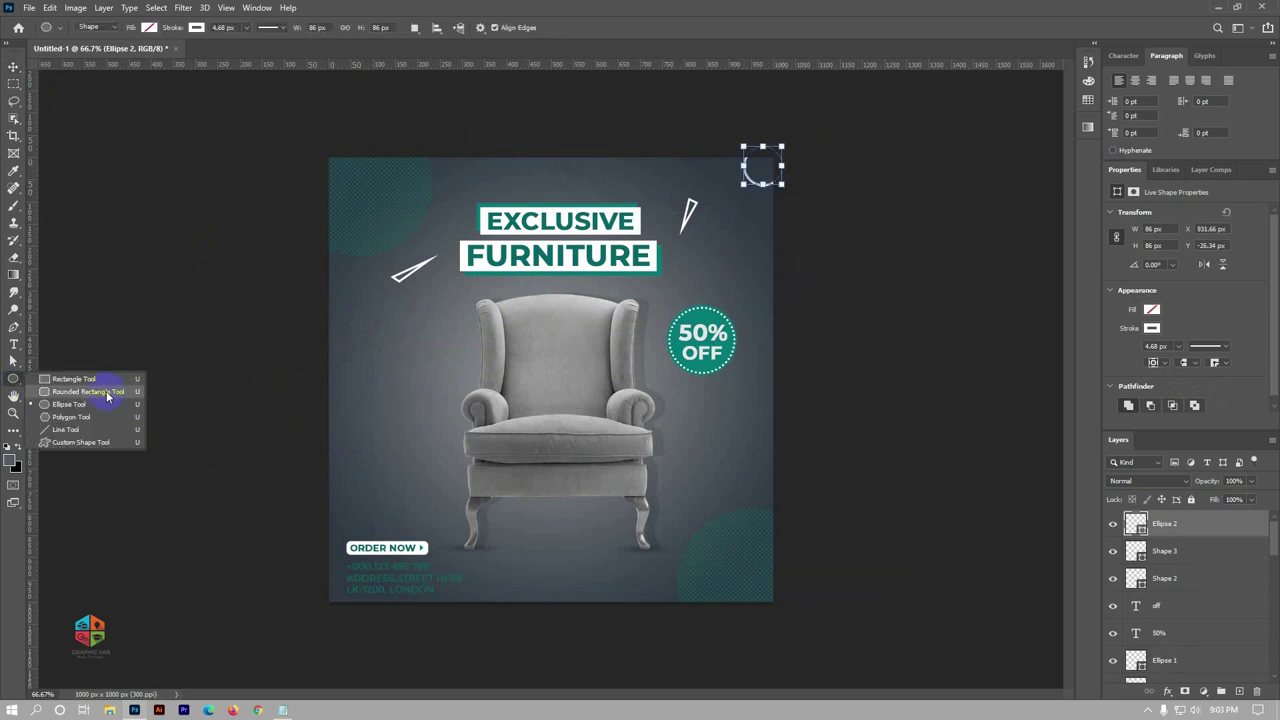
click(75, 400)
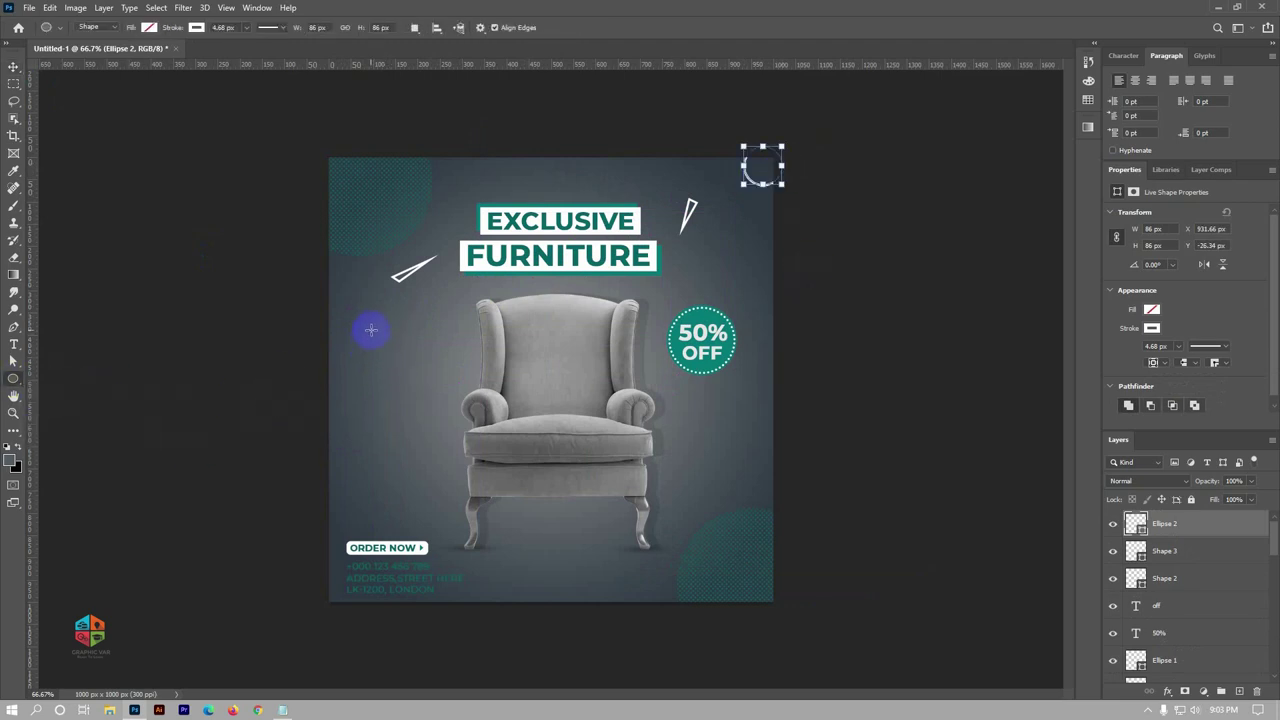
drag(370, 330, 386, 330)
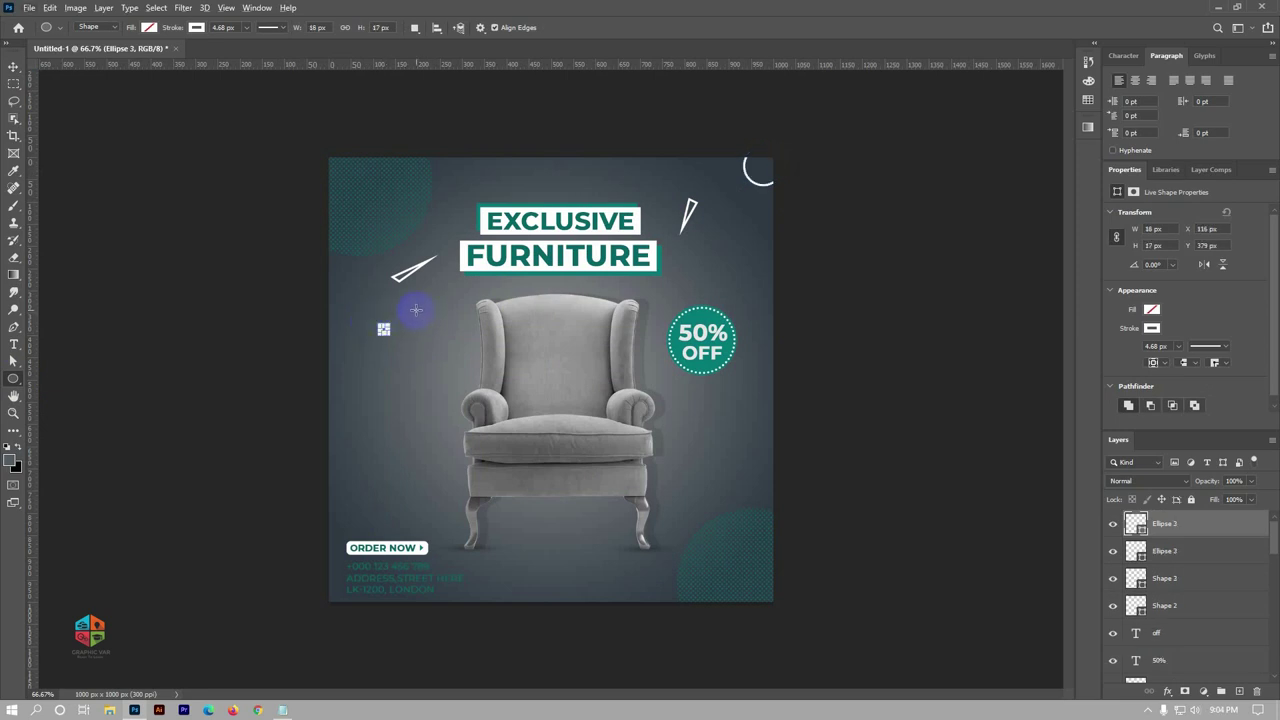
drag(415, 310, 427, 325)
drag(391, 390, 404, 387)
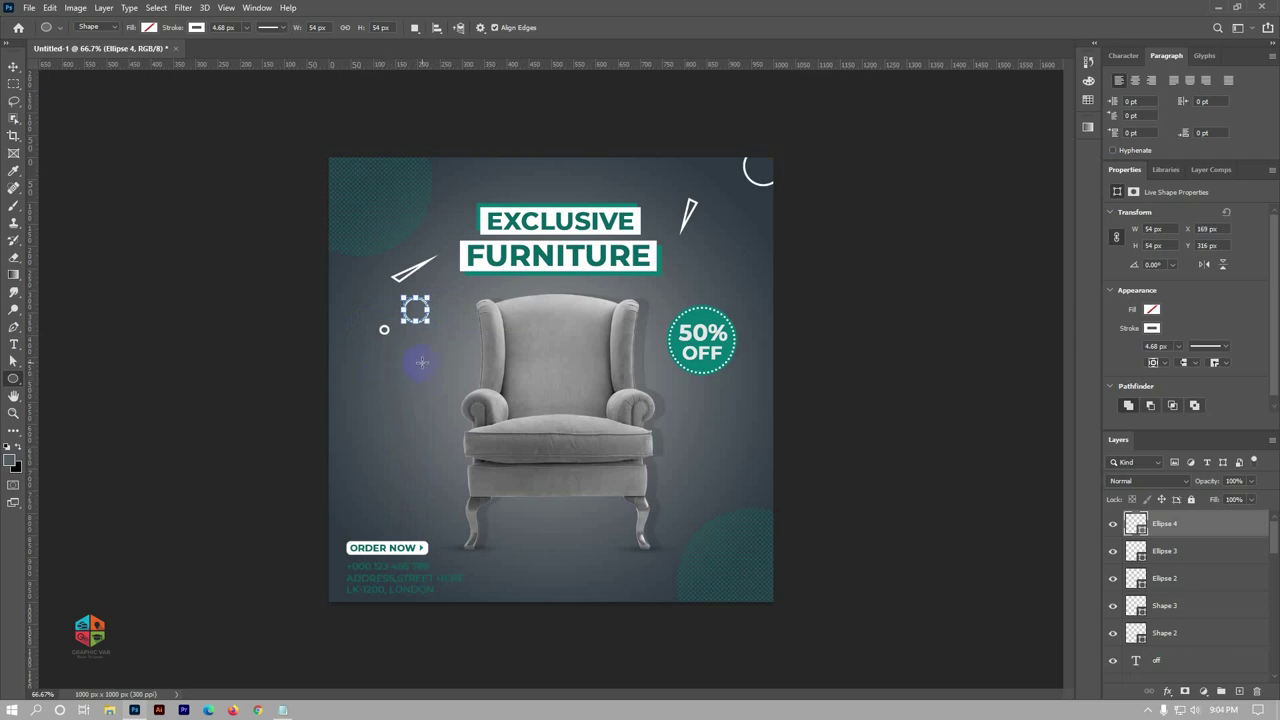
drag(421, 362, 424, 365)
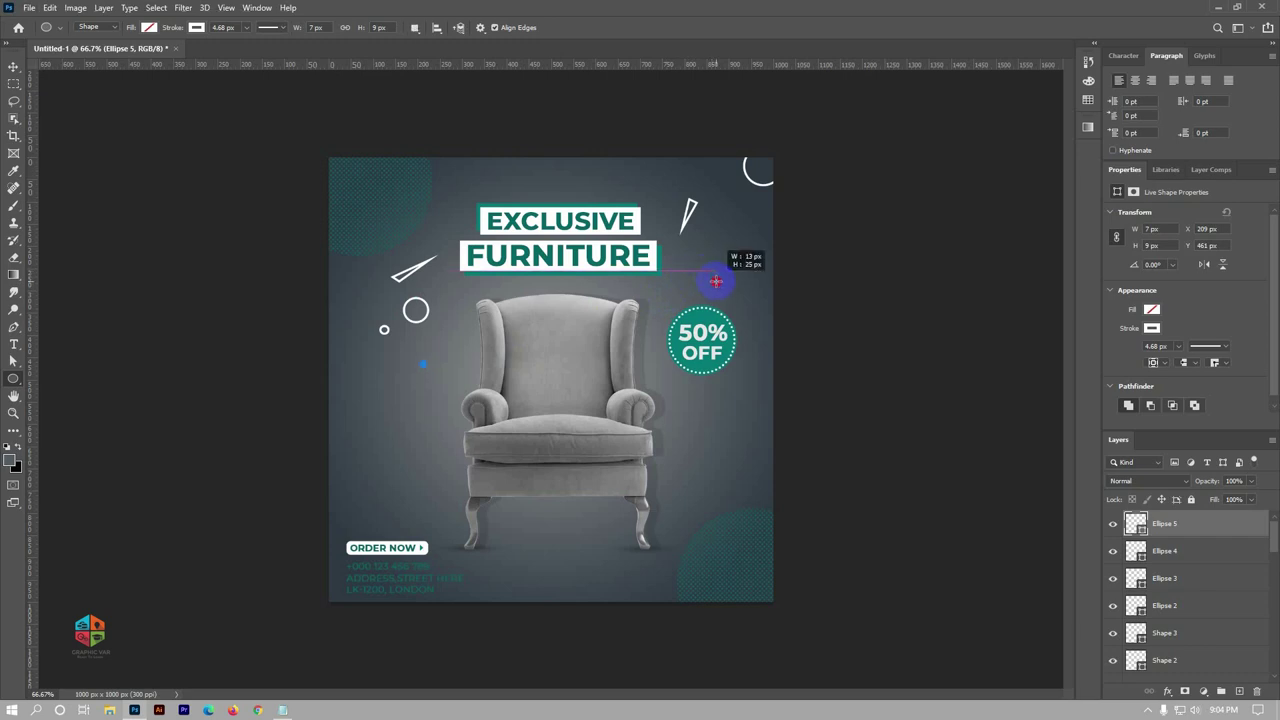
drag(710, 271, 719, 281)
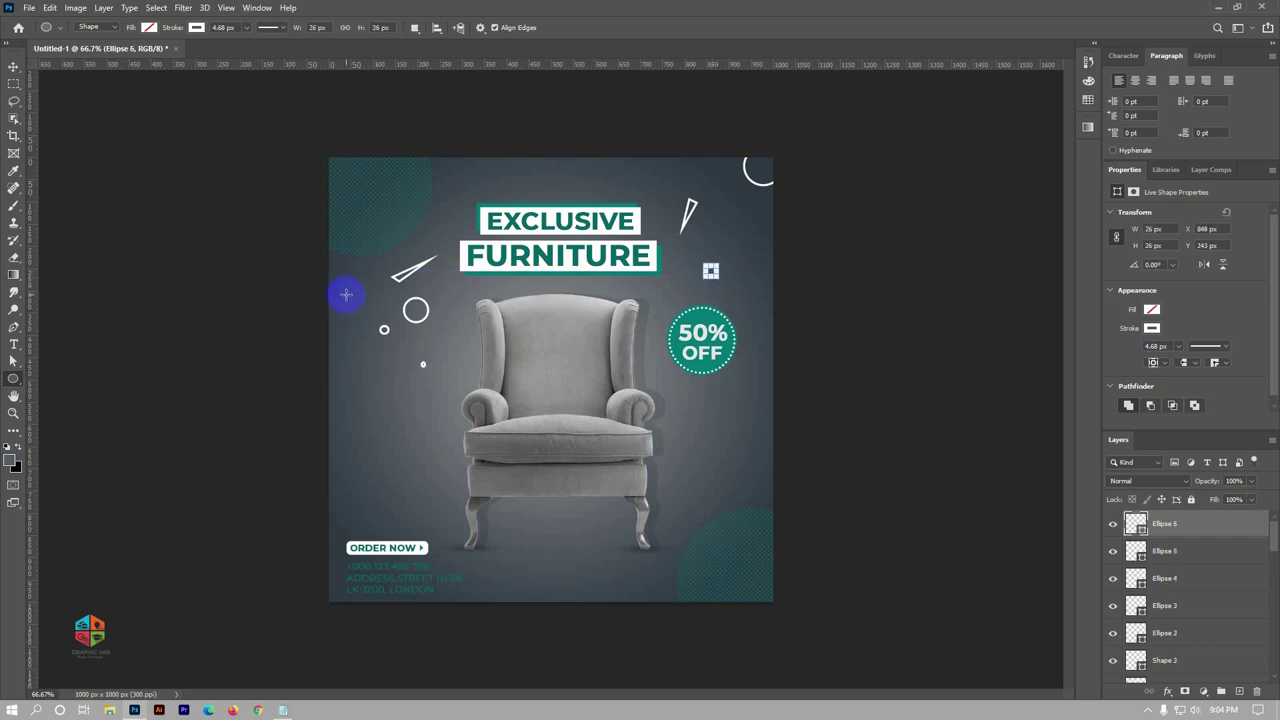
drag(343, 291, 363, 311)
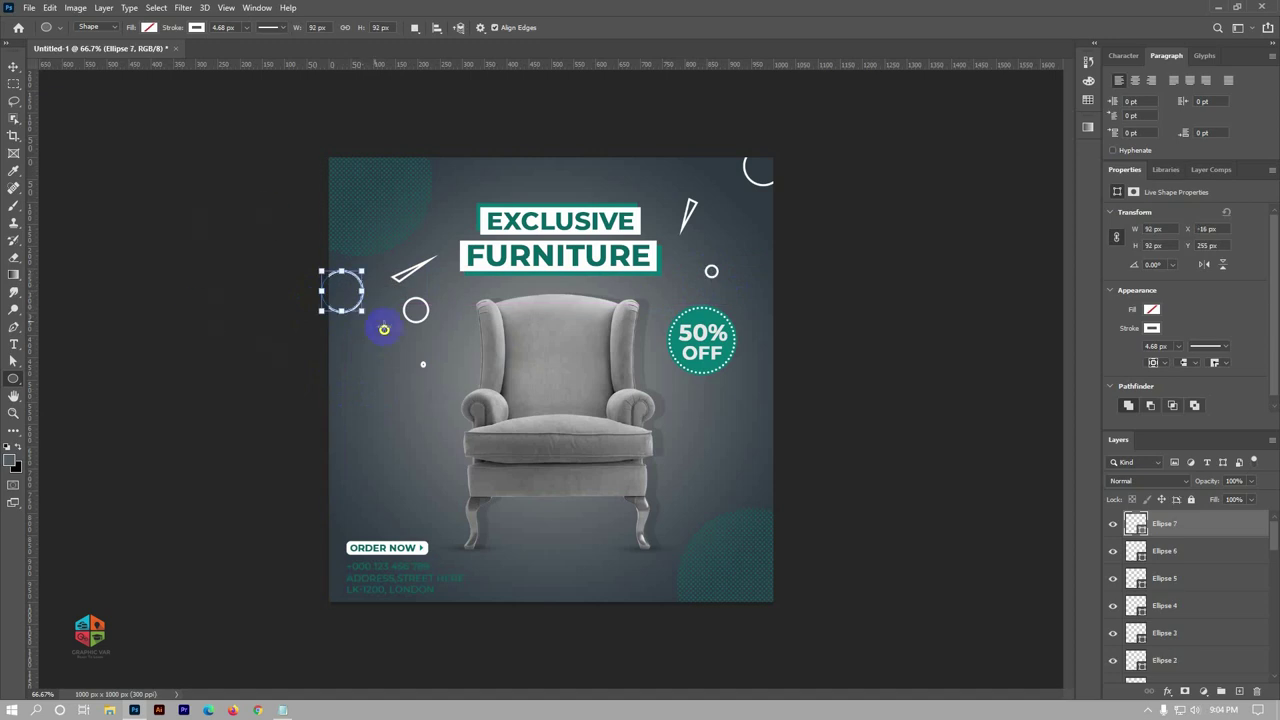
Move the large circle down the left edge so it's cropped, then add another near the top-left
click(14, 66)
click(151, 314)
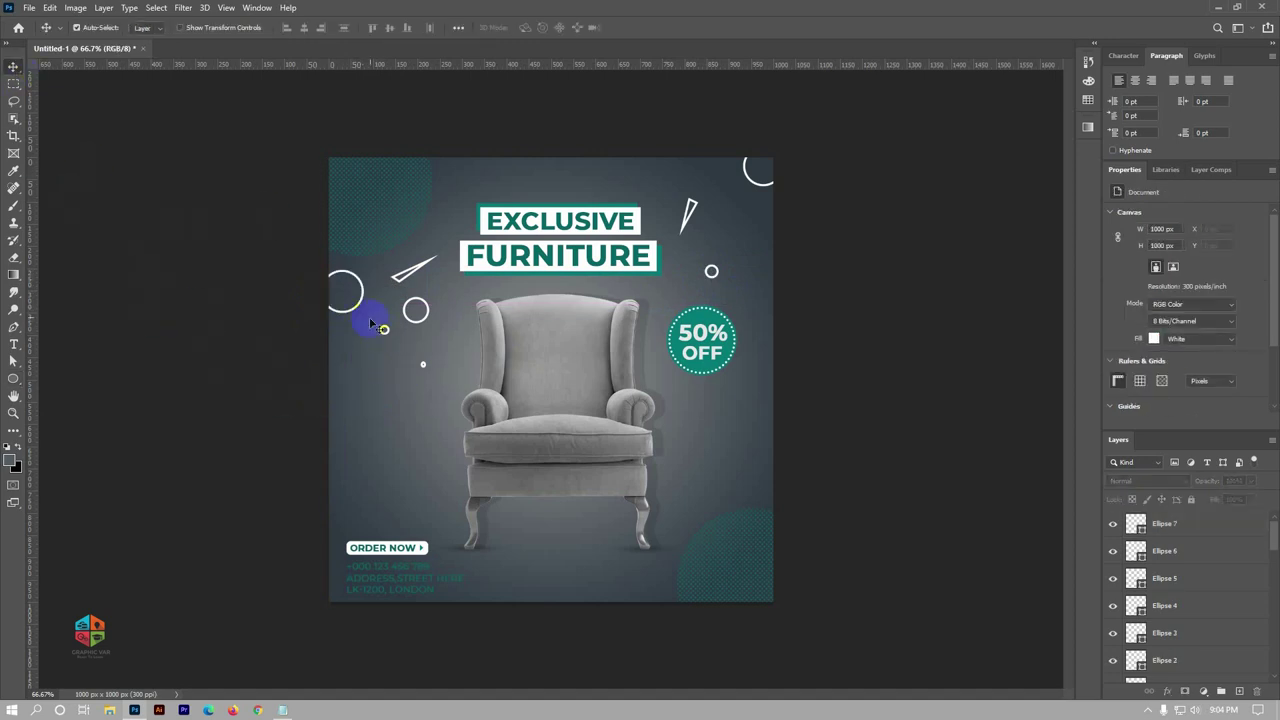
drag(350, 306, 345, 410)
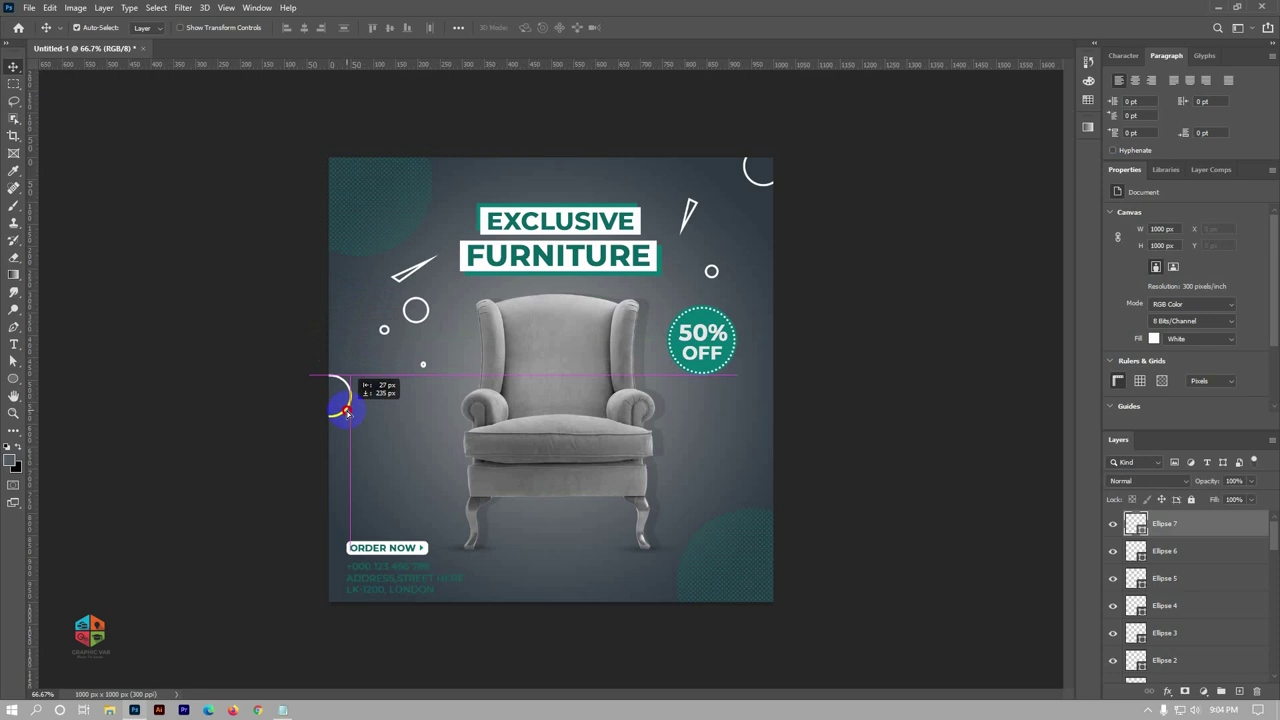
click(251, 339)
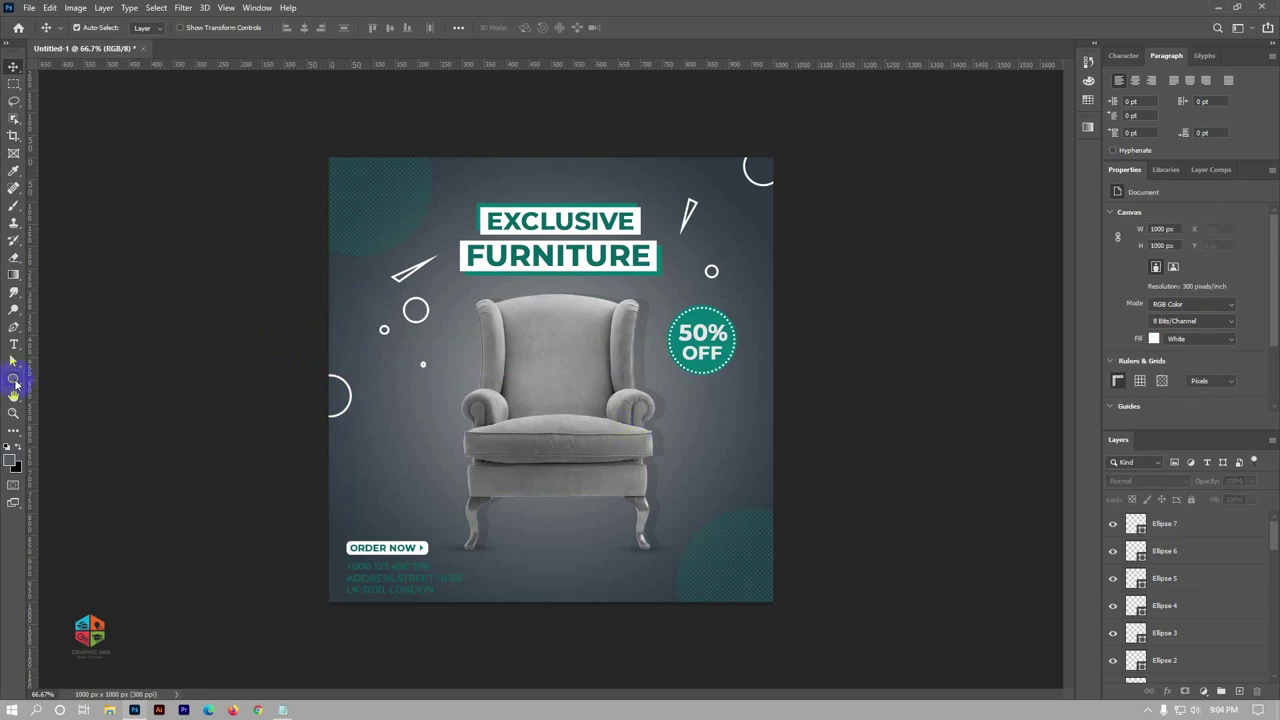
click(14, 379)
click(80, 405)
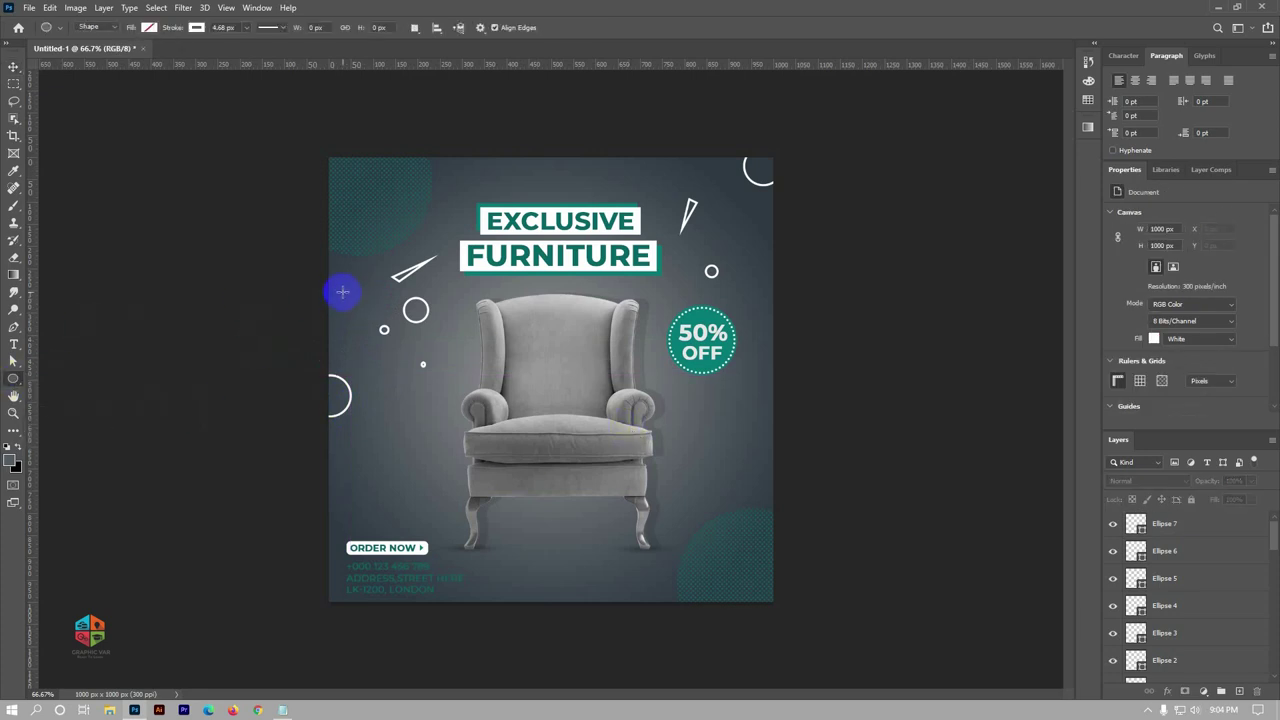
drag(342, 291, 354, 301)
click(14, 66)
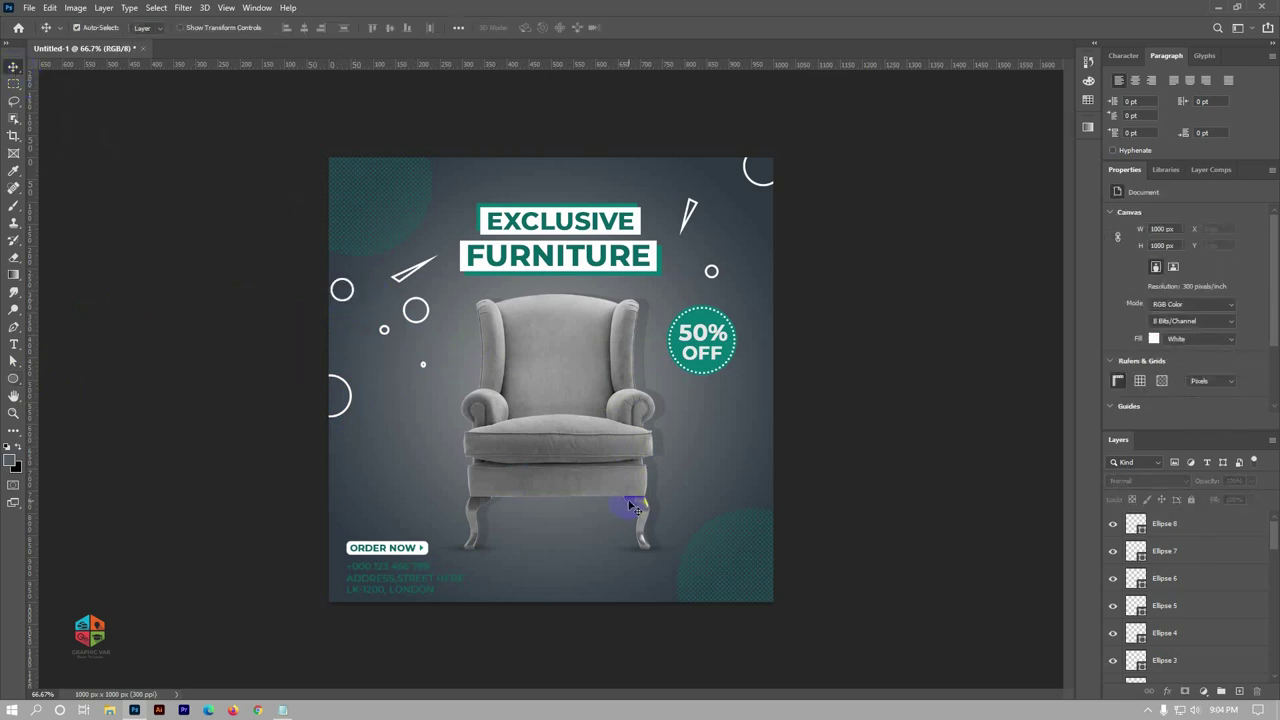
Shrink both address text lines to 4 pt
click(394, 586)
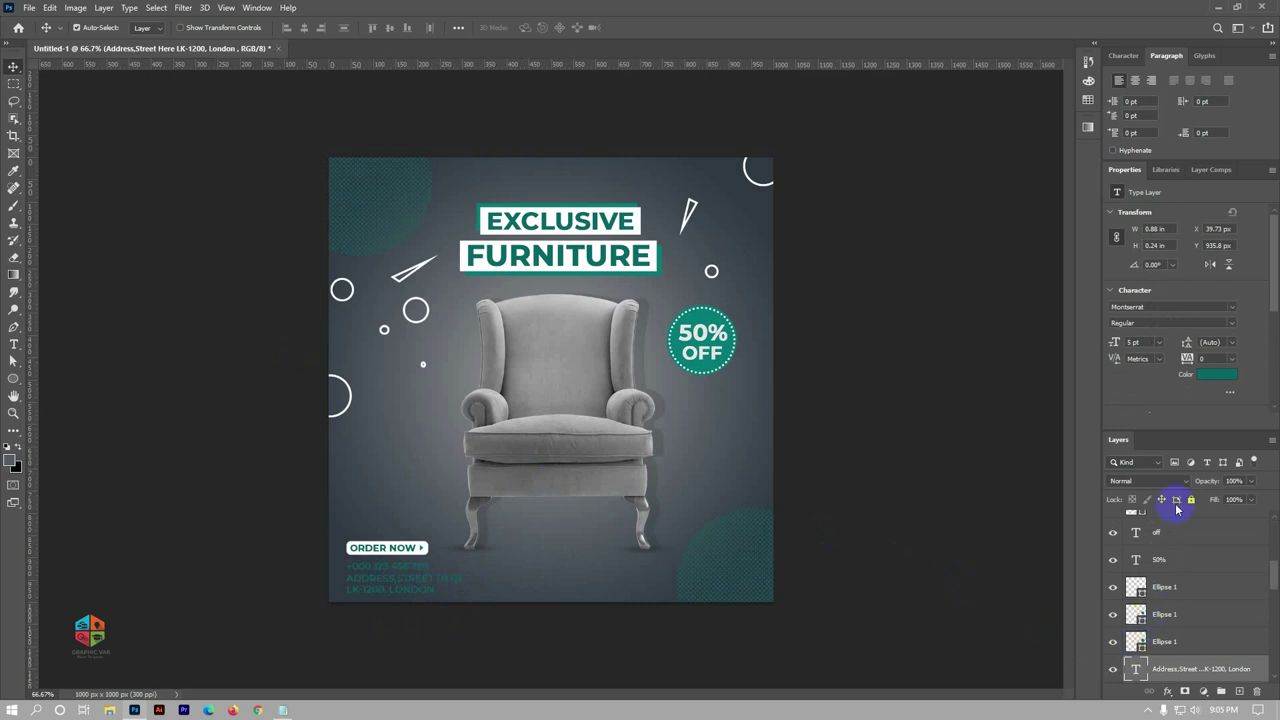
key(t)
drag(346, 574, 490, 588)
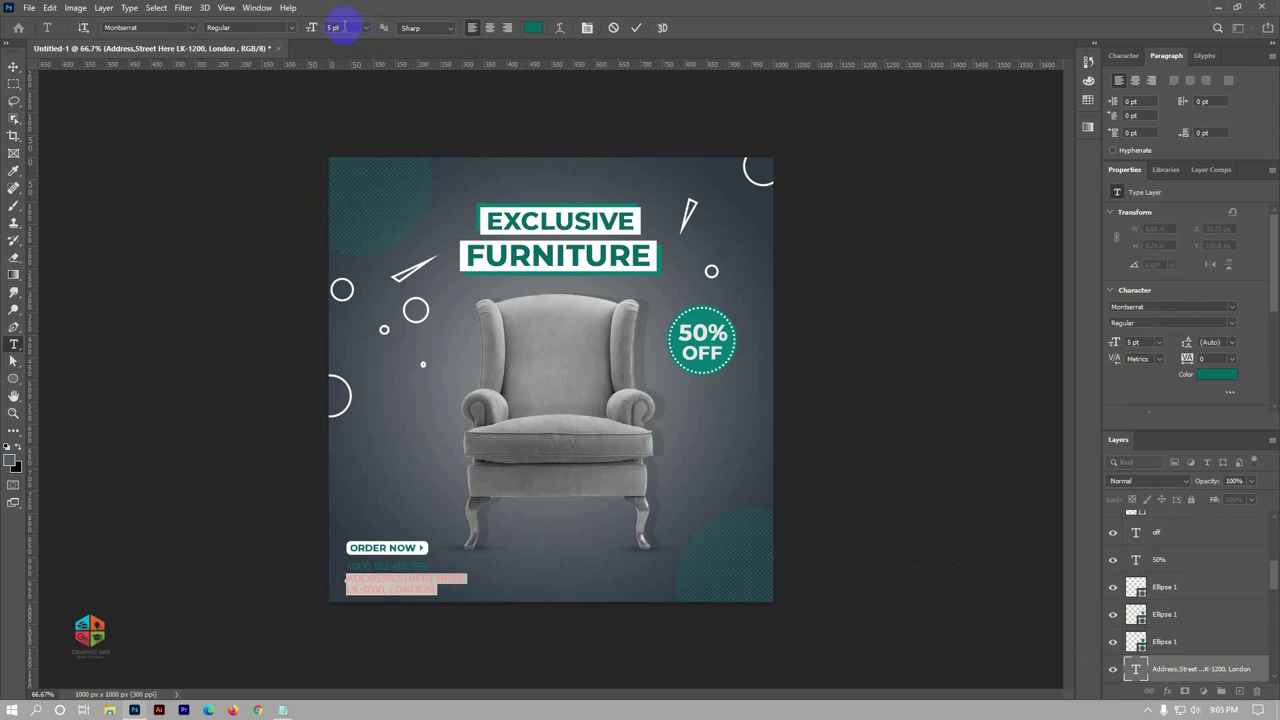
scroll(355, 27, down, 1)
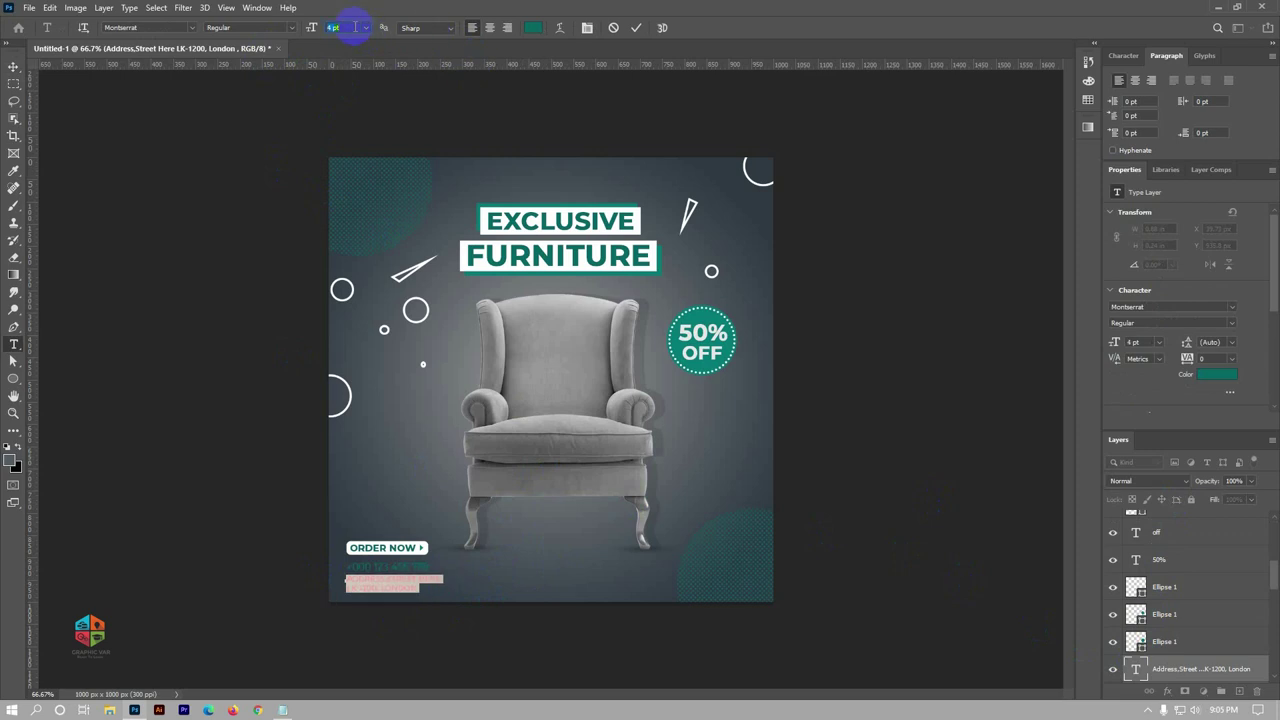
click(13, 66)
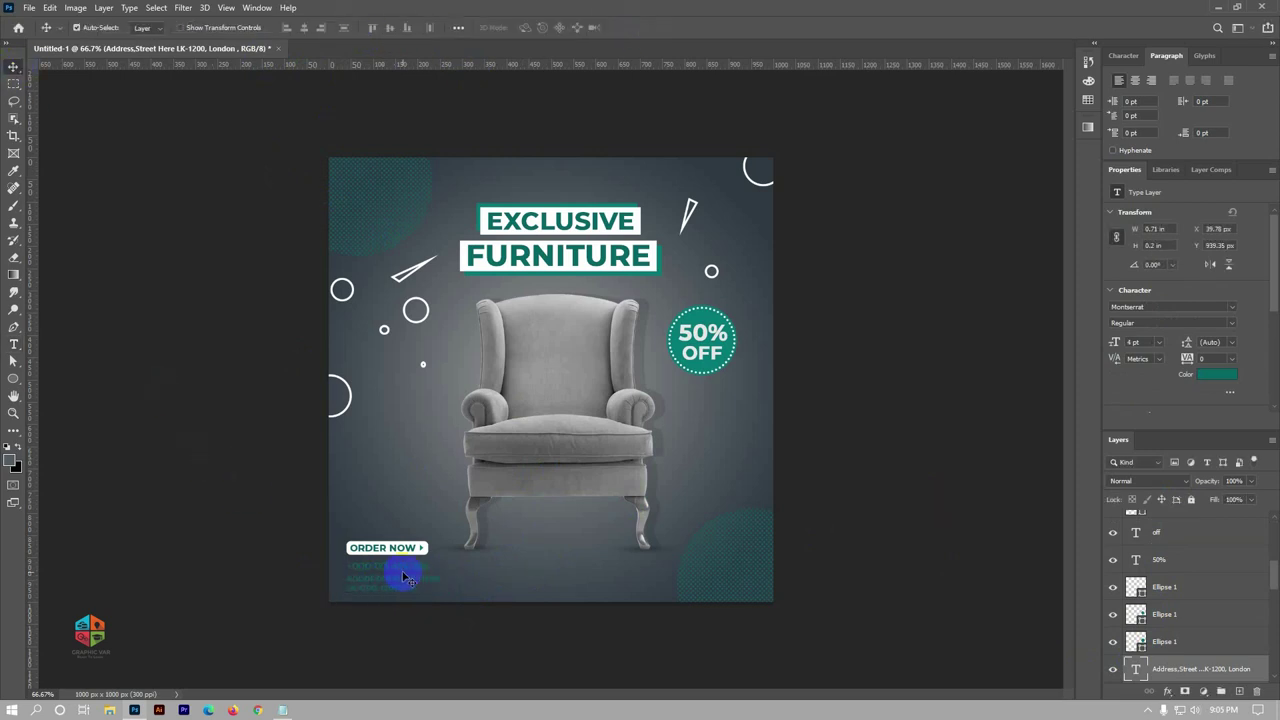
Recolour the contact text from teal to light grey #c1c1c1
click(1212, 376)
drag(896, 236, 846, 242)
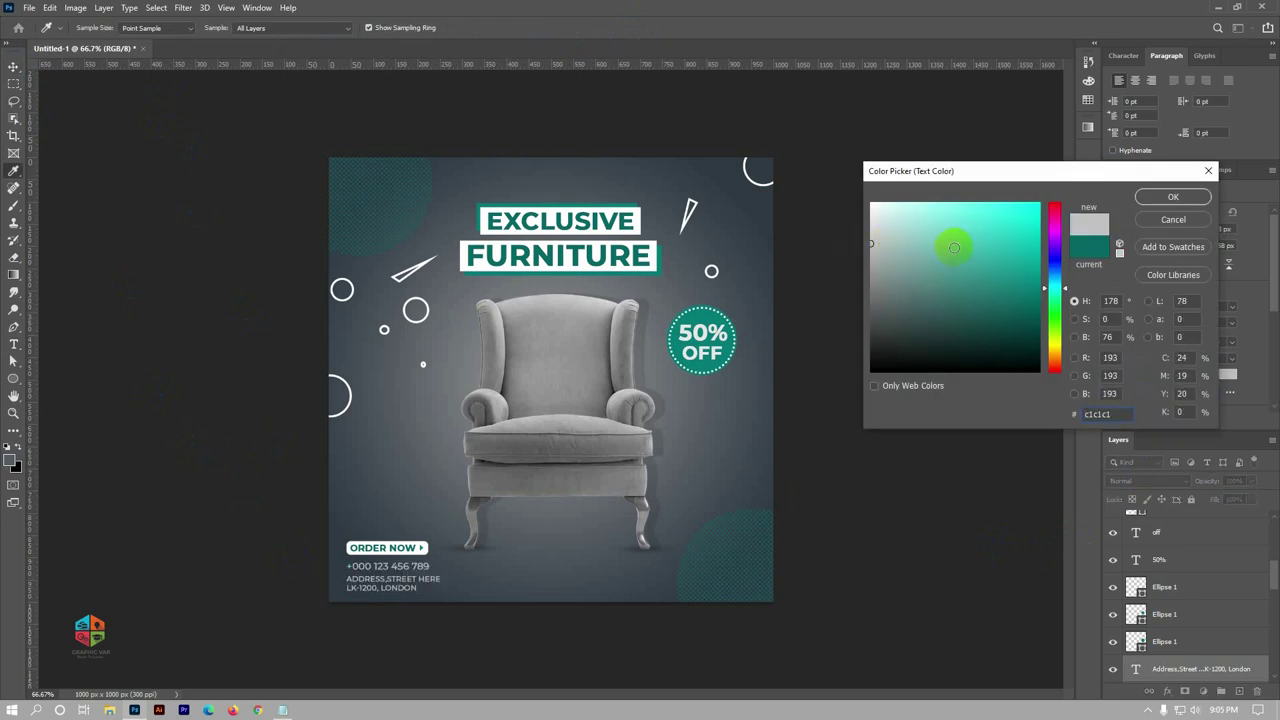
click(1173, 197)
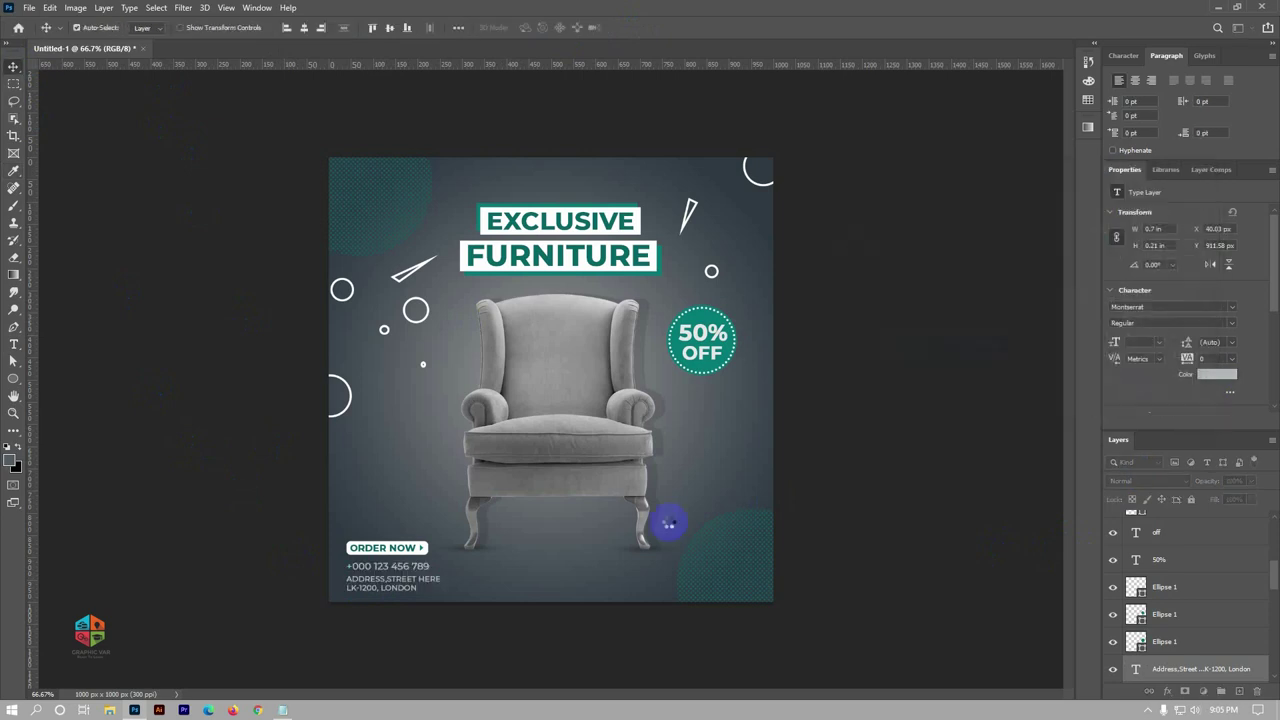
scroll(425, 545, up, 1)
Fill the ORDER NOW button with light grey #dbdbdb
click(432, 541)
double_click(1136, 669)
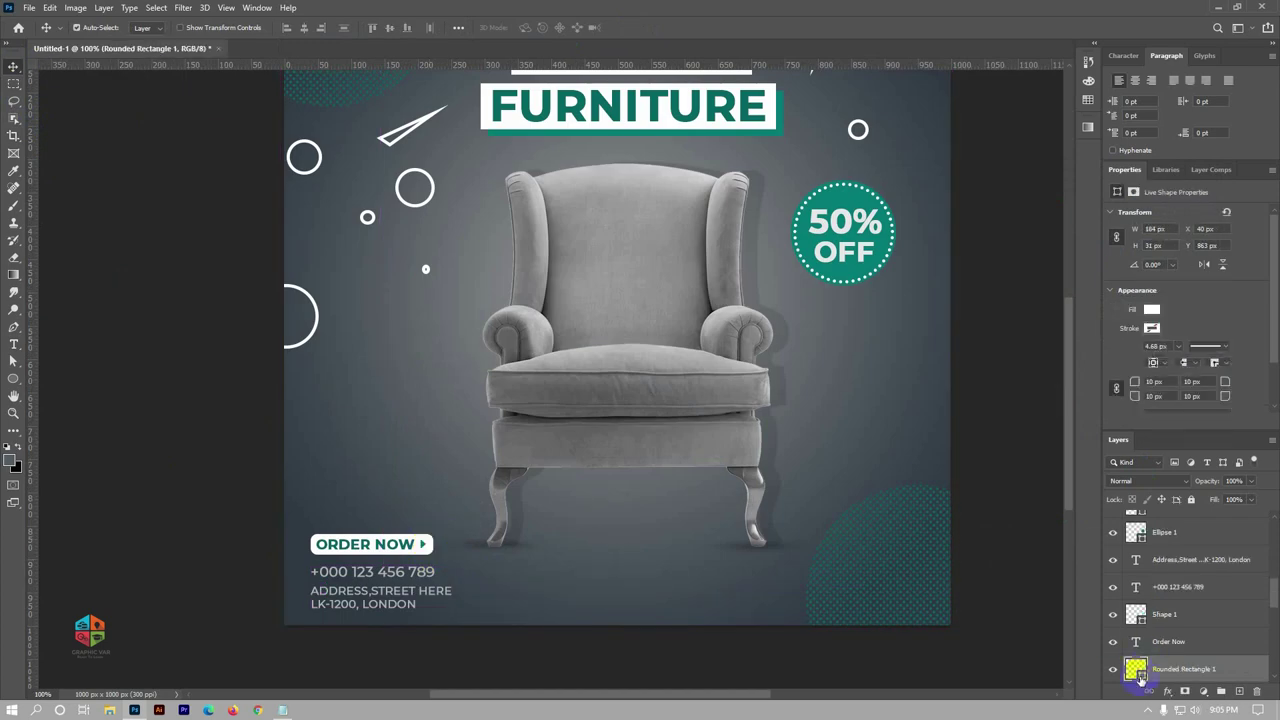
click(867, 228)
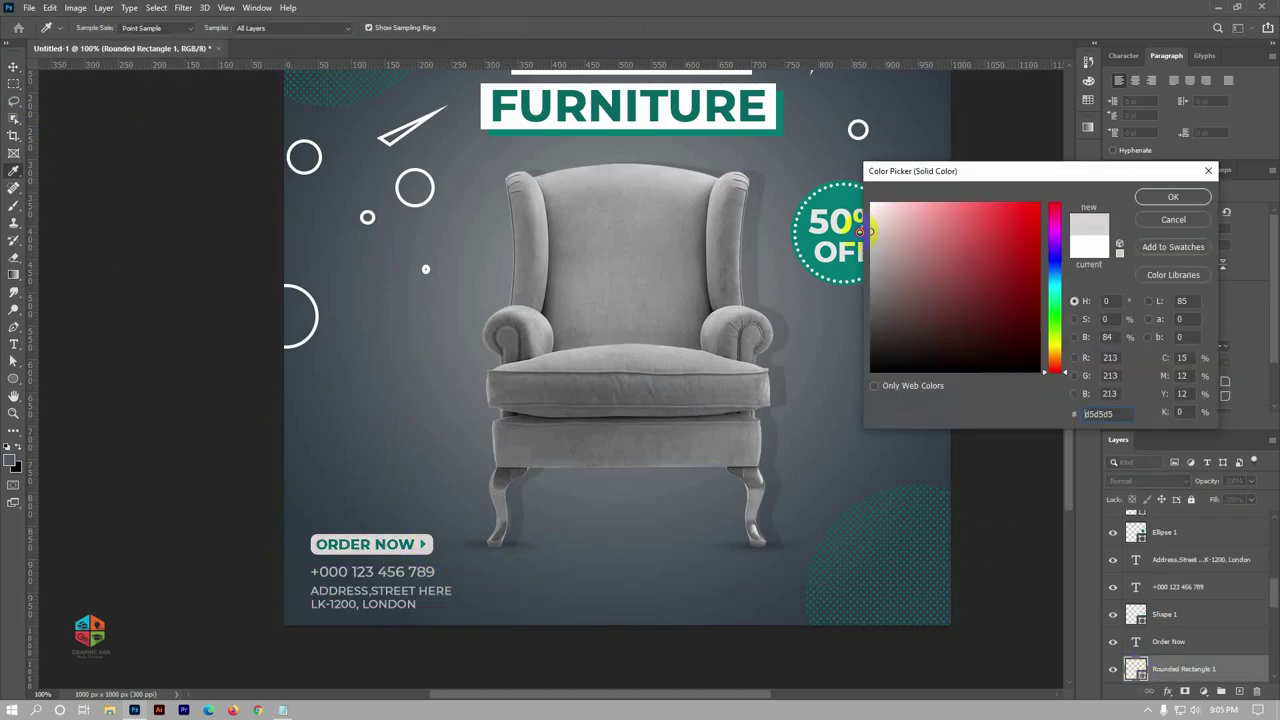
click(1170, 197)
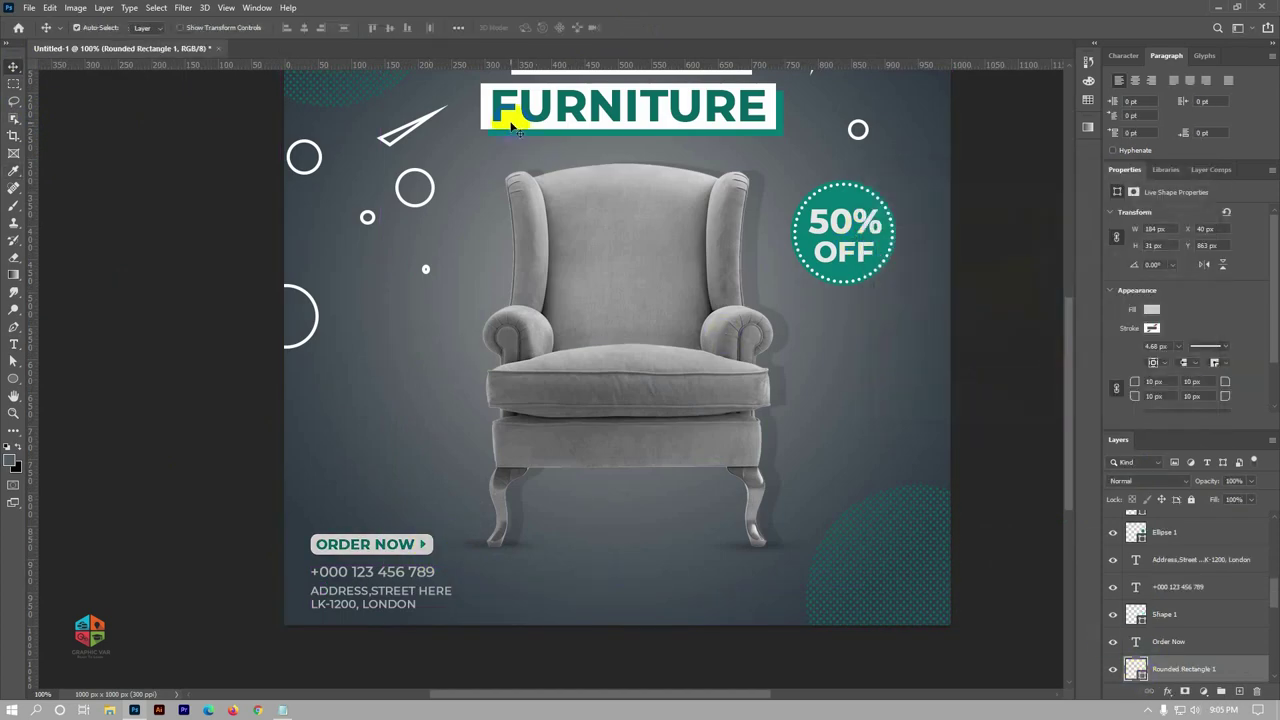
Bring up Save As to store the poster as a Photoshop file
click(513, 125)
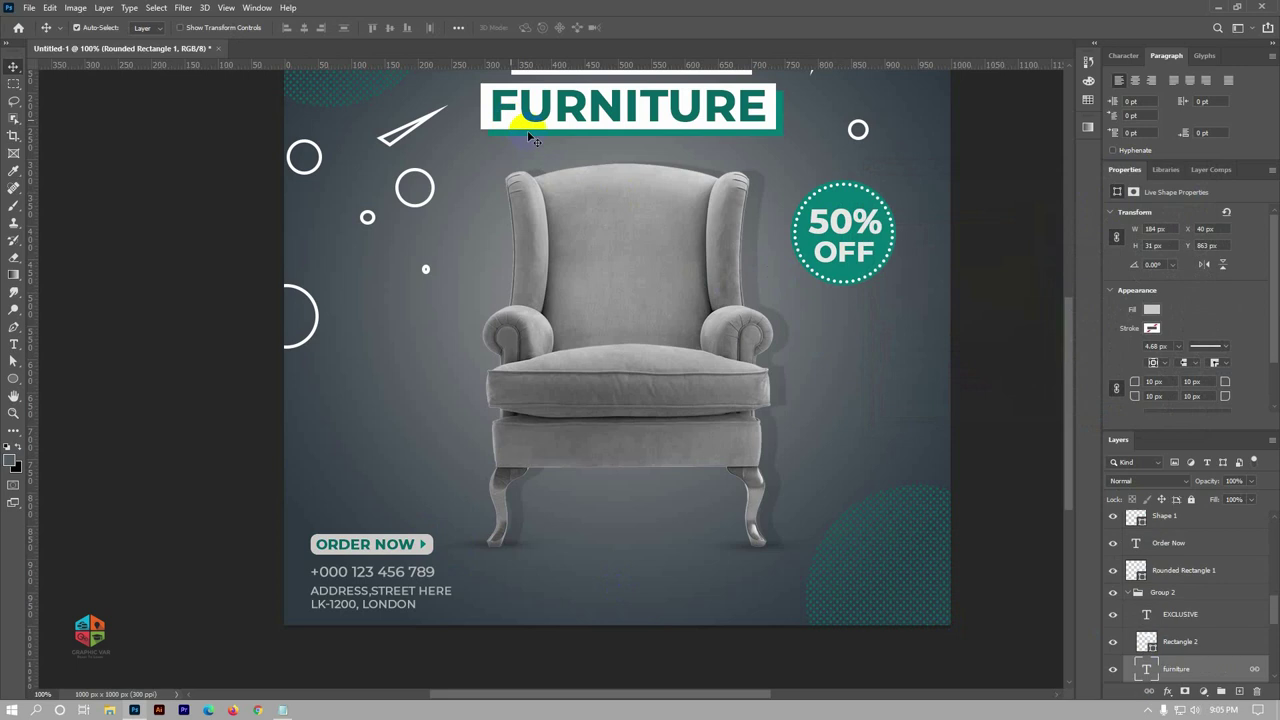
click(1005, 408)
key(ctrl+minus)
key(ctrl+minus)
key(ctrl+plus)
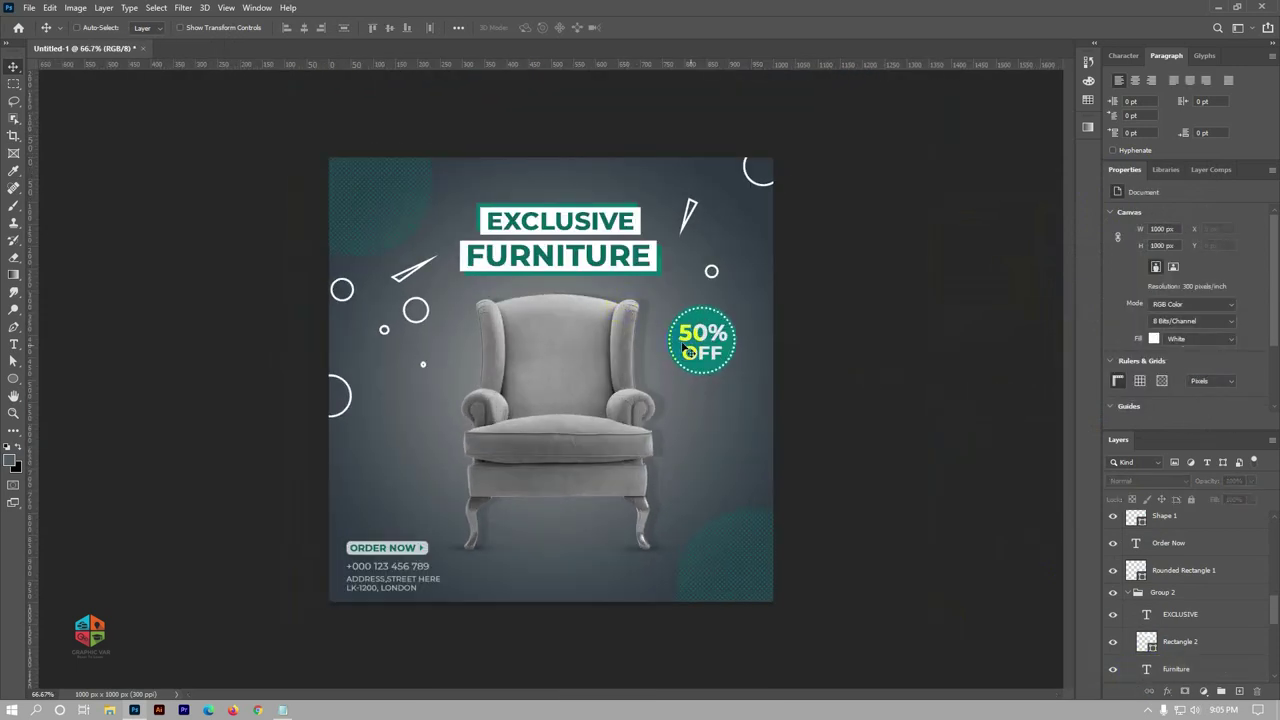
click(29, 7)
click(41, 157)
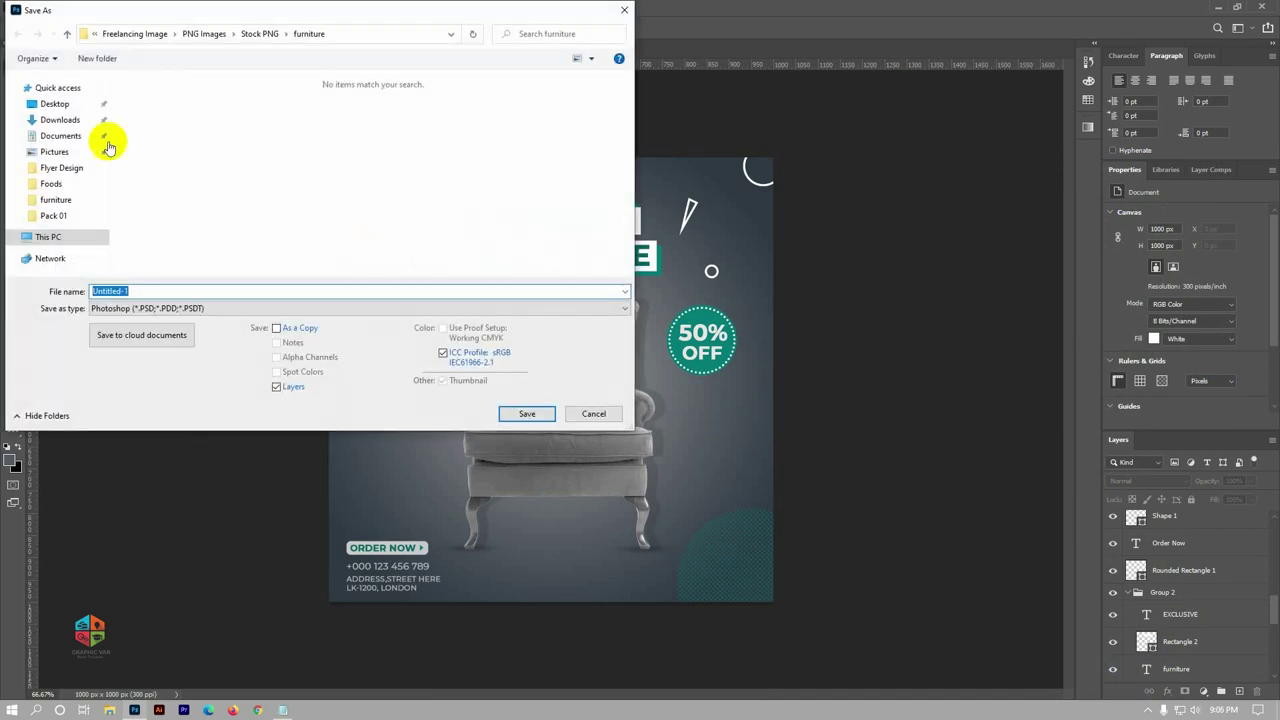